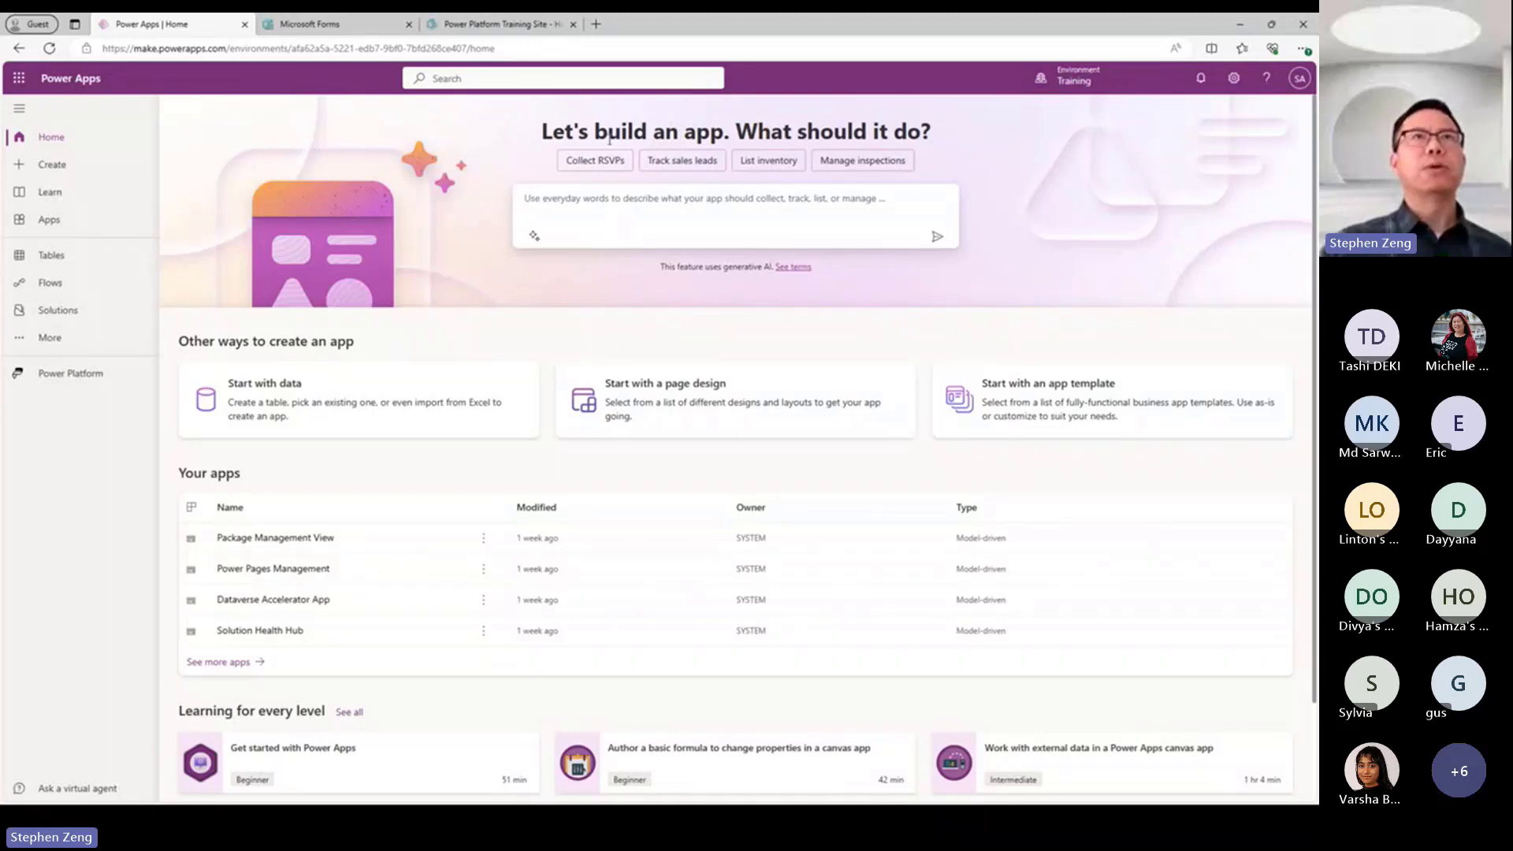
# Review the Power Apps home page, then the app starting points and templates on the Create page.
pyautogui.click(587, 208)
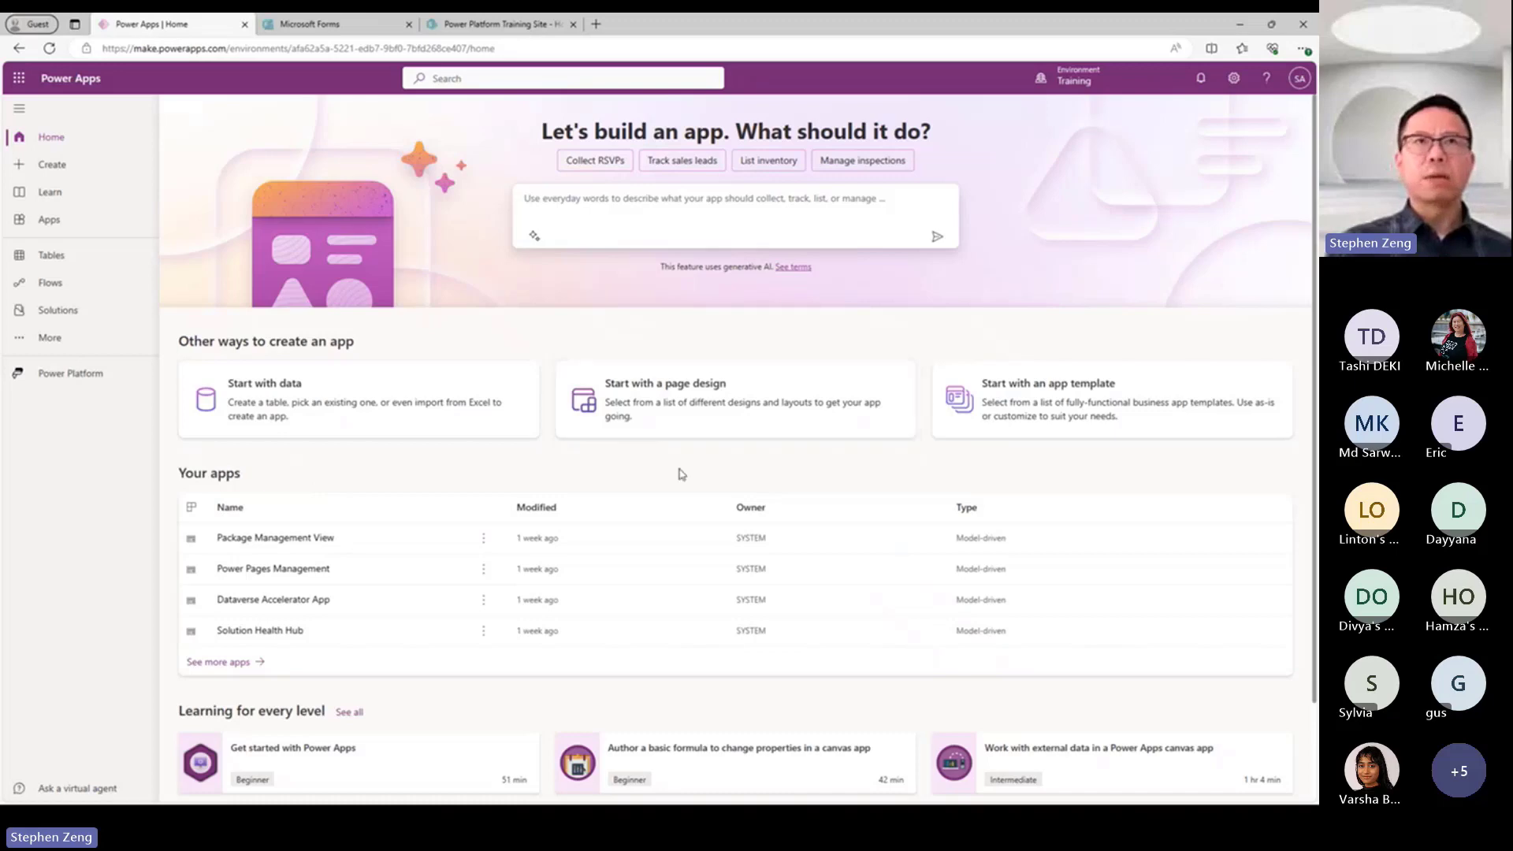
pyautogui.scroll(-2, 1070, 504)
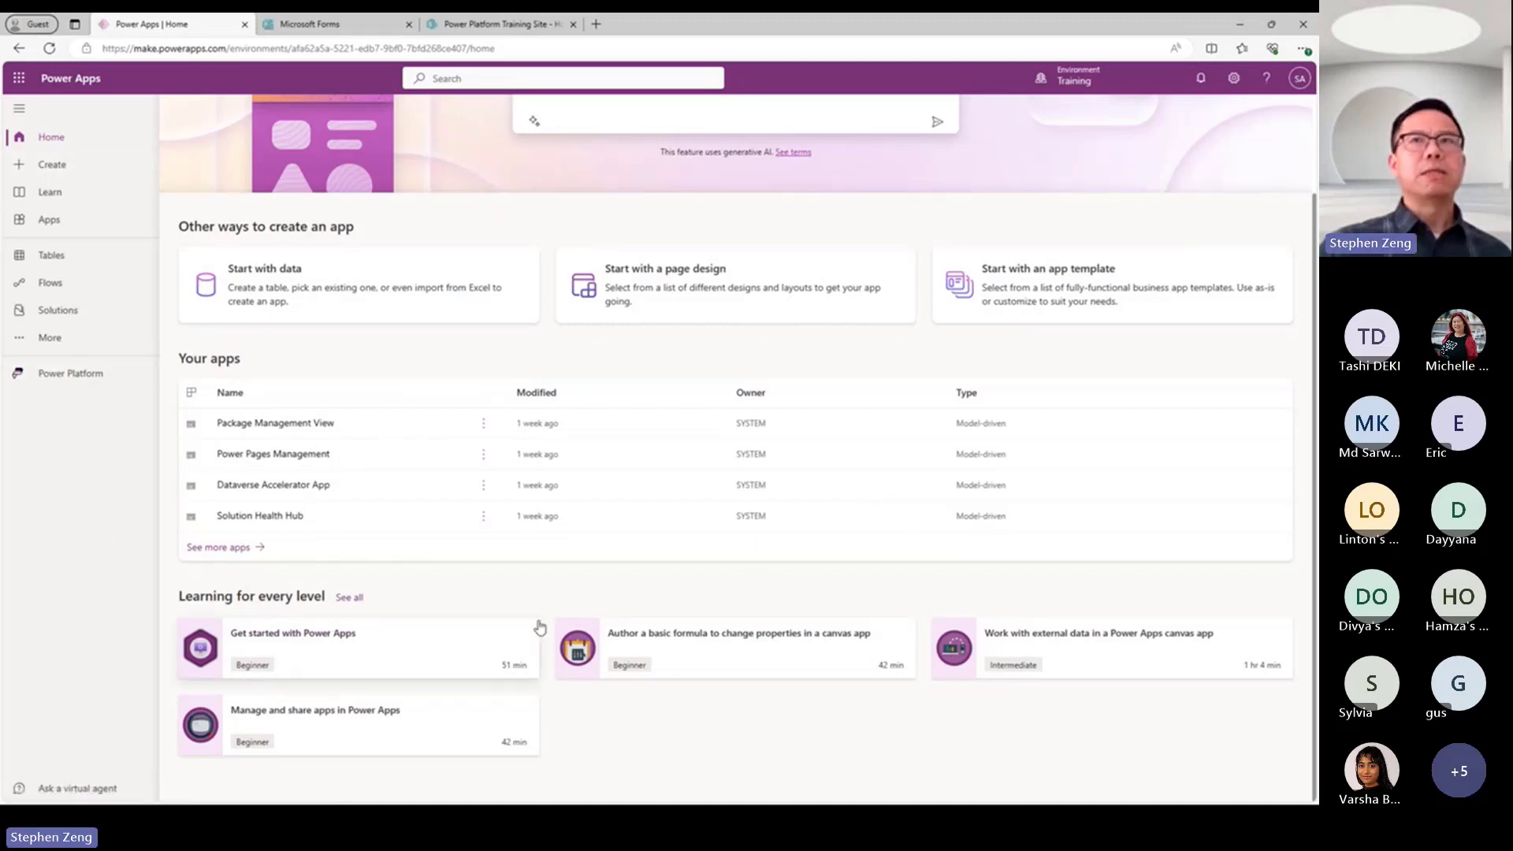
pyautogui.click(53, 168)
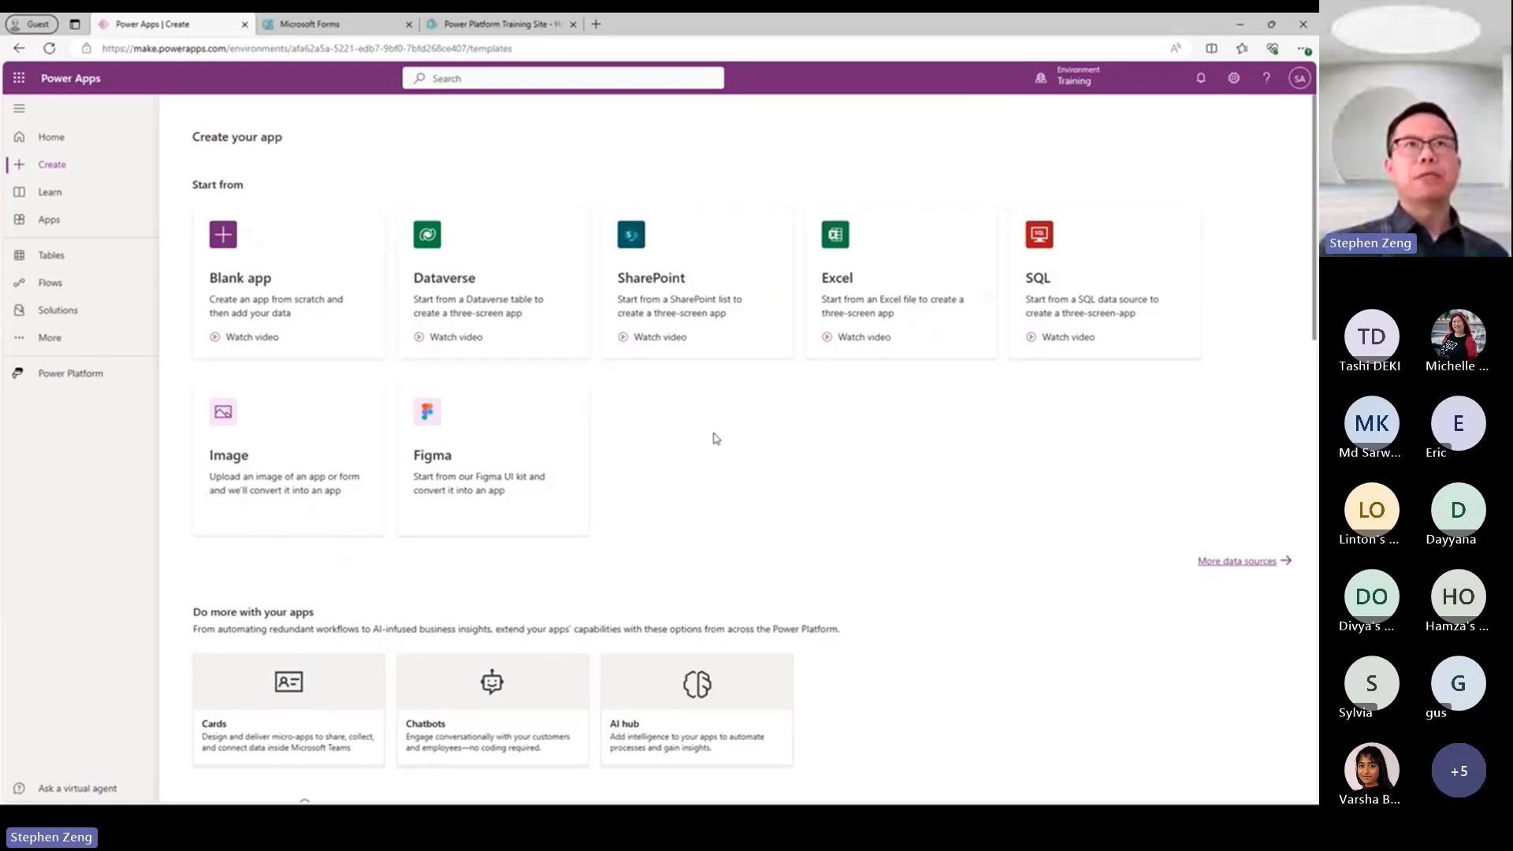
pyautogui.scroll(-4, 949, 593)
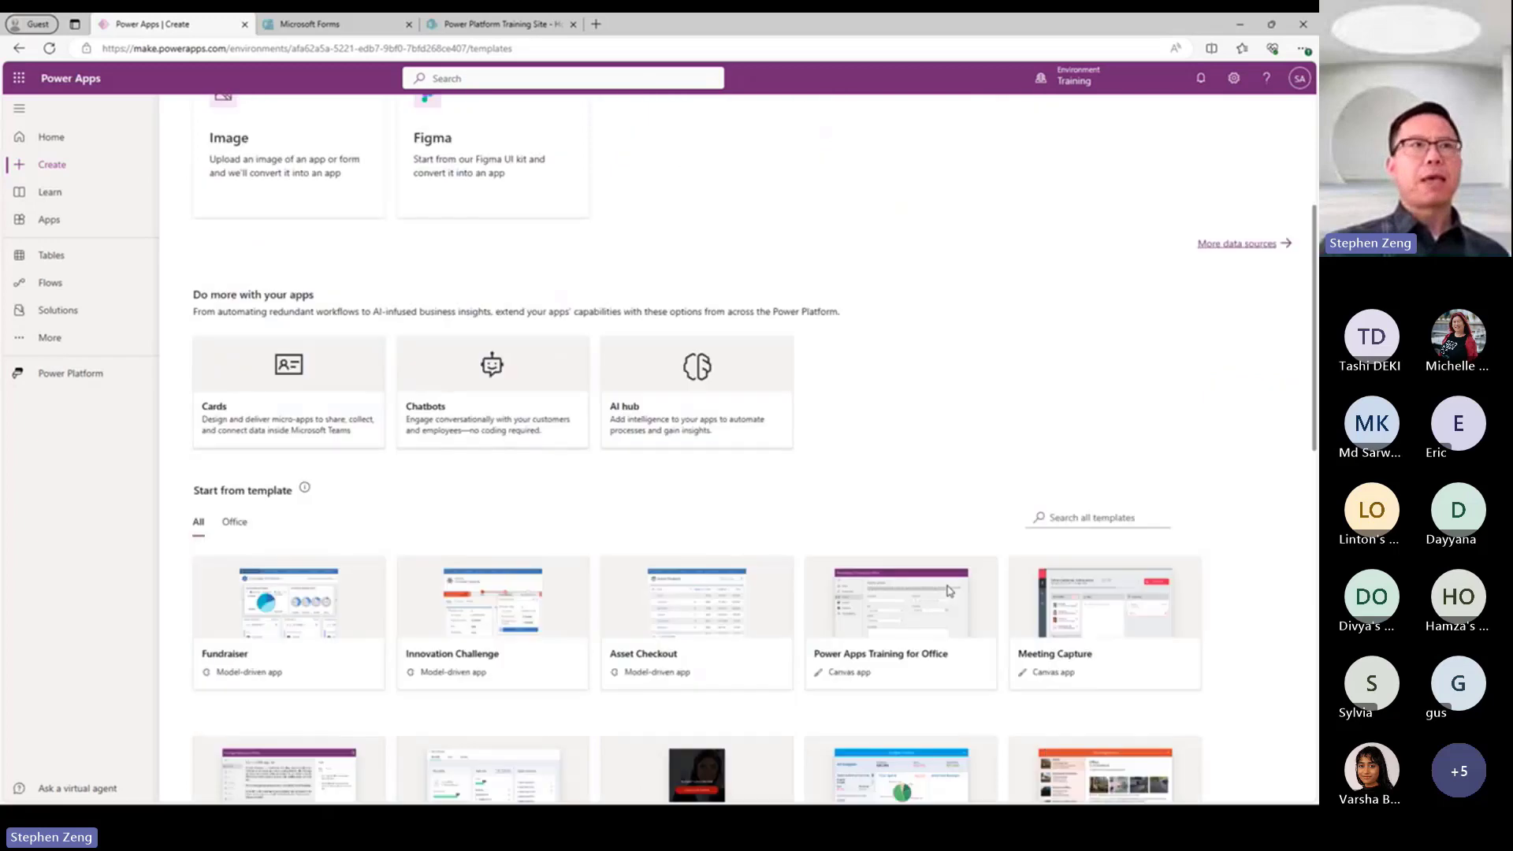
pyautogui.scroll(-3, 952, 451)
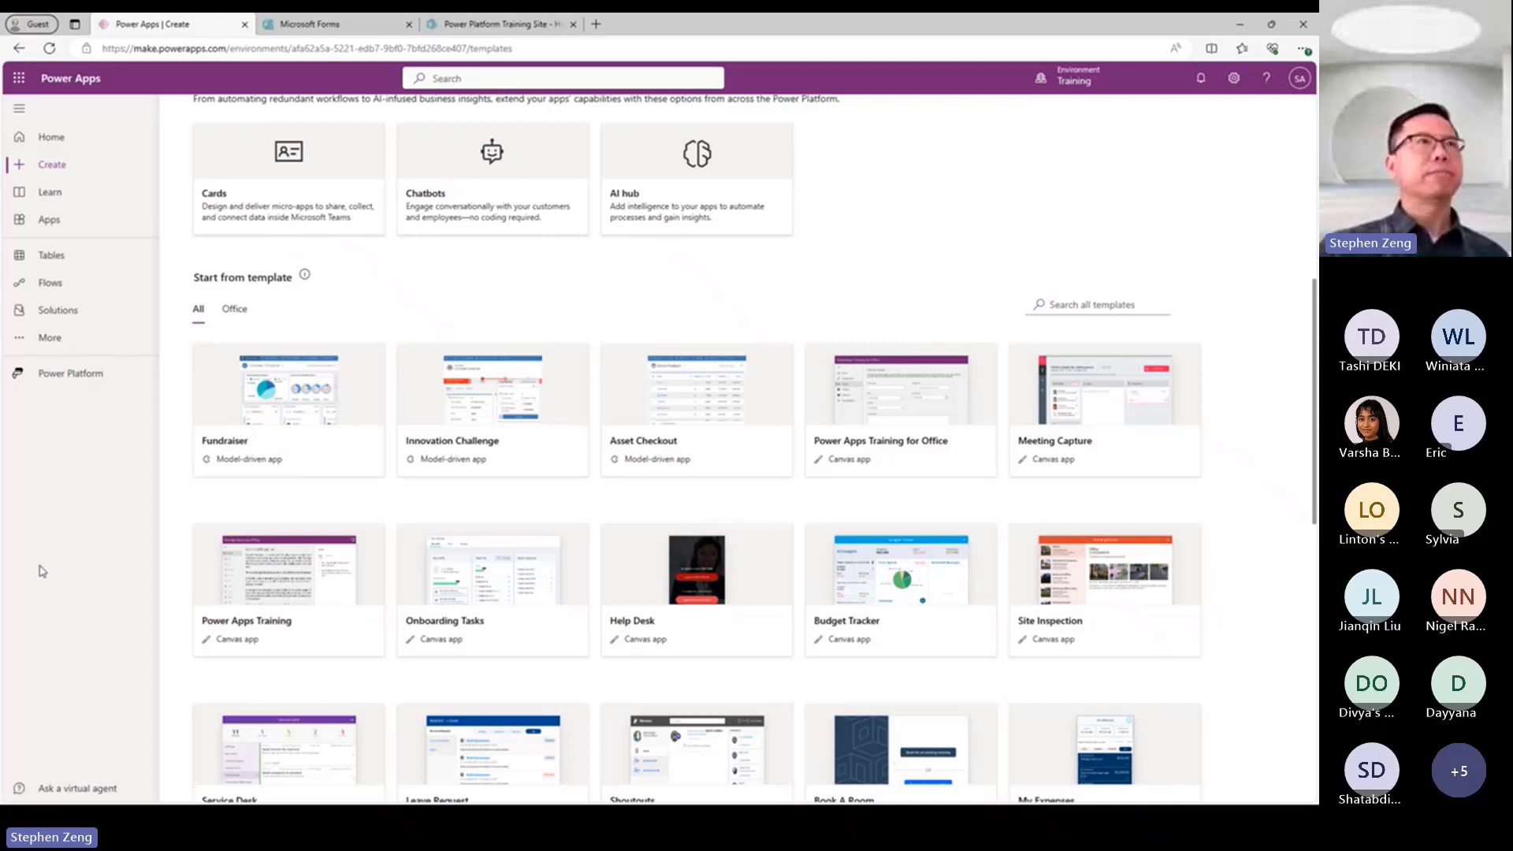
# Open the Learn page, dismiss the experience level tip and review the available courses, learning paths and modules.
pyautogui.click(42, 201)
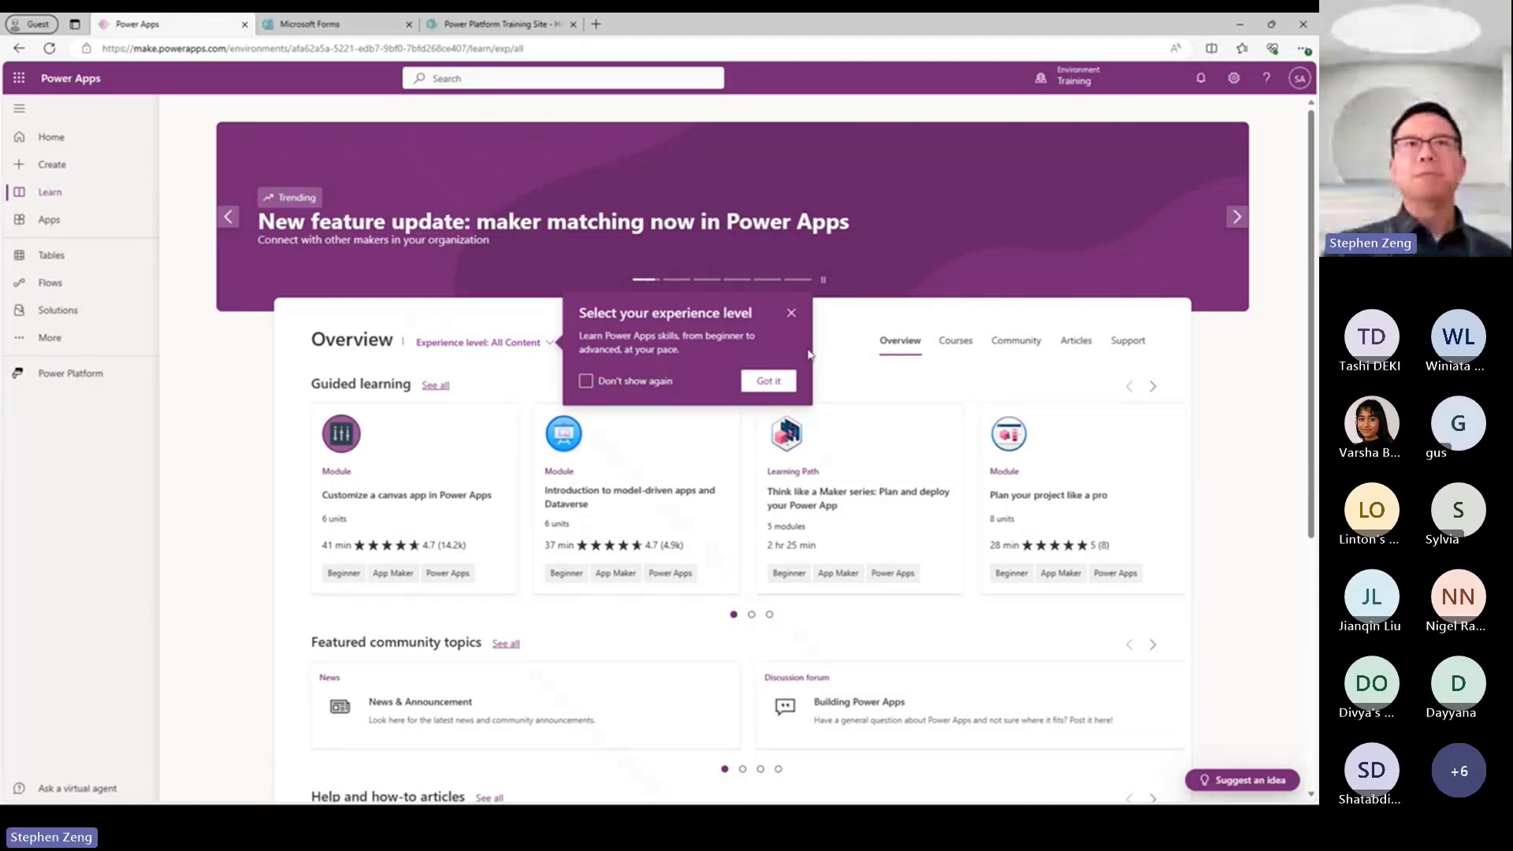
pyautogui.click(791, 312)
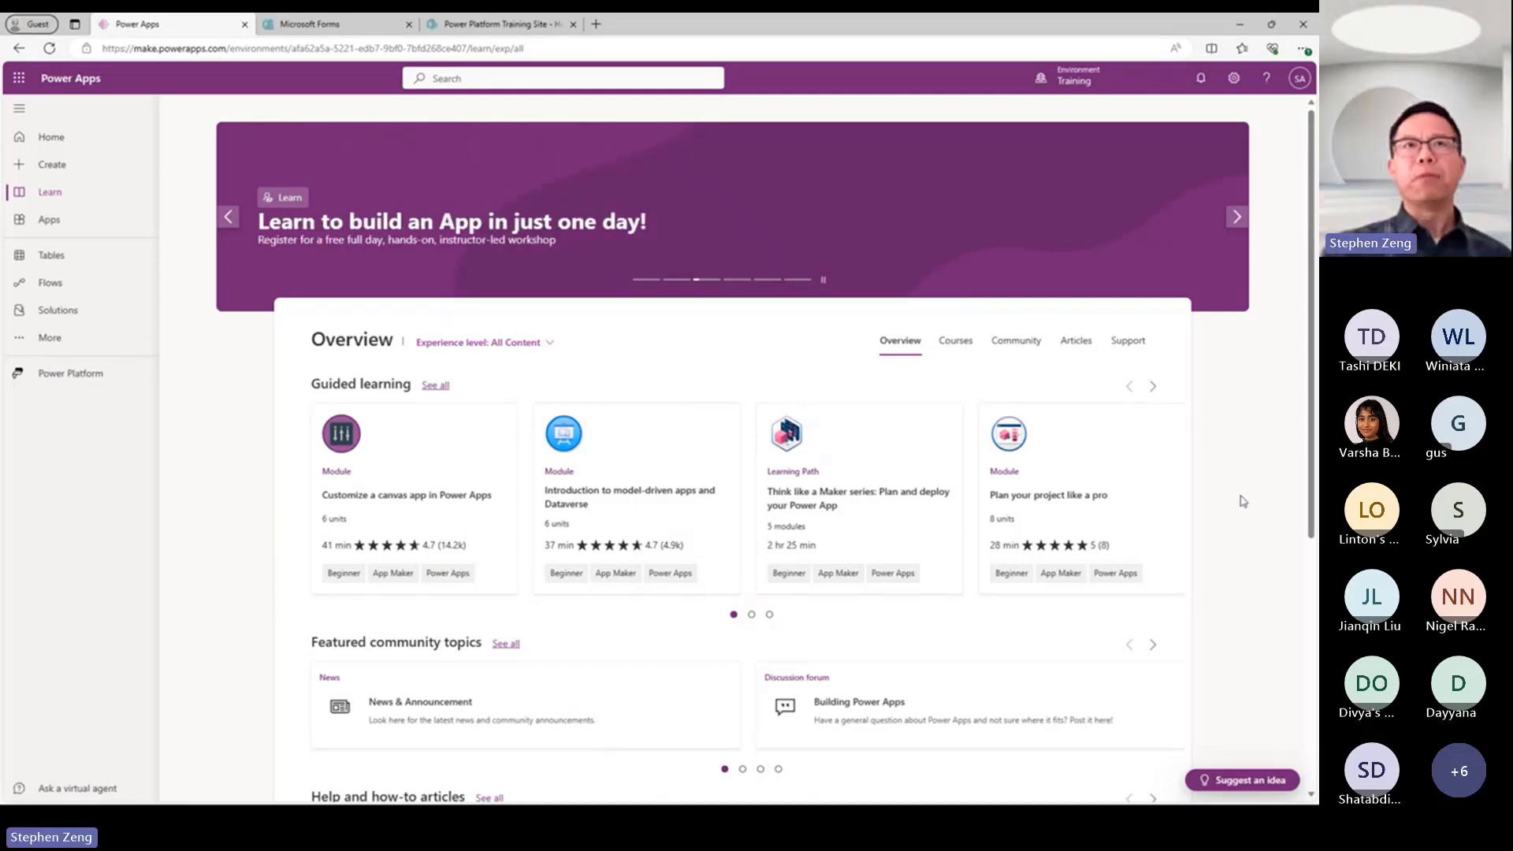
pyautogui.click(959, 345)
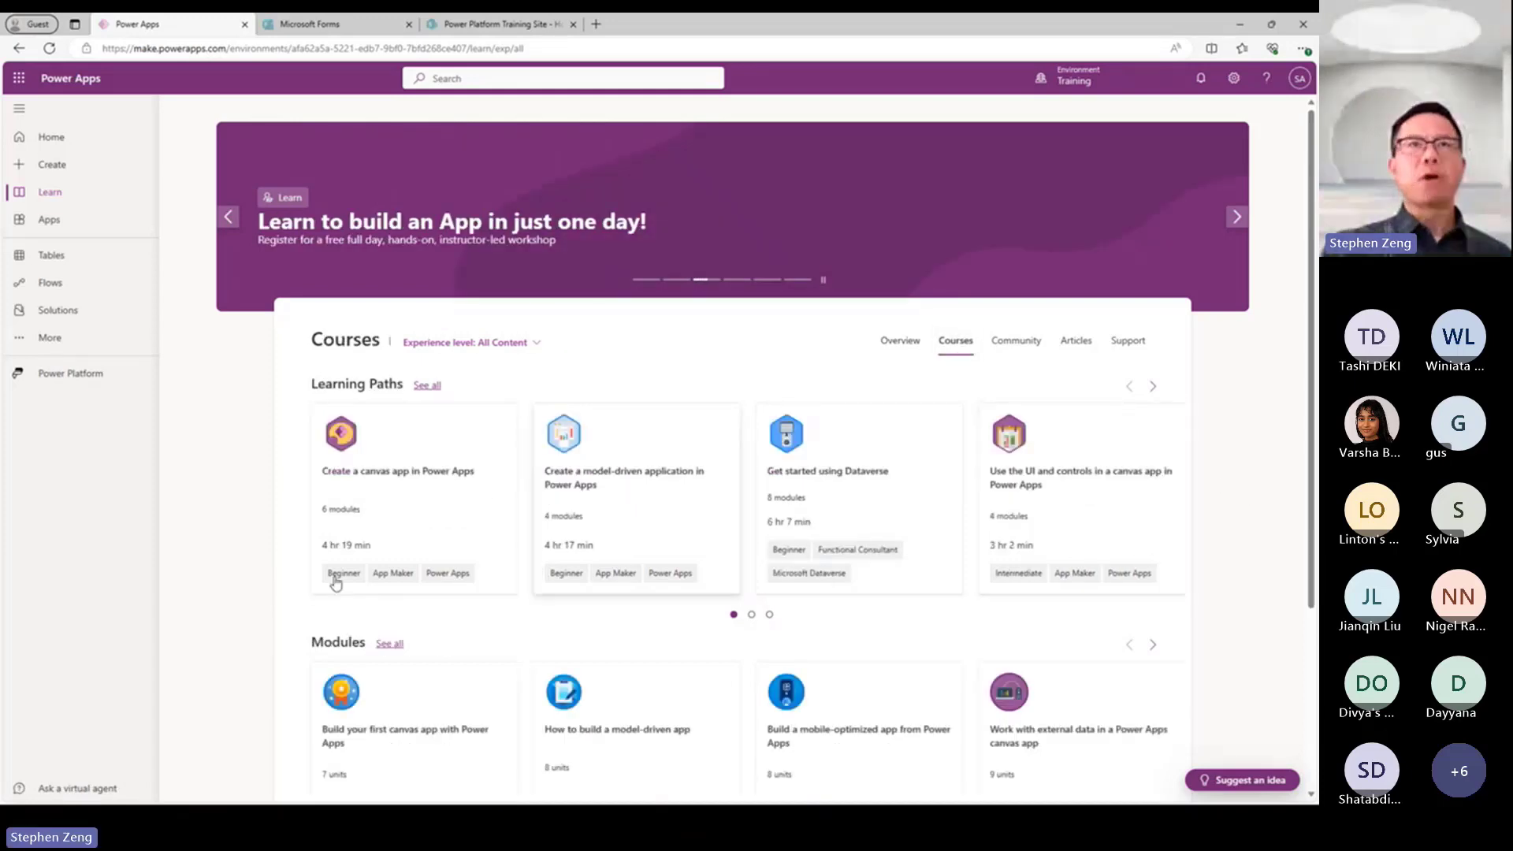
pyautogui.scroll(-3, 304, 670)
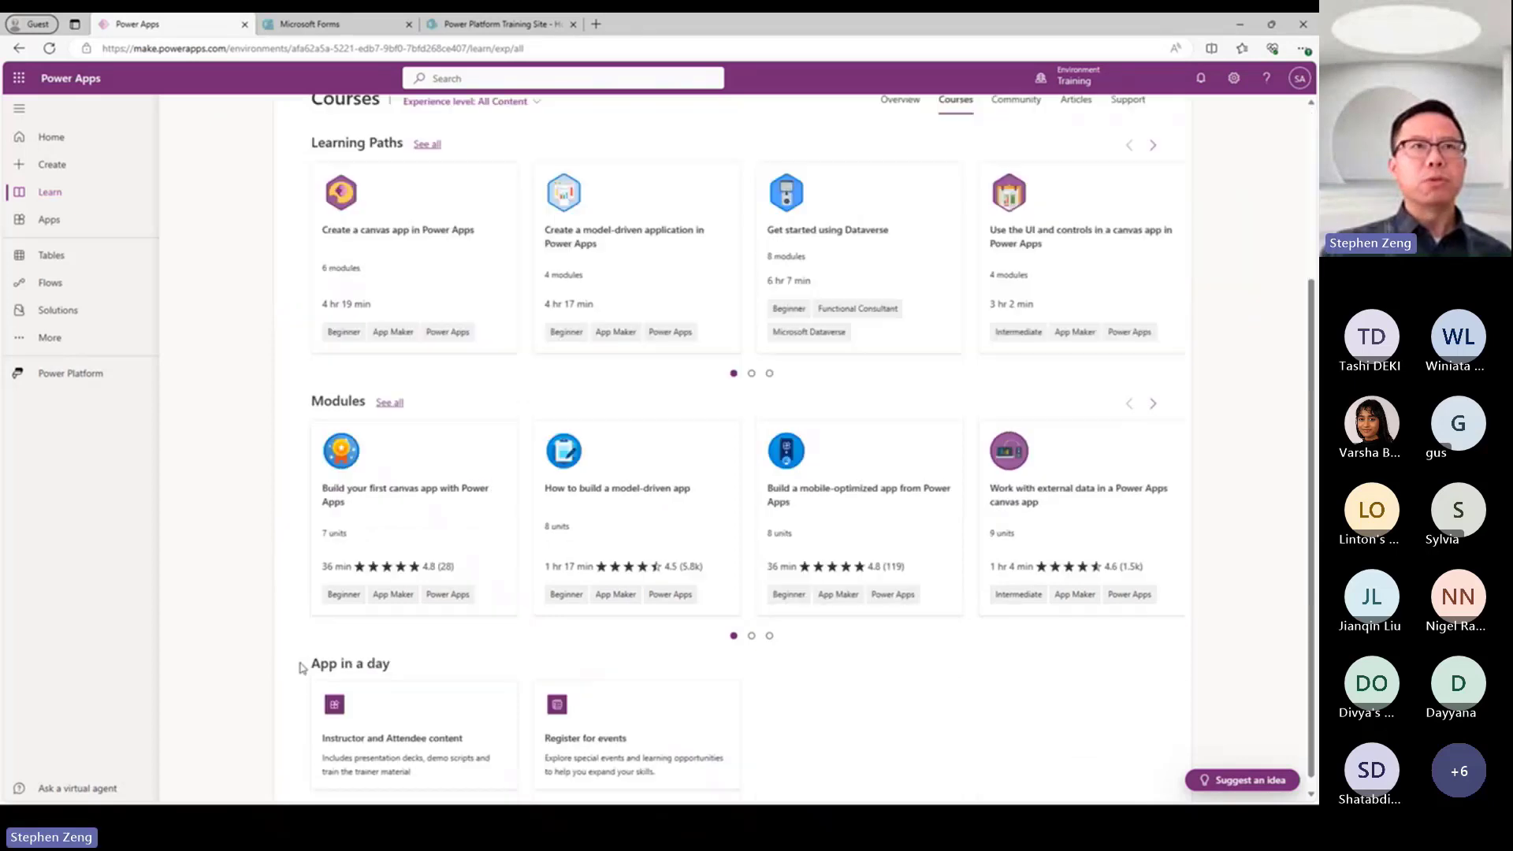
pyautogui.scroll(3, 298, 666)
pyautogui.scroll(-3, 298, 666)
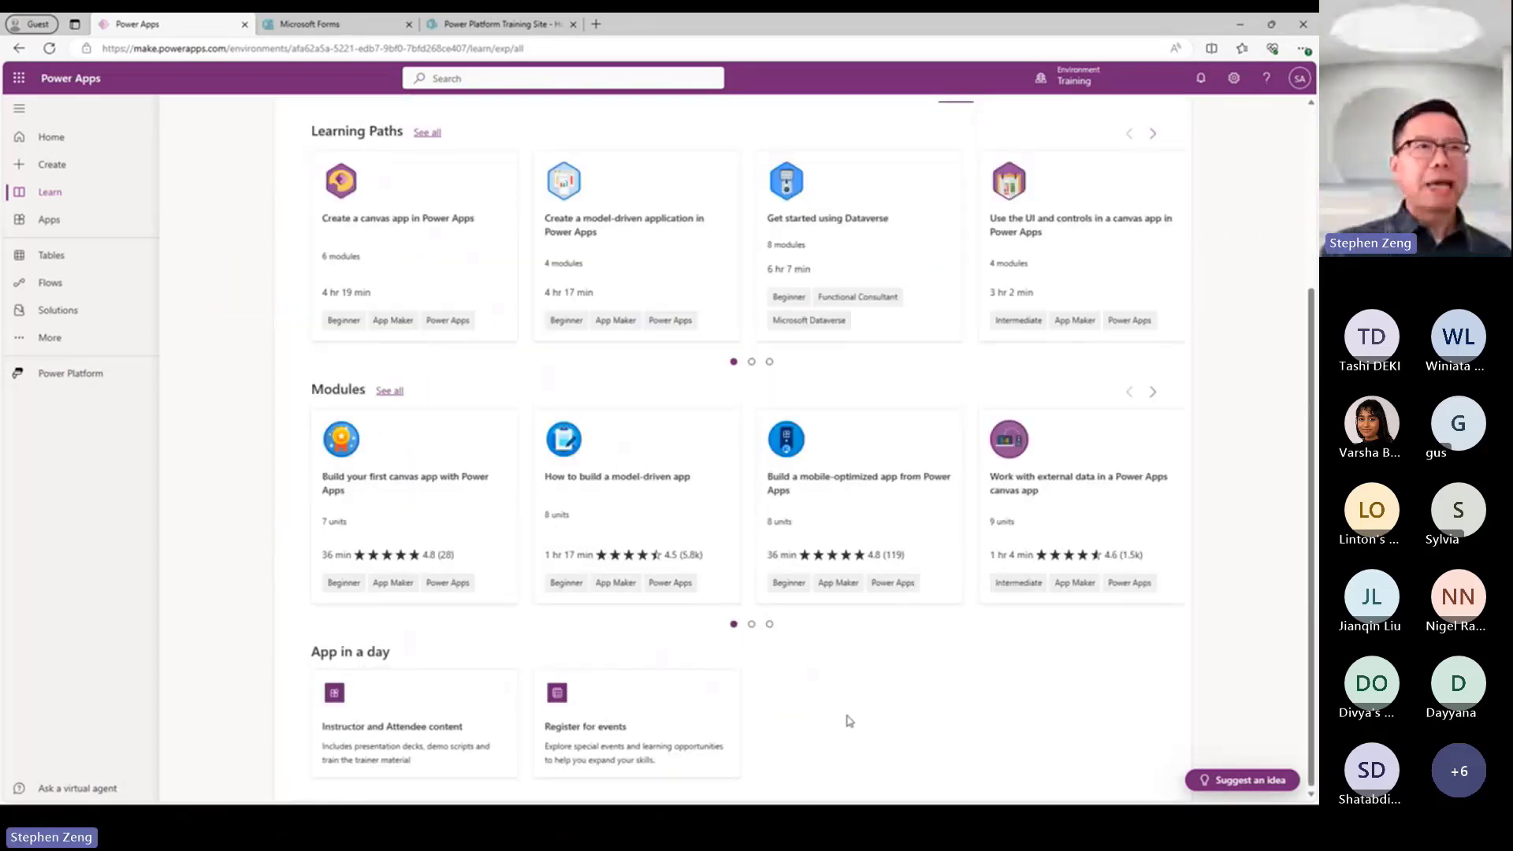
pyautogui.scroll(3, 1036, 729)
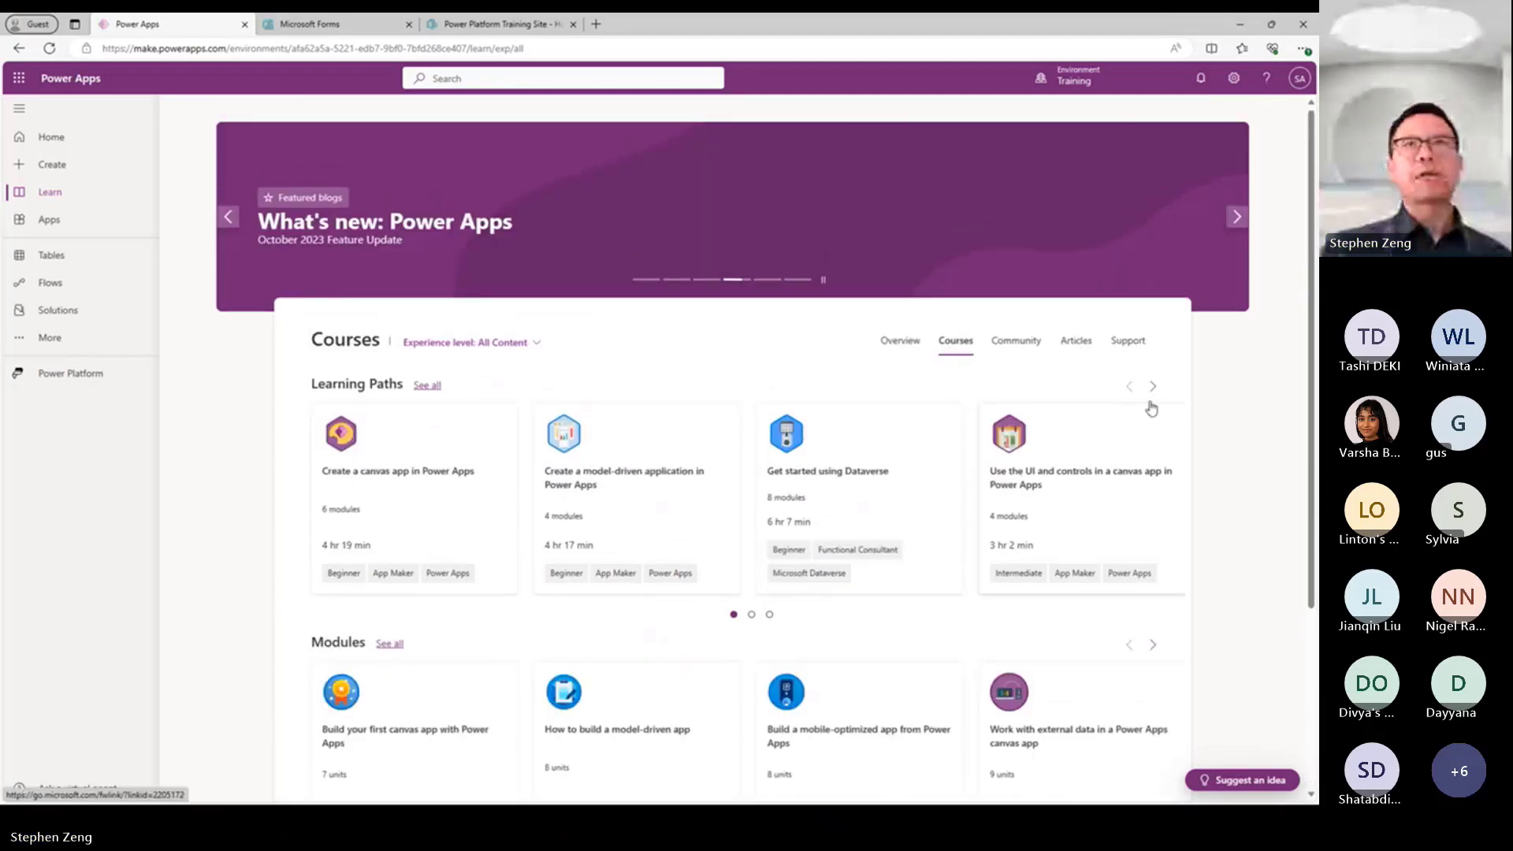
# Review the Community, Articles and Support sections of the Learn page.
pyautogui.click(1009, 343)
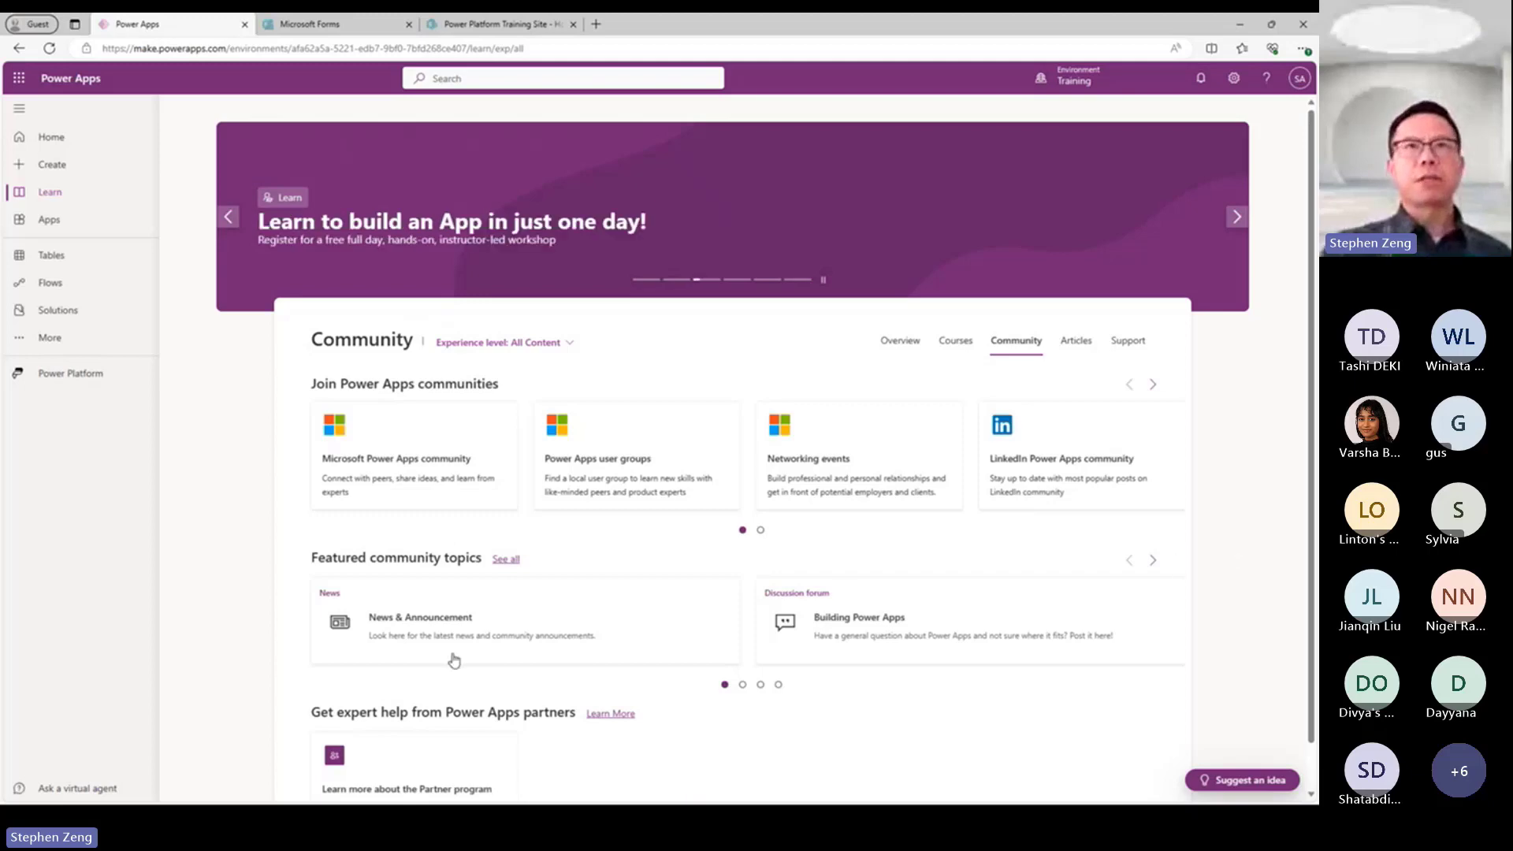
pyautogui.scroll(-1, 552, 670)
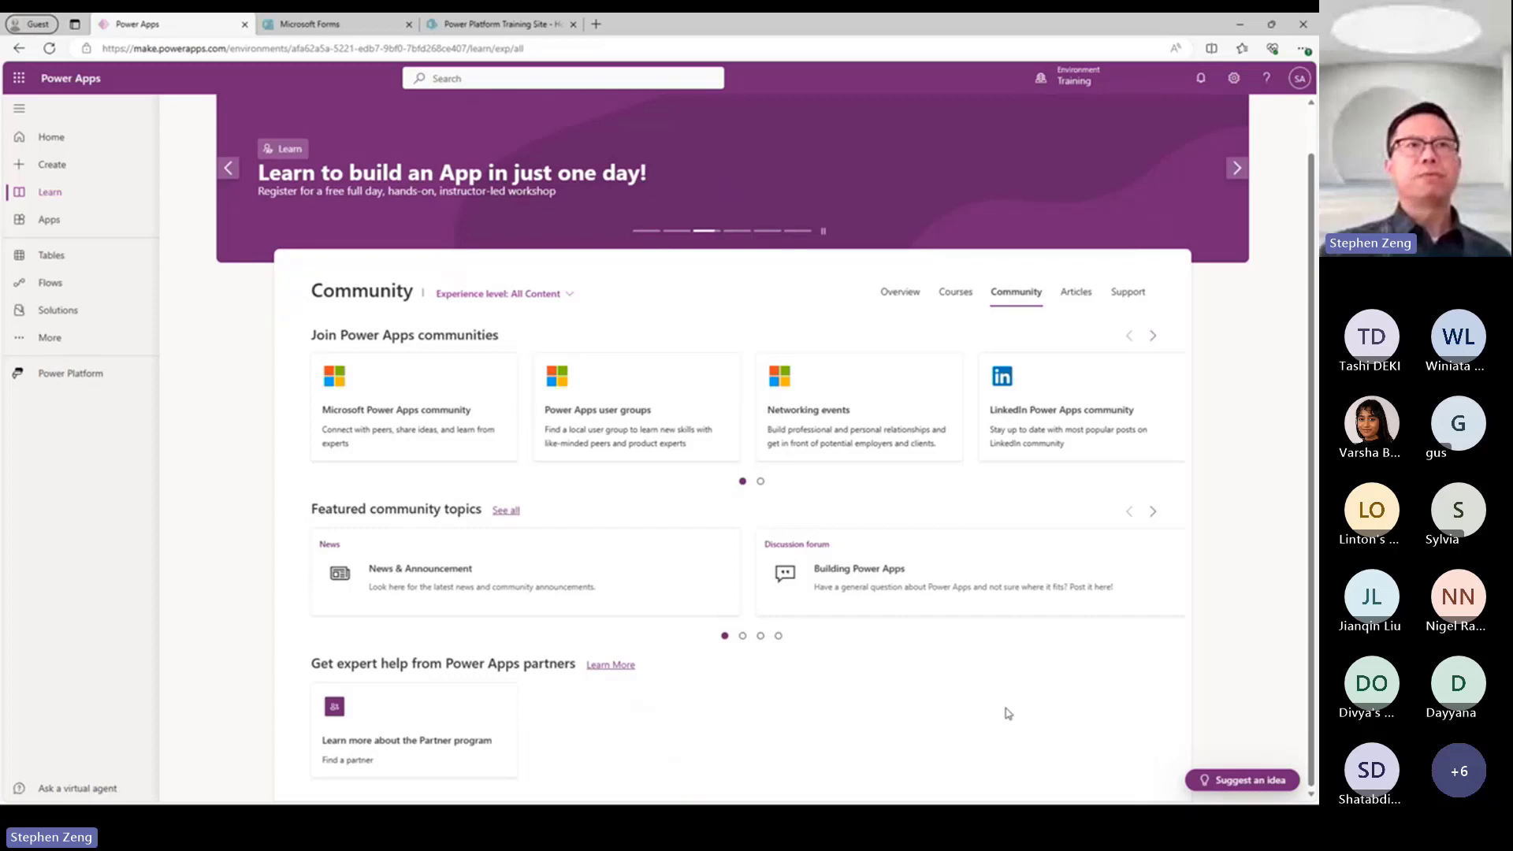
pyautogui.scroll(1, 1008, 713)
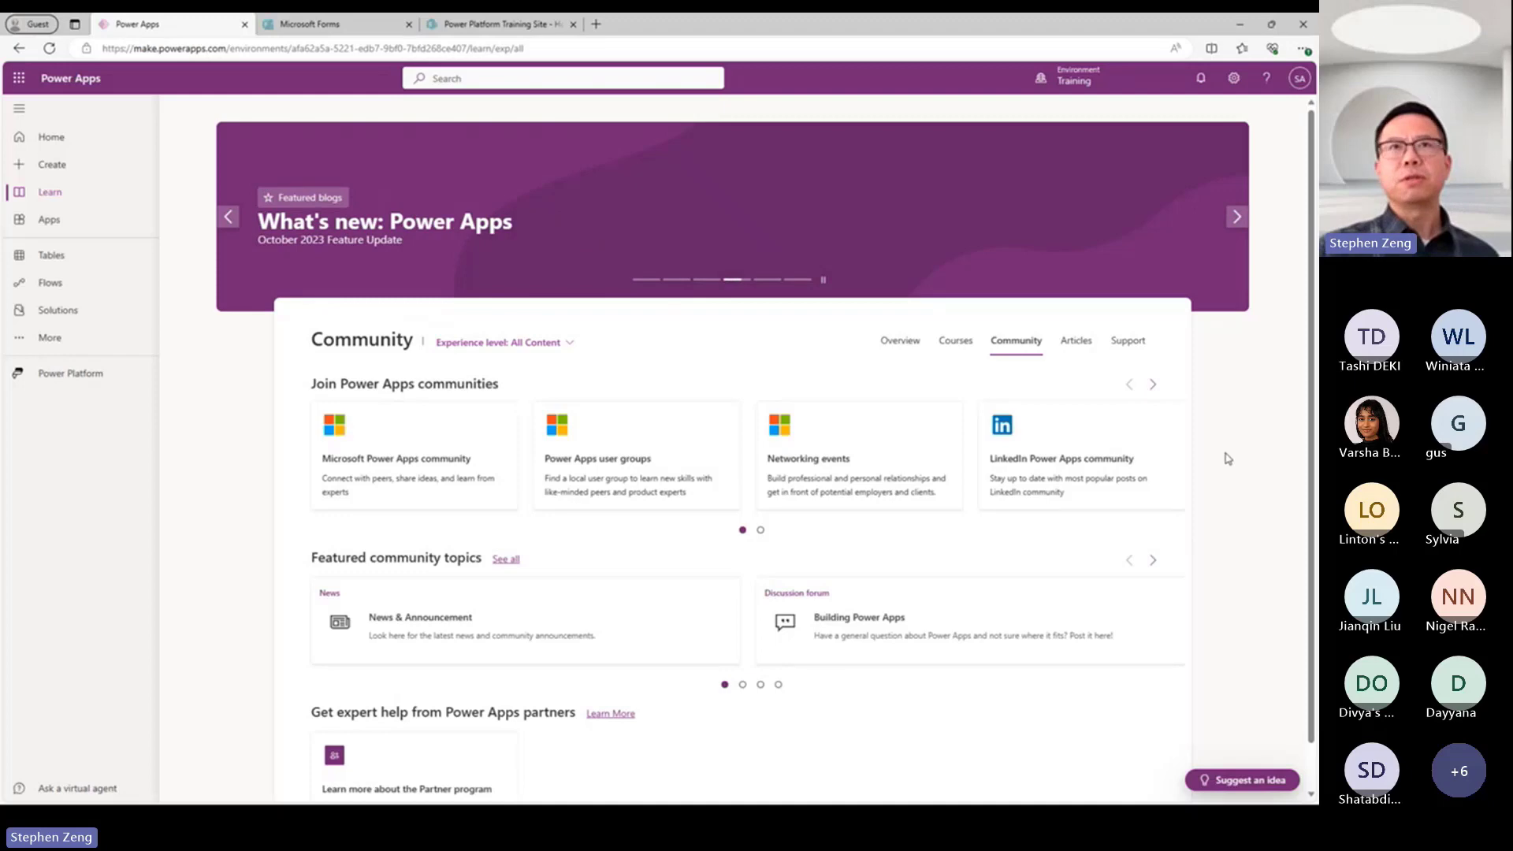
pyautogui.click(1076, 342)
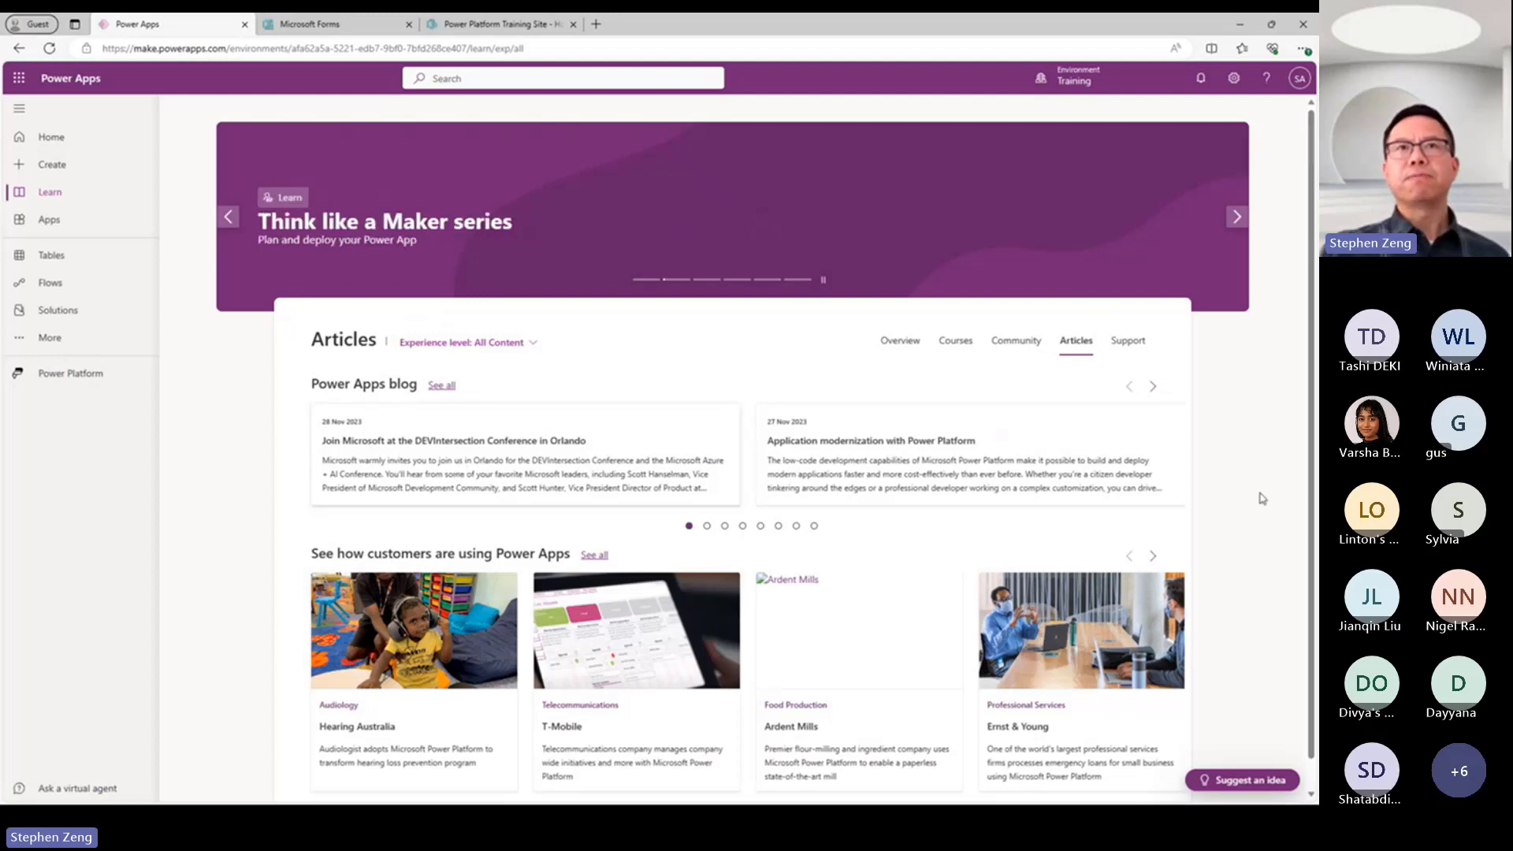
pyautogui.scroll(-1, 1241, 531)
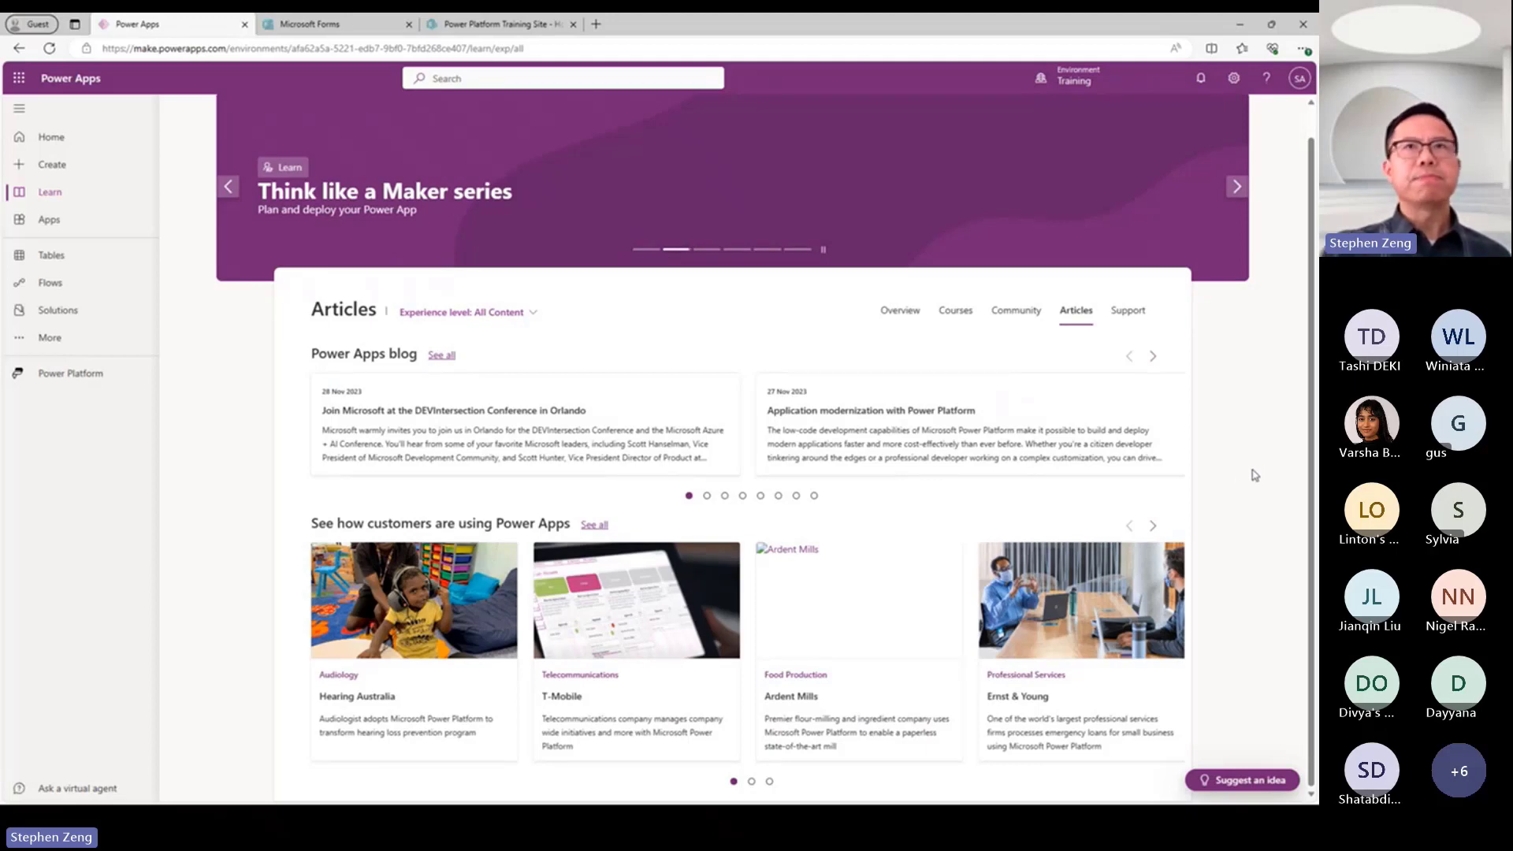
pyautogui.click(1137, 342)
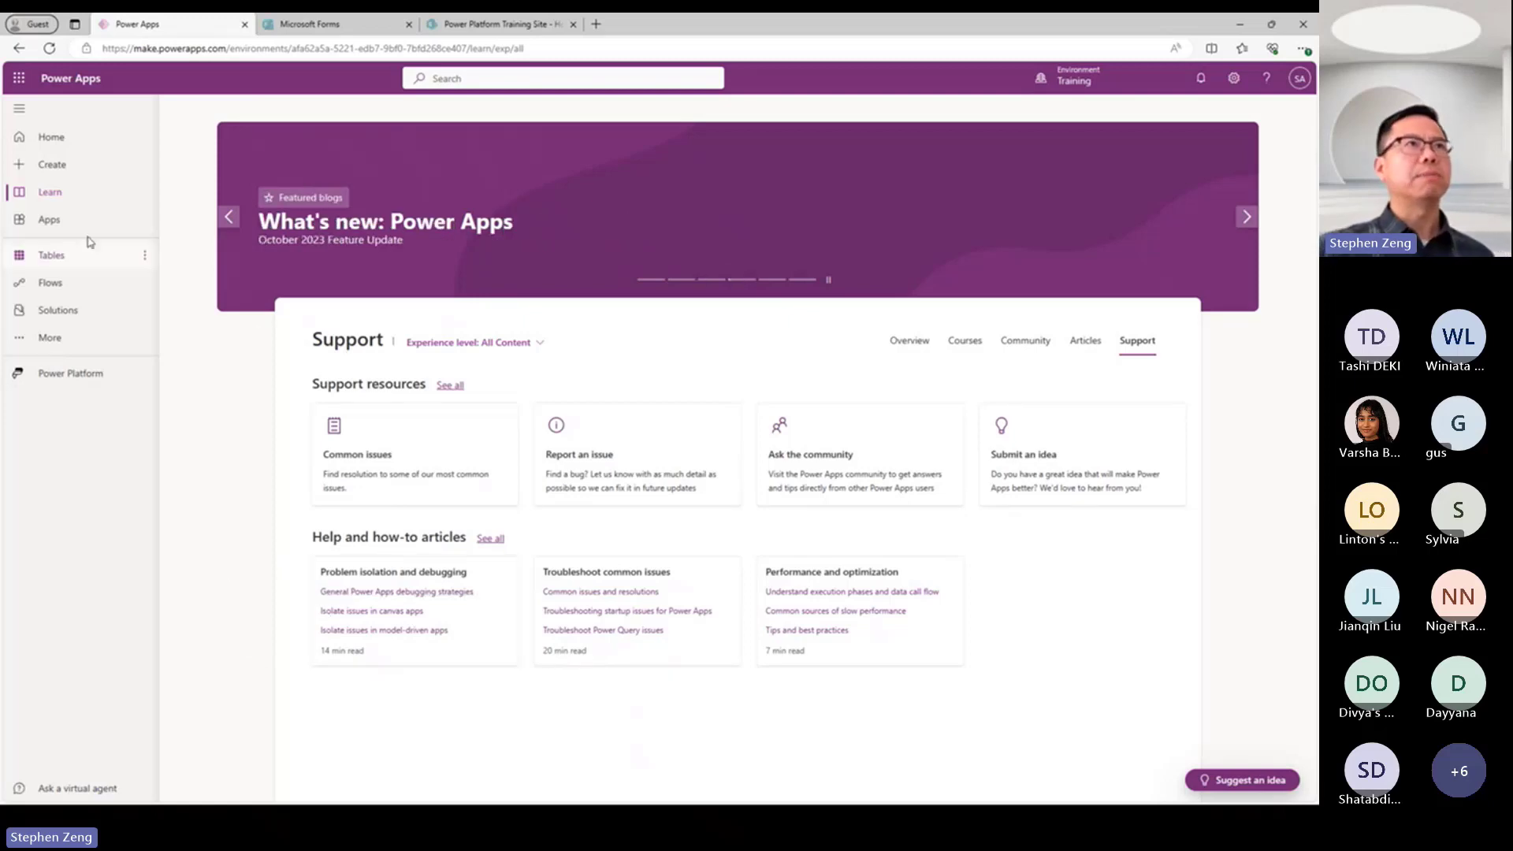
# View the environment's Apps, Flows and Solutions pages, finishing on the list of unmanaged solutions.
pyautogui.click(36, 226)
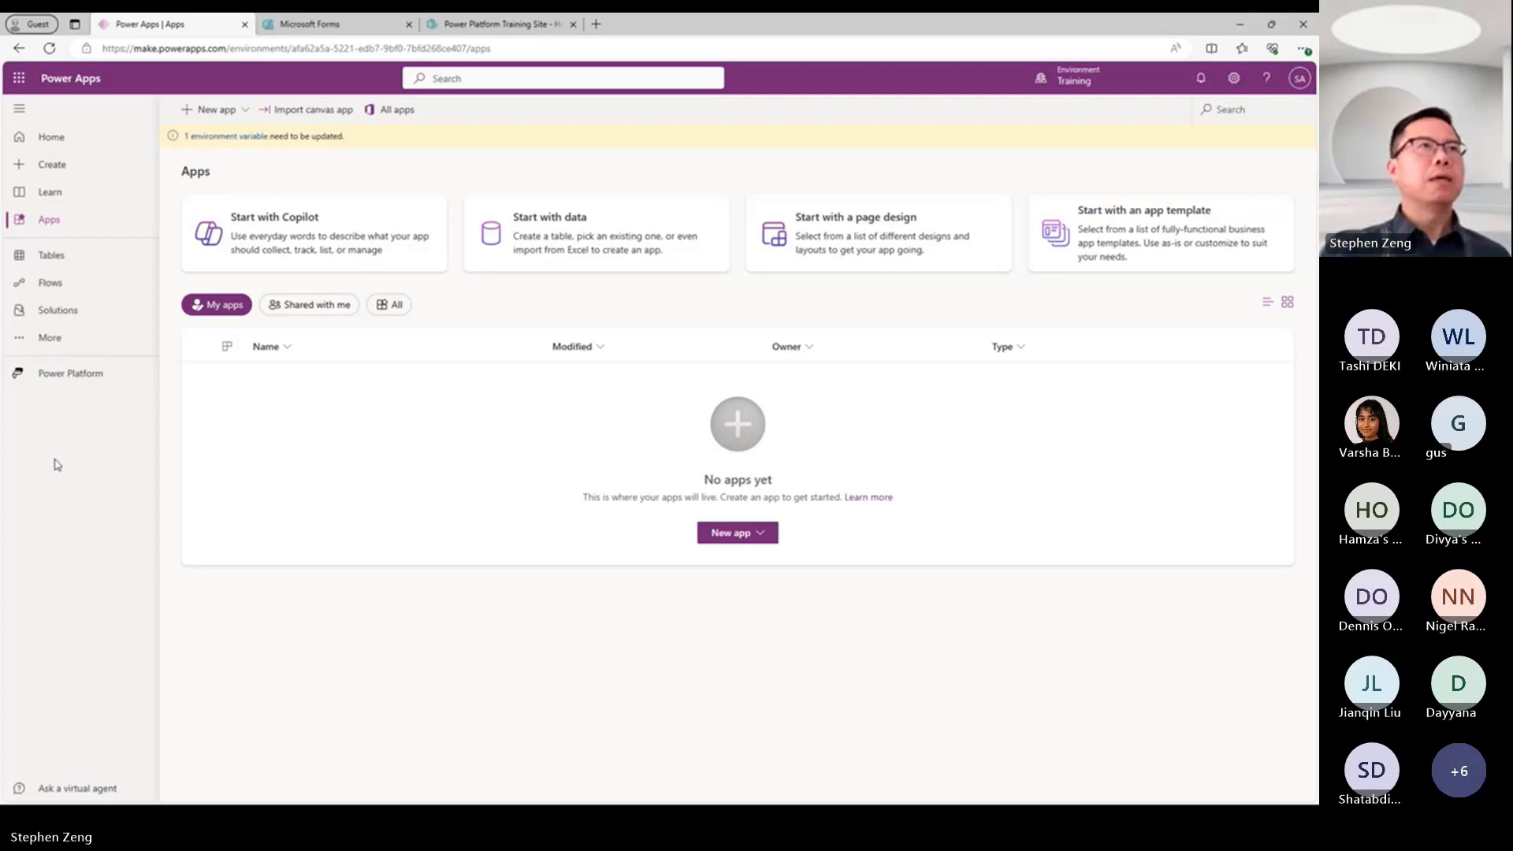
pyautogui.click(50, 282)
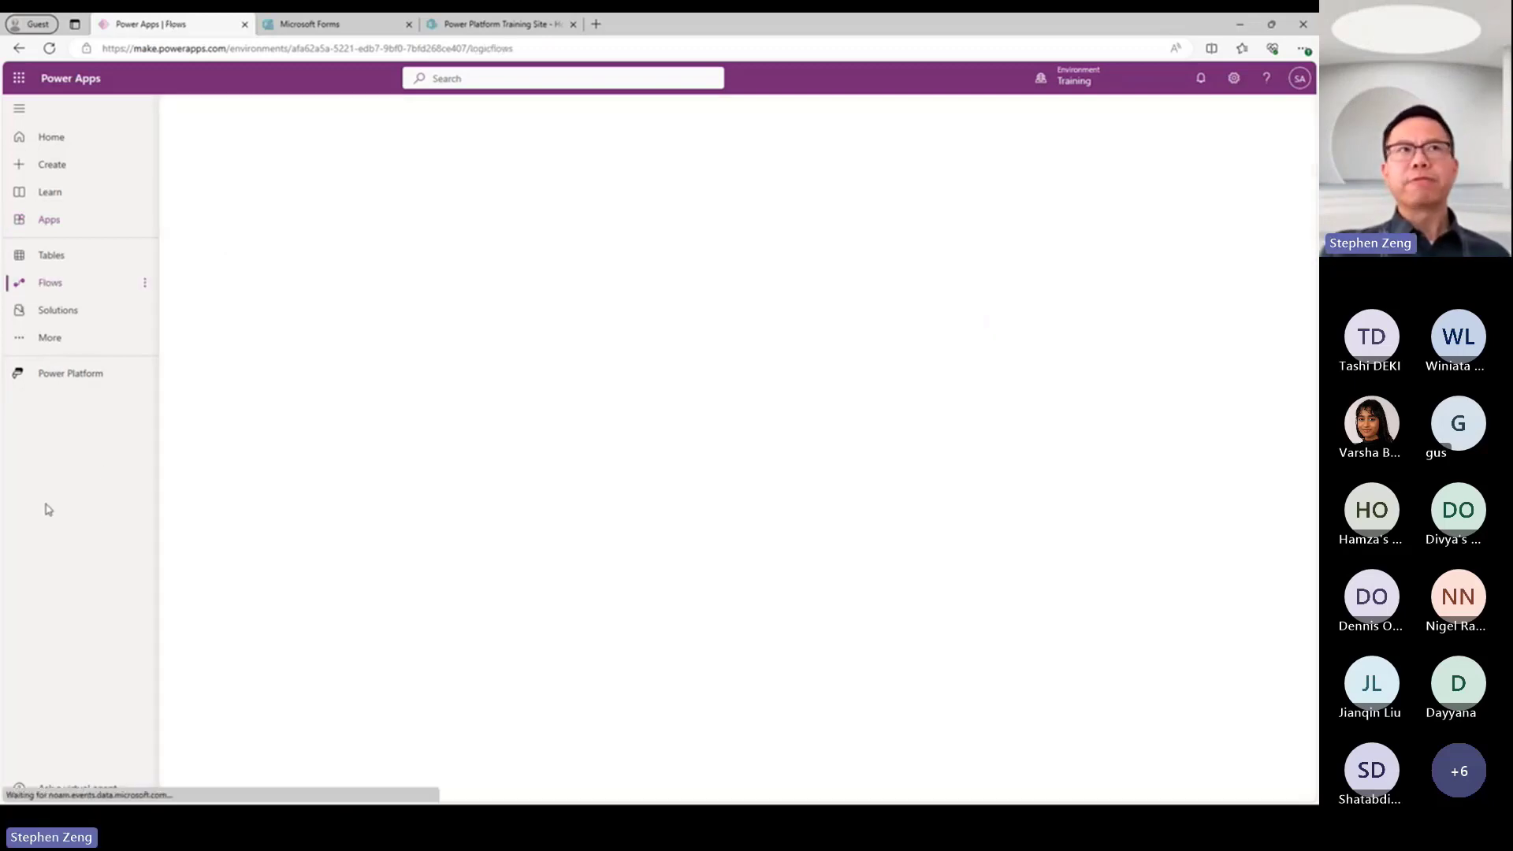
pyautogui.click(65, 315)
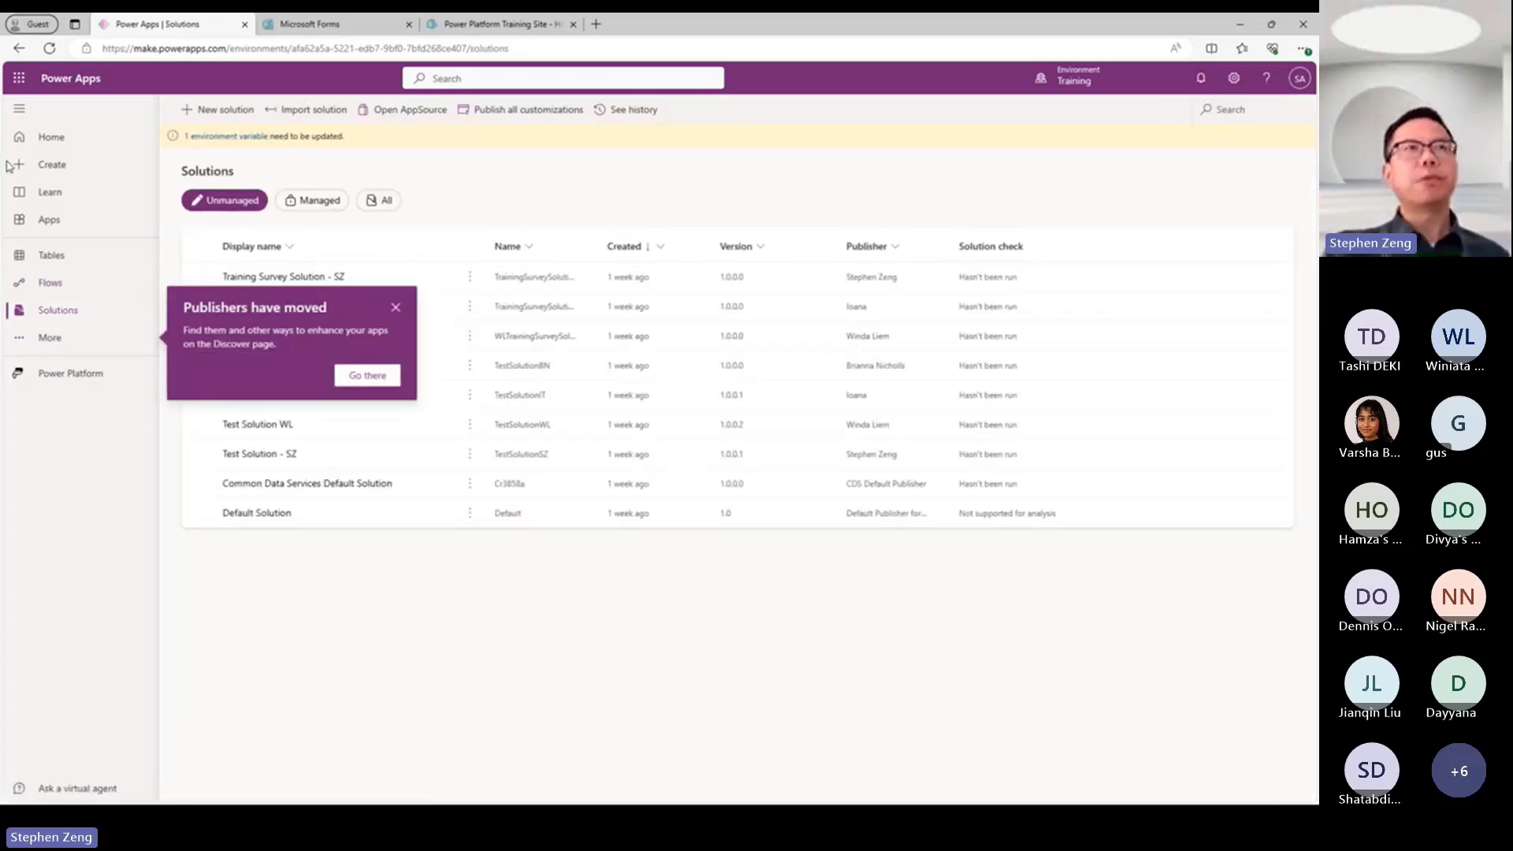
pyautogui.click(52, 225)
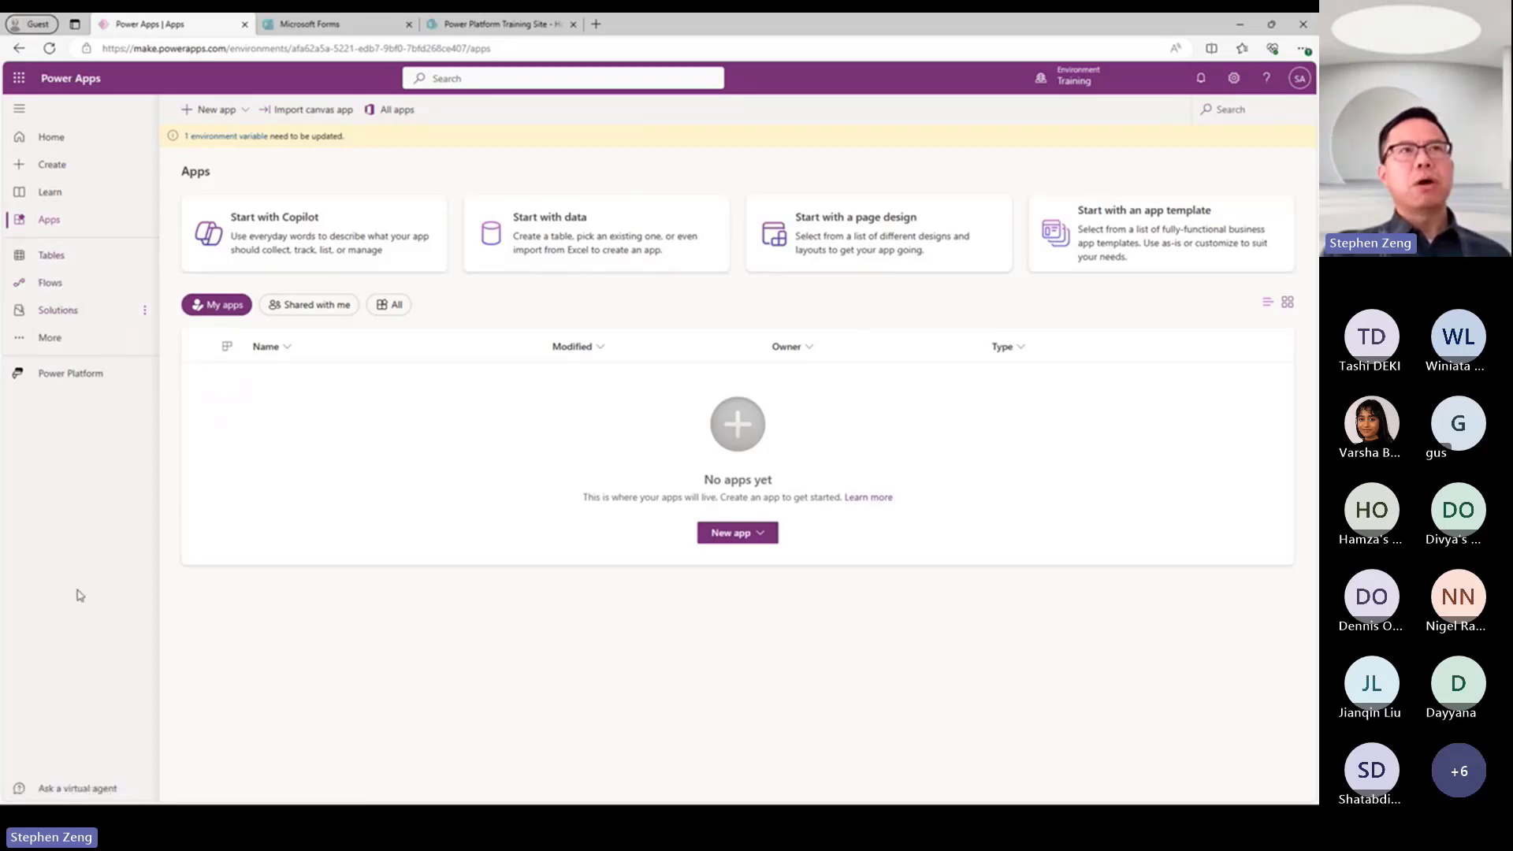
pyautogui.click(46, 310)
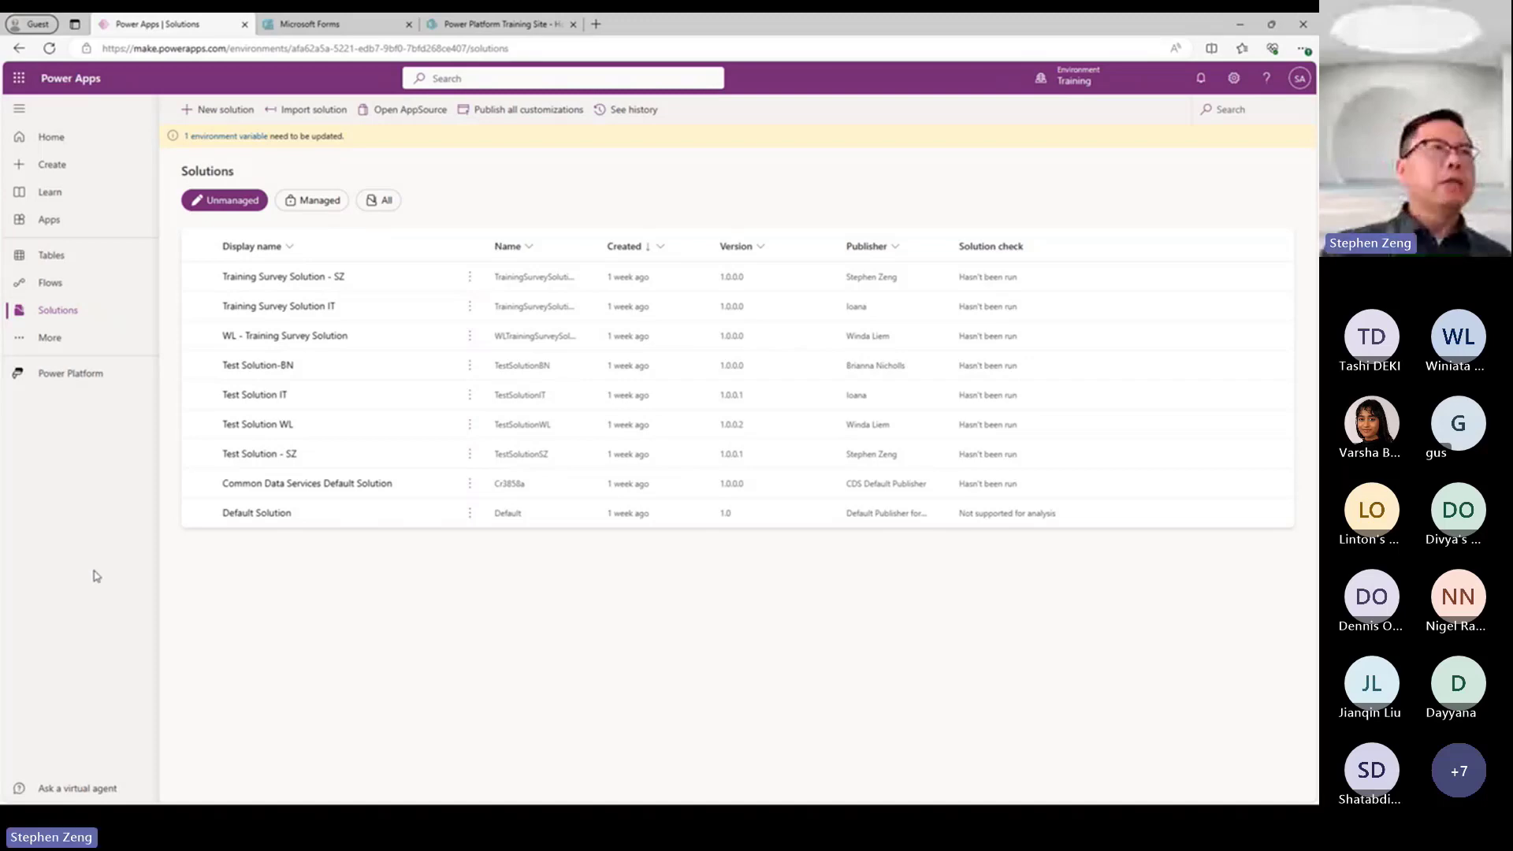
# Examine the additional navigation items and the other Power Platform products available from Power Apps, closing each list again.
pyautogui.click(46, 340)
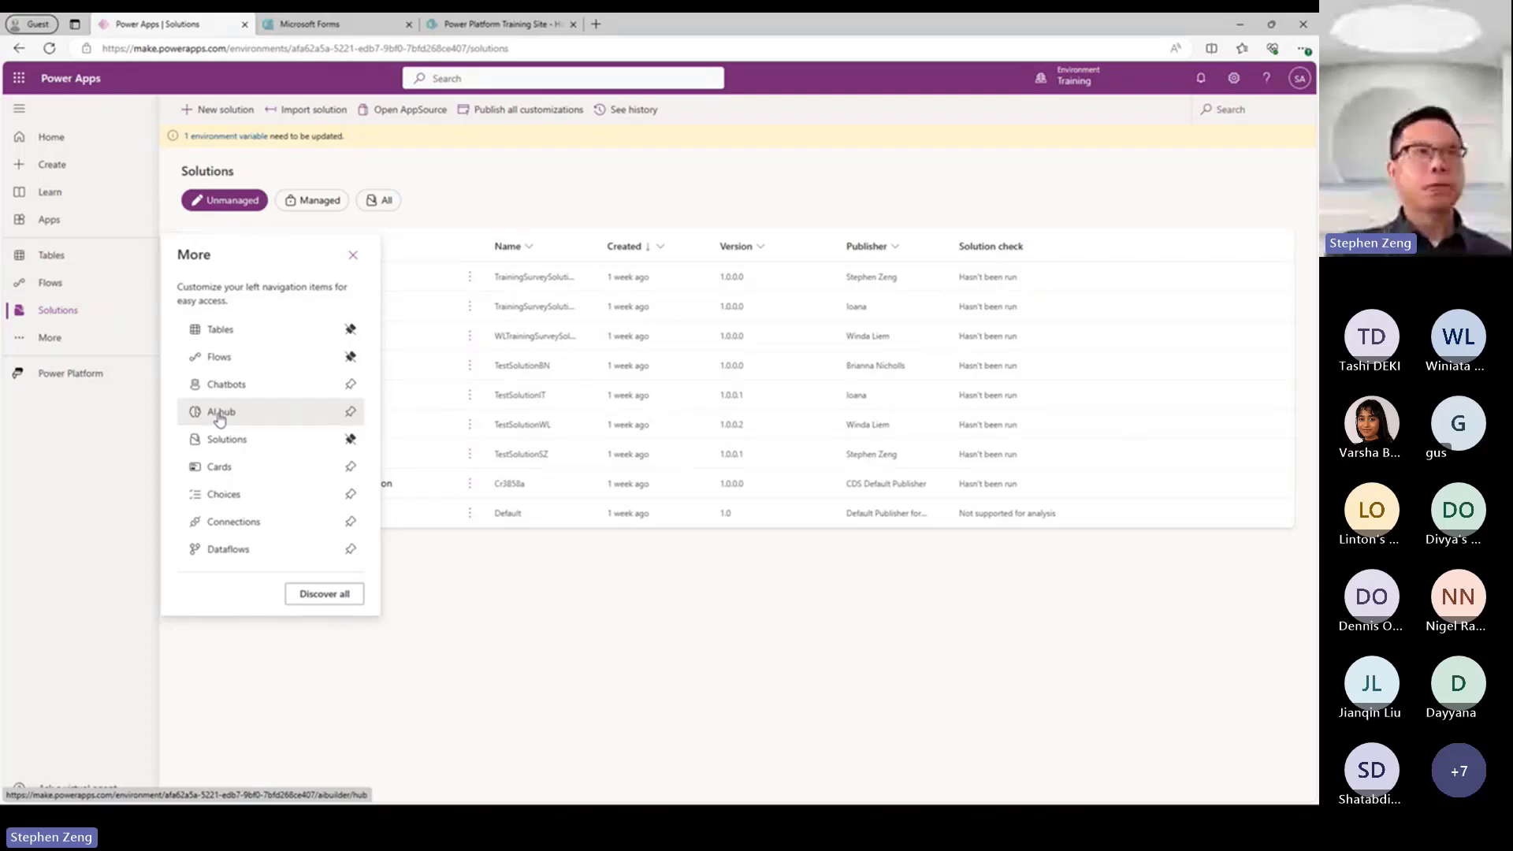
pyautogui.click(411, 755)
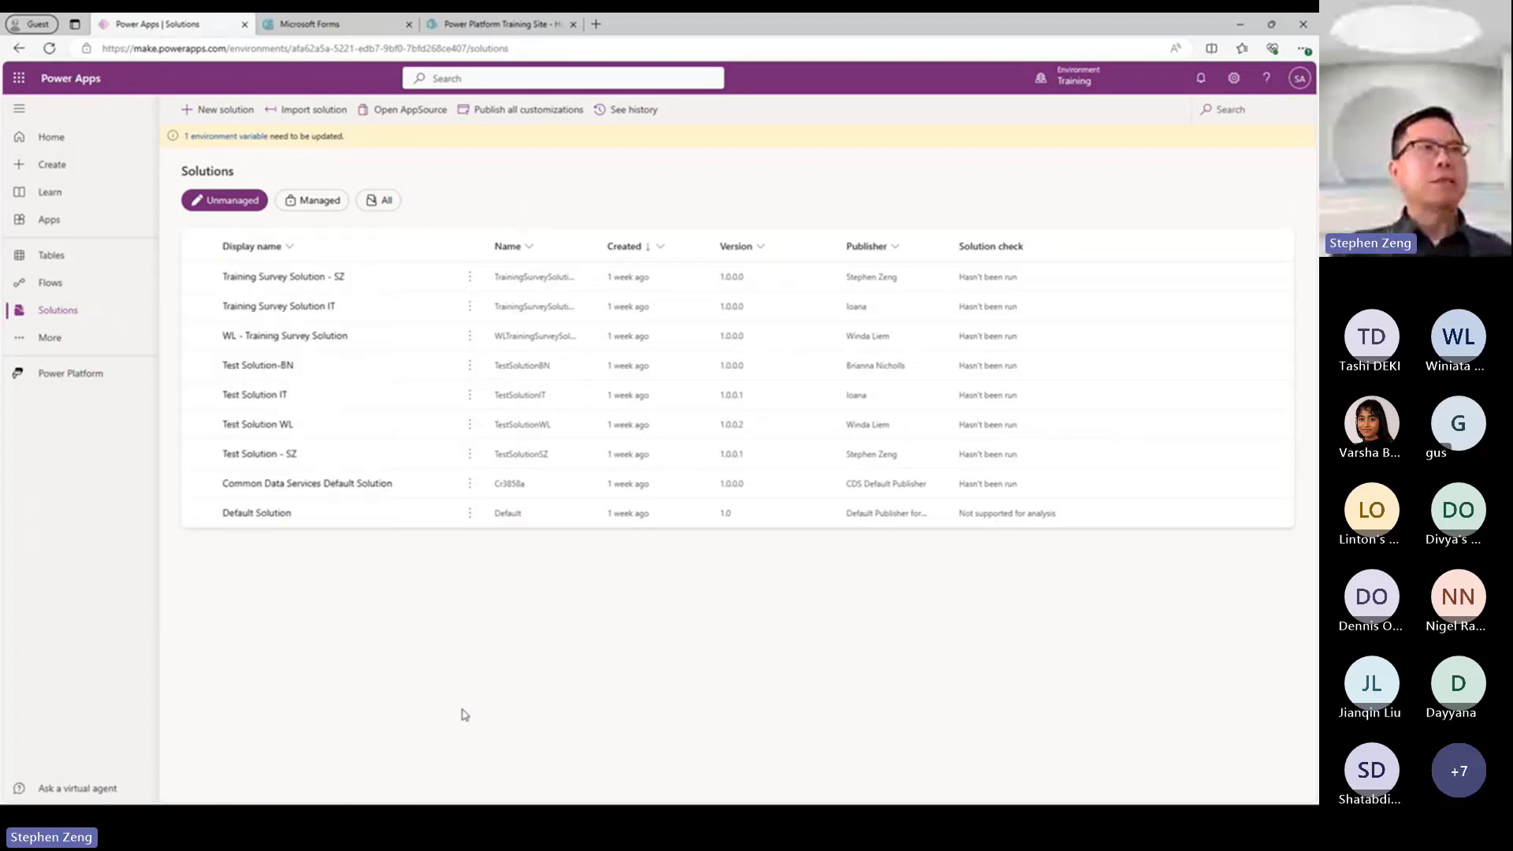
pyautogui.click(71, 384)
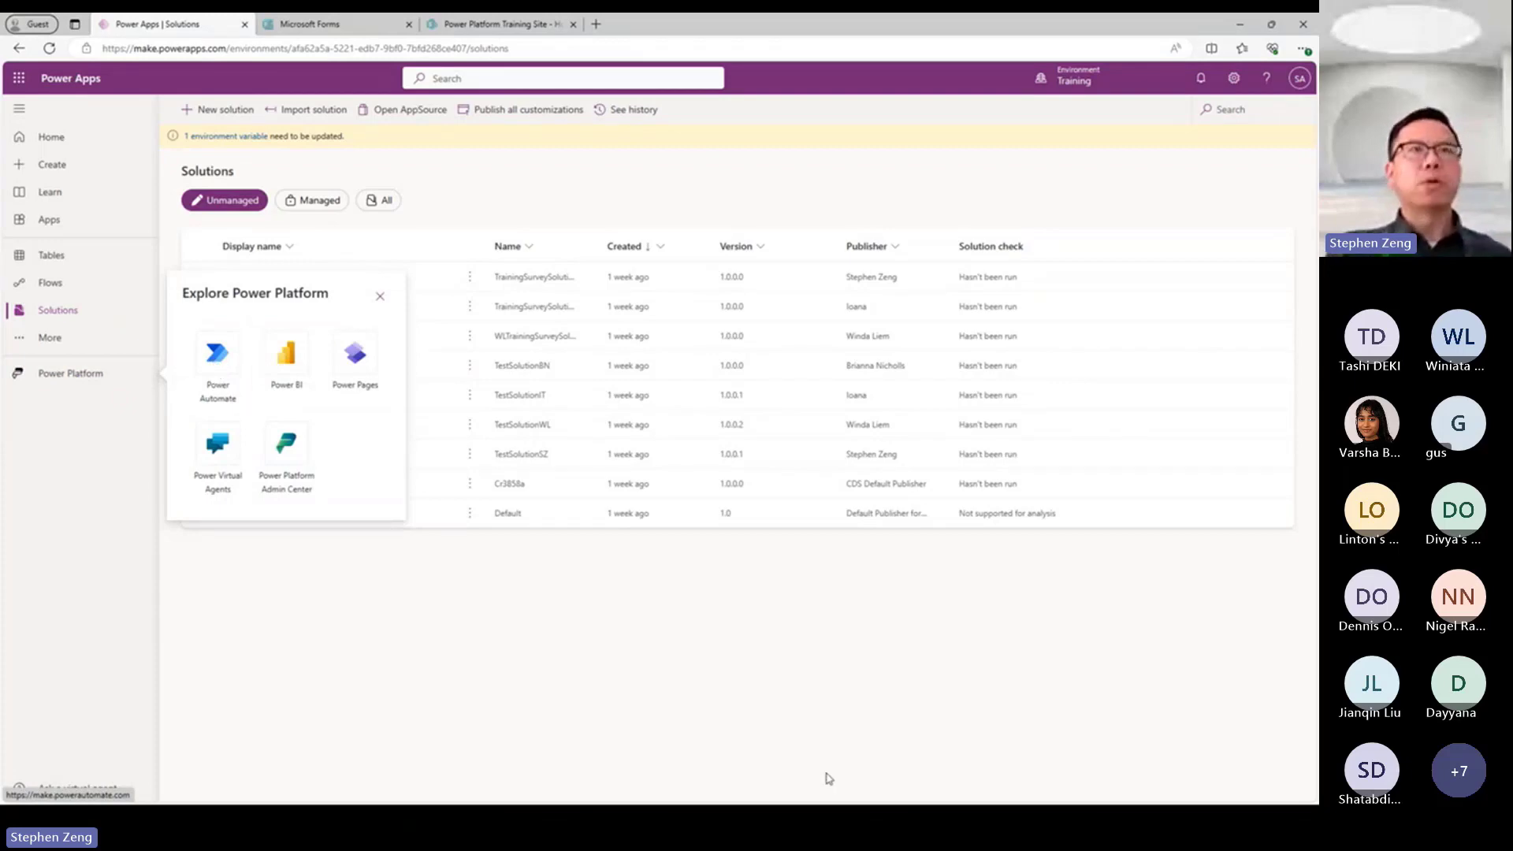
pyautogui.click(791, 698)
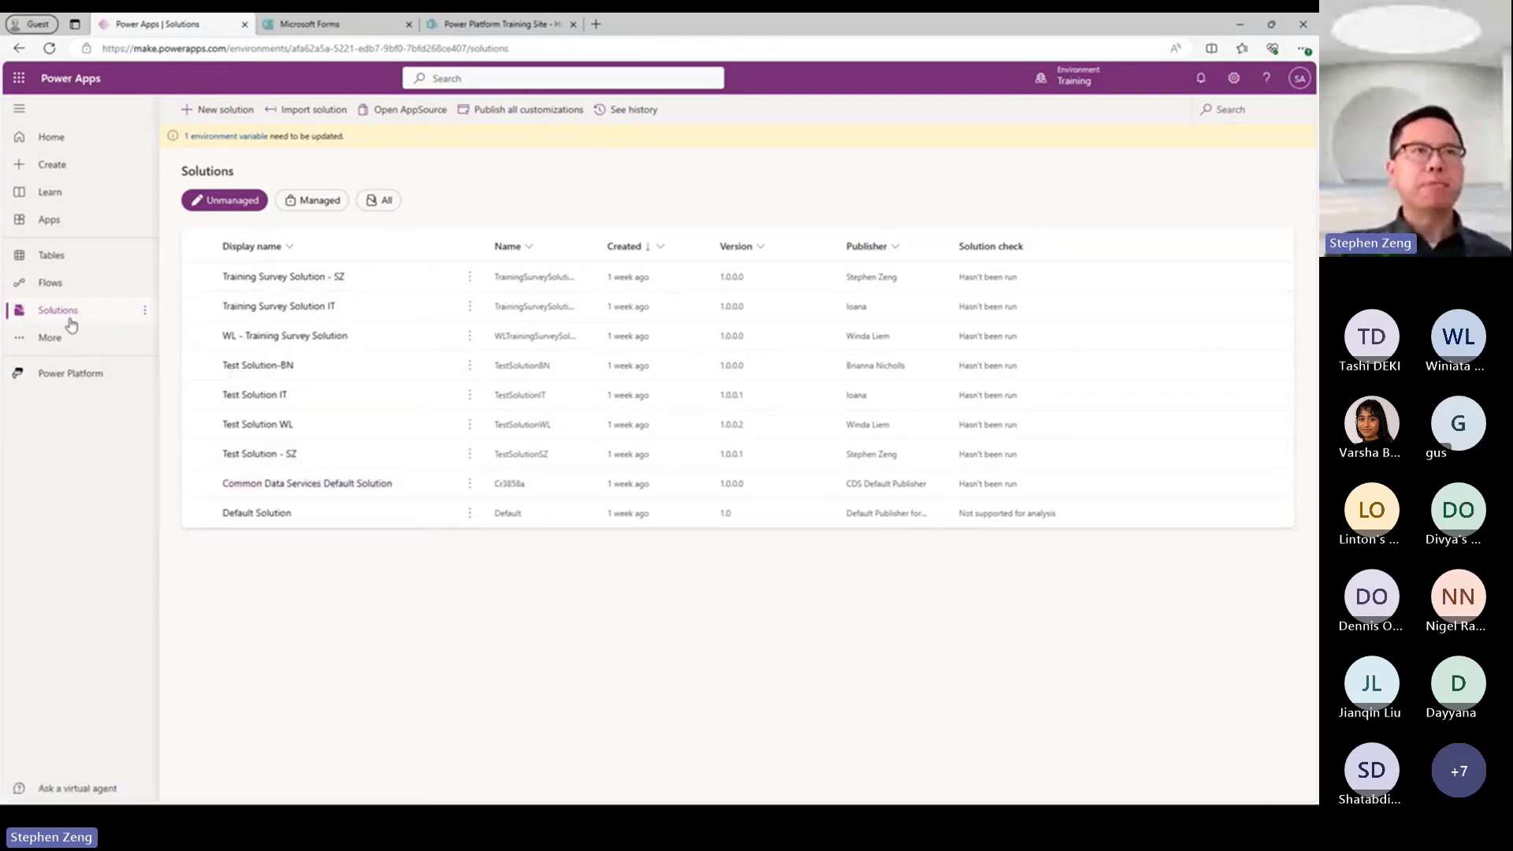
pyautogui.click(46, 338)
pyautogui.click(87, 373)
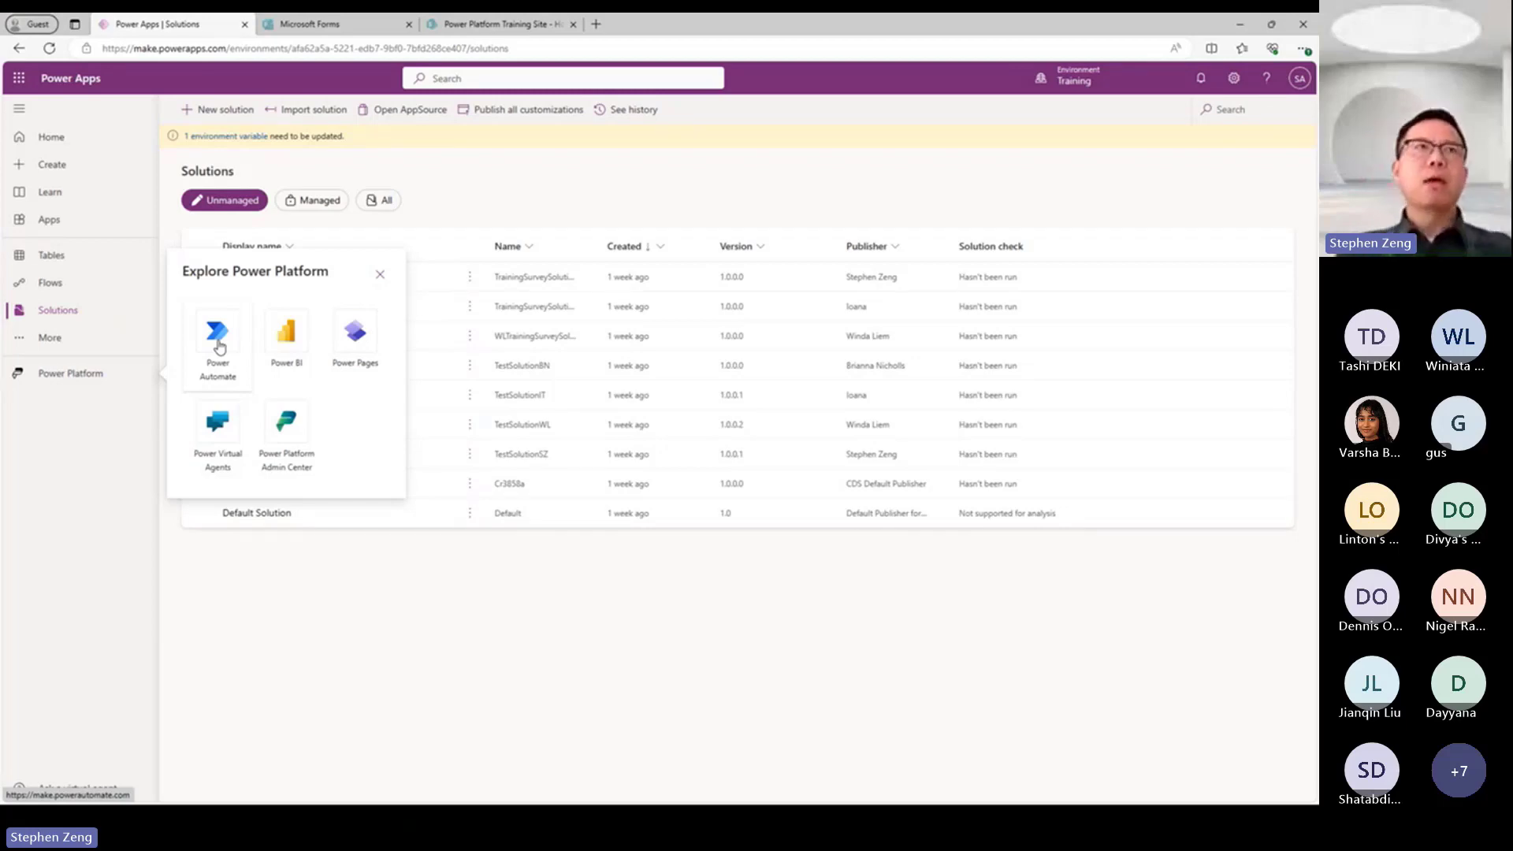
pyautogui.click(472, 610)
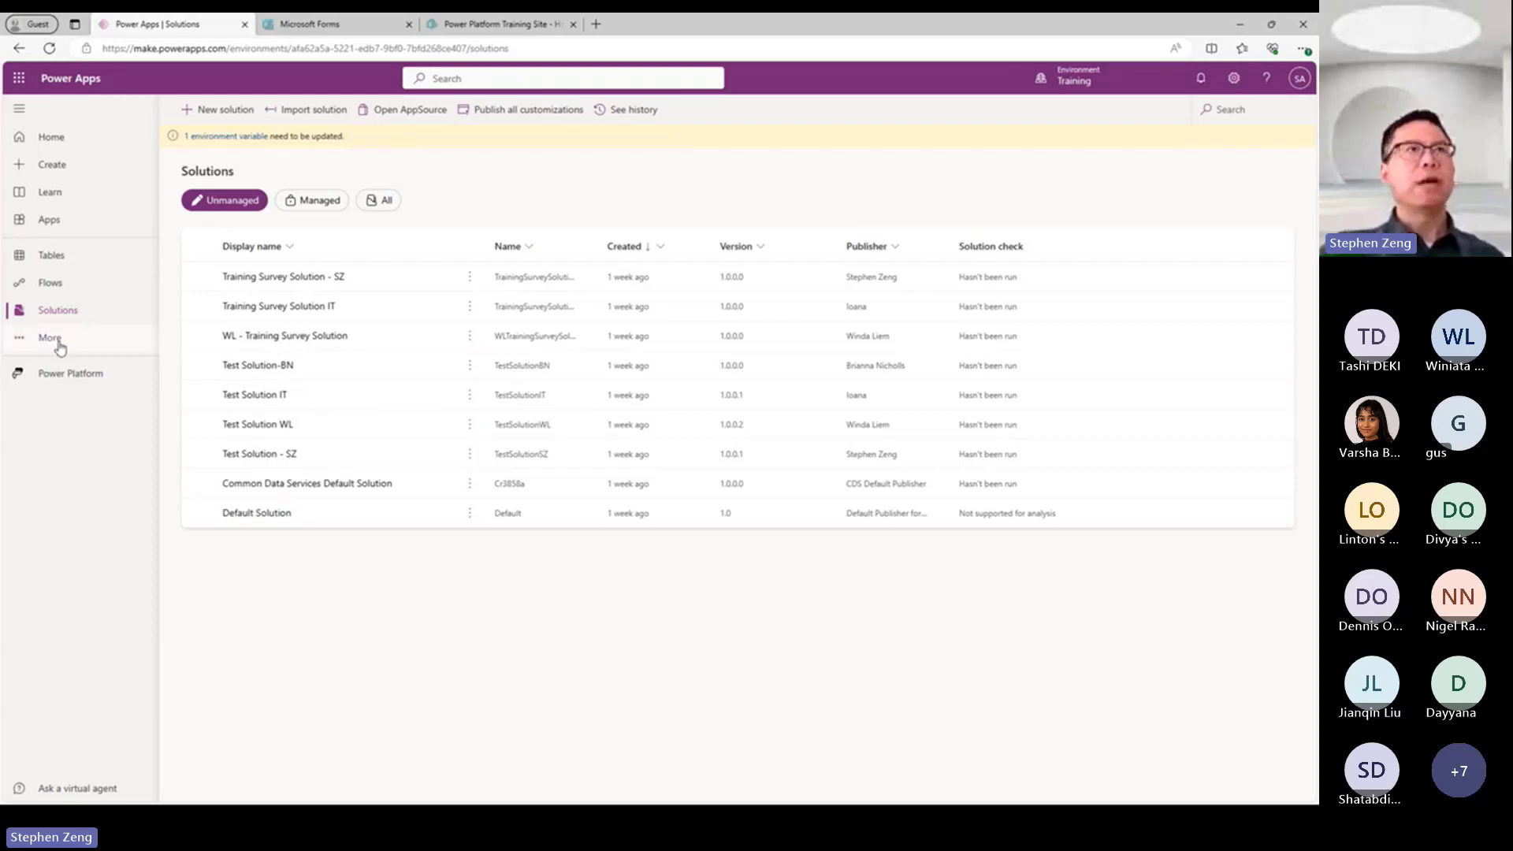
pyautogui.click(63, 377)
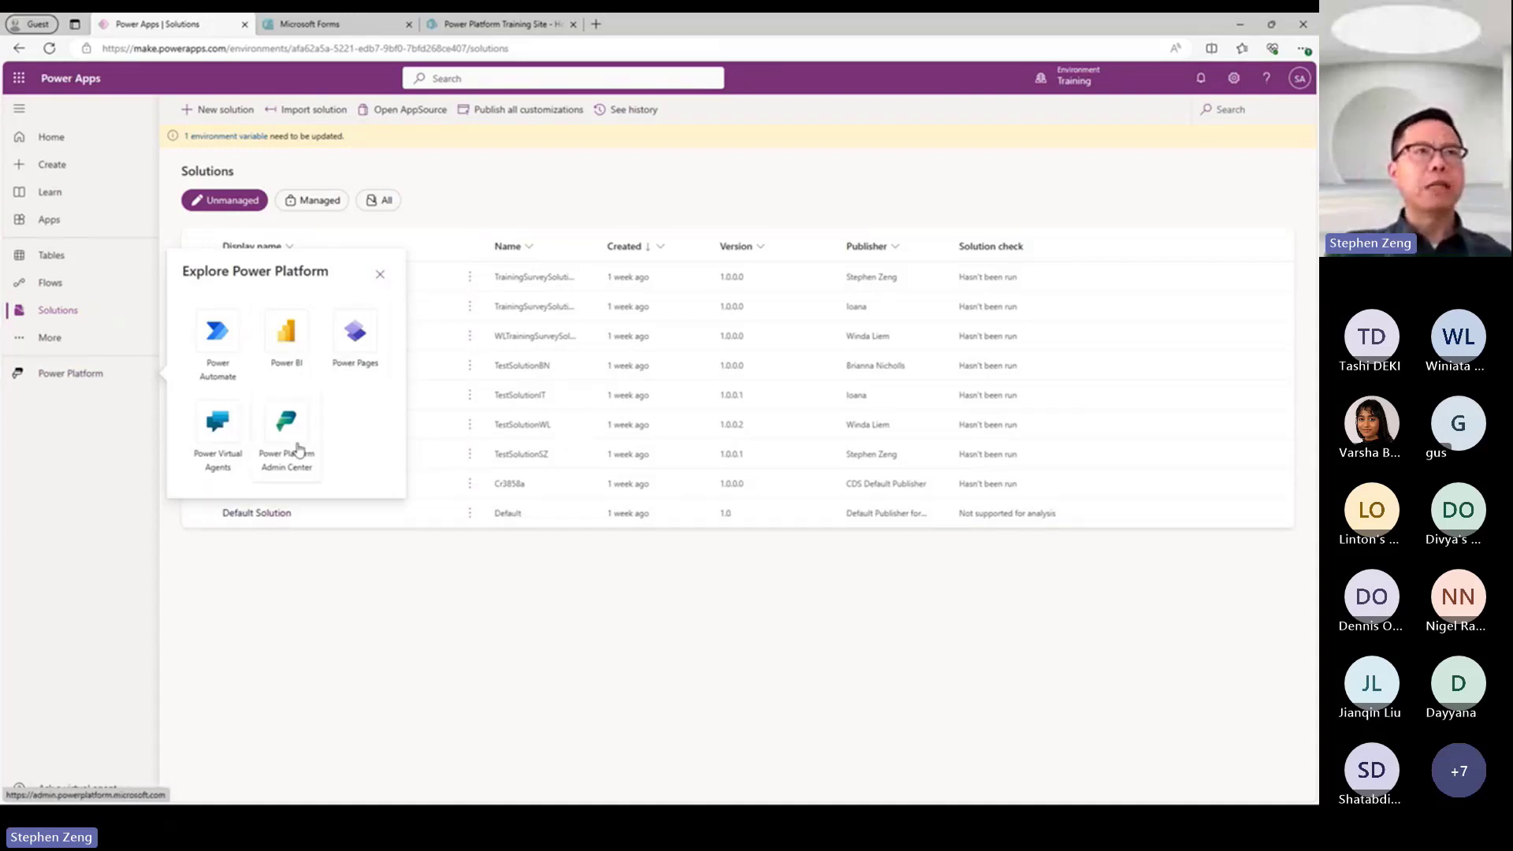
pyautogui.click(362, 648)
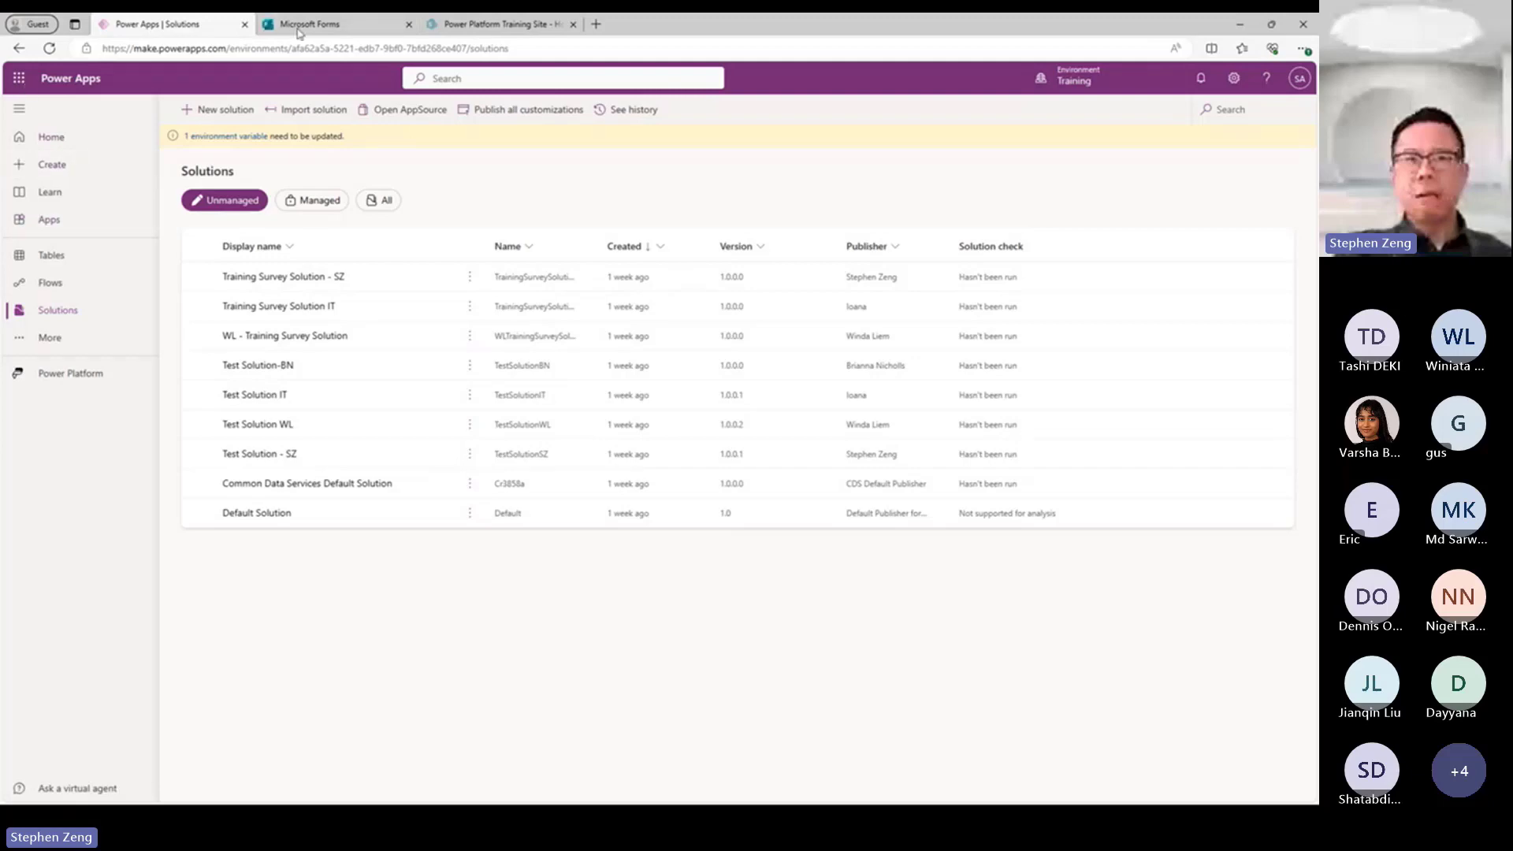
# Open the full Microsoft 365 app catalogue from Power Apps and look through the Productivity apps.
pyautogui.click(20, 79)
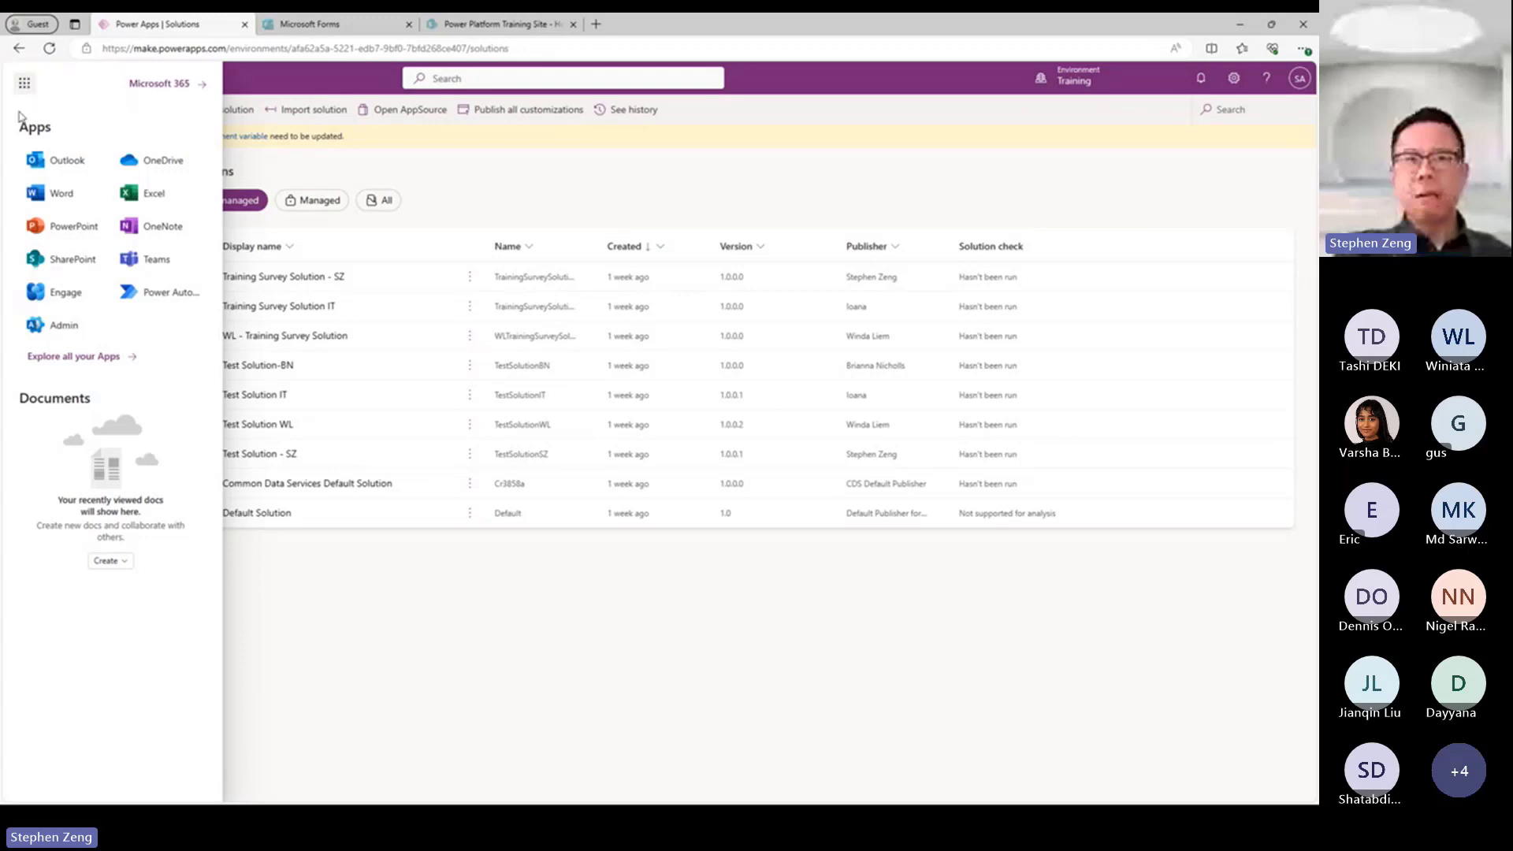
pyautogui.click(69, 358)
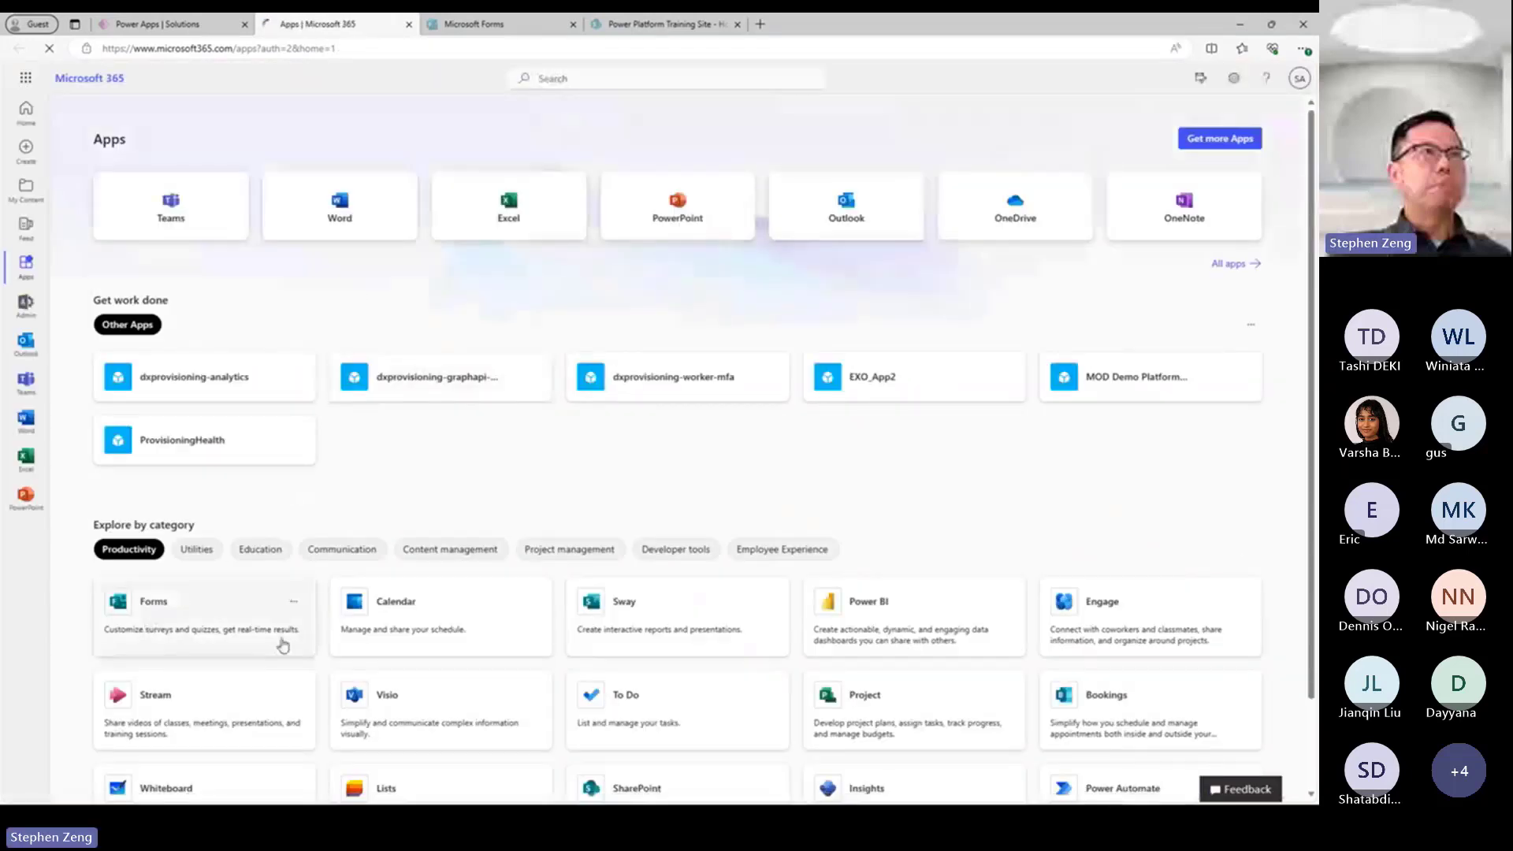
pyautogui.scroll(-1, 699, 581)
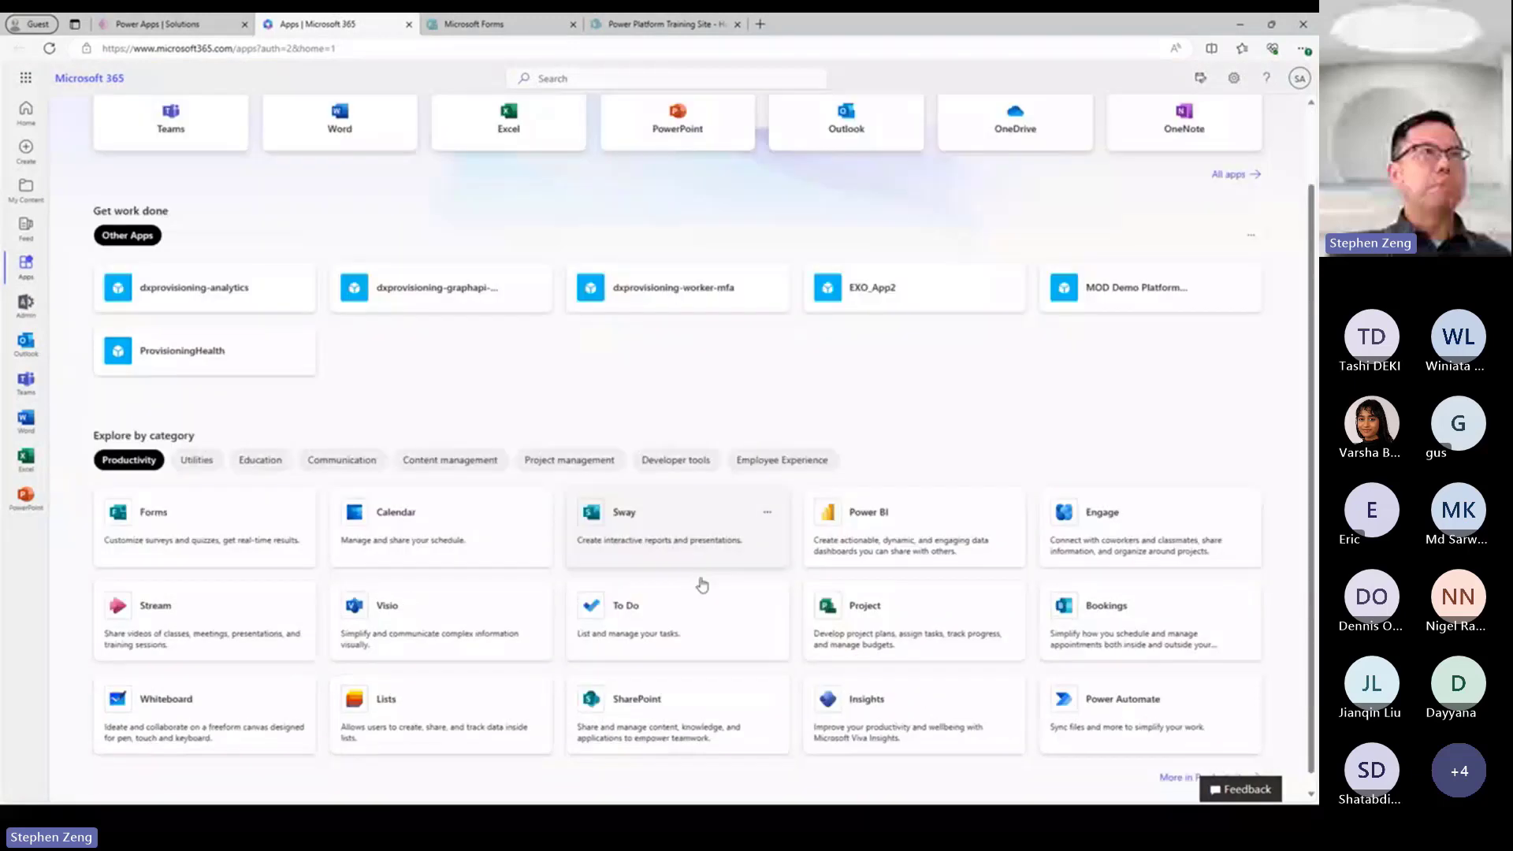
pyautogui.scroll(1, 679, 615)
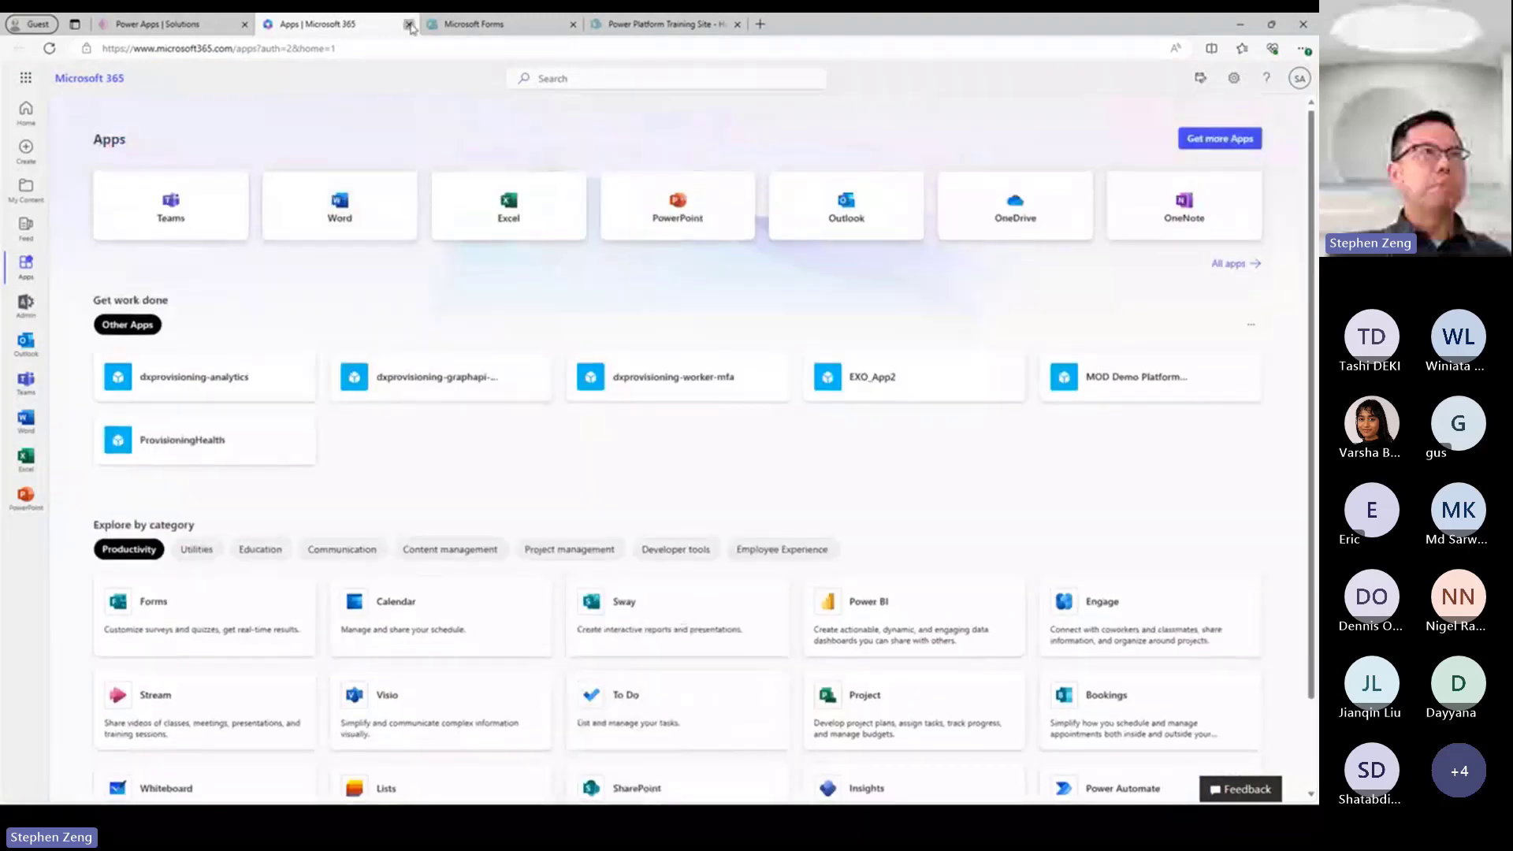
# Close the Microsoft 365 apps page and switch to the Microsoft Forms home page.
pyautogui.click(408, 24)
pyautogui.click(319, 24)
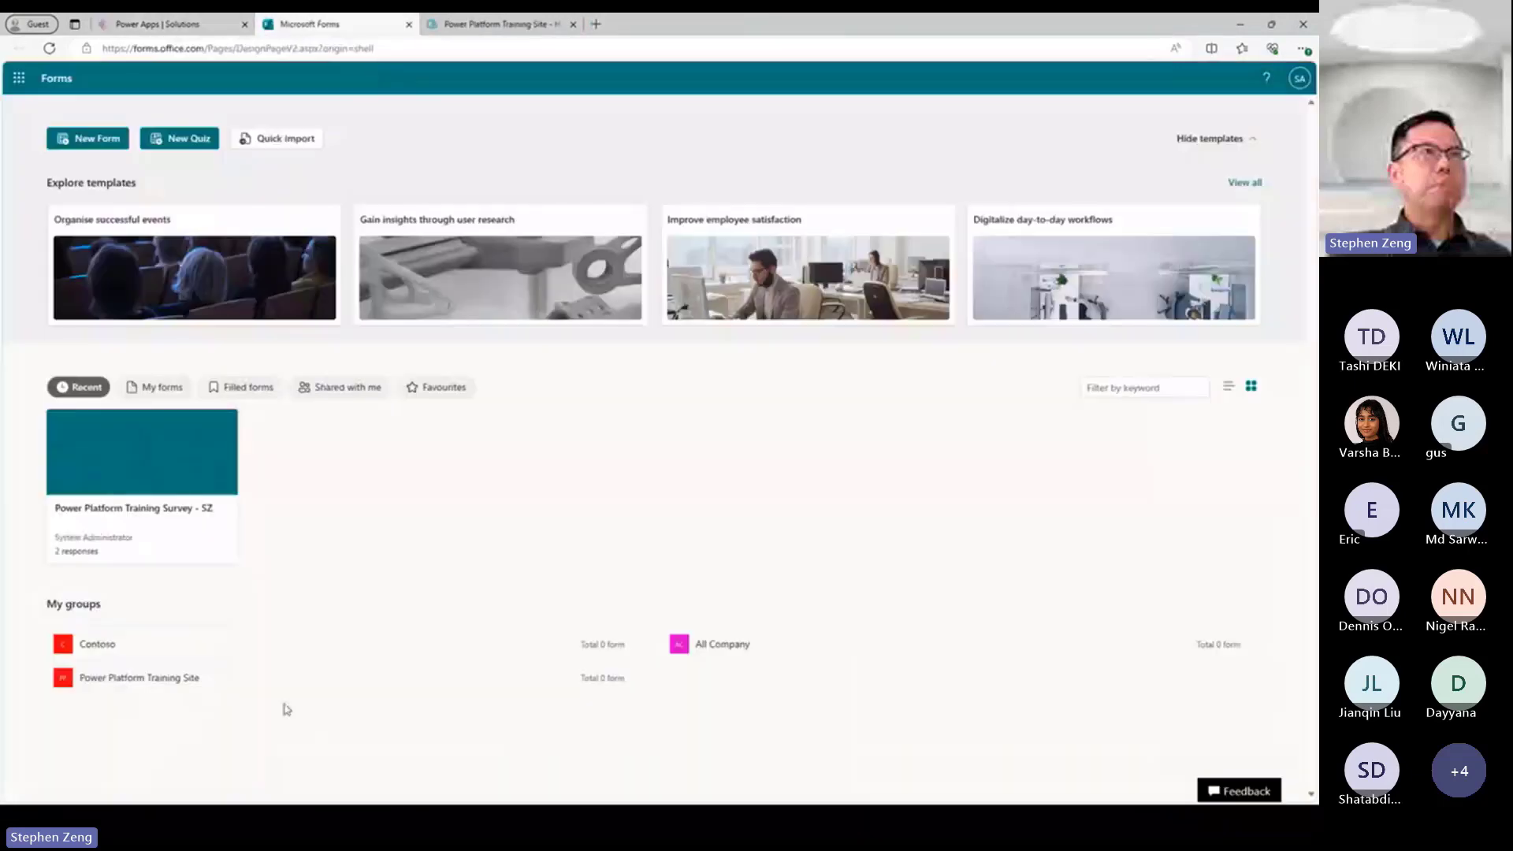
# Create a new blank form and title it "Service Request".
pyautogui.click(82, 142)
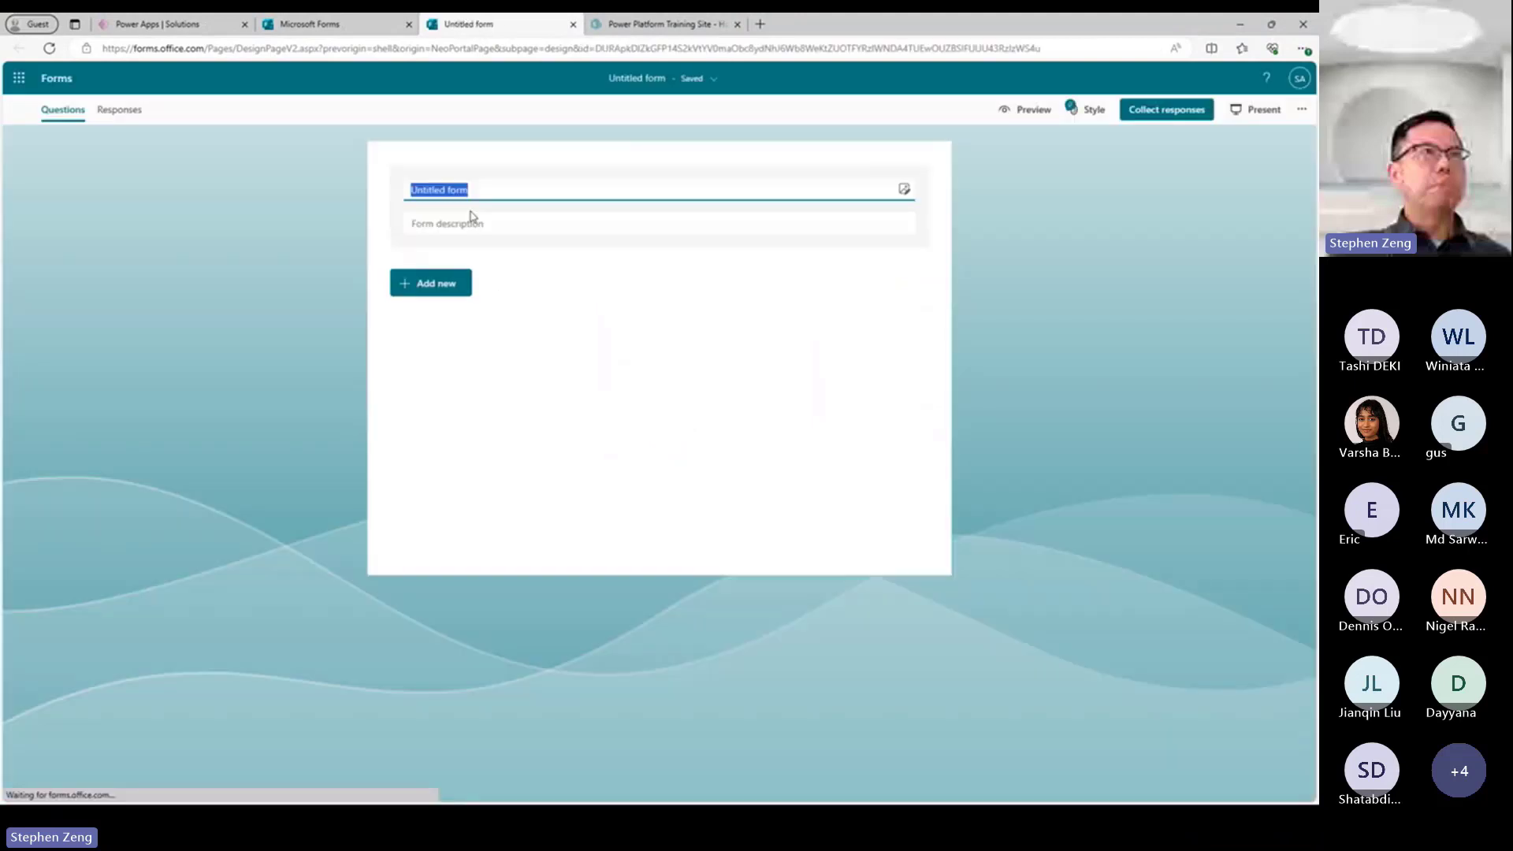
pyautogui.write('Service ')
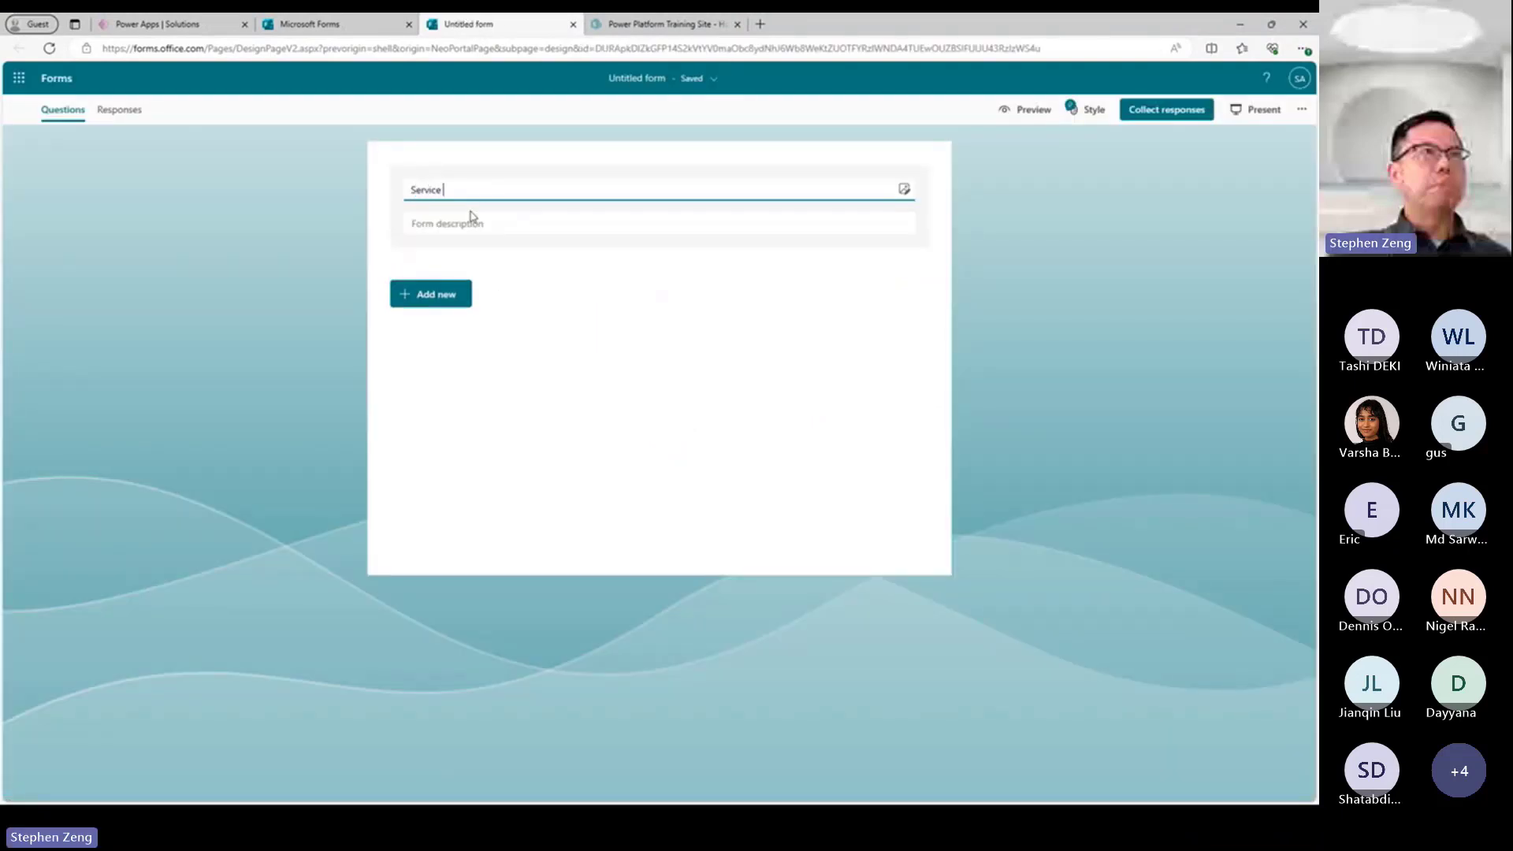
pyautogui.write('Request')
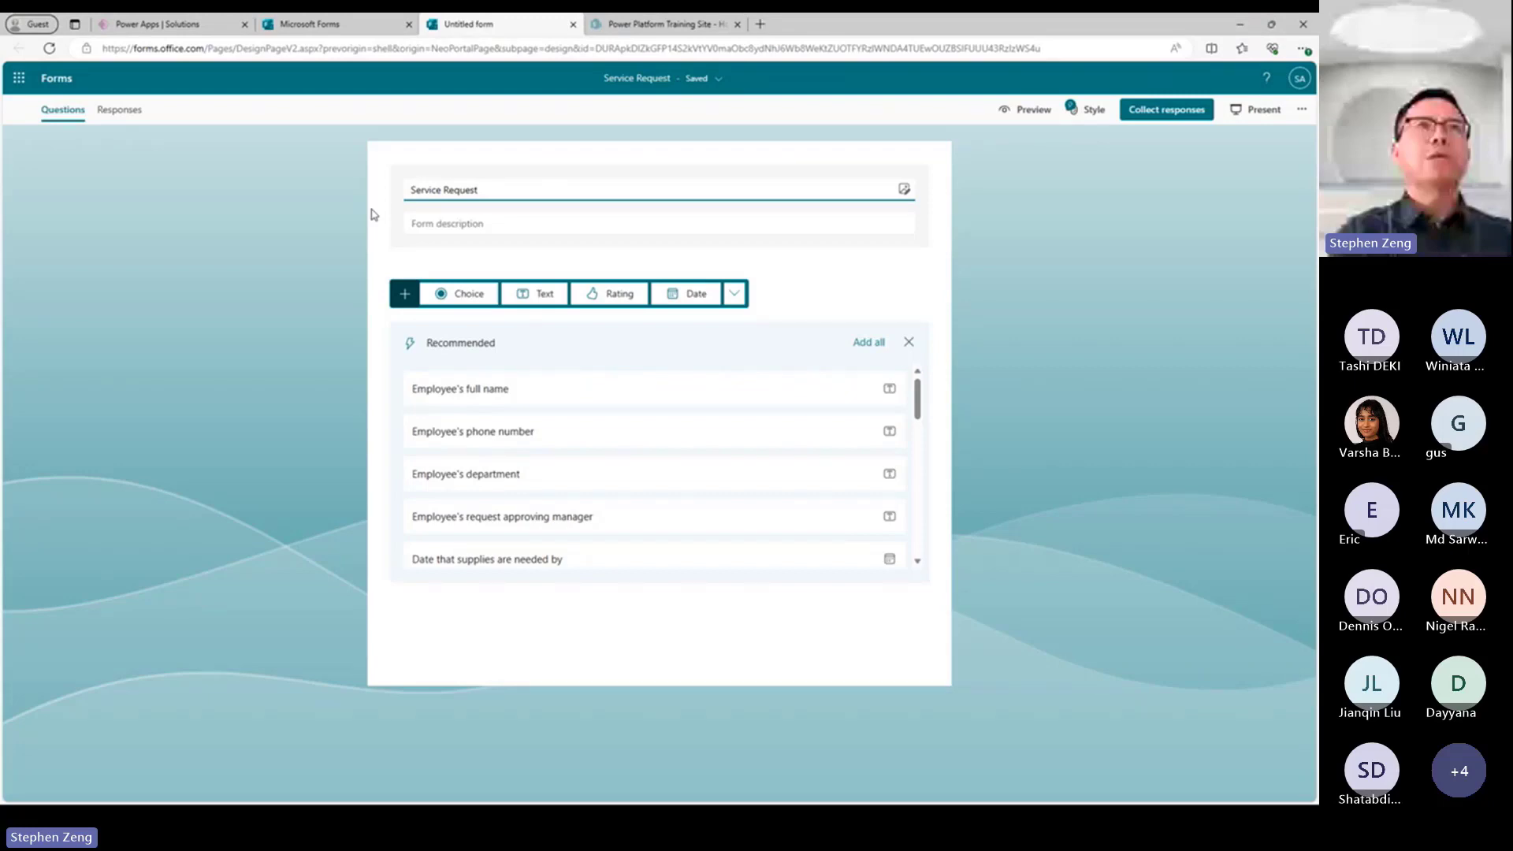
# Add three text questions to the form: "Name", "Department" and "Request Details".
pyautogui.click(535, 298)
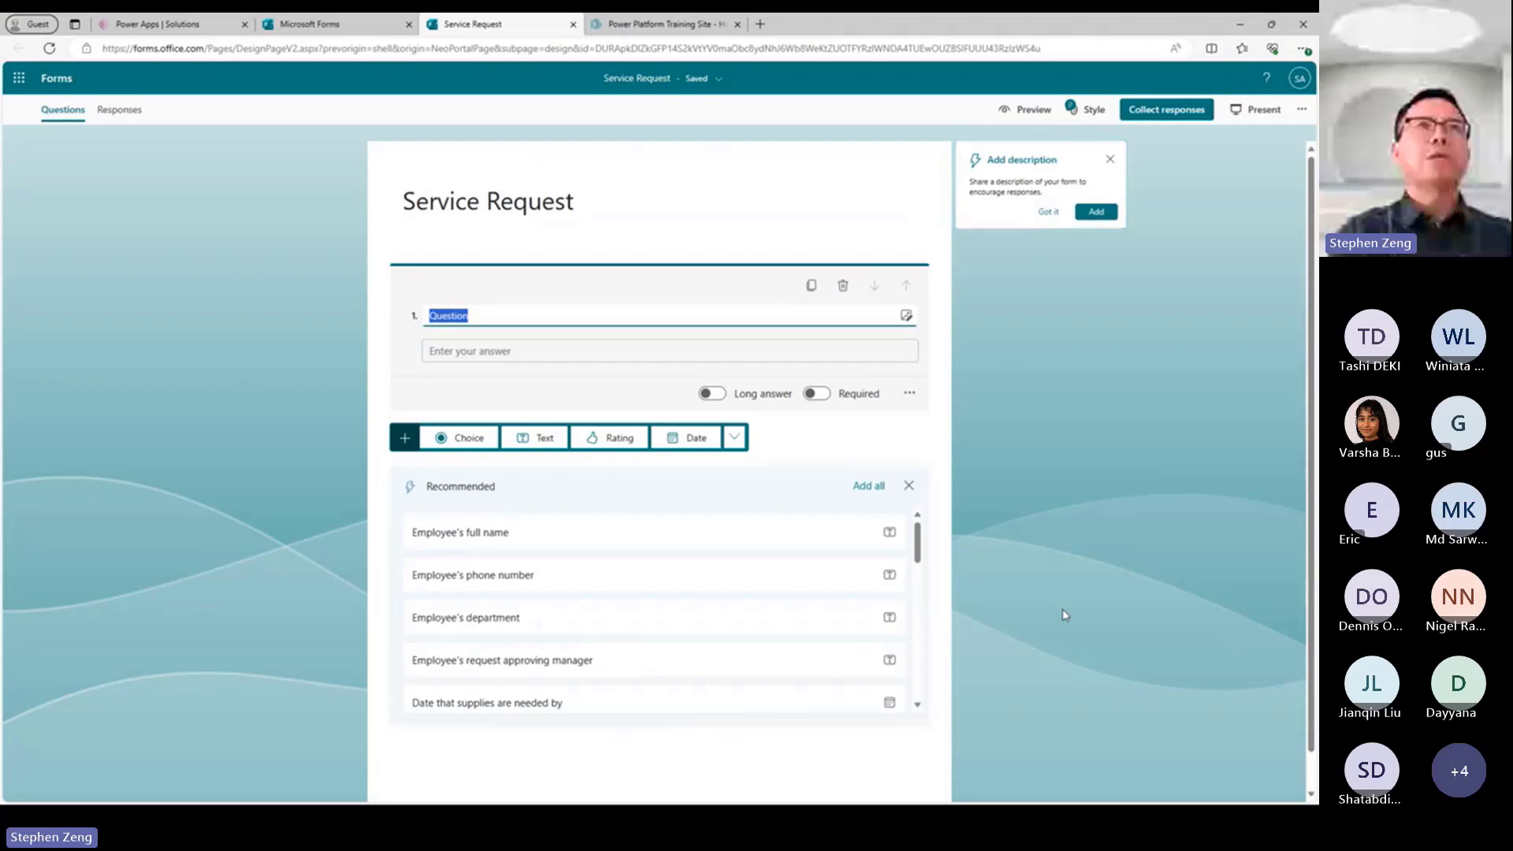
pyautogui.write('Name')
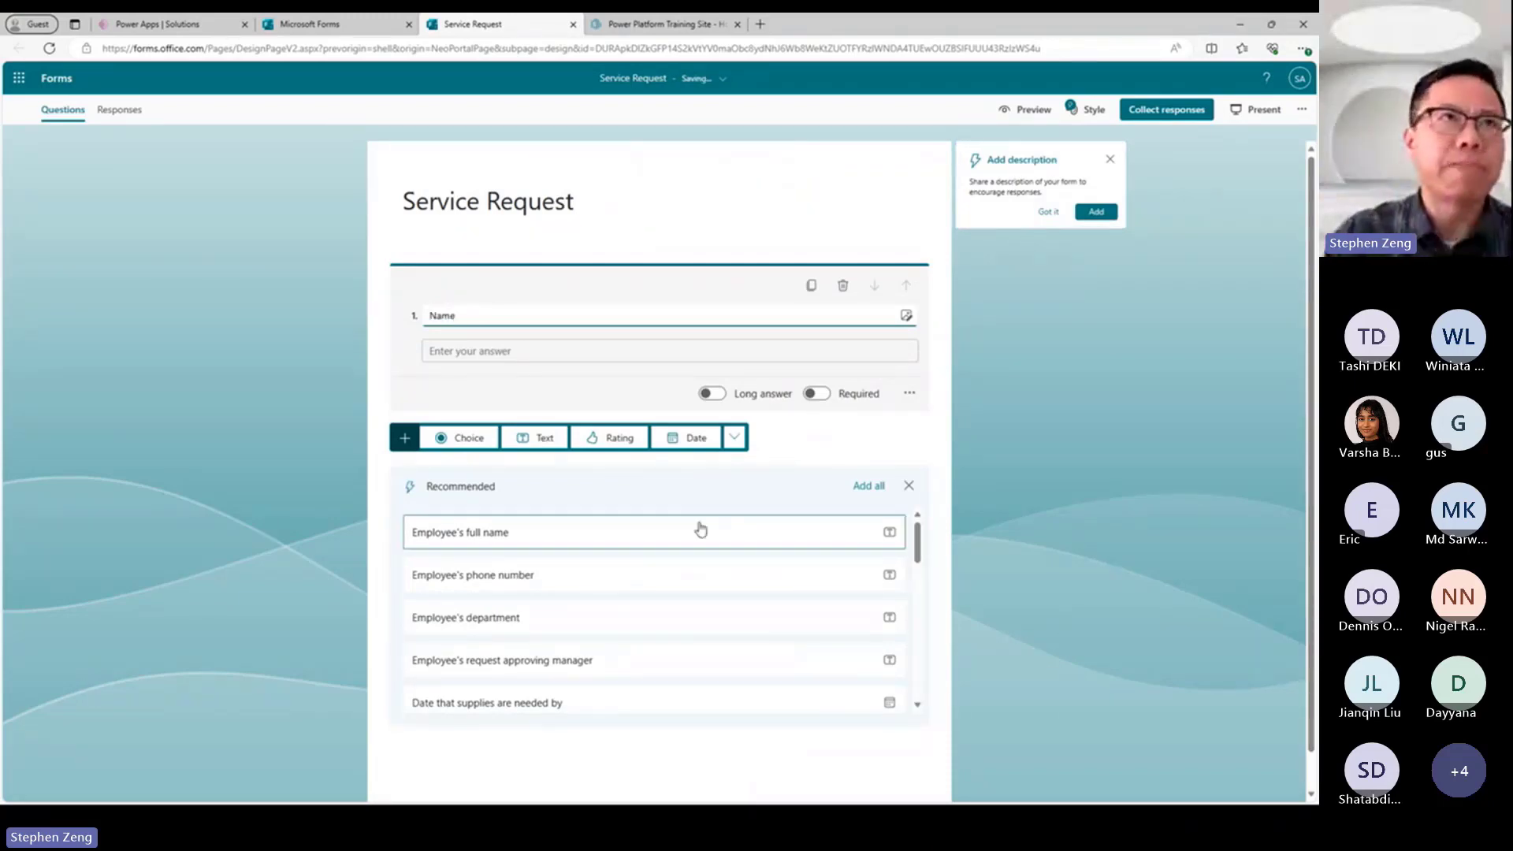
pyautogui.click(554, 446)
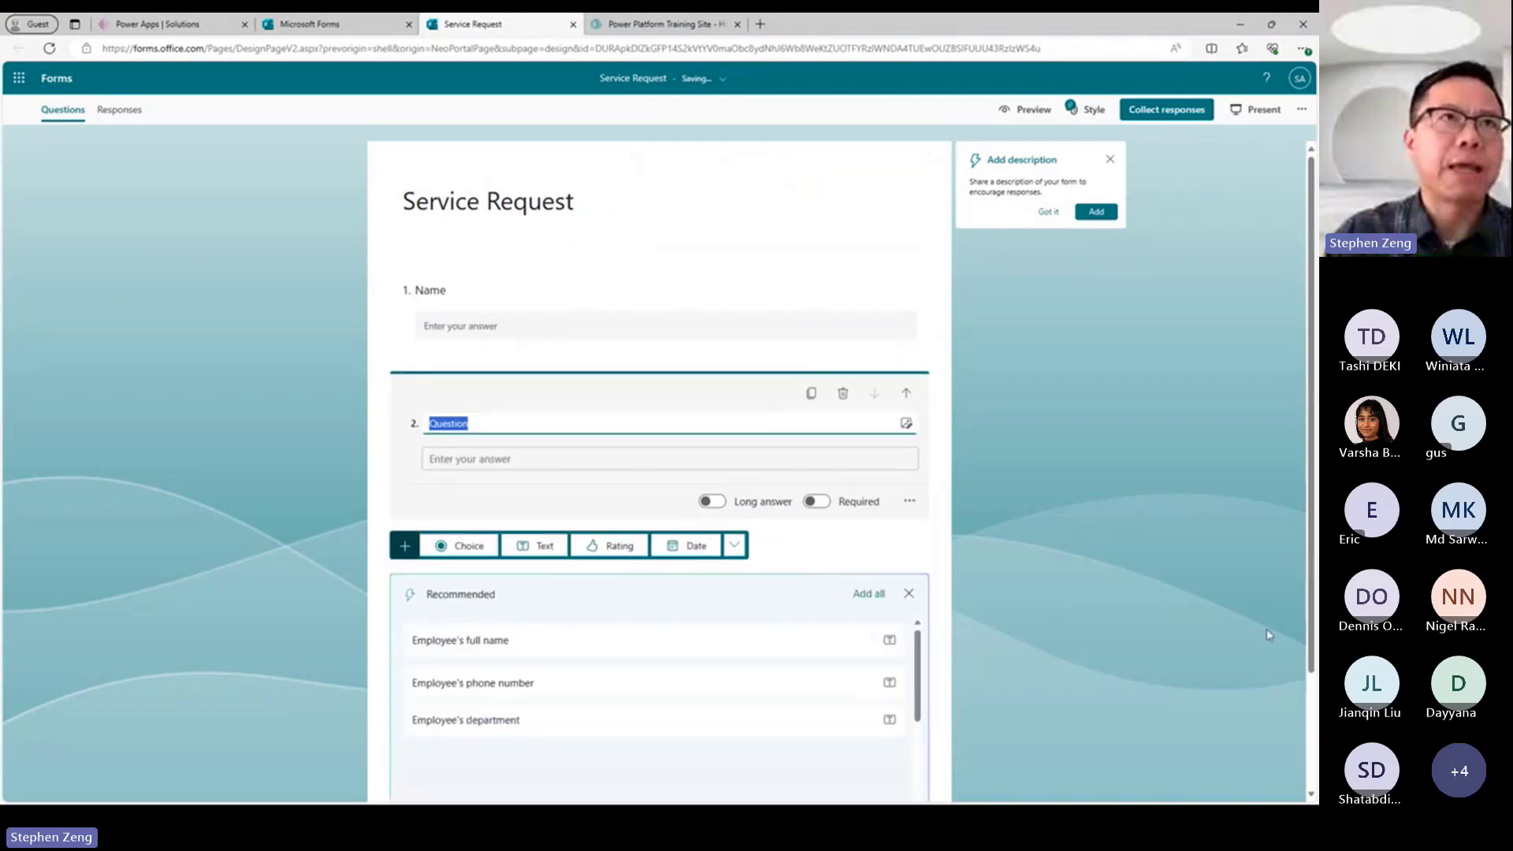
pyautogui.write('Department')
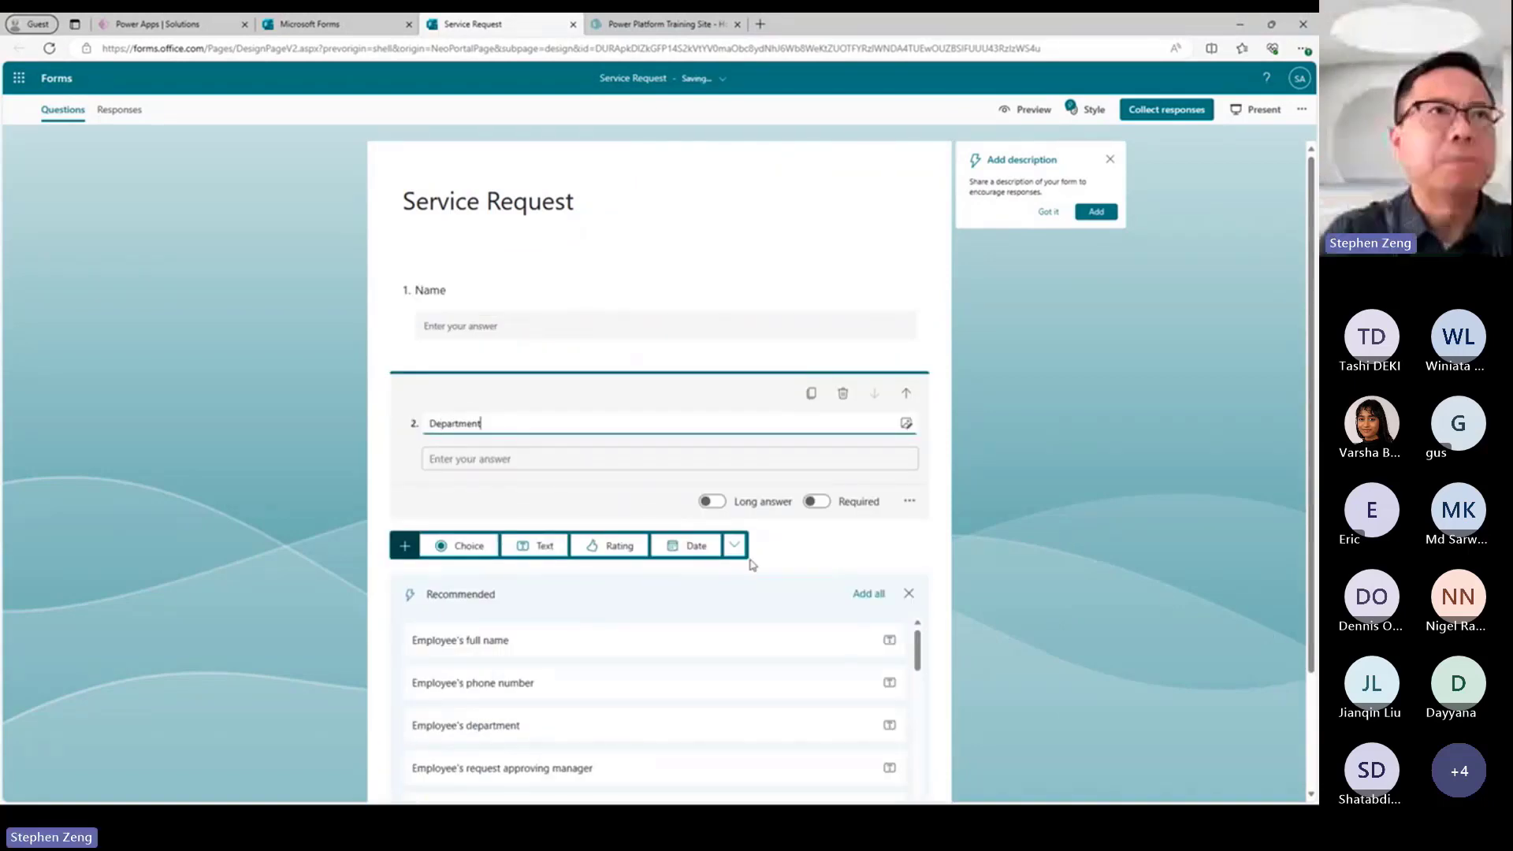
pyautogui.click(535, 548)
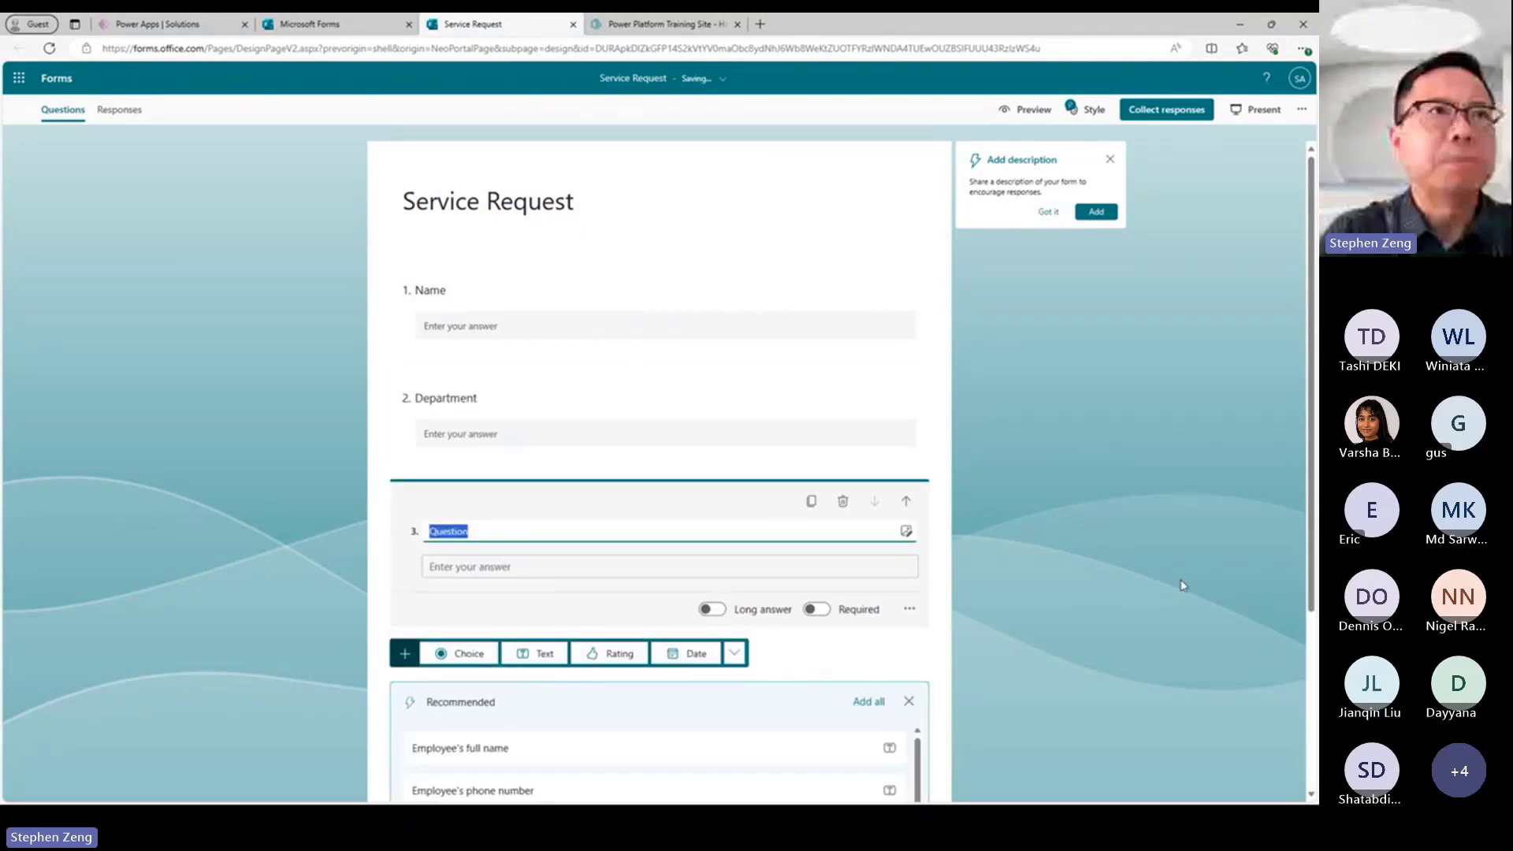
pyautogui.write('Request Details')
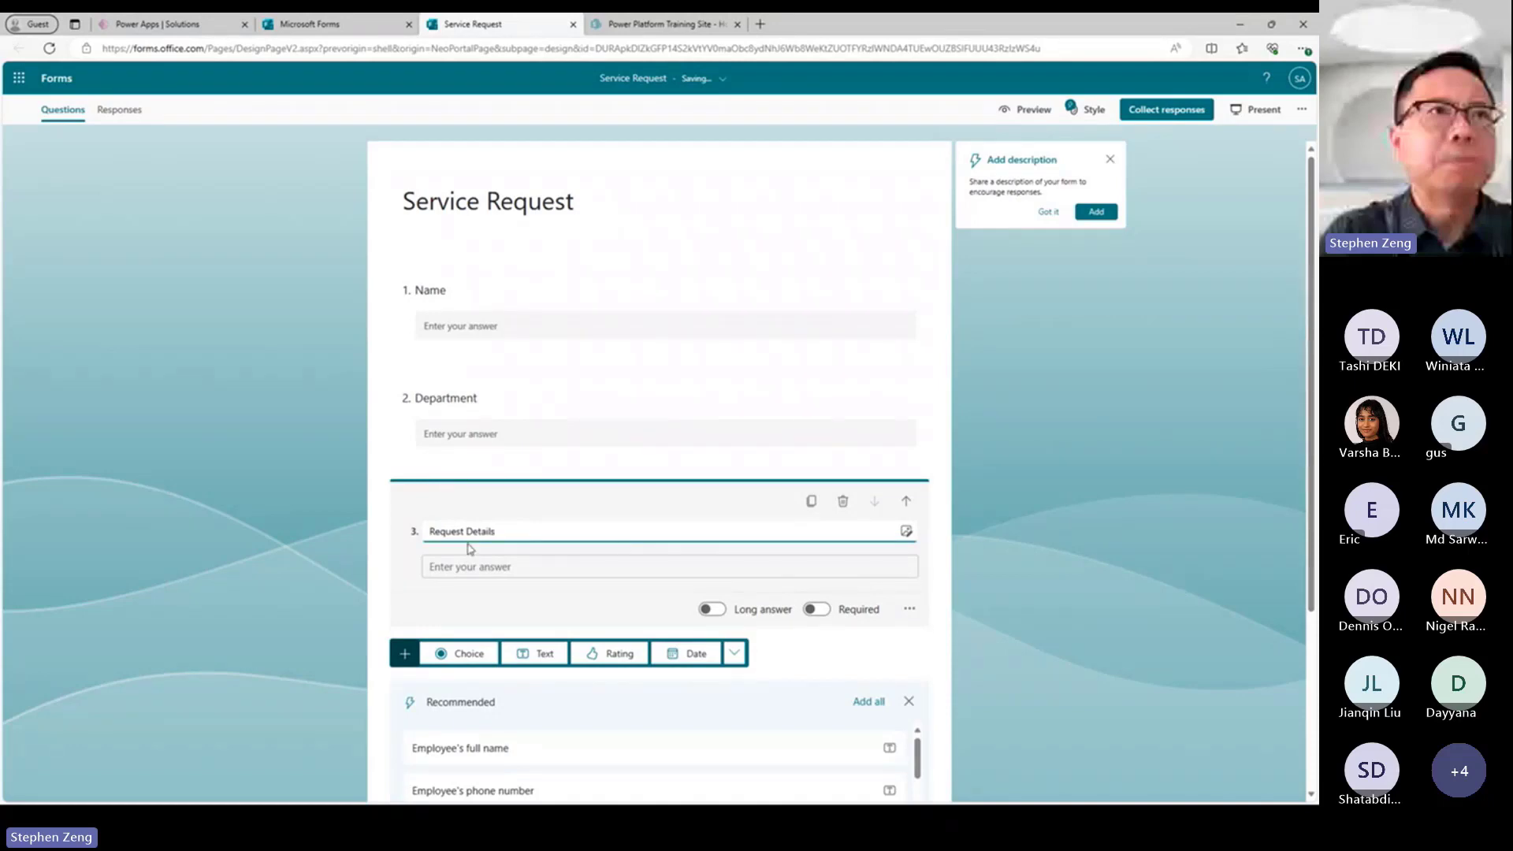
pyautogui.scroll(-1, 945, 619)
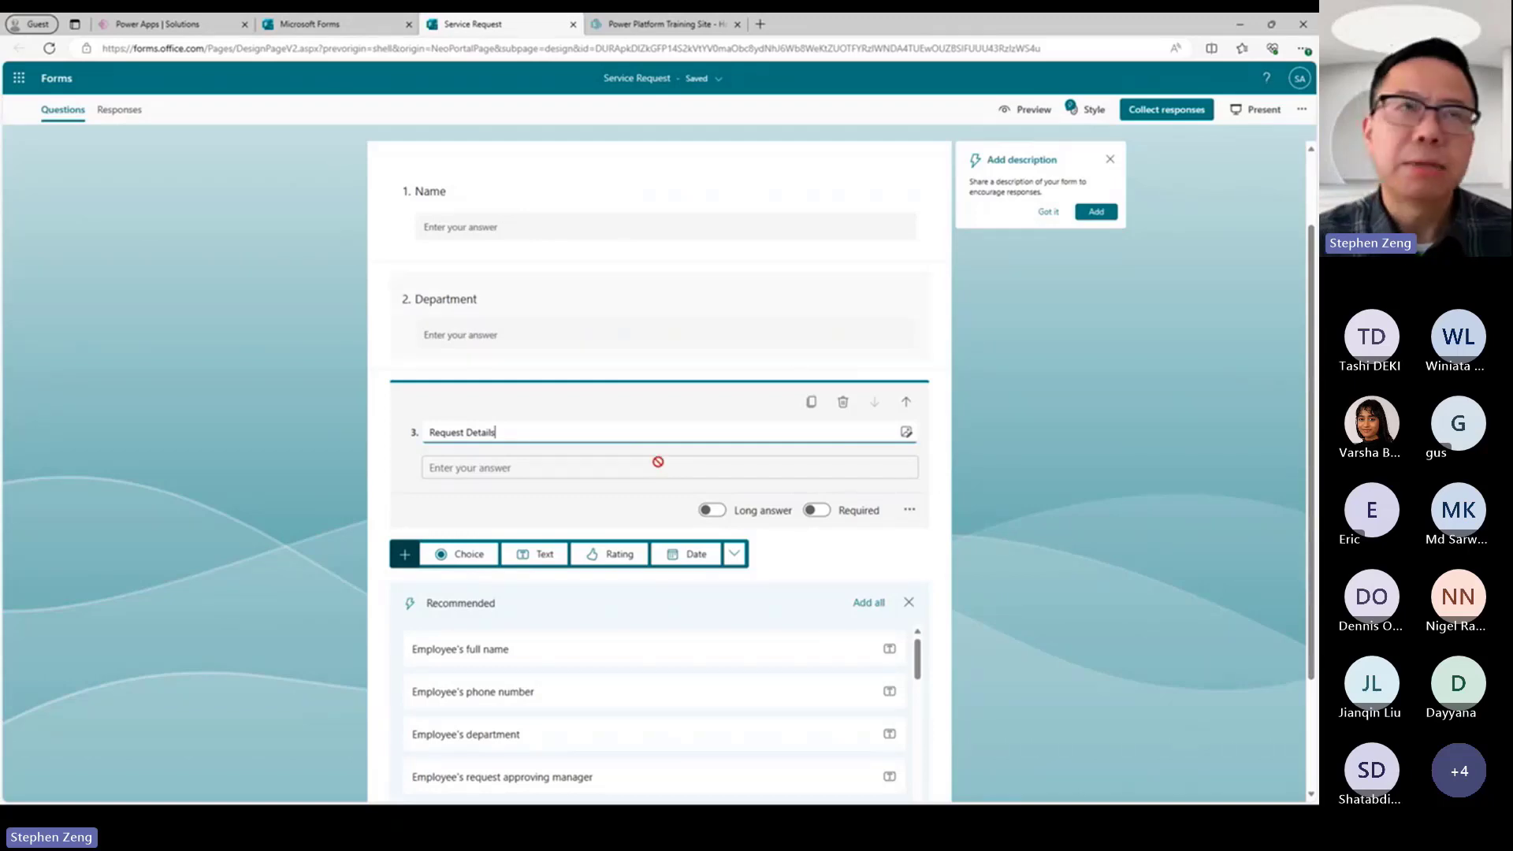
pyautogui.scroll(-2, 1076, 449)
pyautogui.scroll(3, 1078, 449)
pyautogui.click(1078, 455)
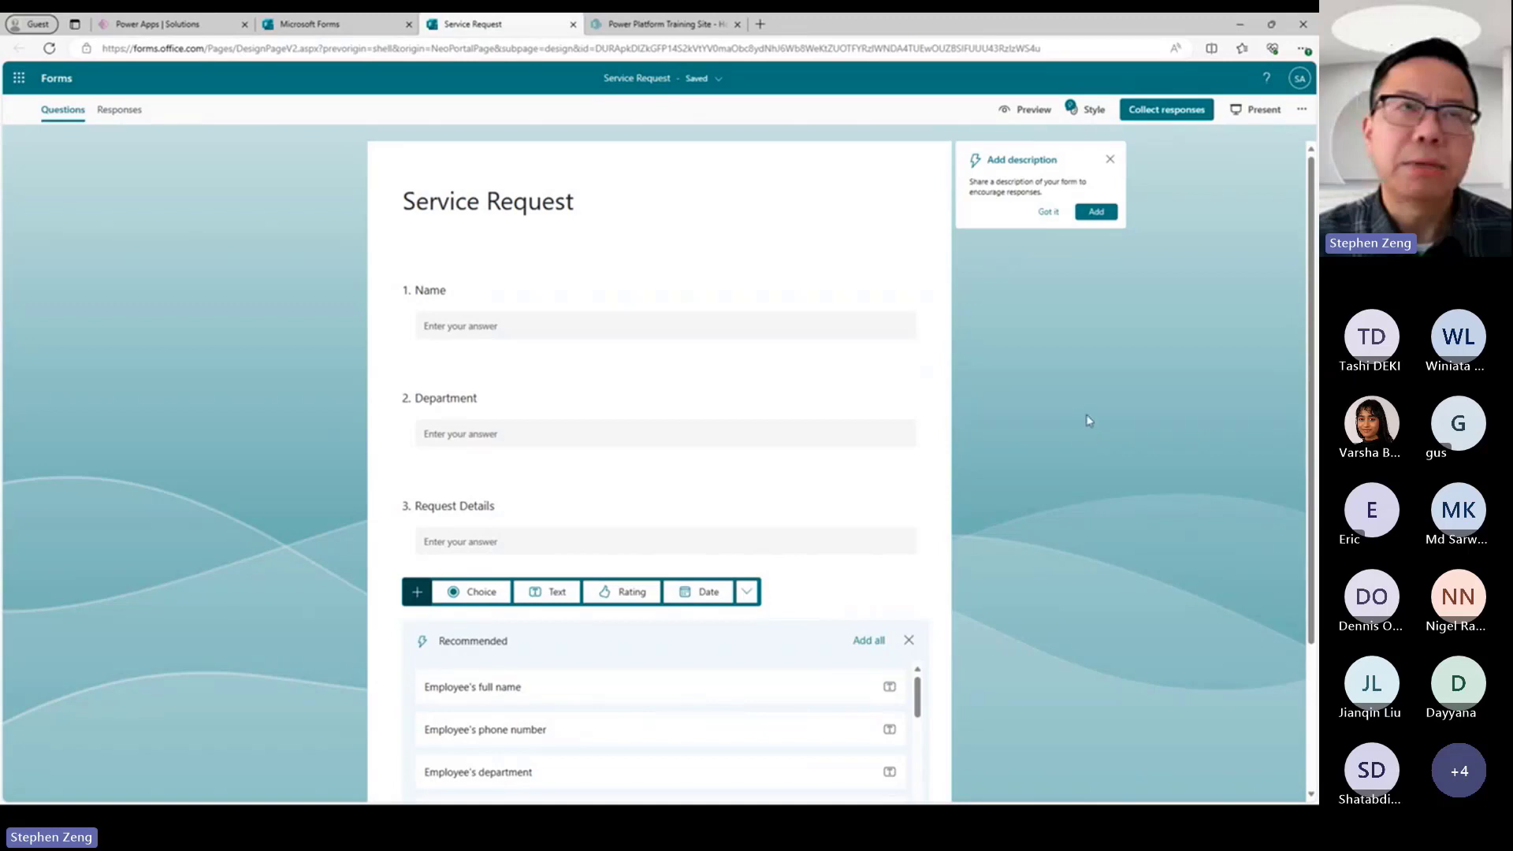
# Preview the form and answer the first two questions with the requester's full name and the department "CSU".
pyautogui.click(1016, 111)
pyautogui.click(508, 330)
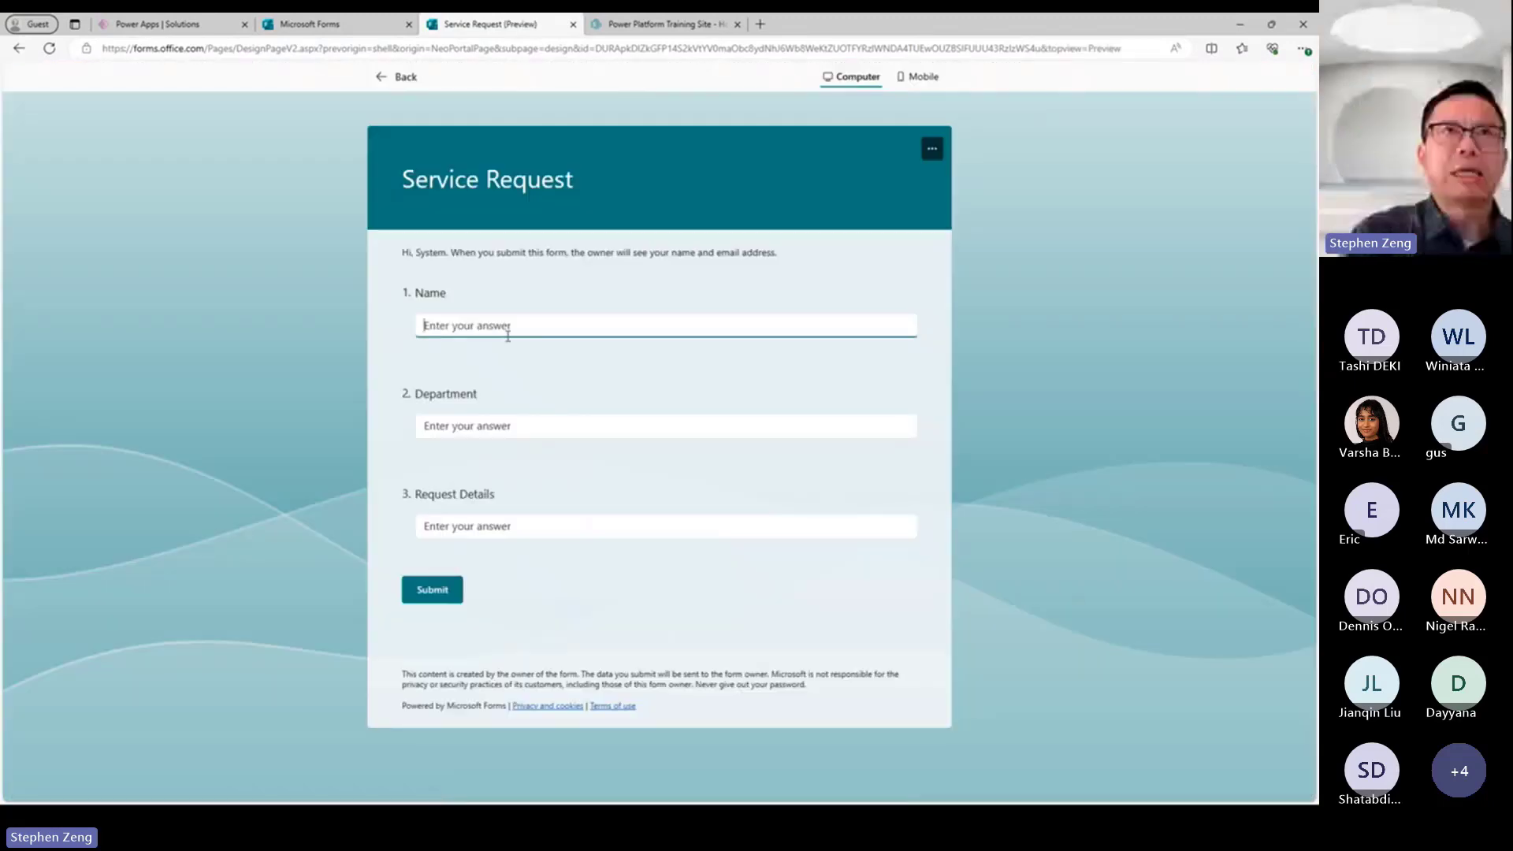
pyautogui.press('Tab')
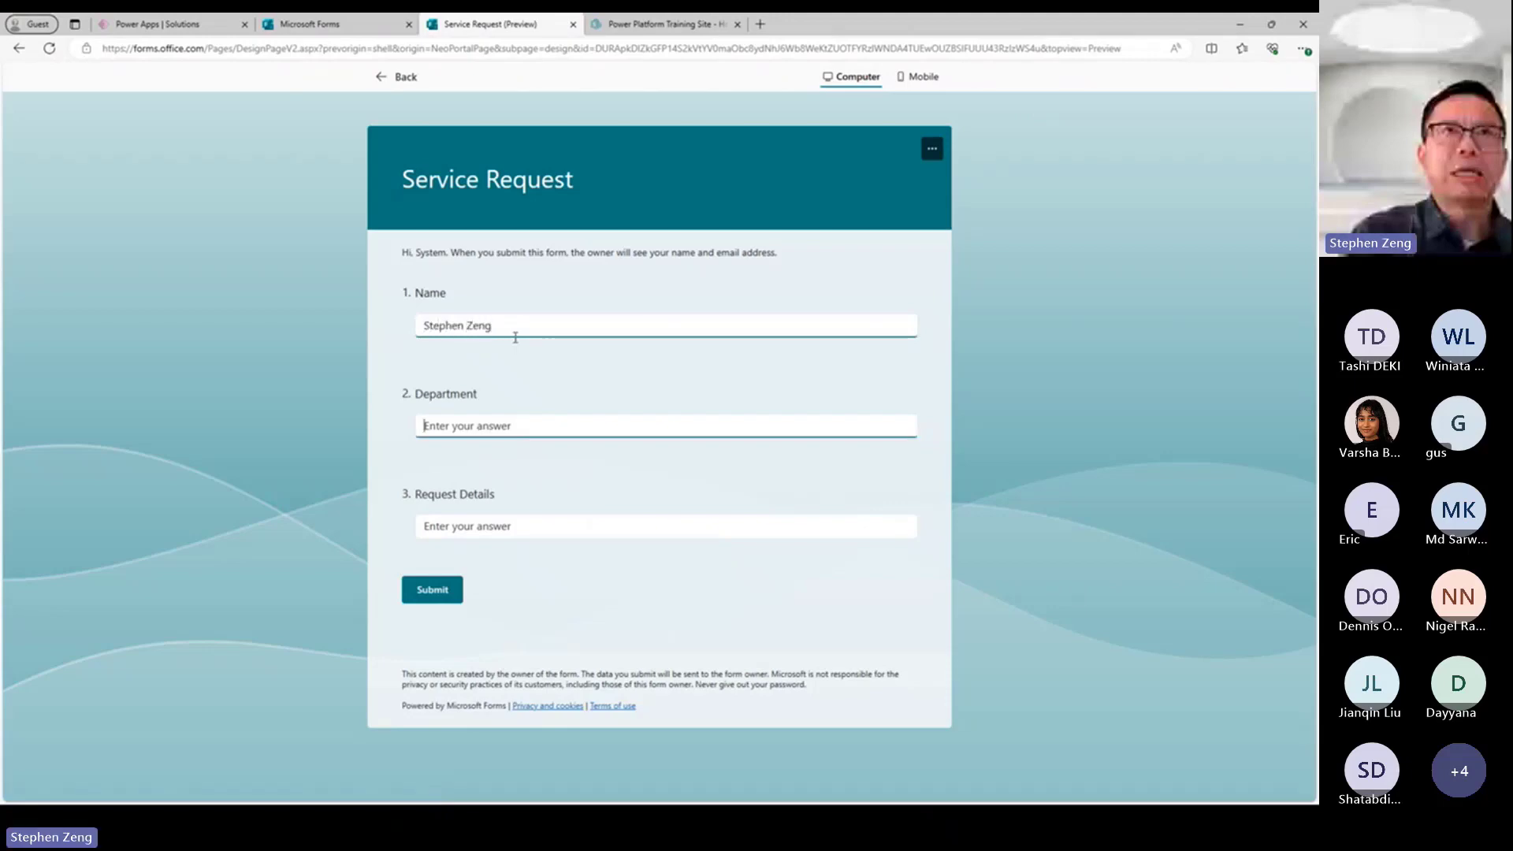
pyautogui.write('CSU')
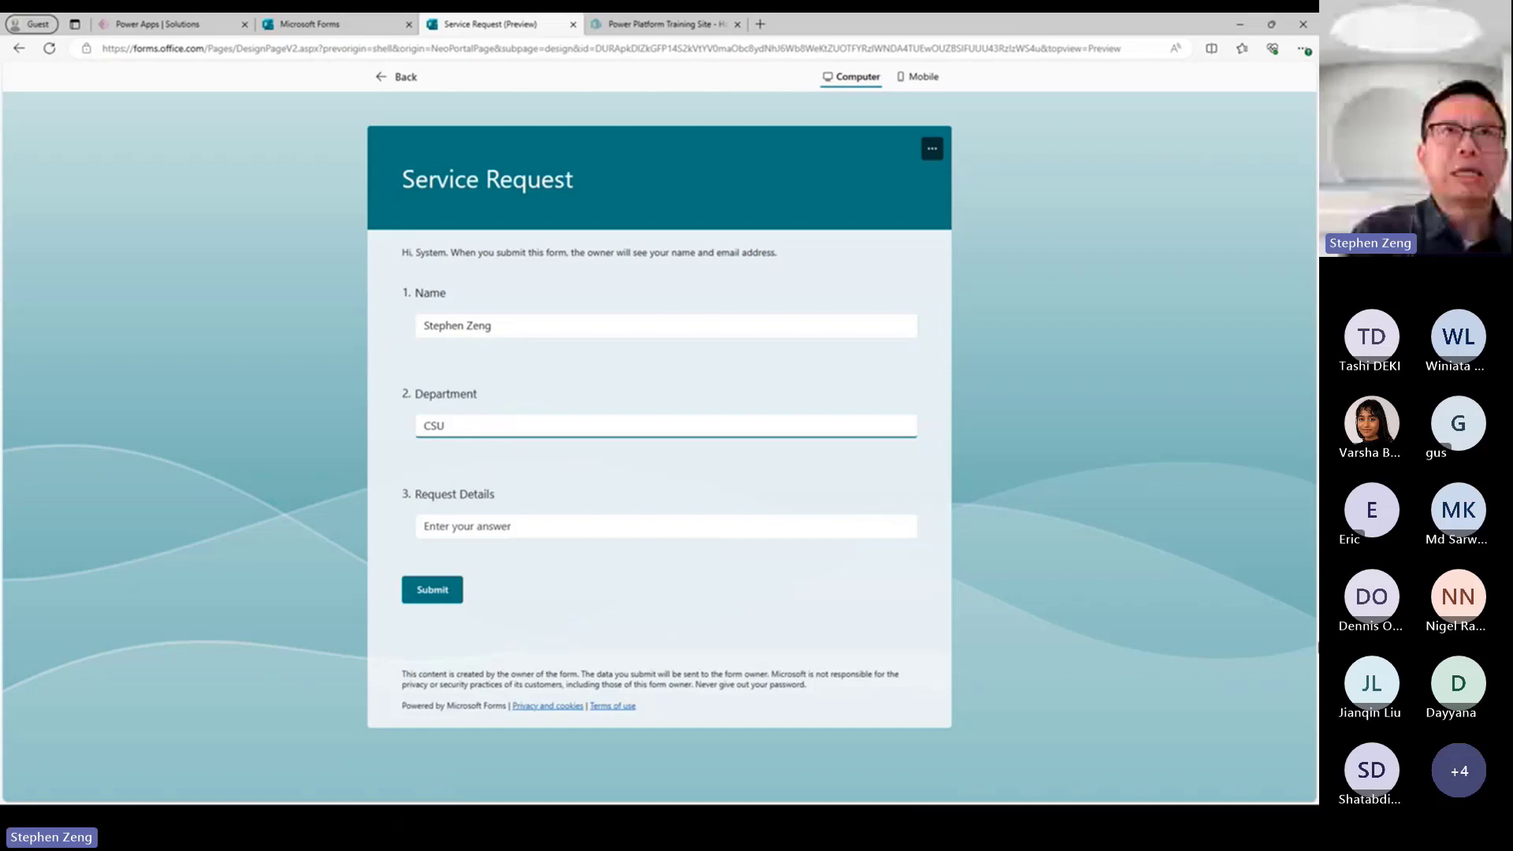
pyautogui.press('Tab')
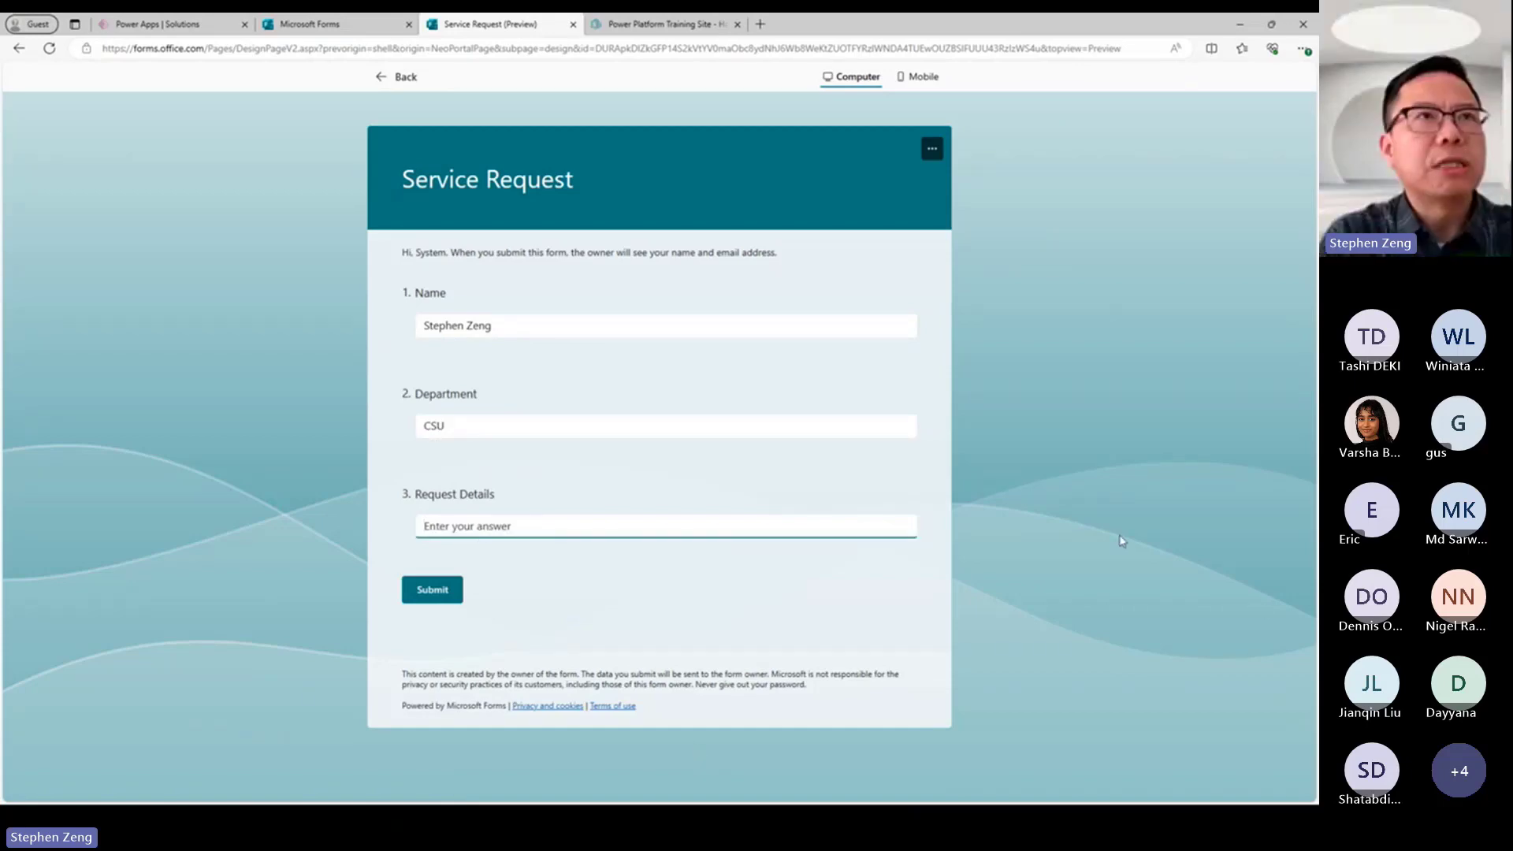
# Answer Request Details with "I need a new laptop" and submit the response.
pyautogui.write('I nee')
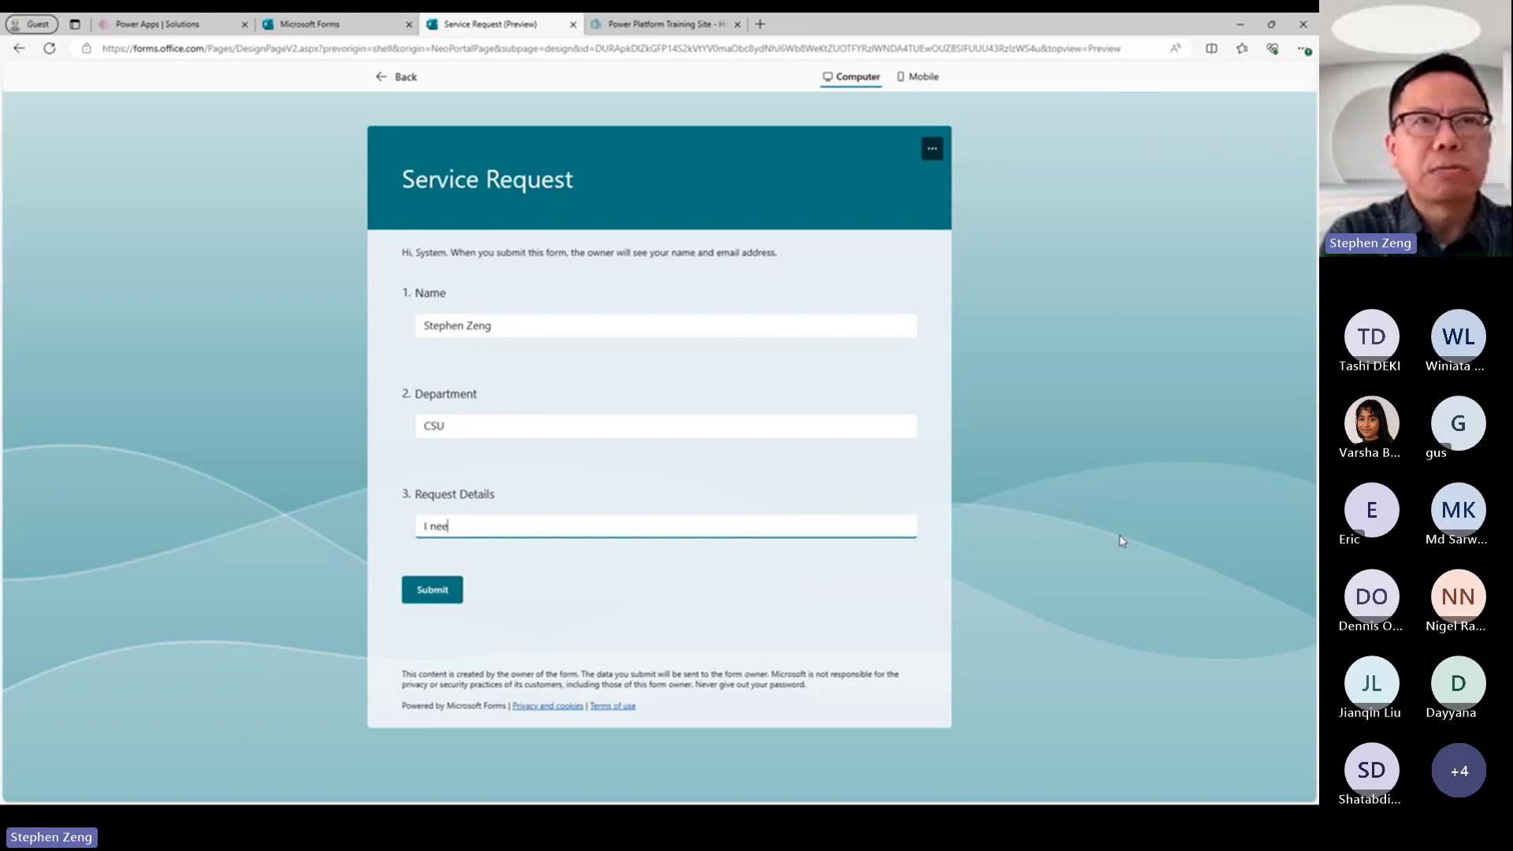
pyautogui.write('d a new ')
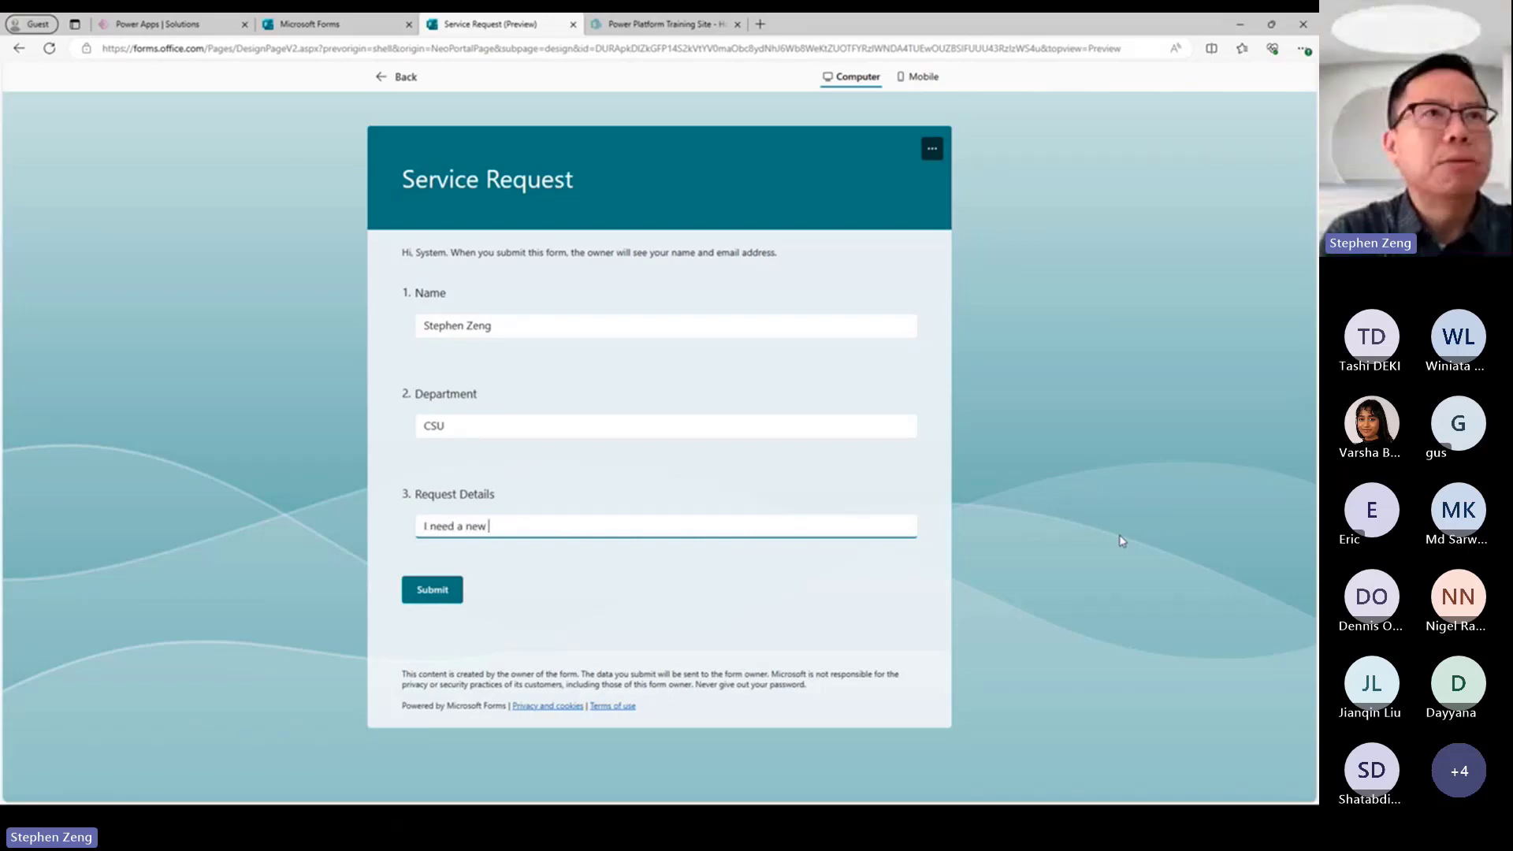
pyautogui.write('laptop')
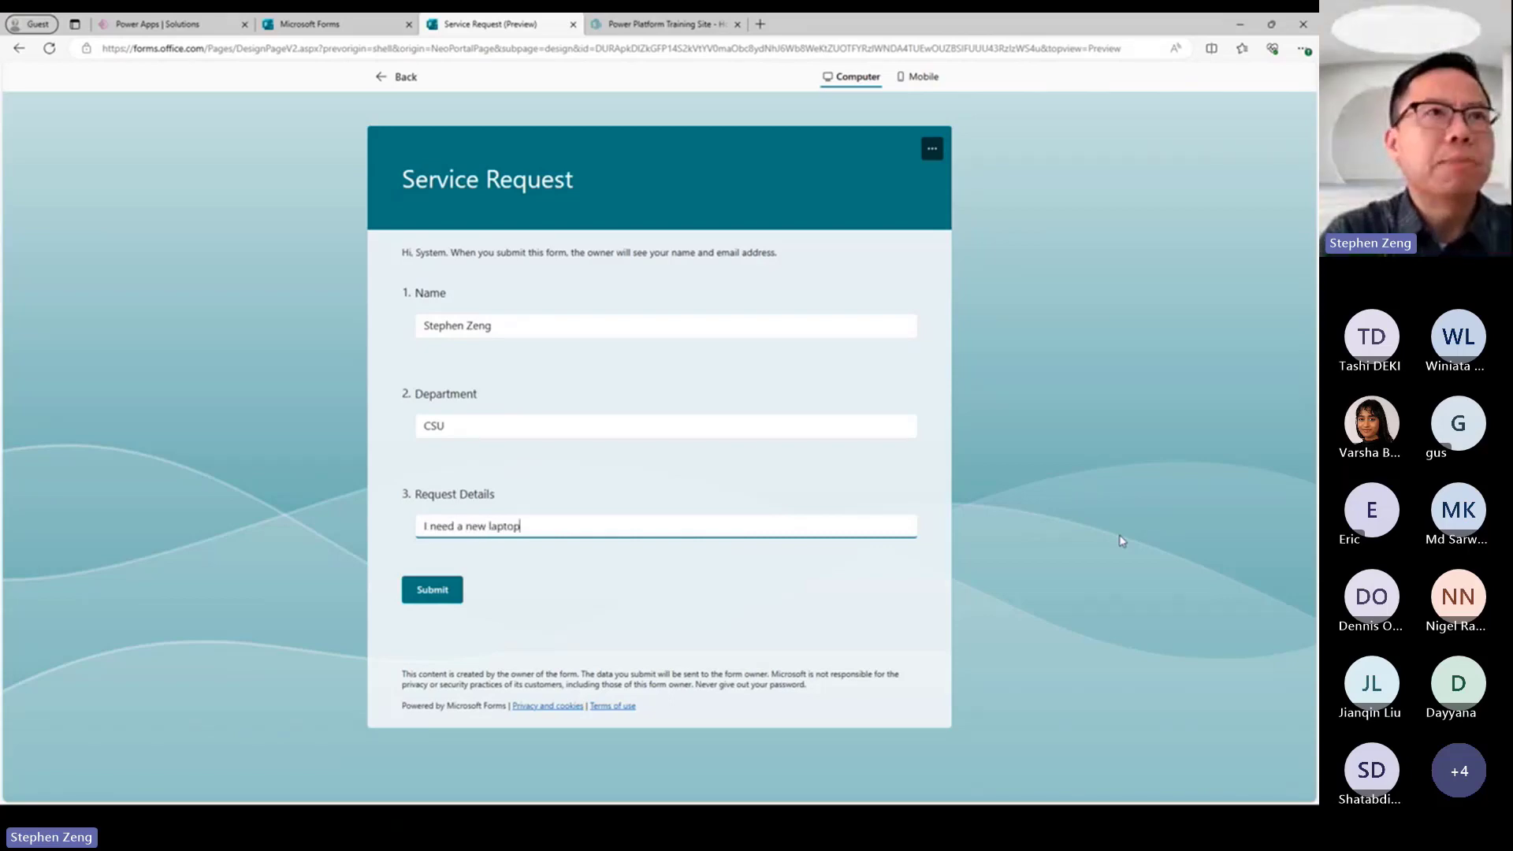
pyautogui.click(433, 591)
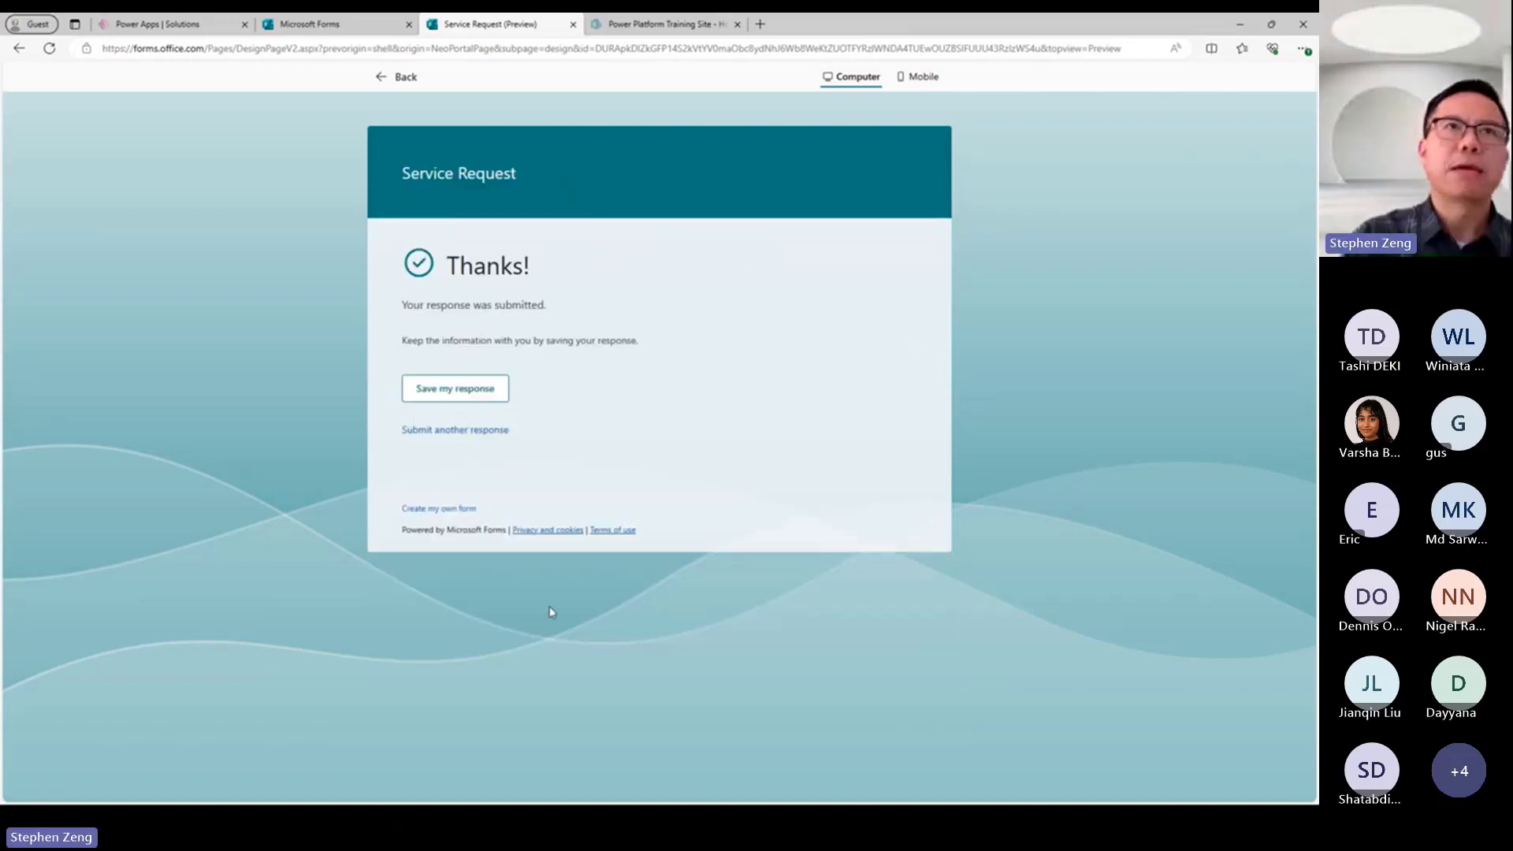
# Save the submitted response and open the responses summary of the Service Request form.
pyautogui.click(455, 388)
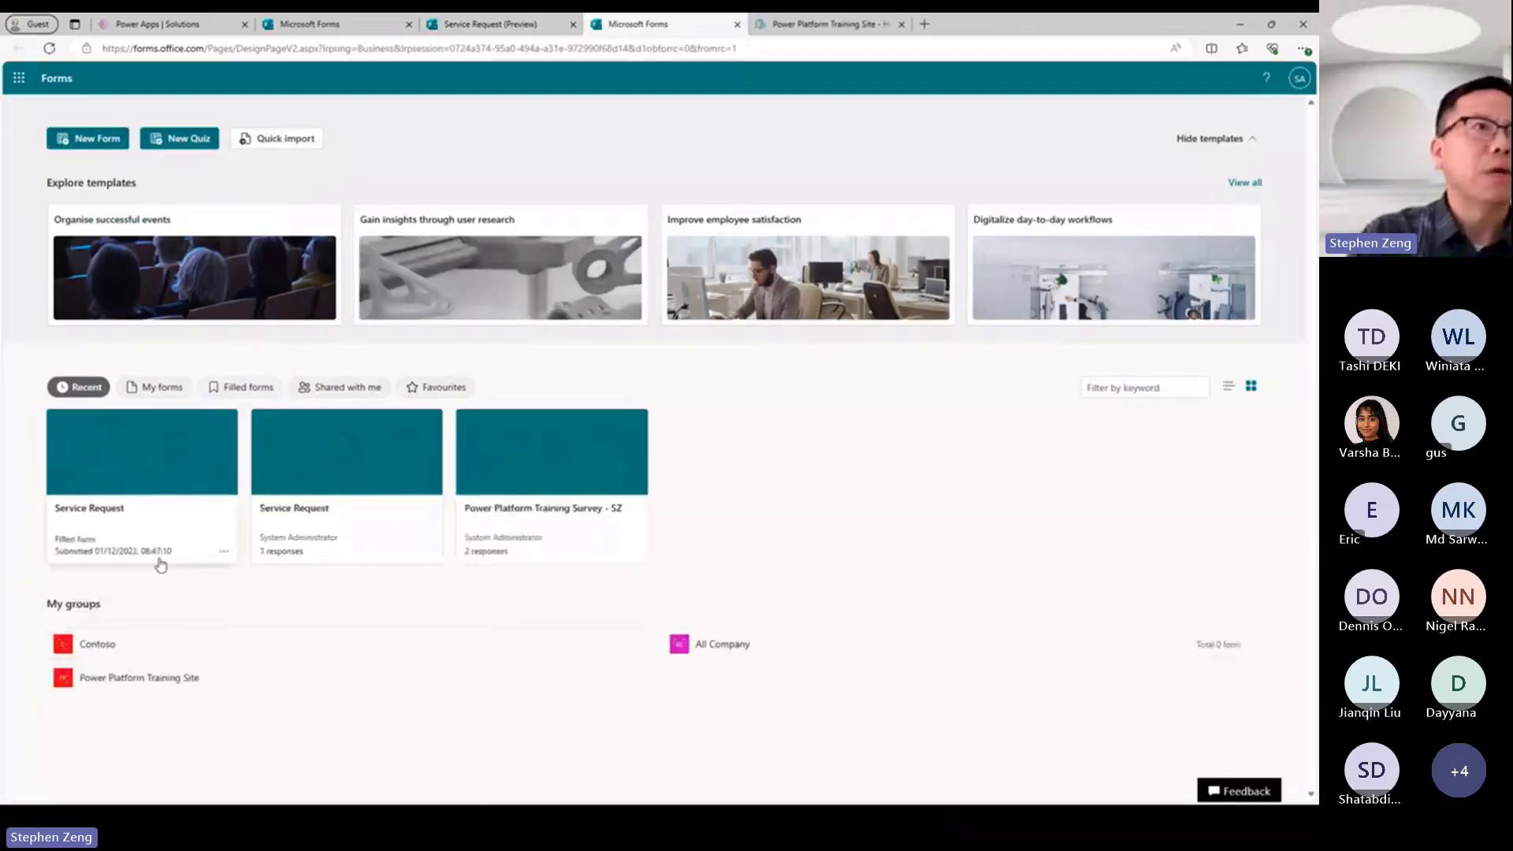
pyautogui.click(152, 388)
pyautogui.click(111, 475)
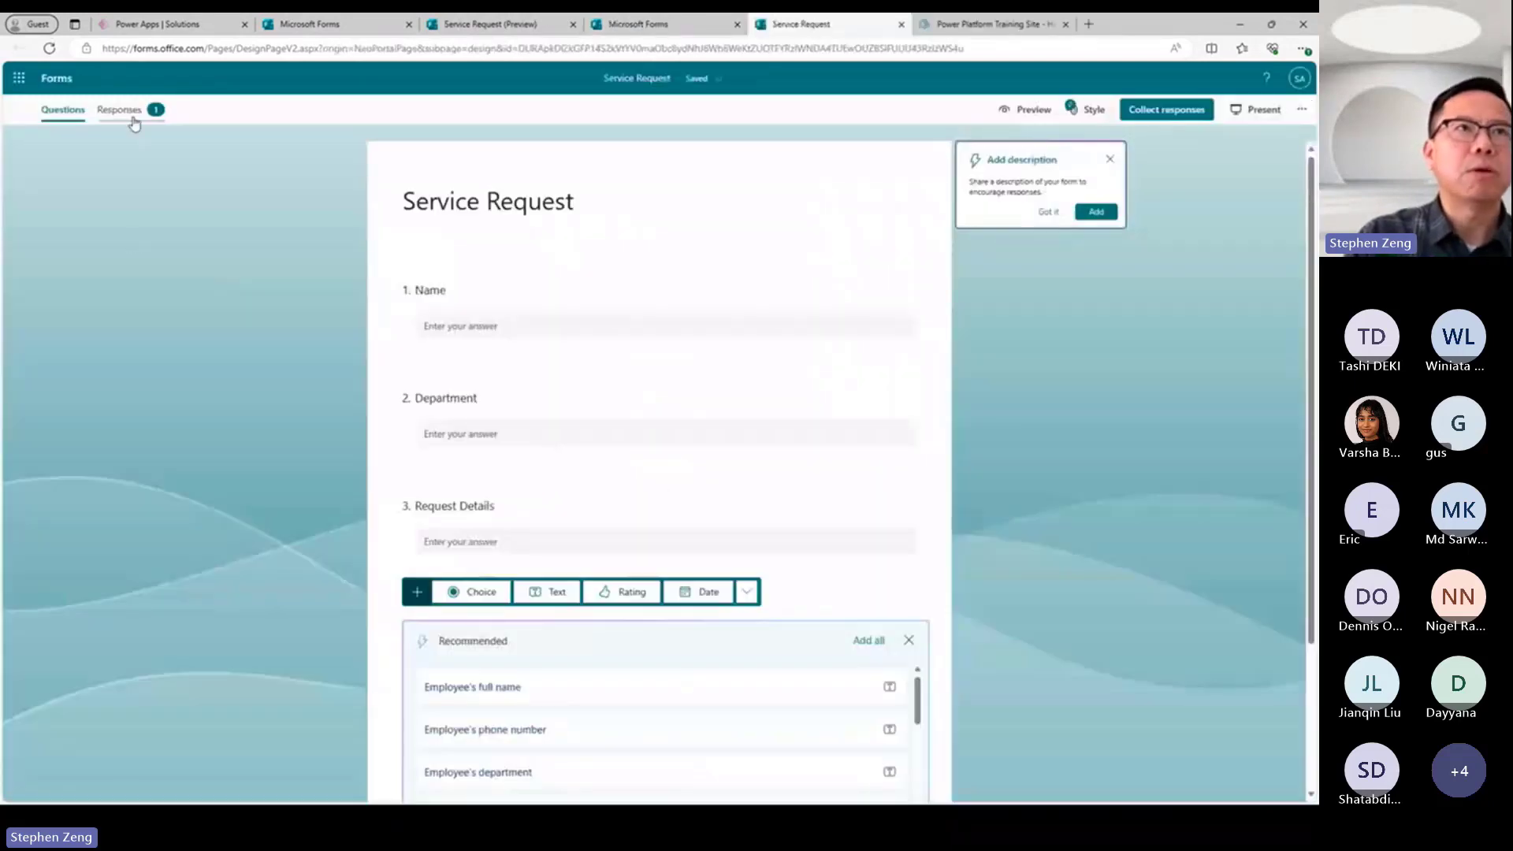
pyautogui.click(119, 109)
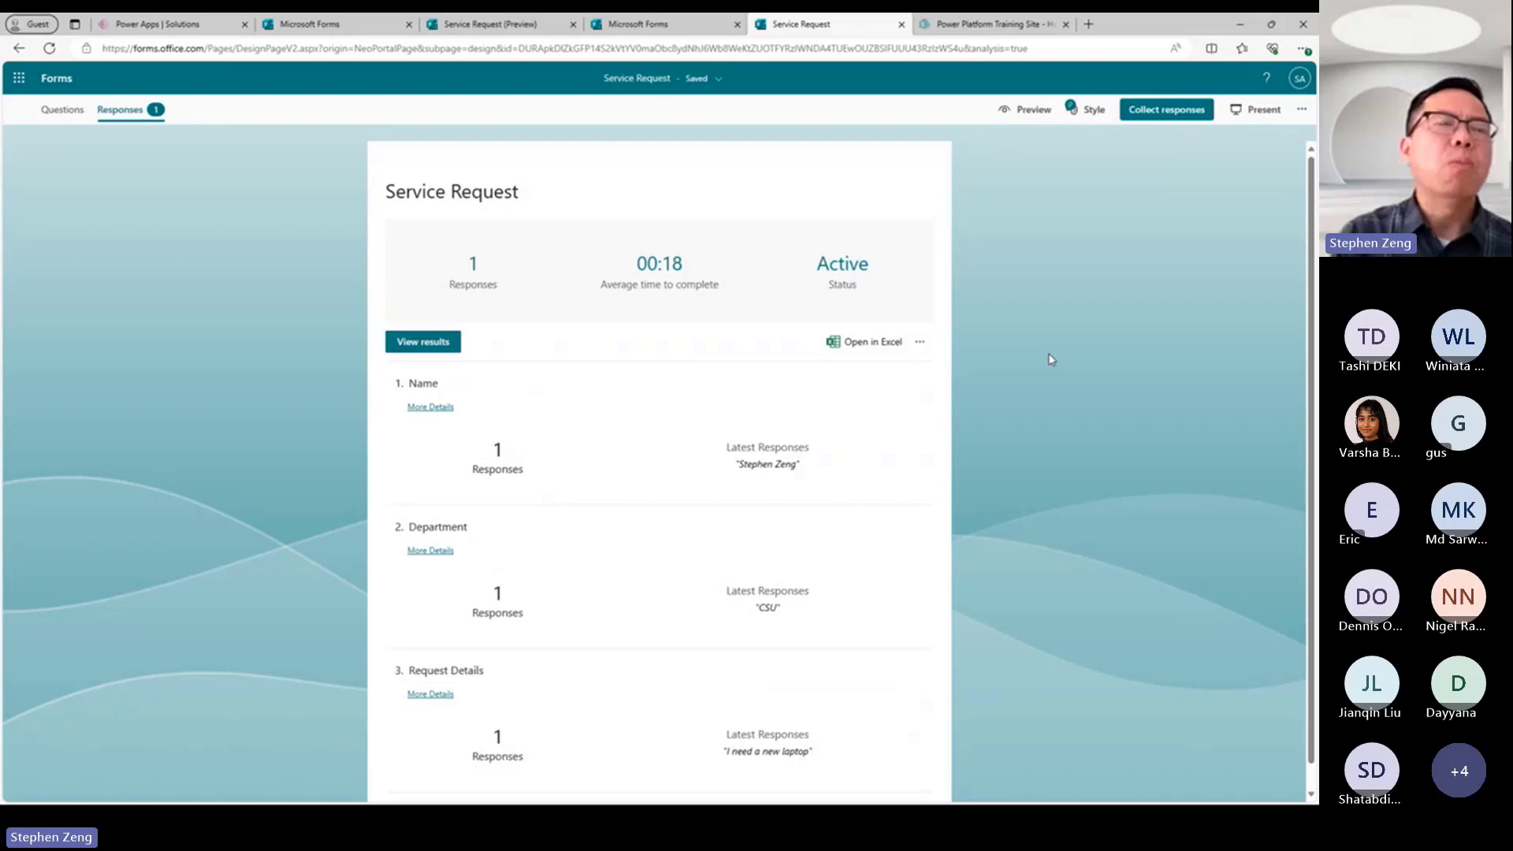
# Switch to the Power Platform Training Site in SharePoint and create a blank list named "Service Requests".
pyautogui.click(989, 25)
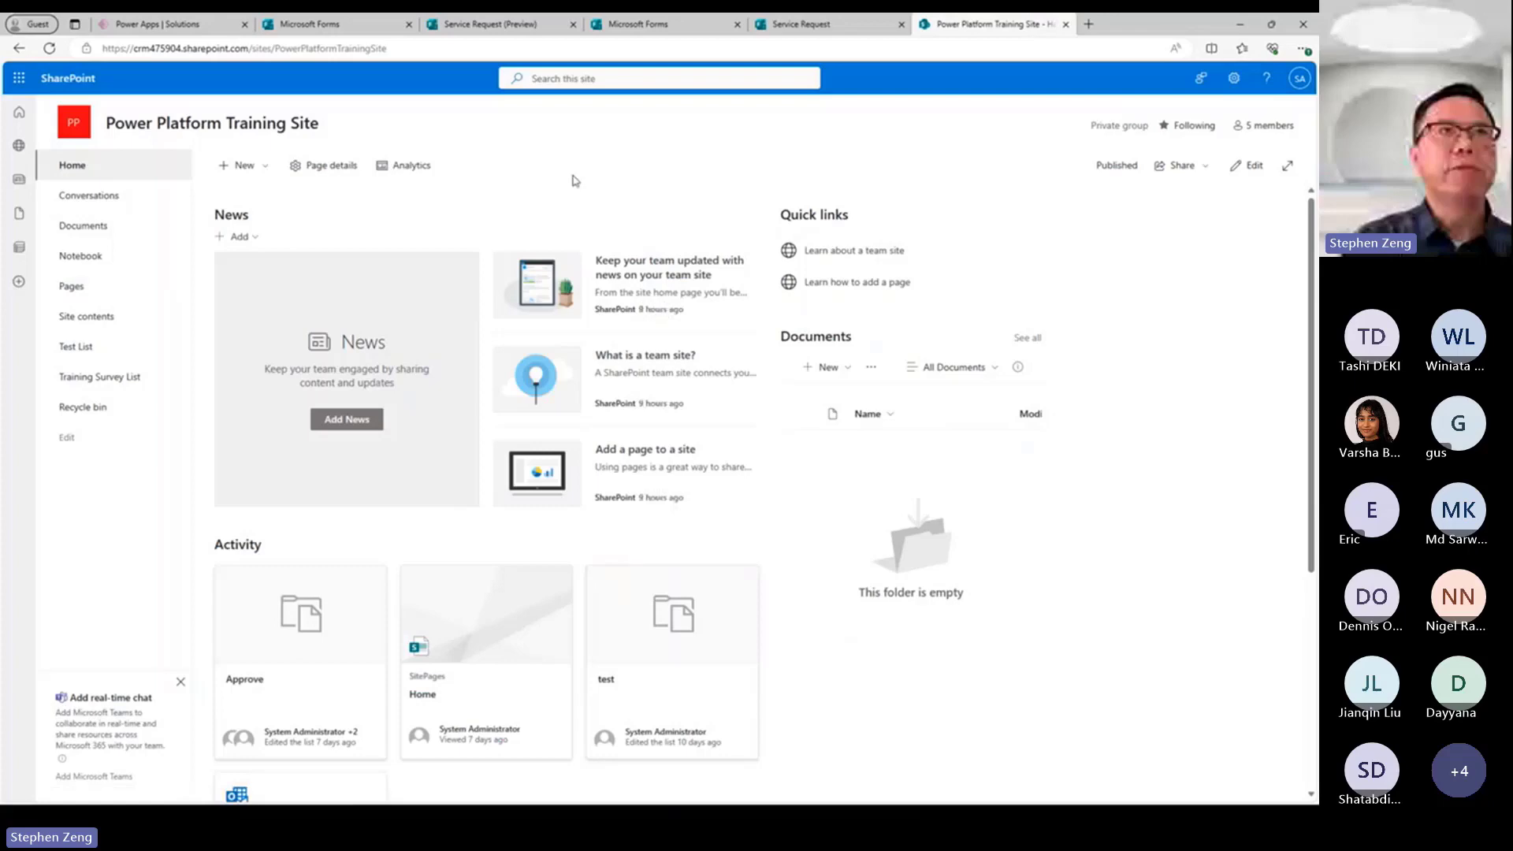
pyautogui.click(270, 176)
pyautogui.click(364, 252)
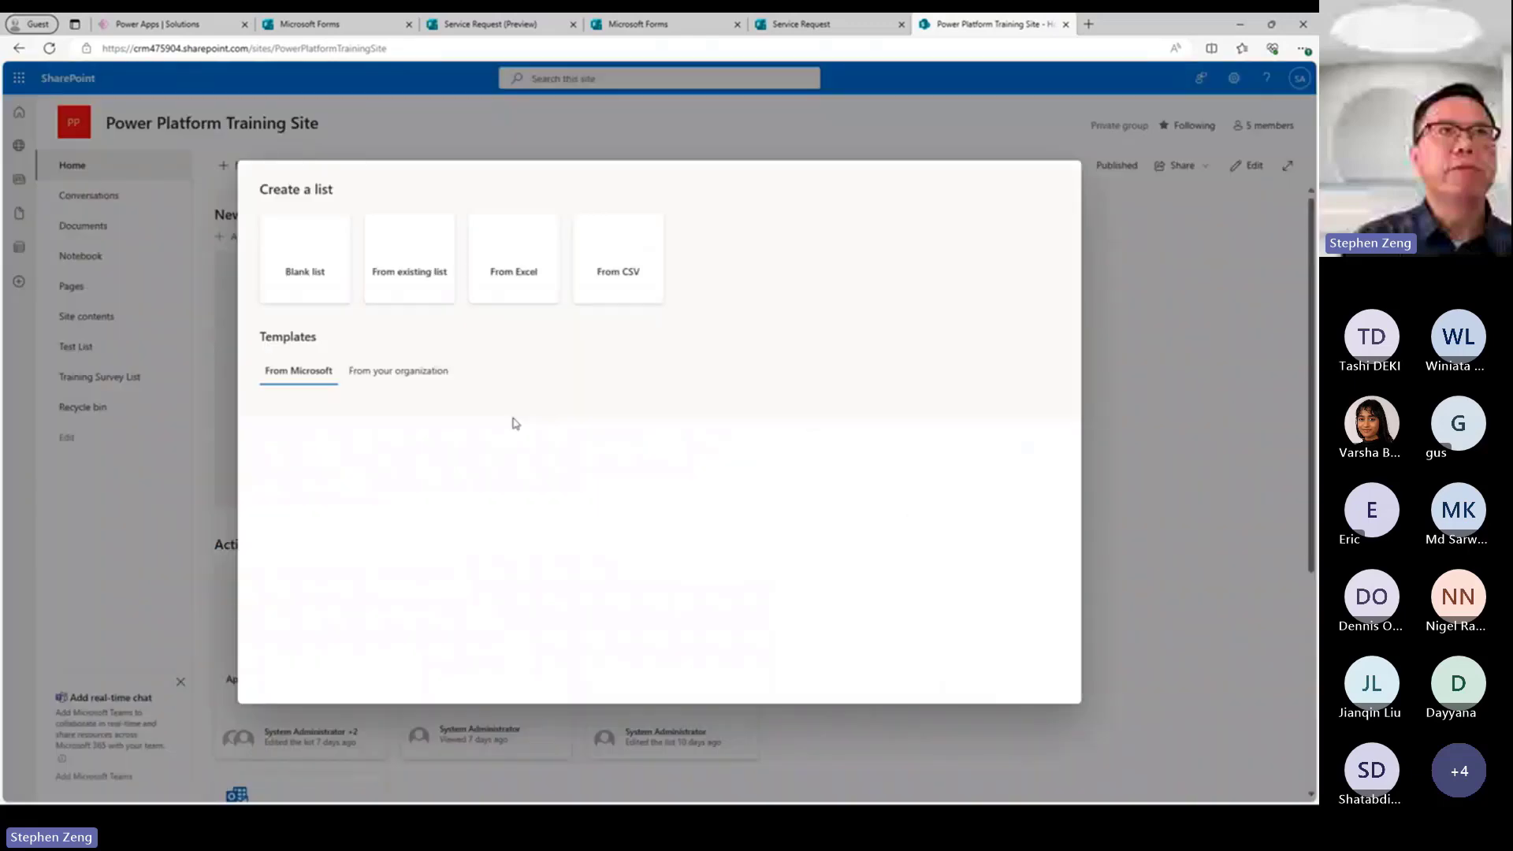
pyautogui.click(280, 257)
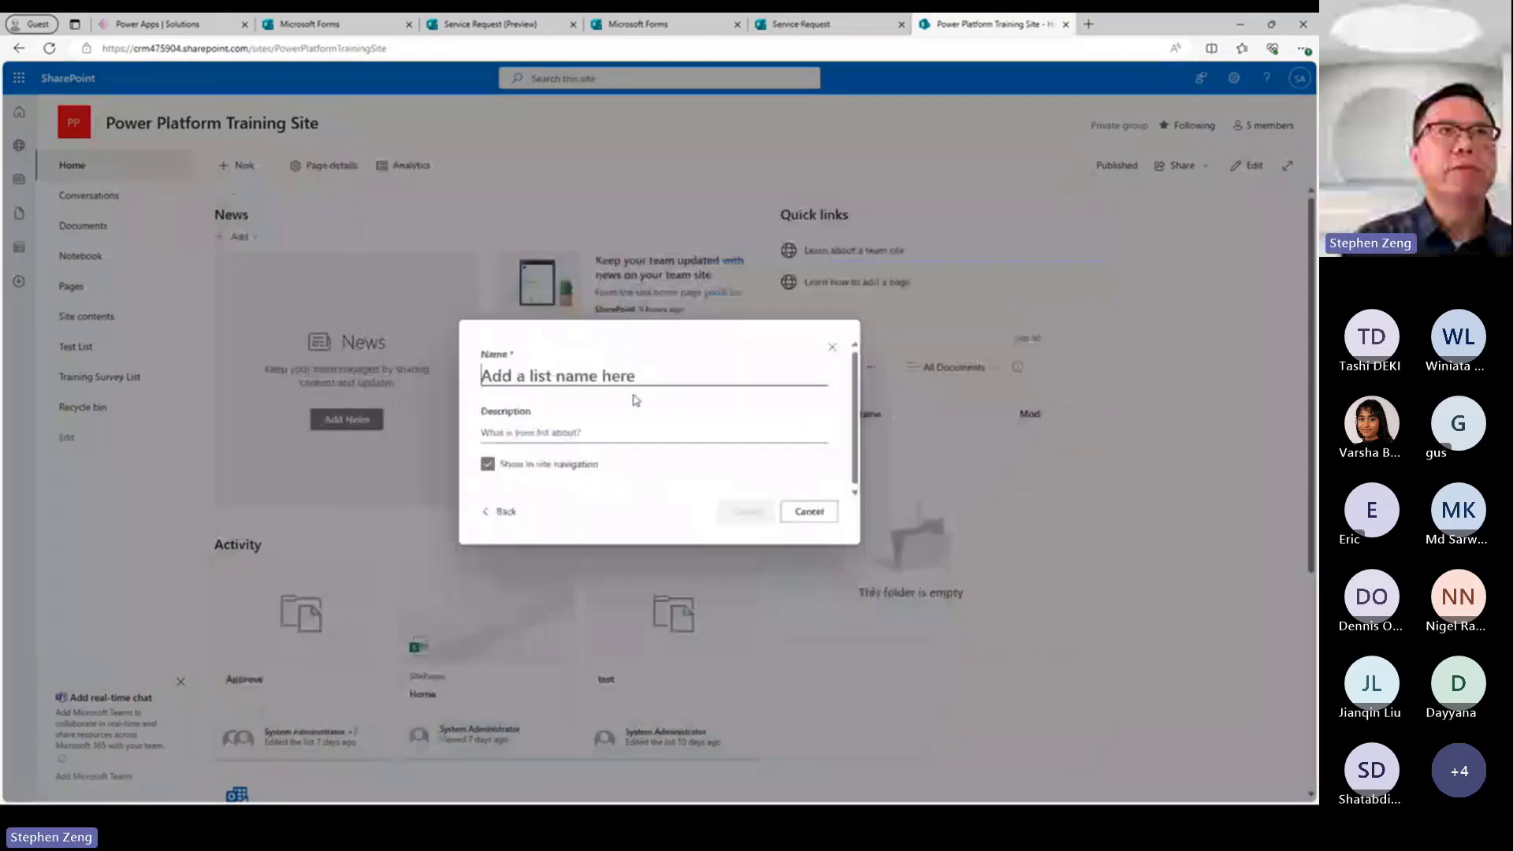
pyautogui.write('Service')
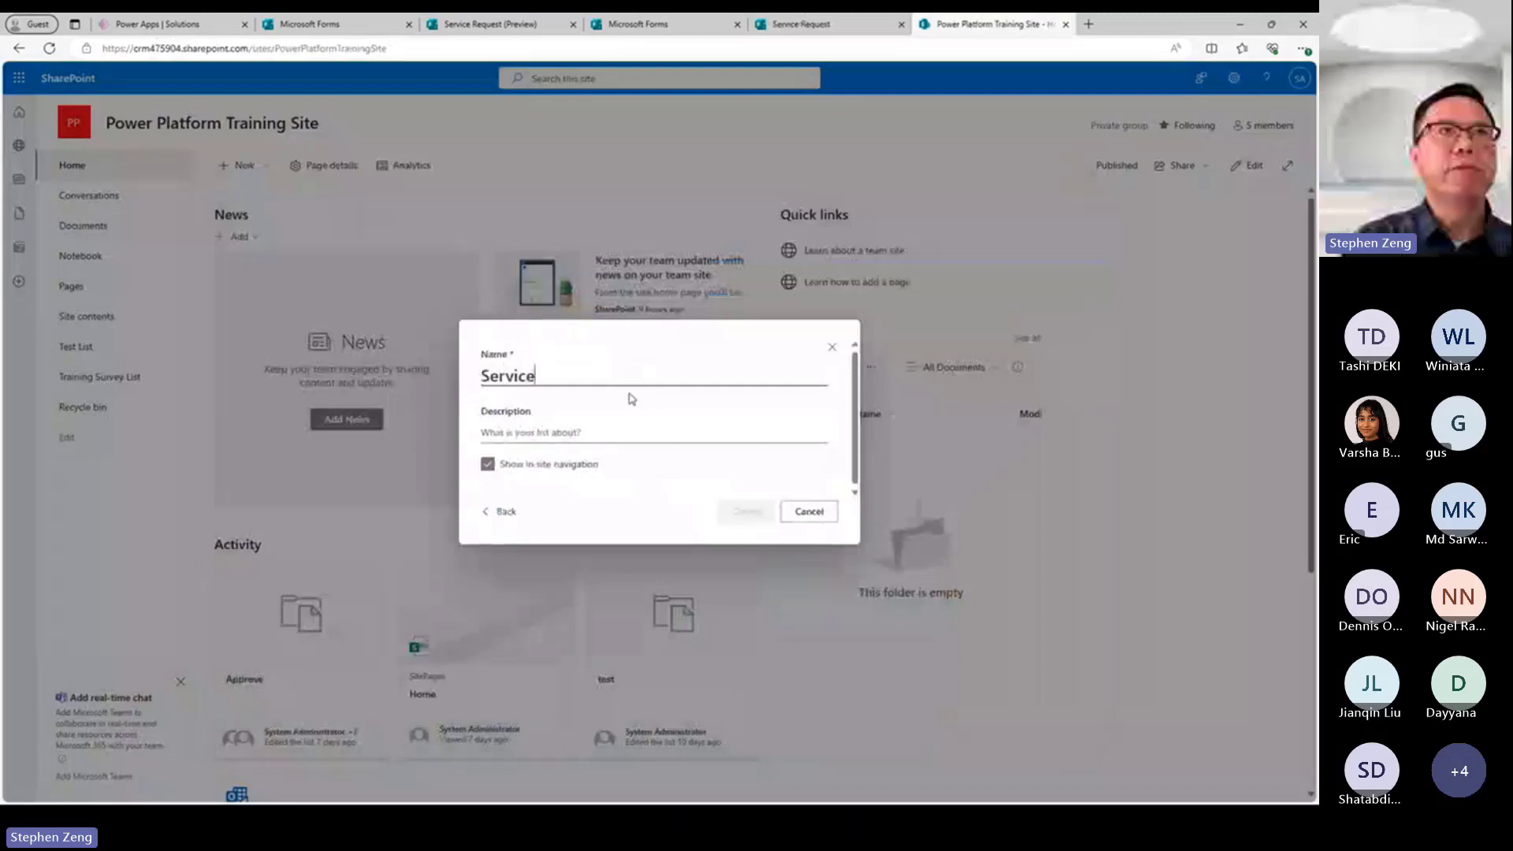
pyautogui.write(' Requests')
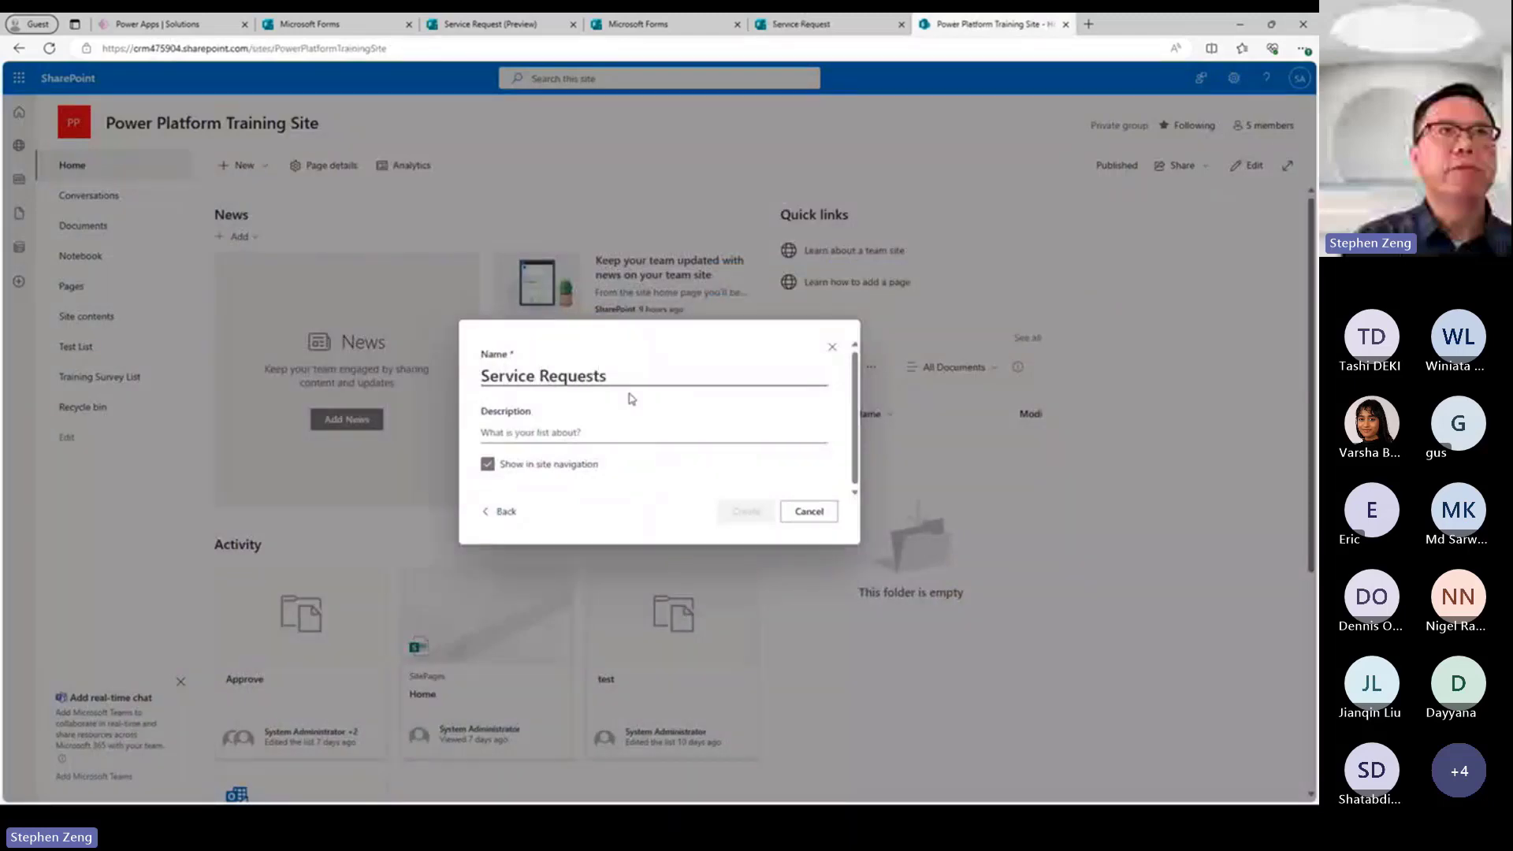
pyautogui.click(748, 512)
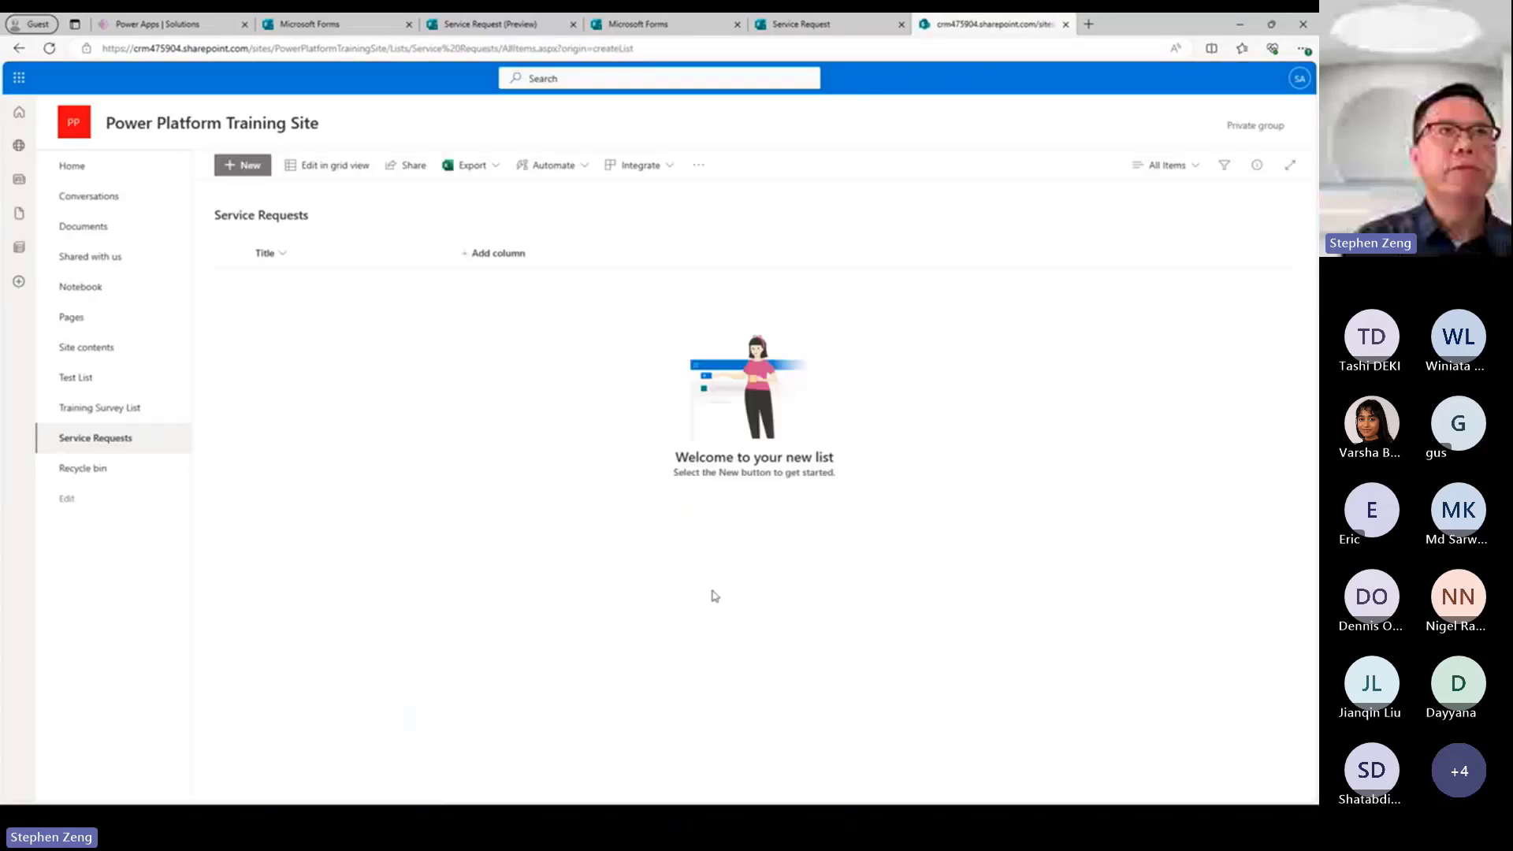
# Add a single-line text column called "Name" to the Service Requests list.
pyautogui.click(479, 255)
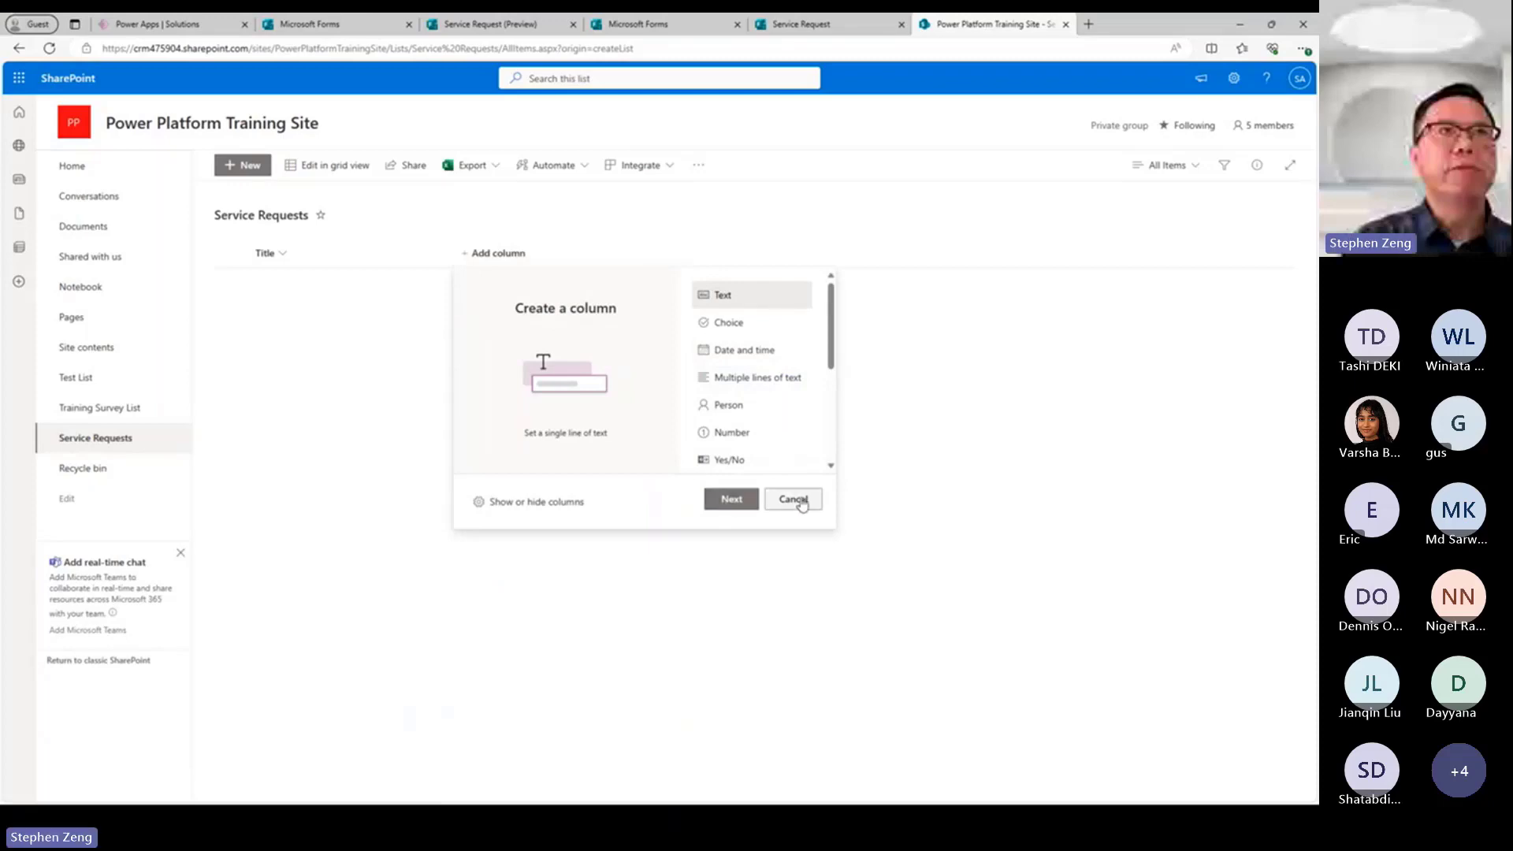
pyautogui.click(729, 504)
pyautogui.write('Name')
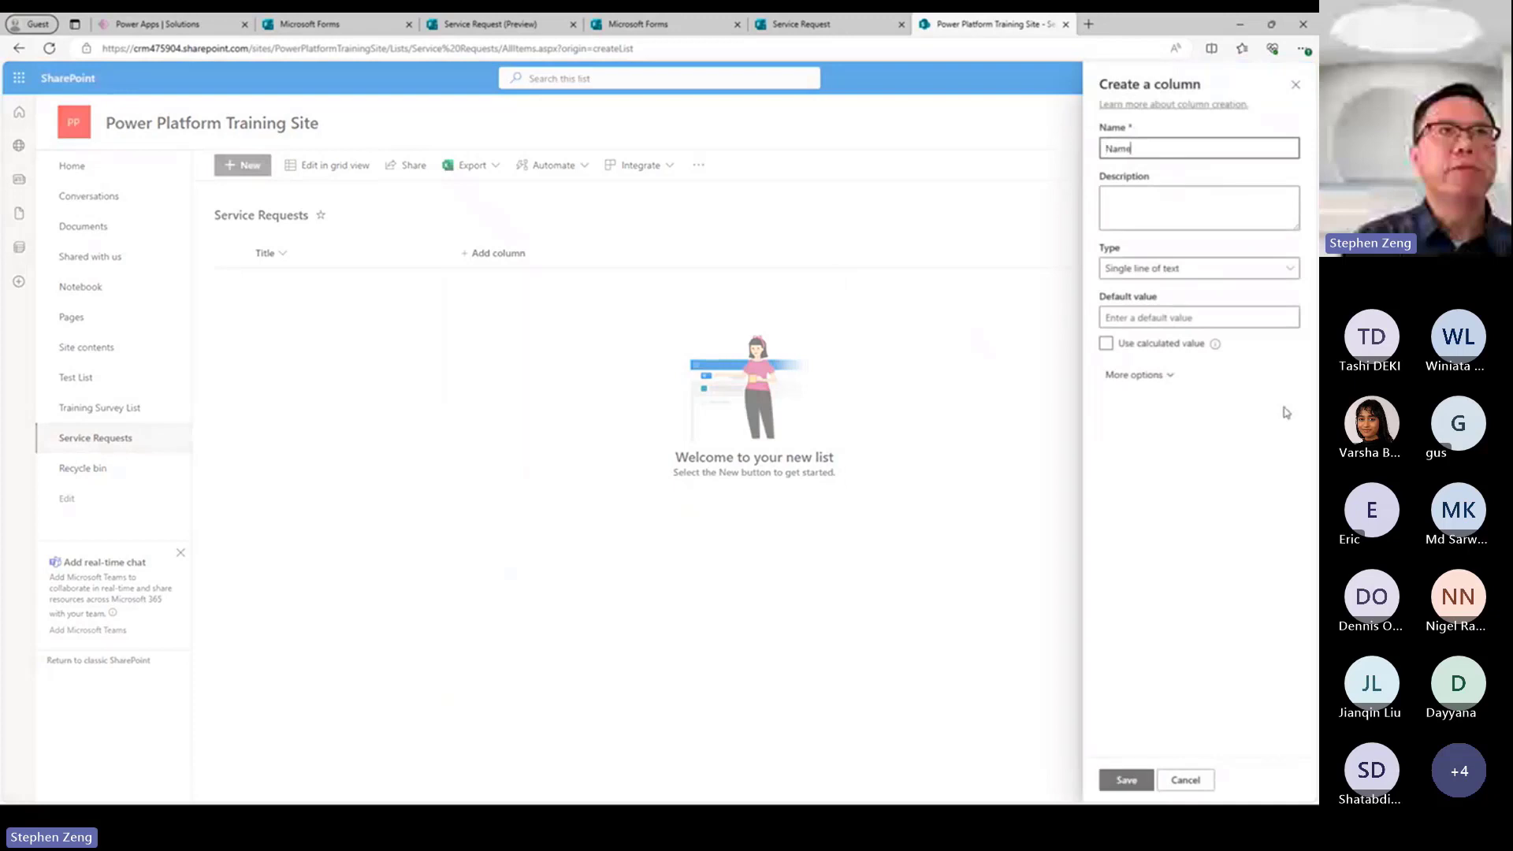
pyautogui.click(1123, 780)
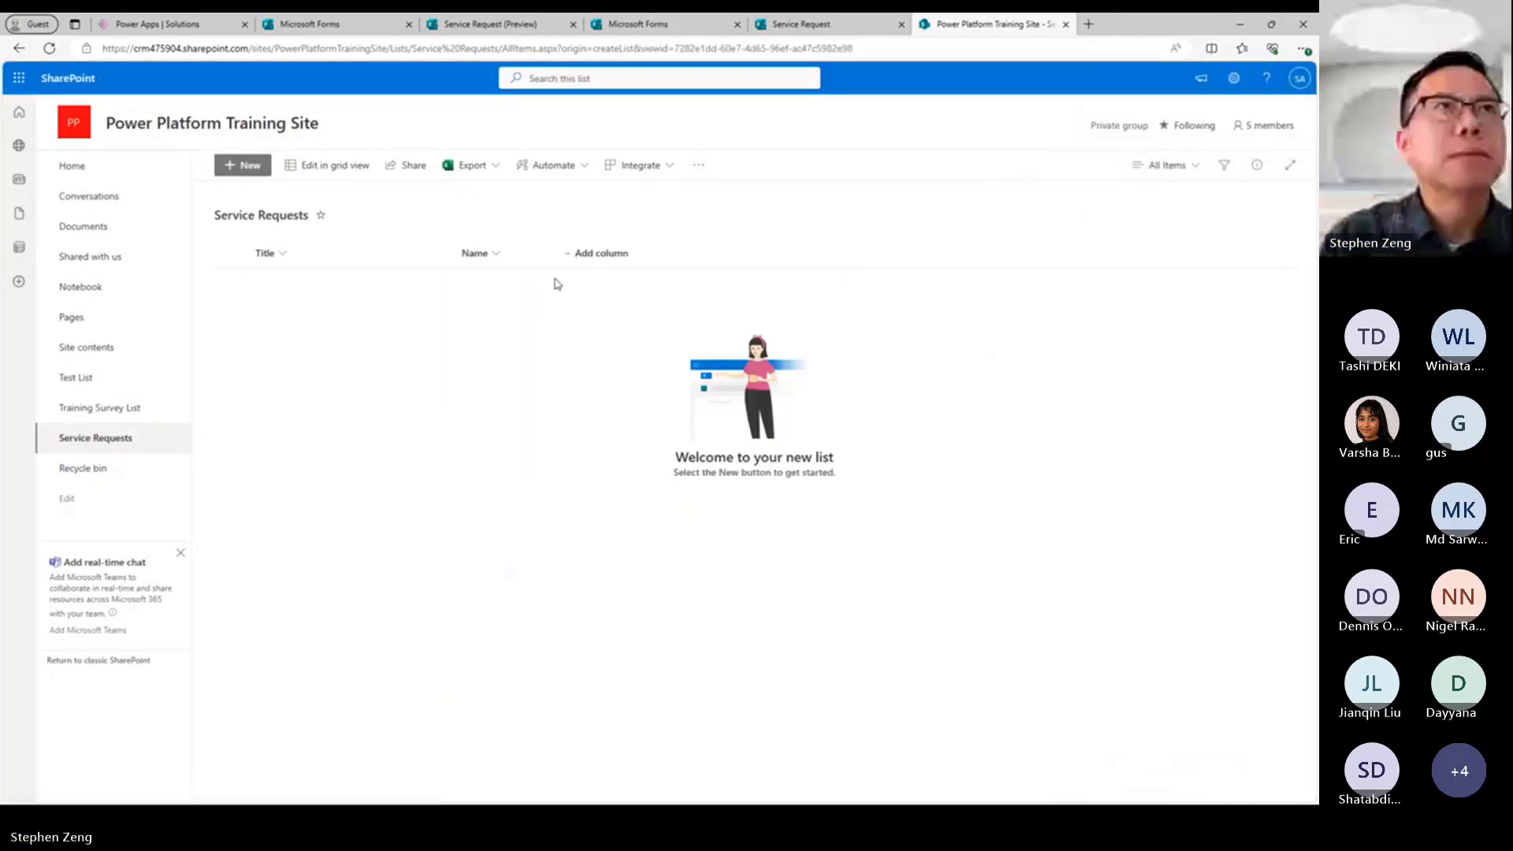
# Add a single-line text column called "Department" to the Service Requests list.
pyautogui.click(597, 255)
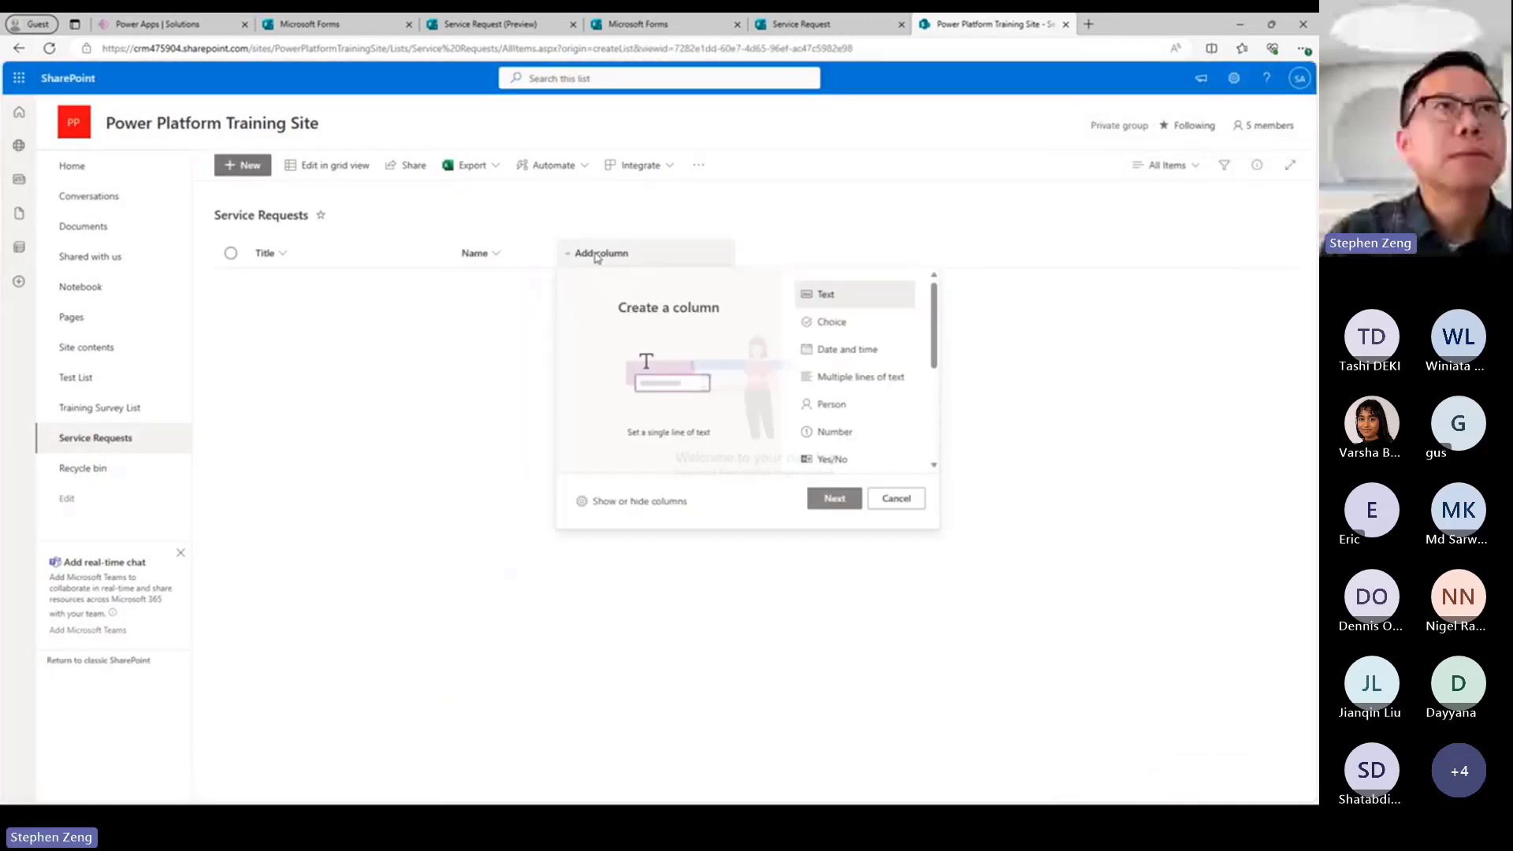
pyautogui.click(835, 498)
pyautogui.write('De')
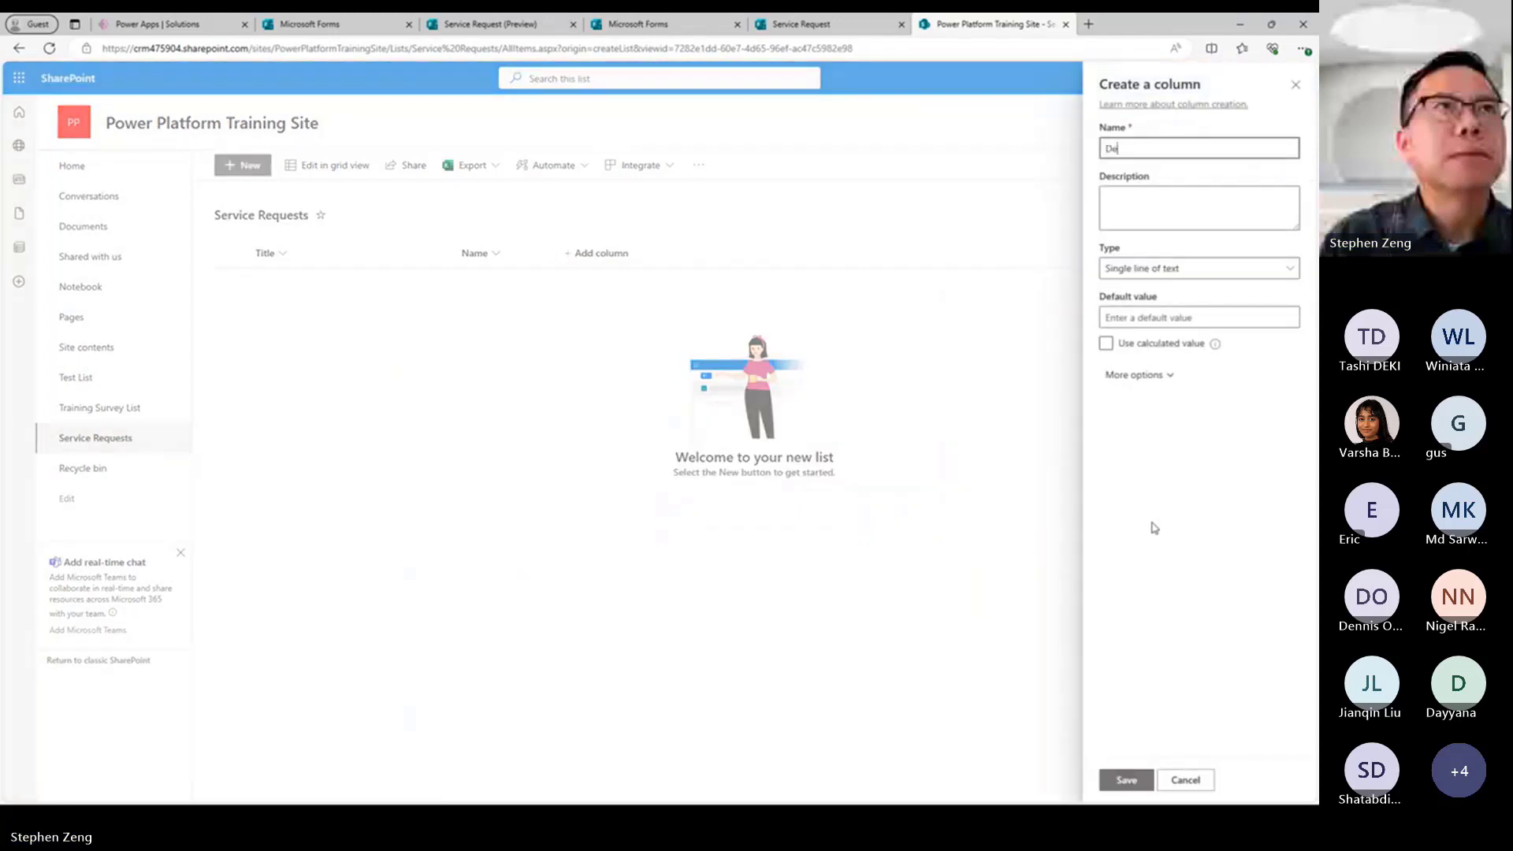
pyautogui.write('partment')
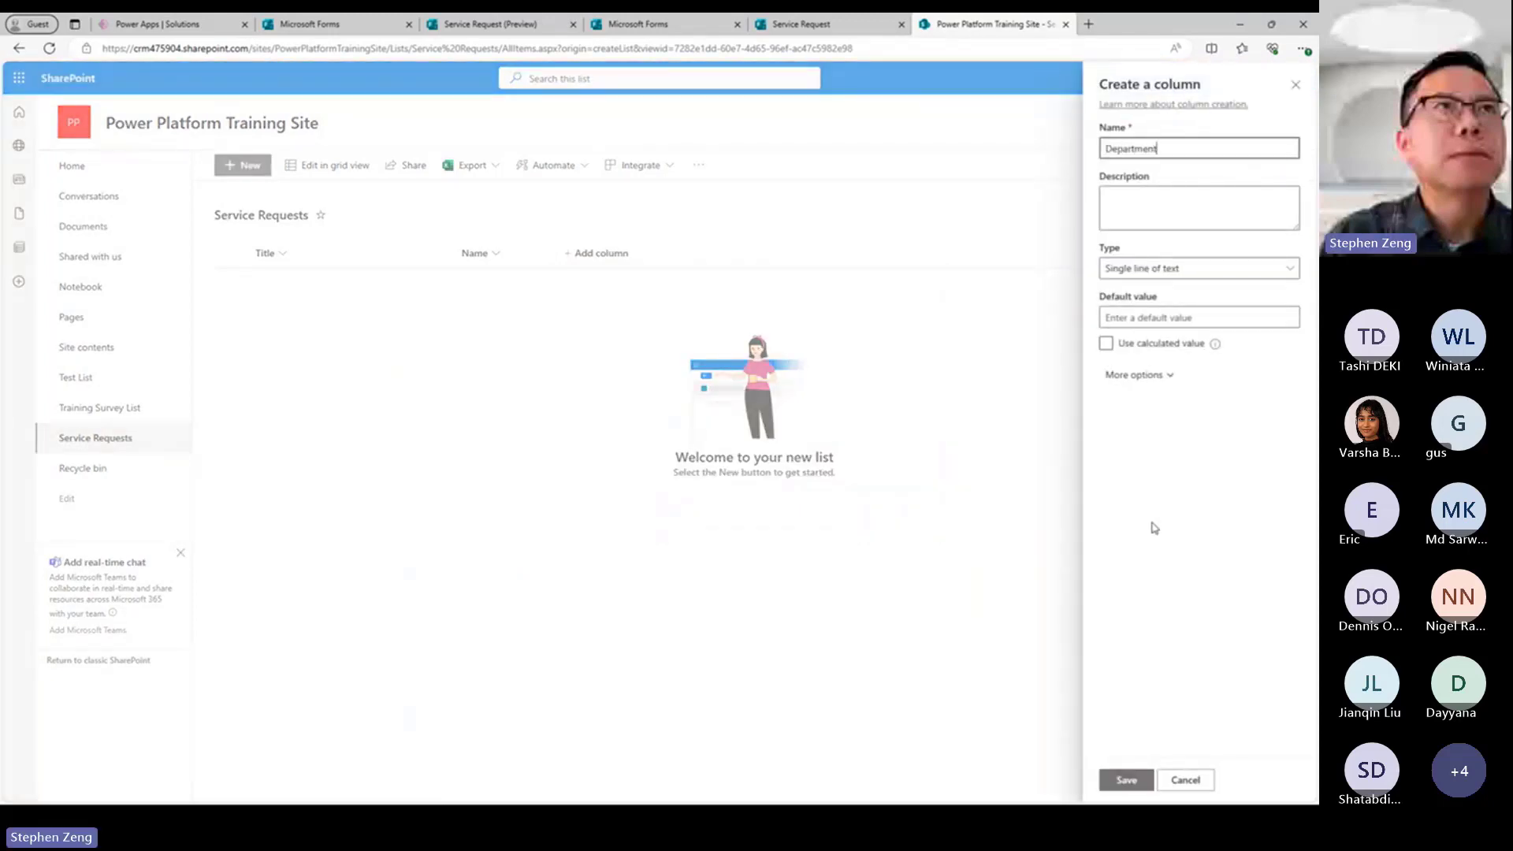
pyautogui.click(1119, 780)
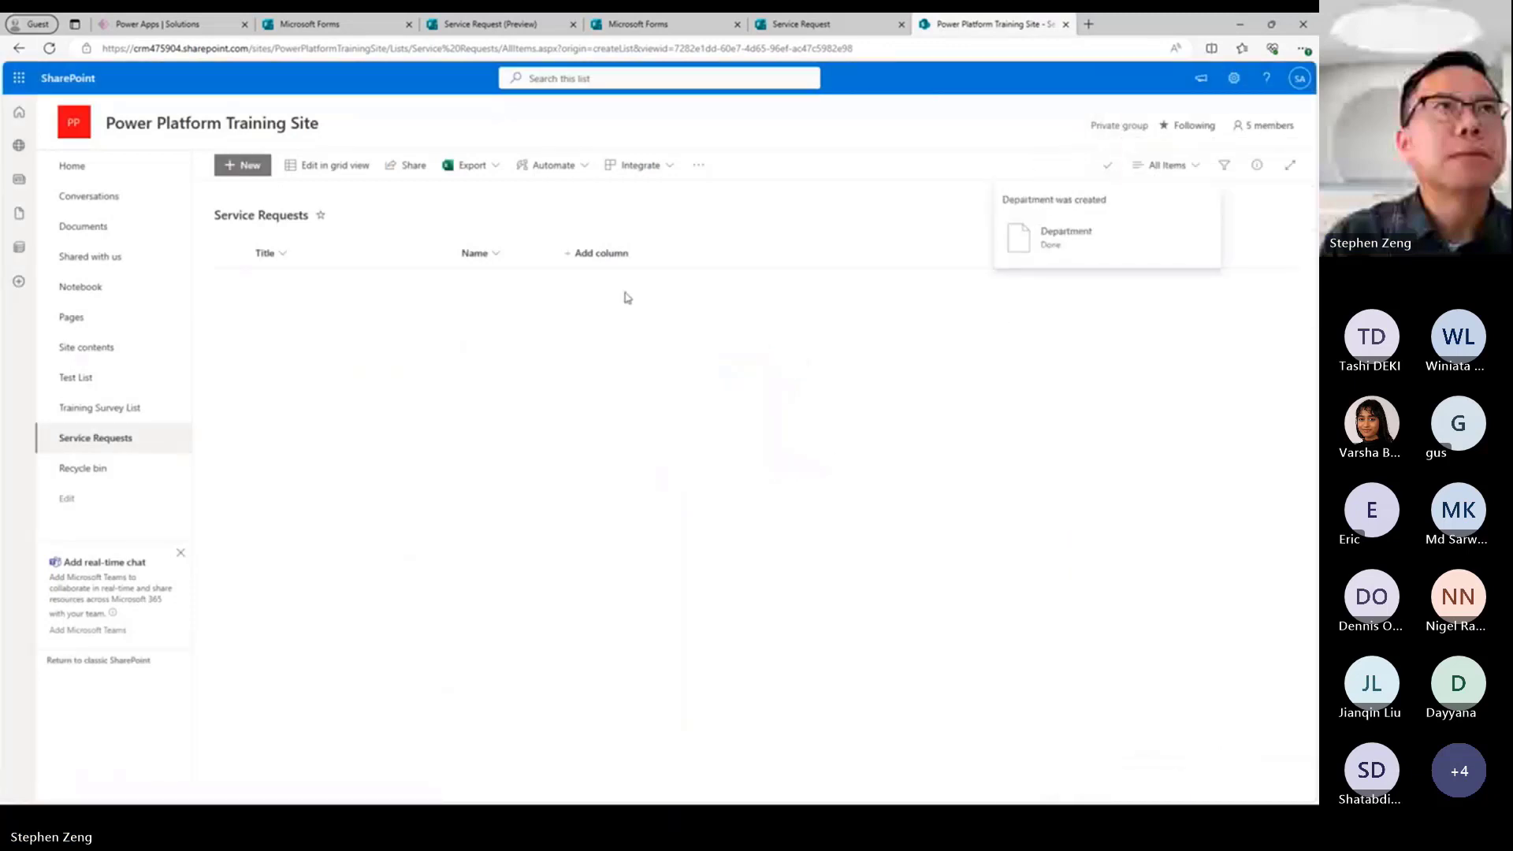
# Add a single-line text column called "Request Details" to the Service Requests list.
pyautogui.click(701, 253)
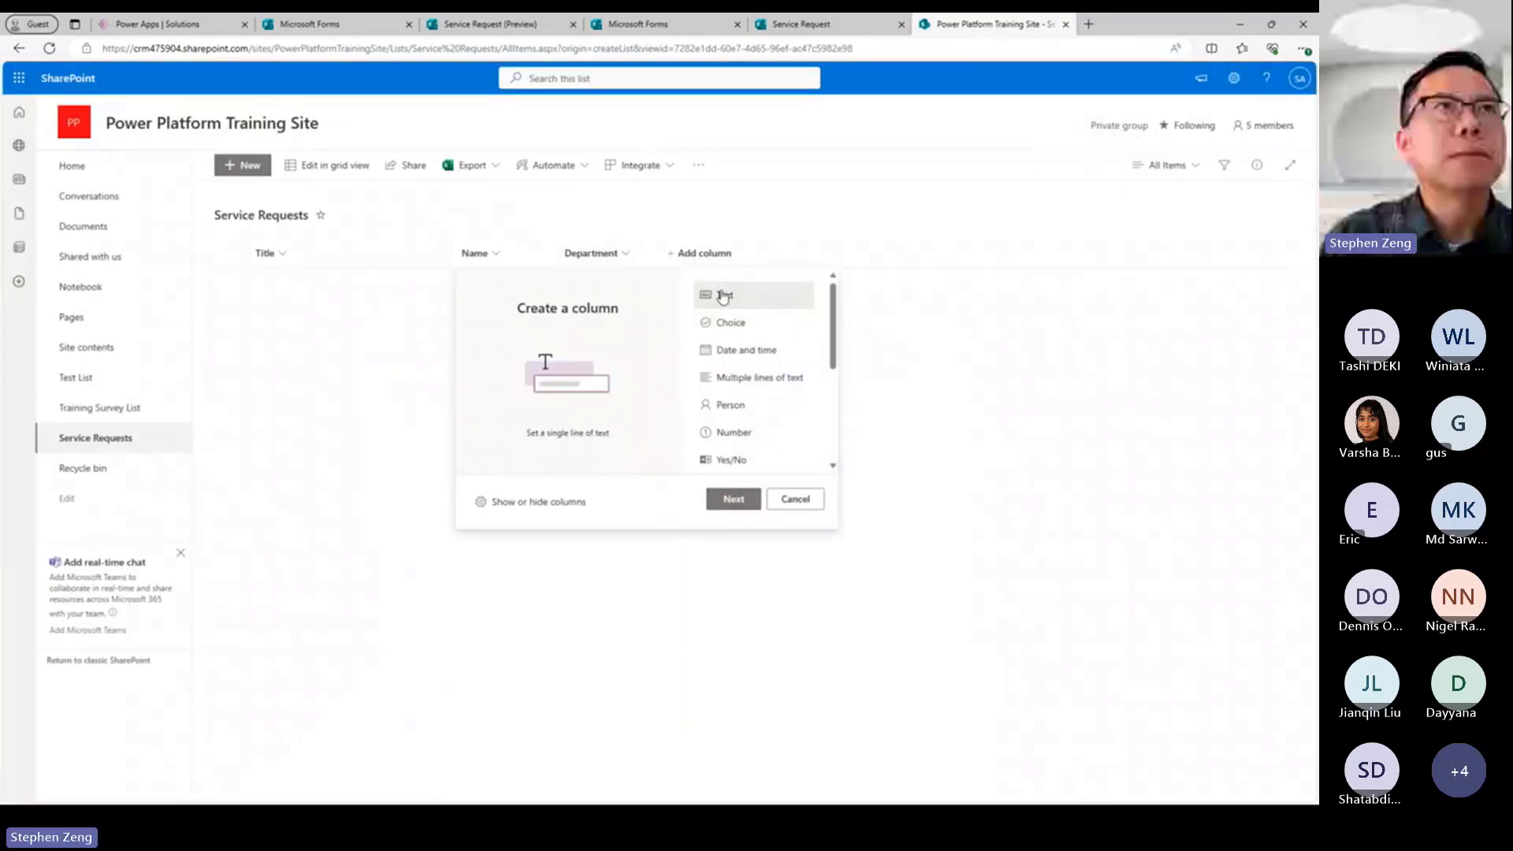
pyautogui.click(733, 499)
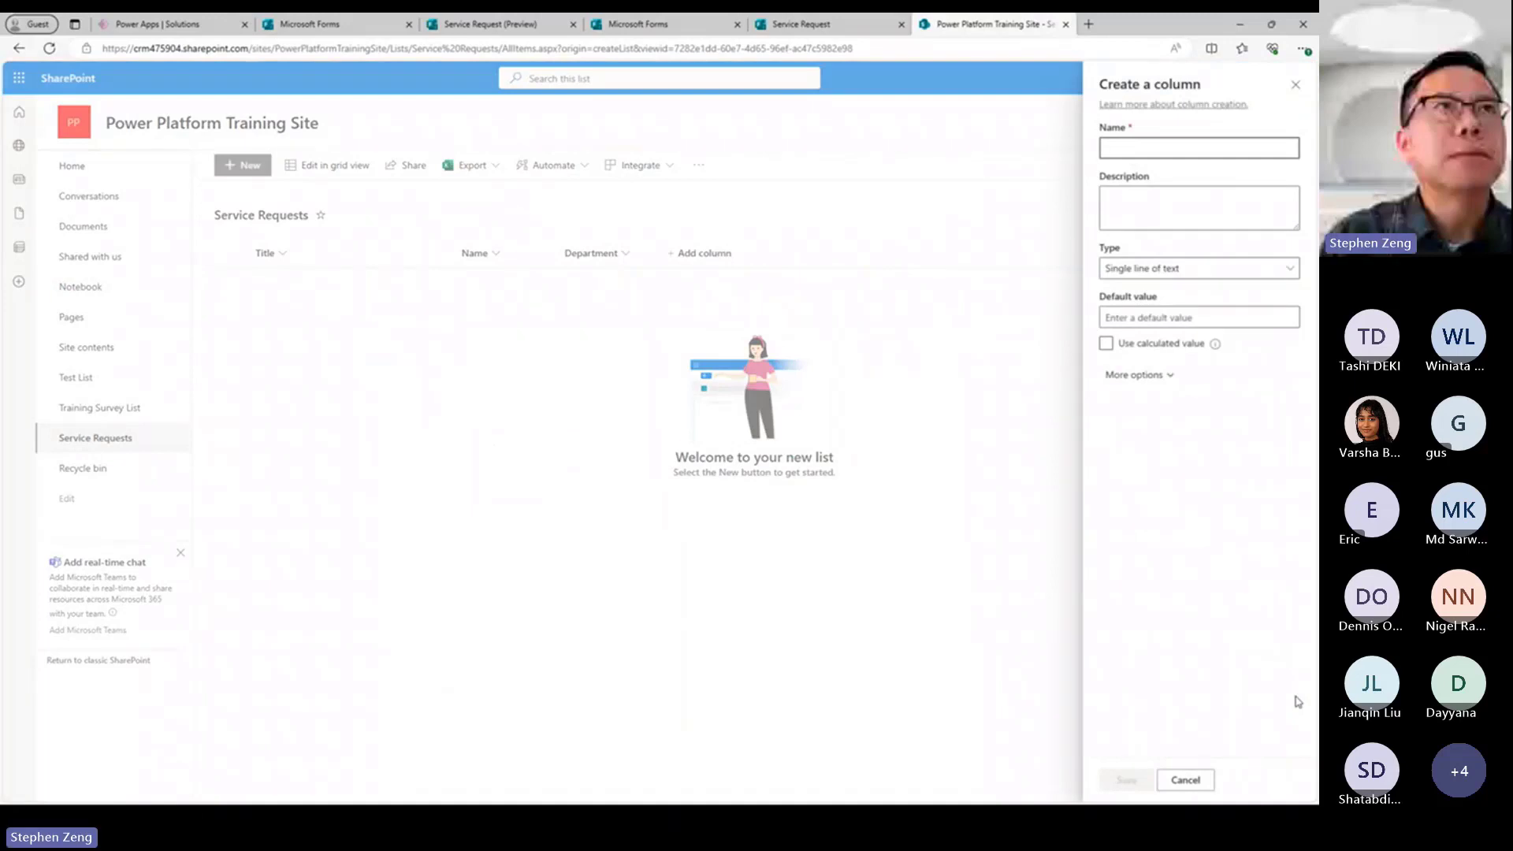
pyautogui.write('Request Details')
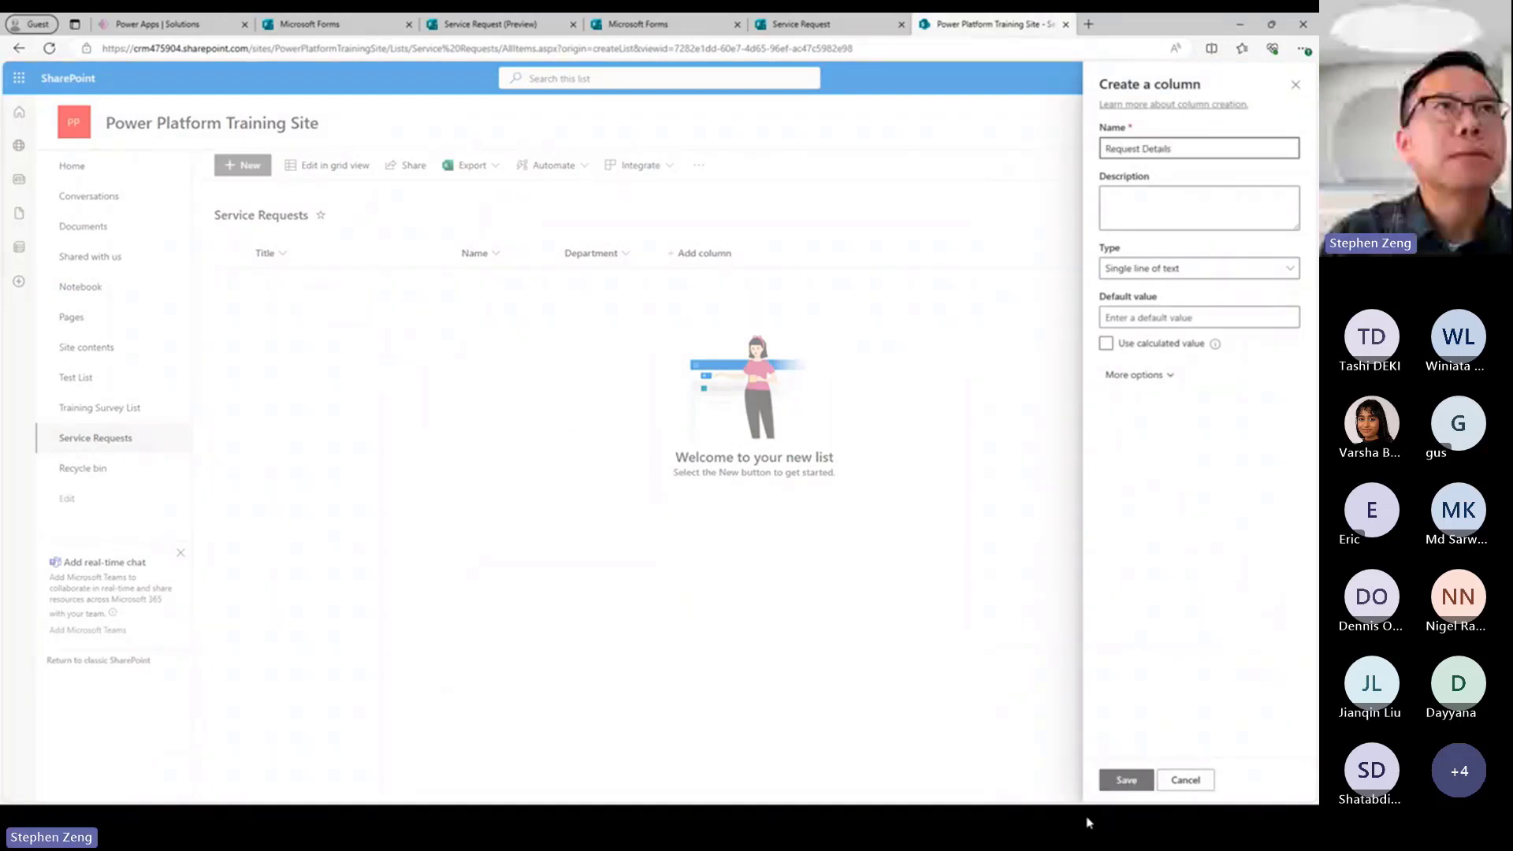
pyautogui.click(1119, 782)
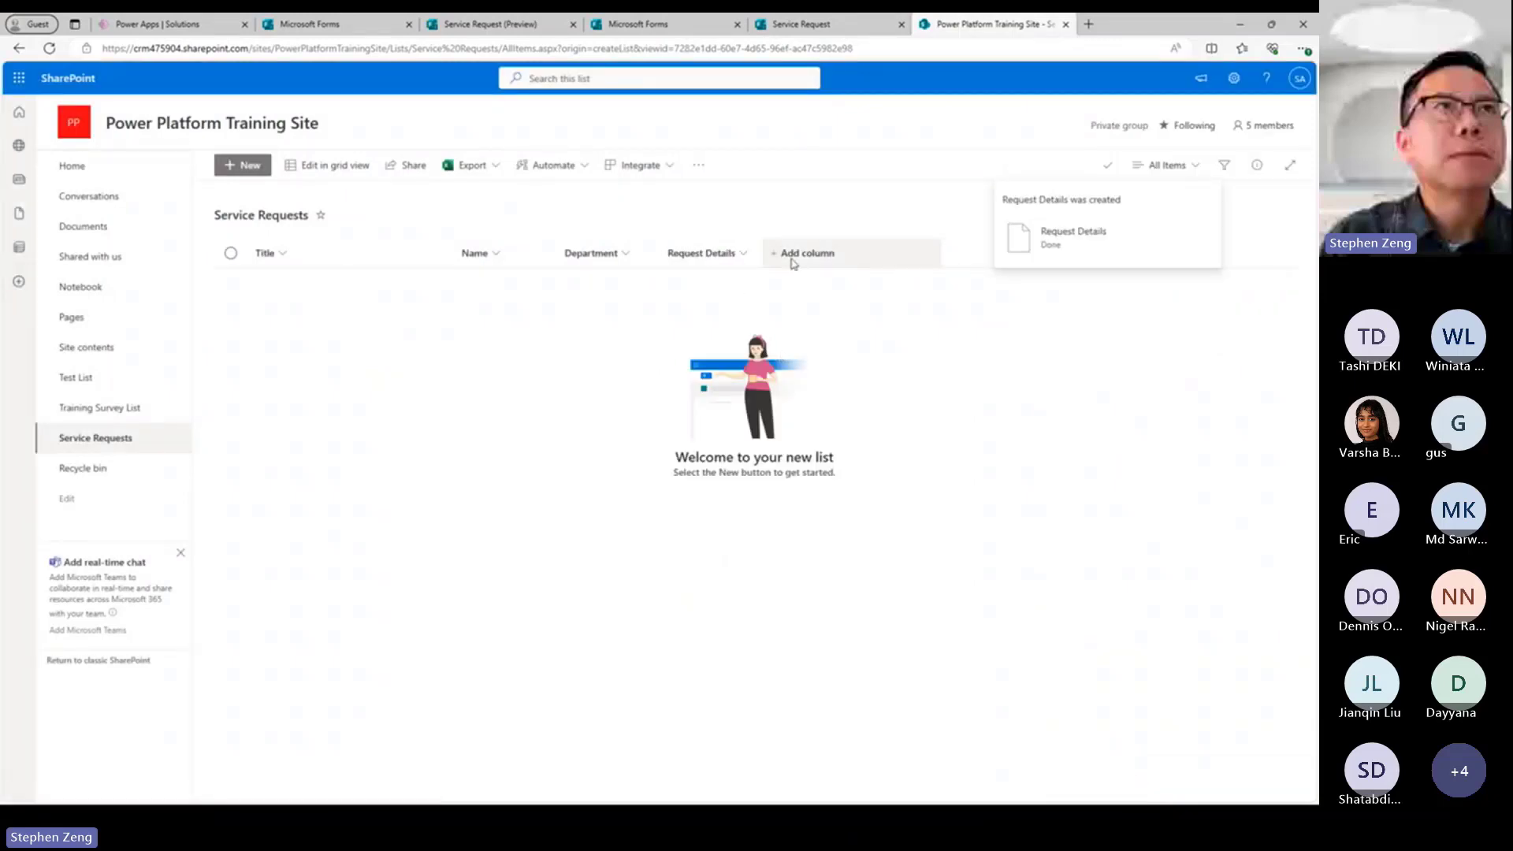
# Add a single-line text column called "Email" to the Service Requests list.
pyautogui.click(793, 262)
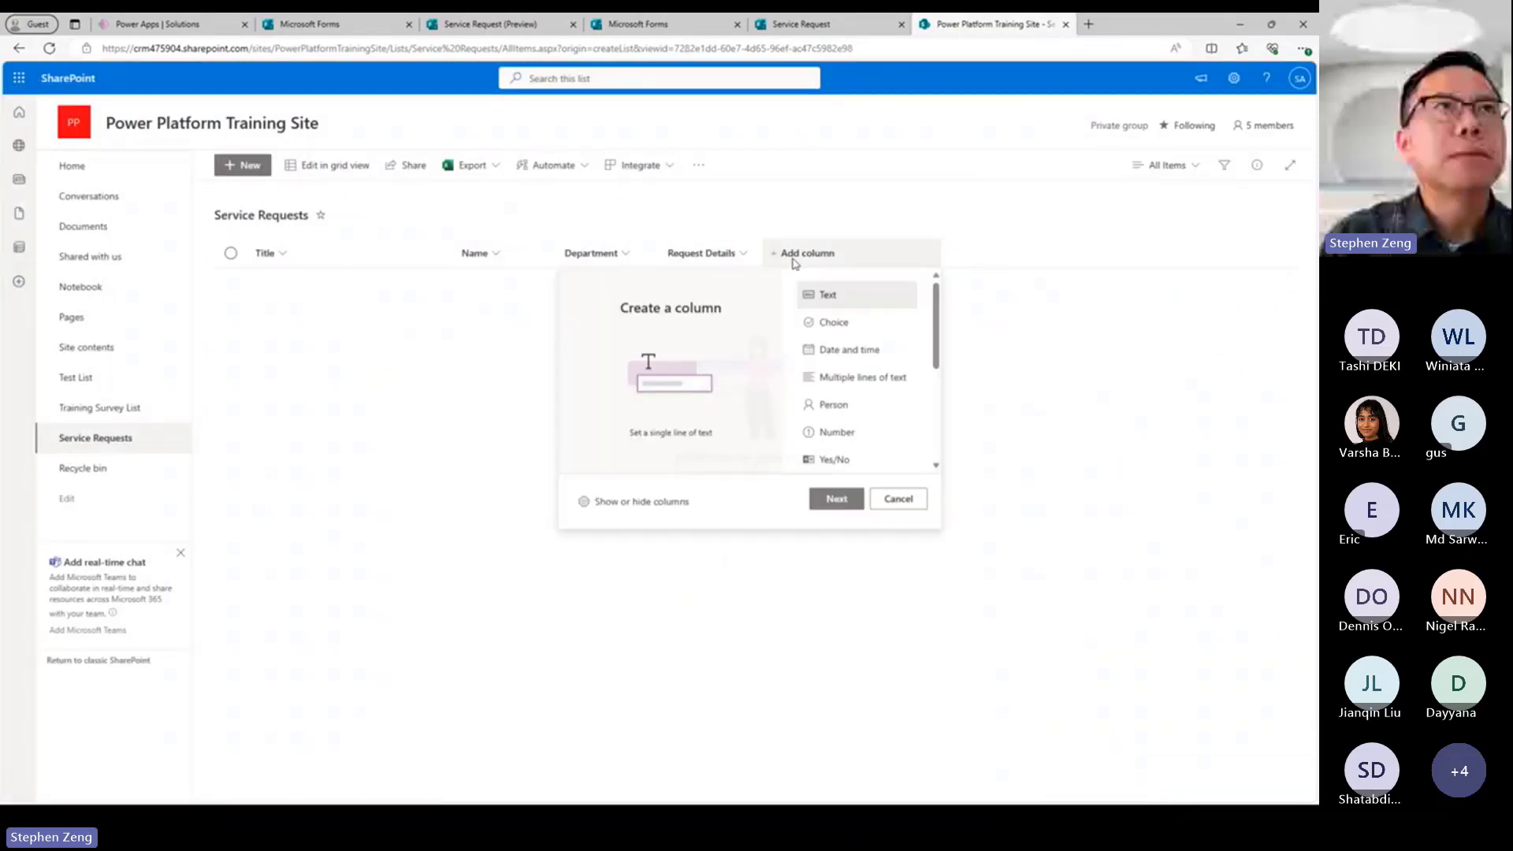
pyautogui.click(833, 496)
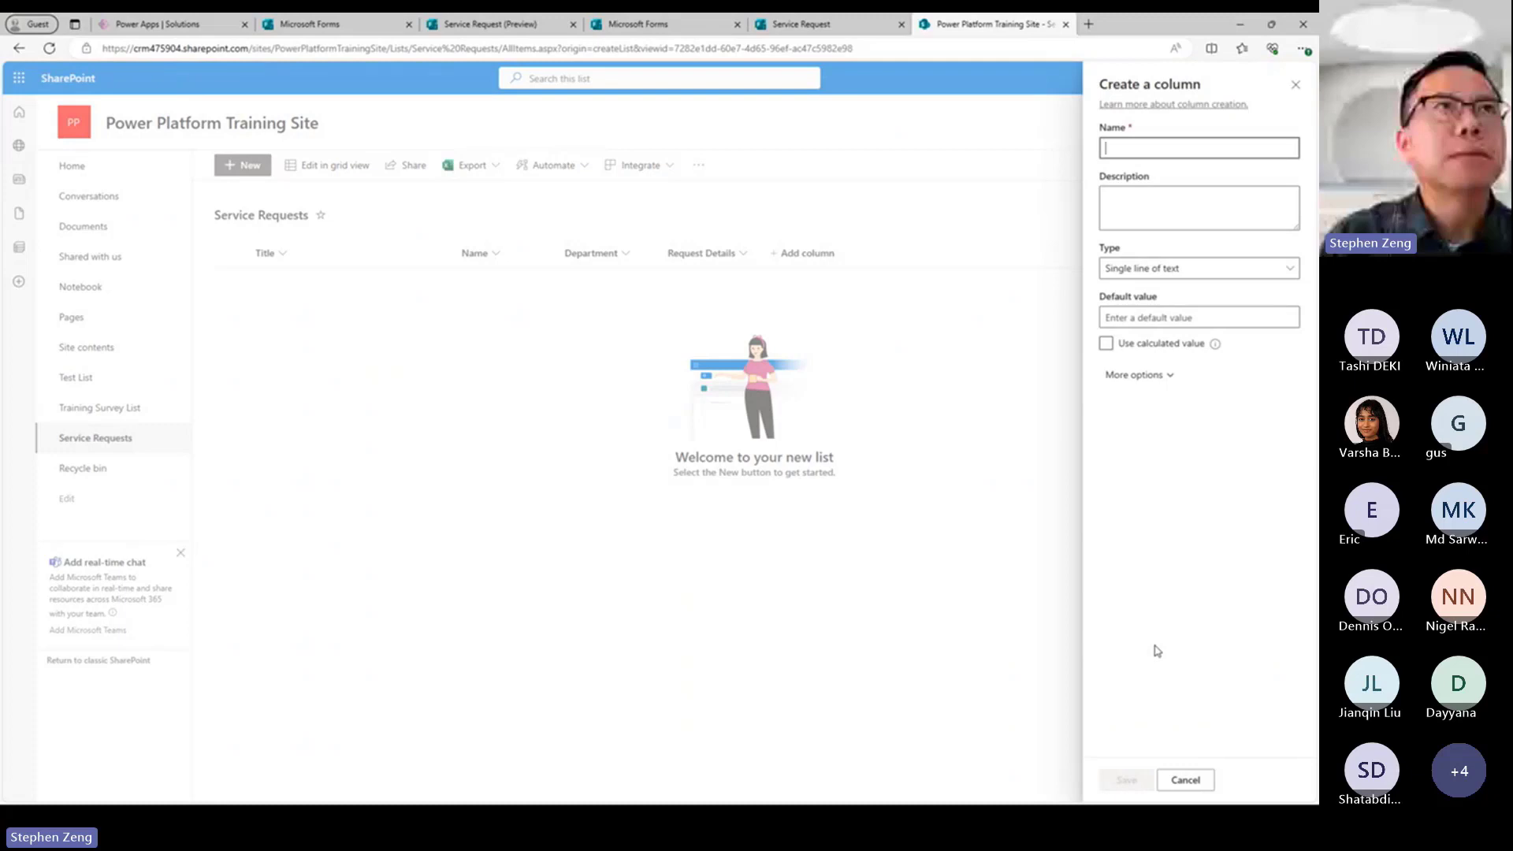
pyautogui.write('Requ')
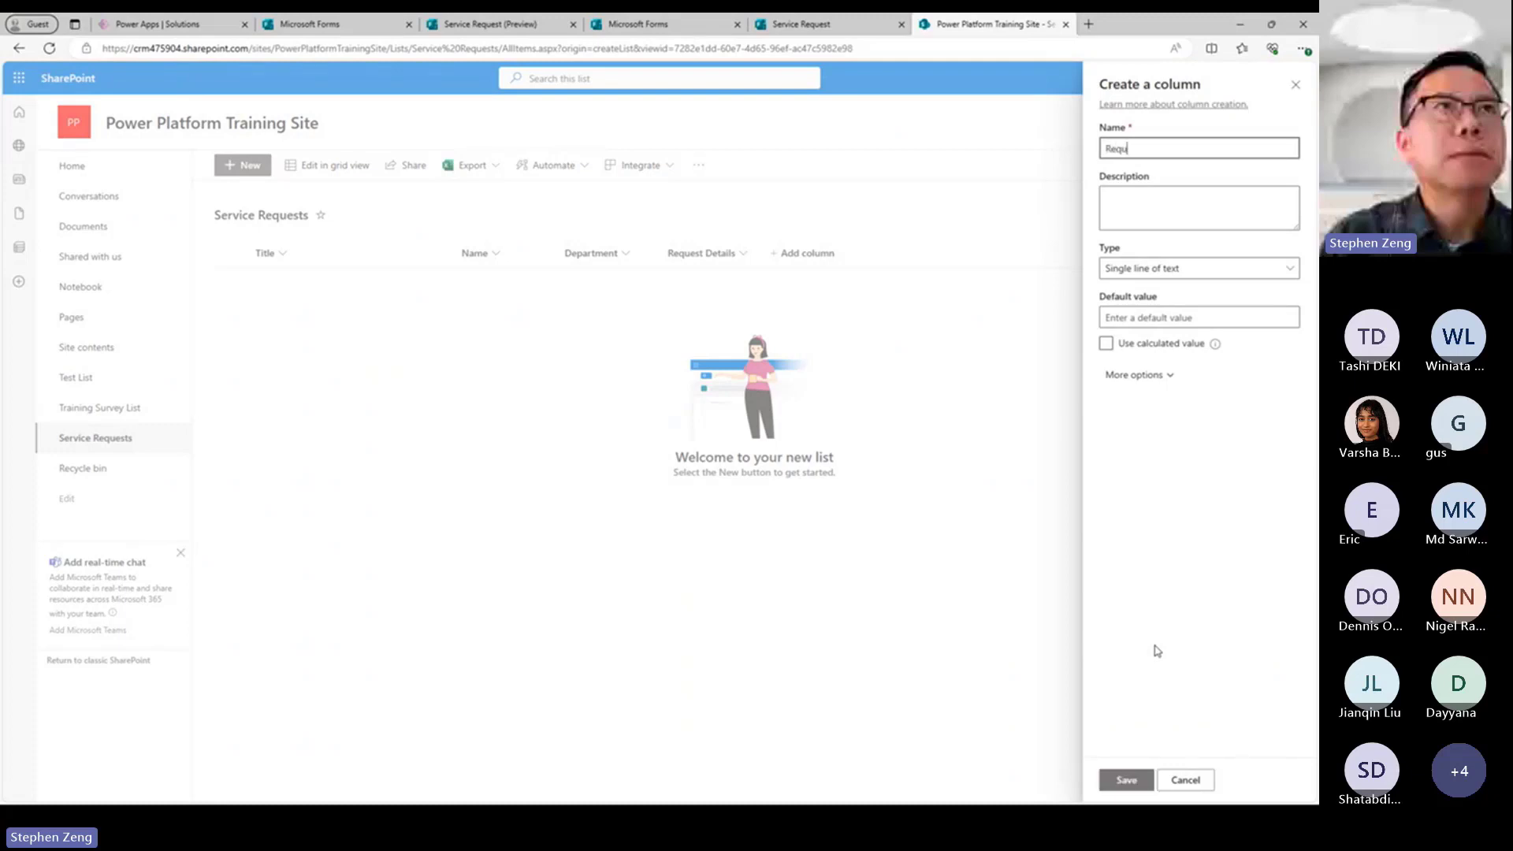
pyautogui.press('BackSpace')
pyautogui.press('BackSpace')
pyautogui.write('Email')
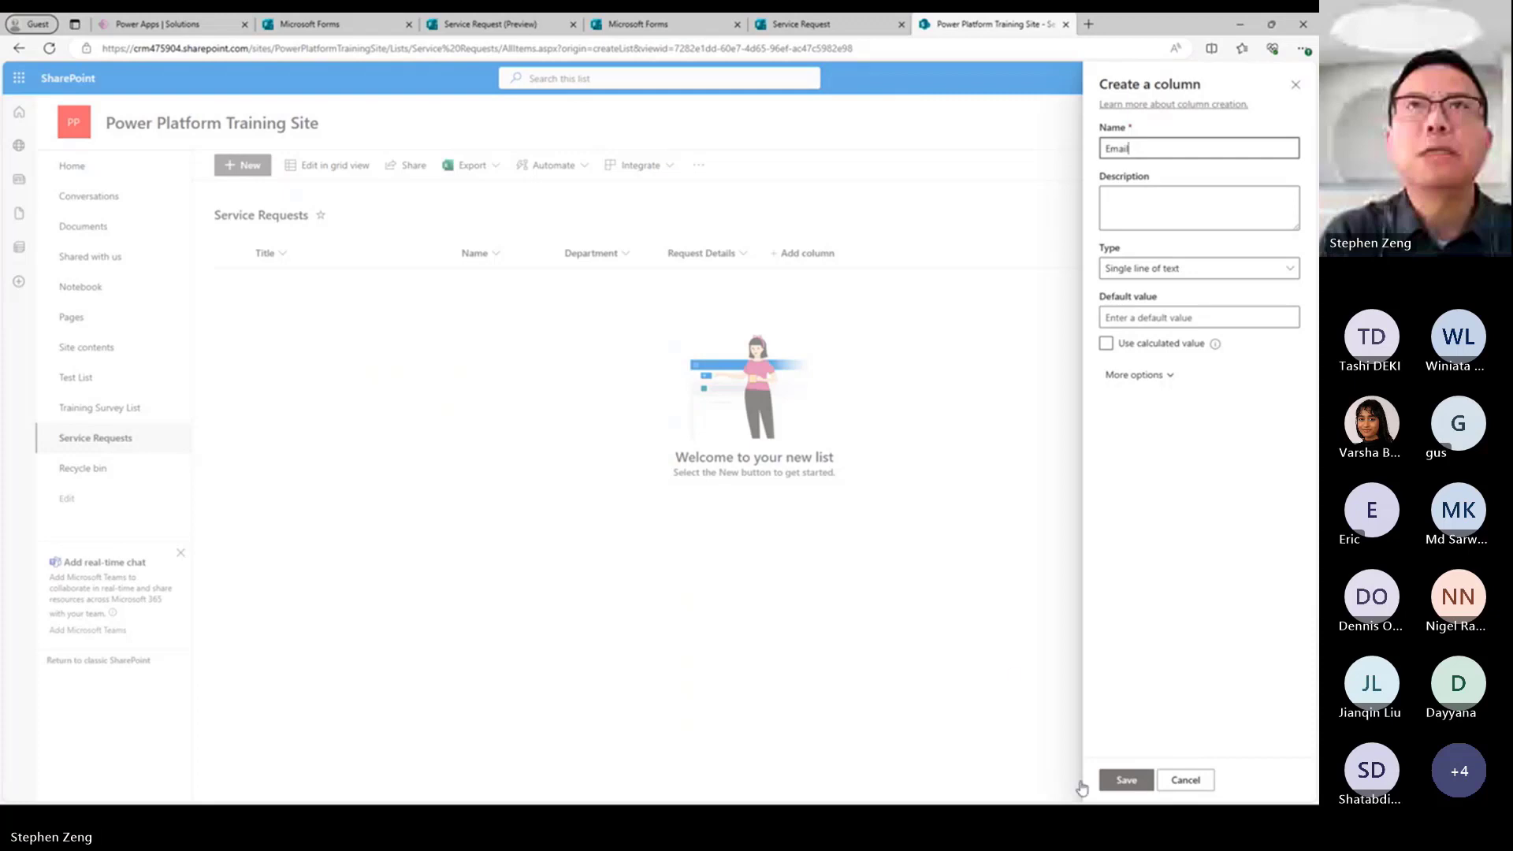
pyautogui.click(1125, 780)
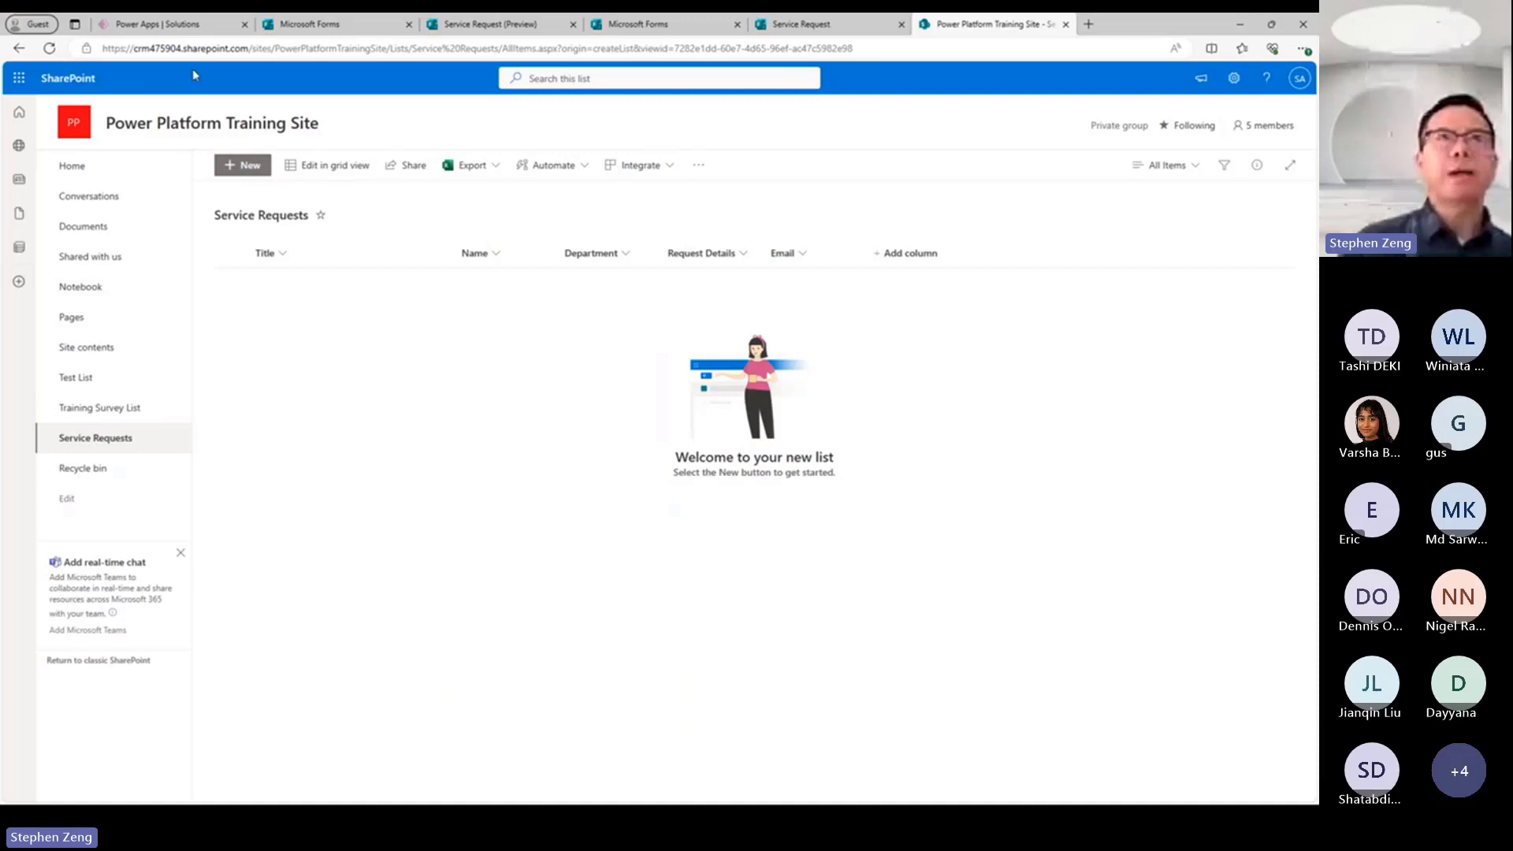
# Switch to Power Apps and start a new automated cloud flow from blank.
pyautogui.click(157, 28)
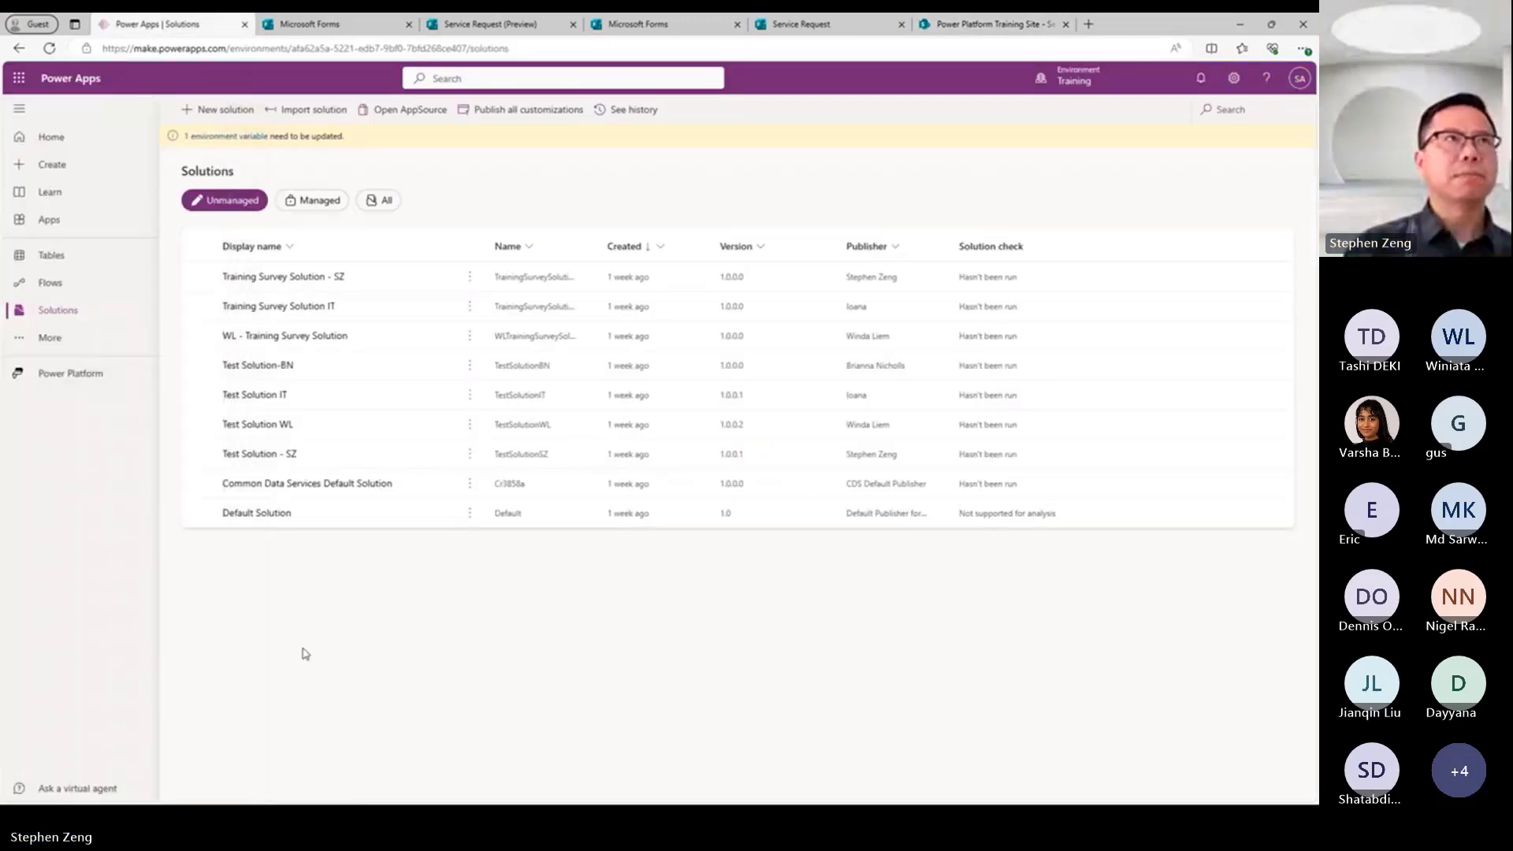
pyautogui.click(54, 285)
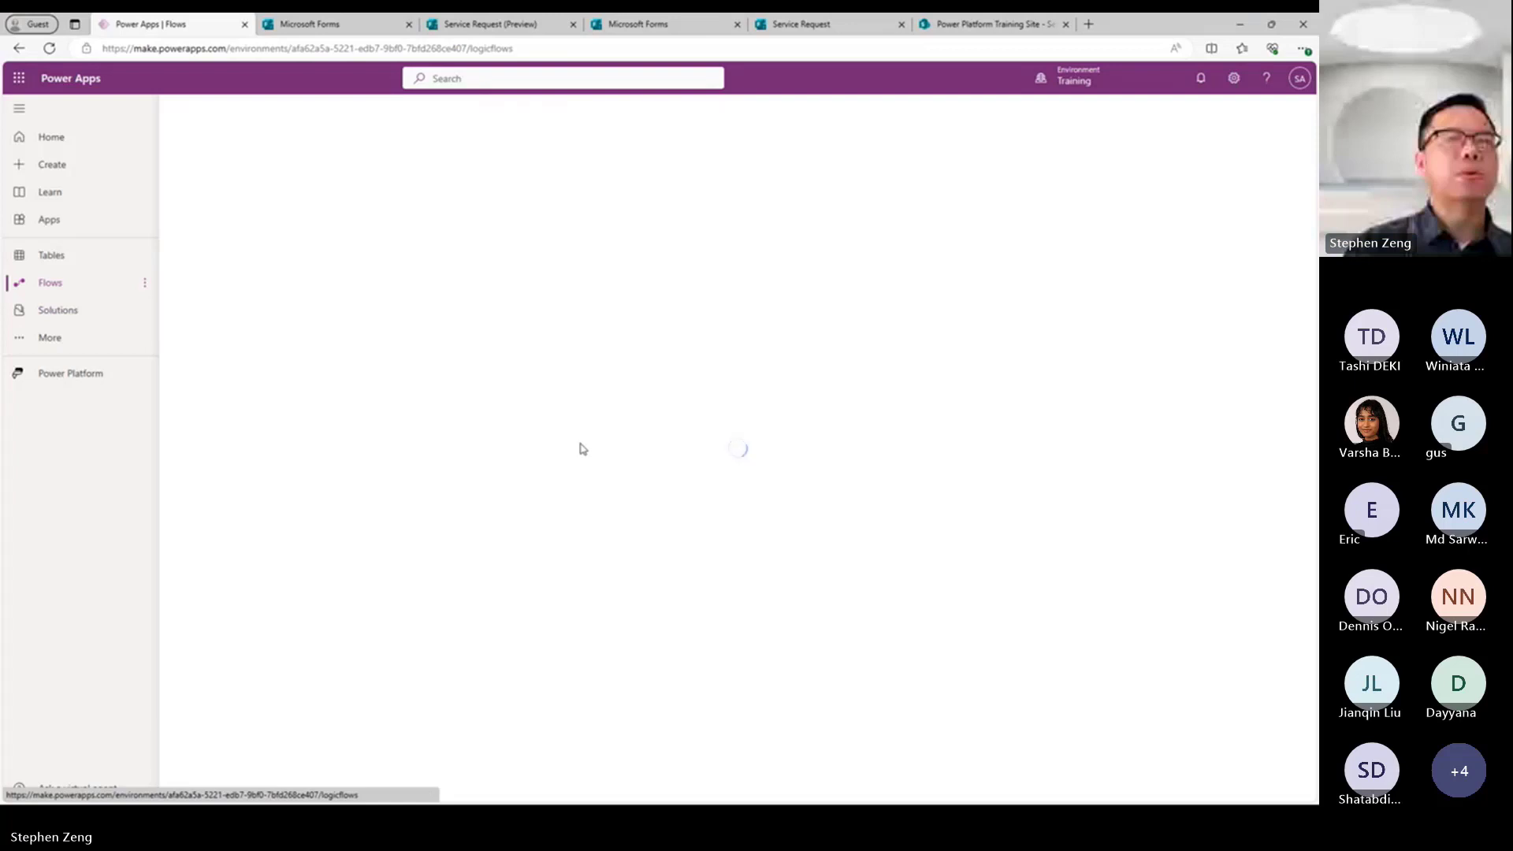
pyautogui.click(253, 113)
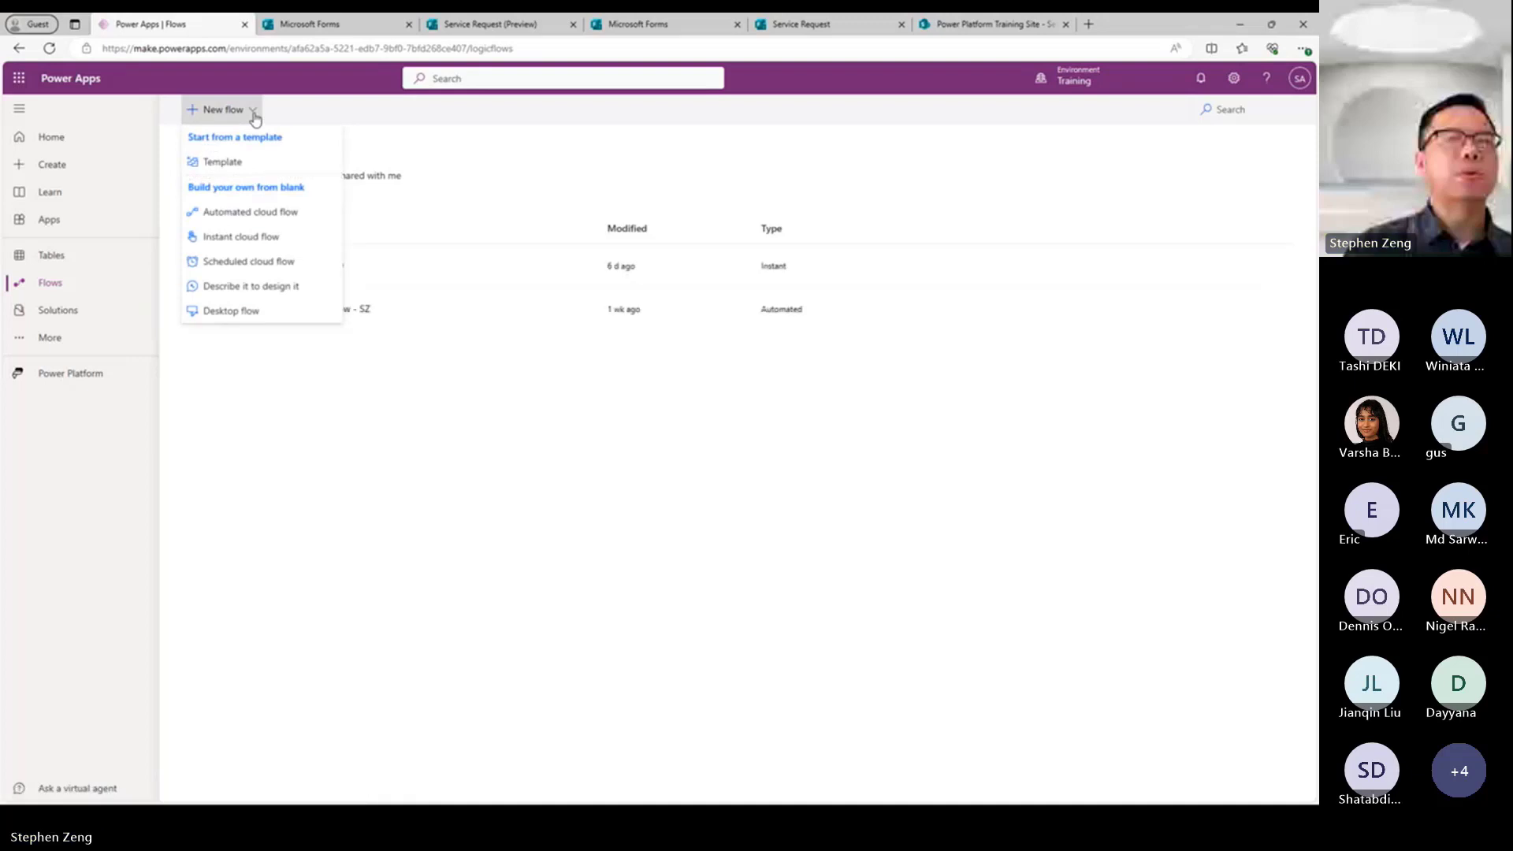
pyautogui.click(234, 215)
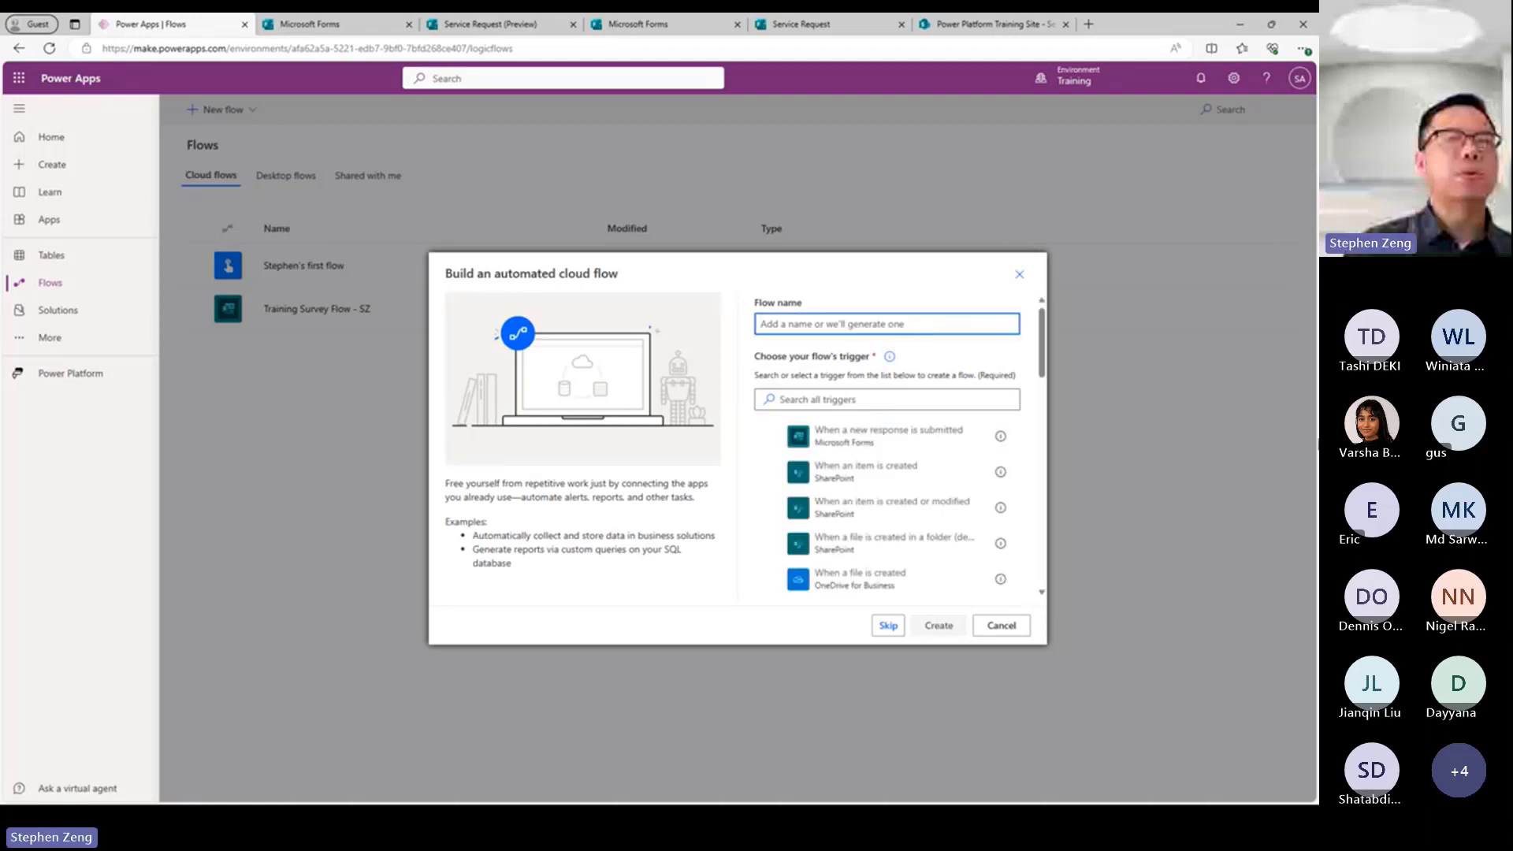
# Name the flow "Service Request Flow" and create it with the Microsoft Forms trigger "When a new response is submitted".
pyautogui.write('Service REue')
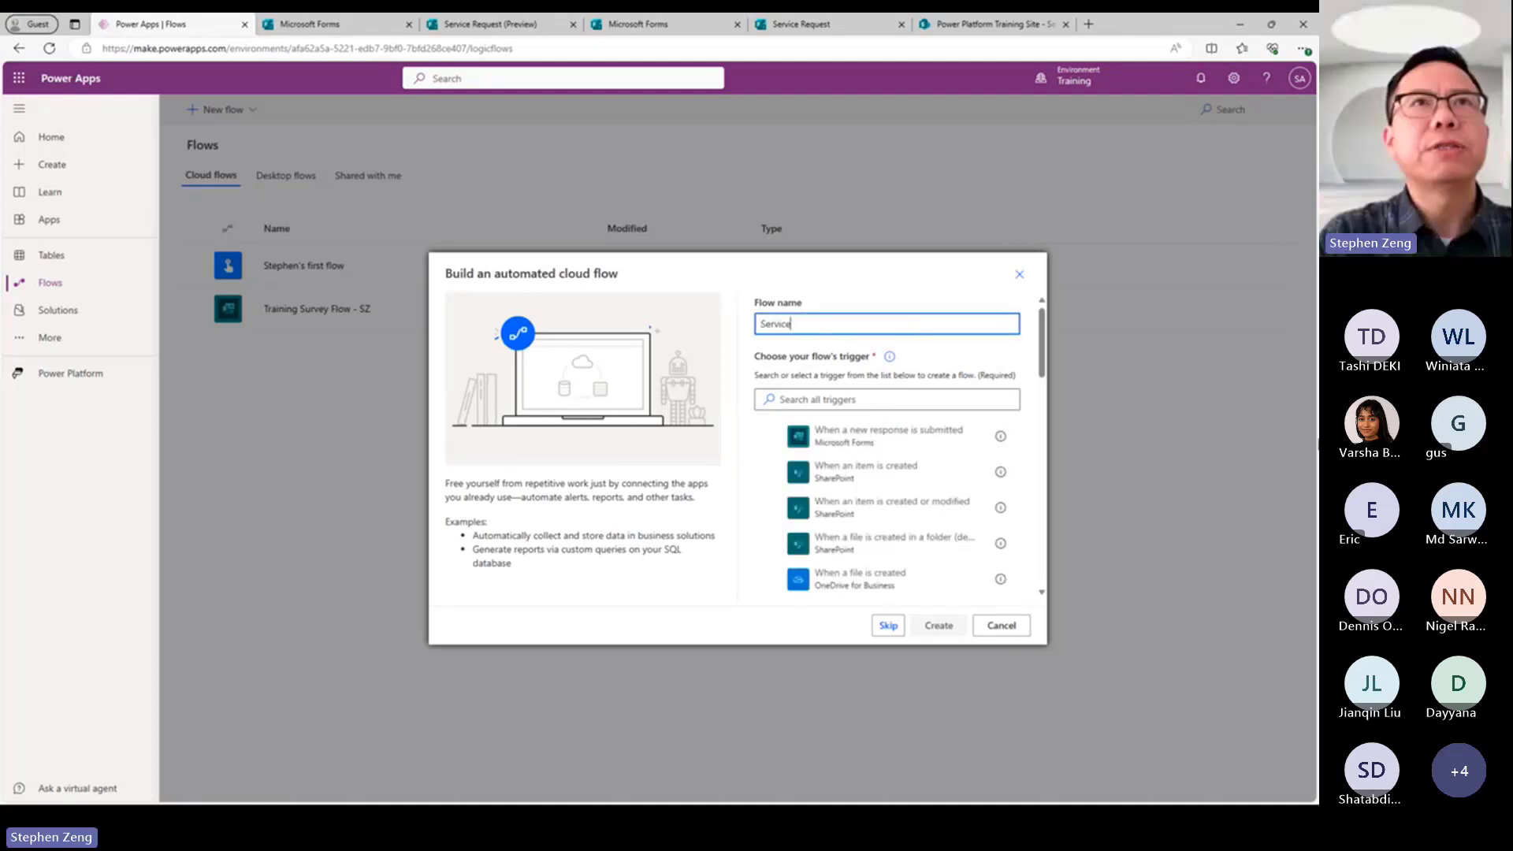
pyautogui.press('BackSpace')
pyautogui.press('BackSpace')
pyautogui.press('BackSpace')
pyautogui.write('eq')
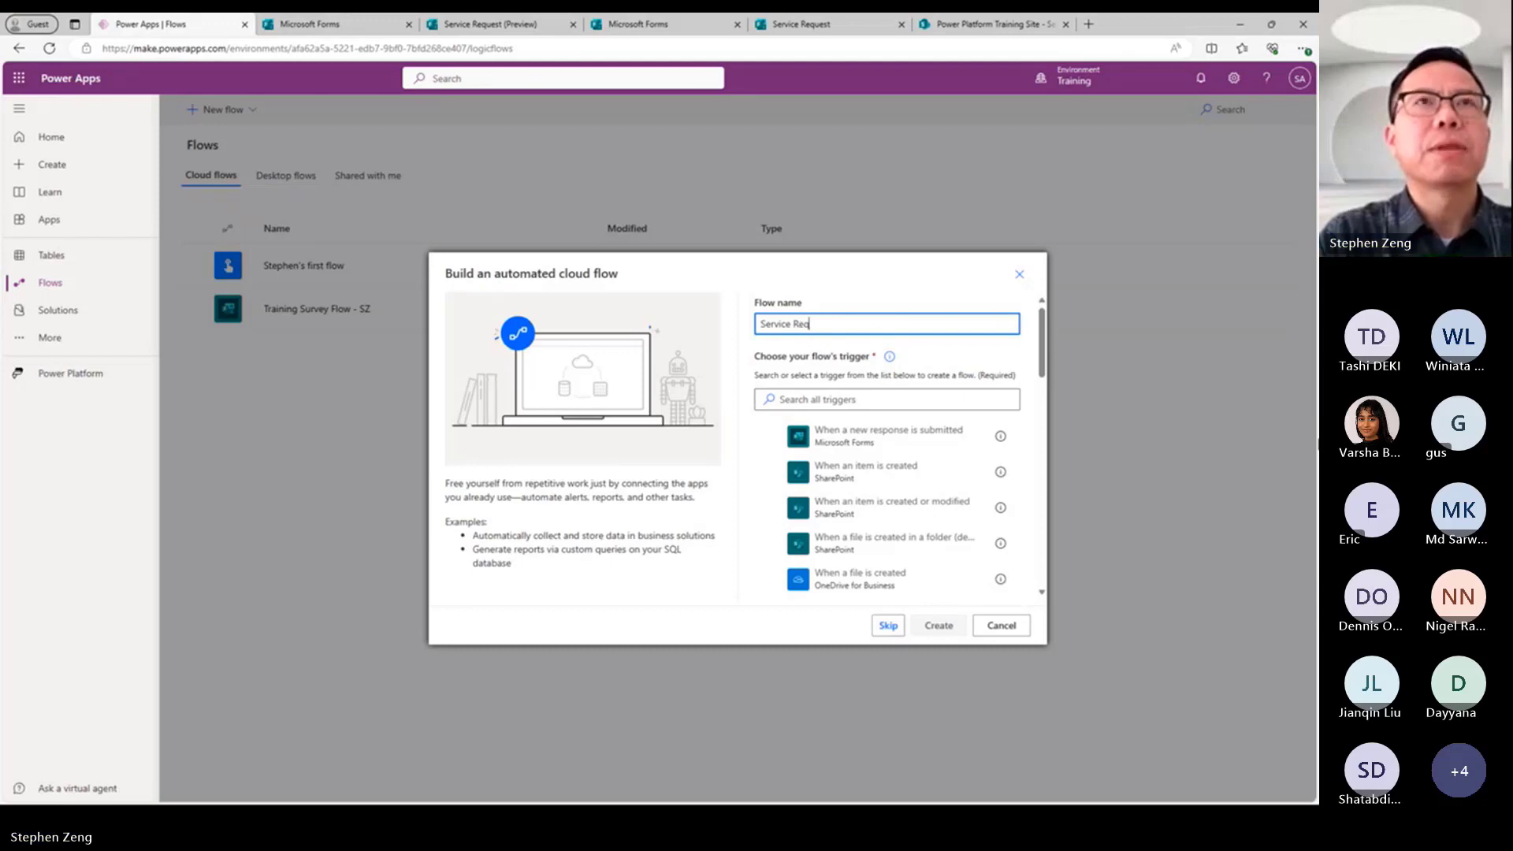
pyautogui.write('uest Flow')
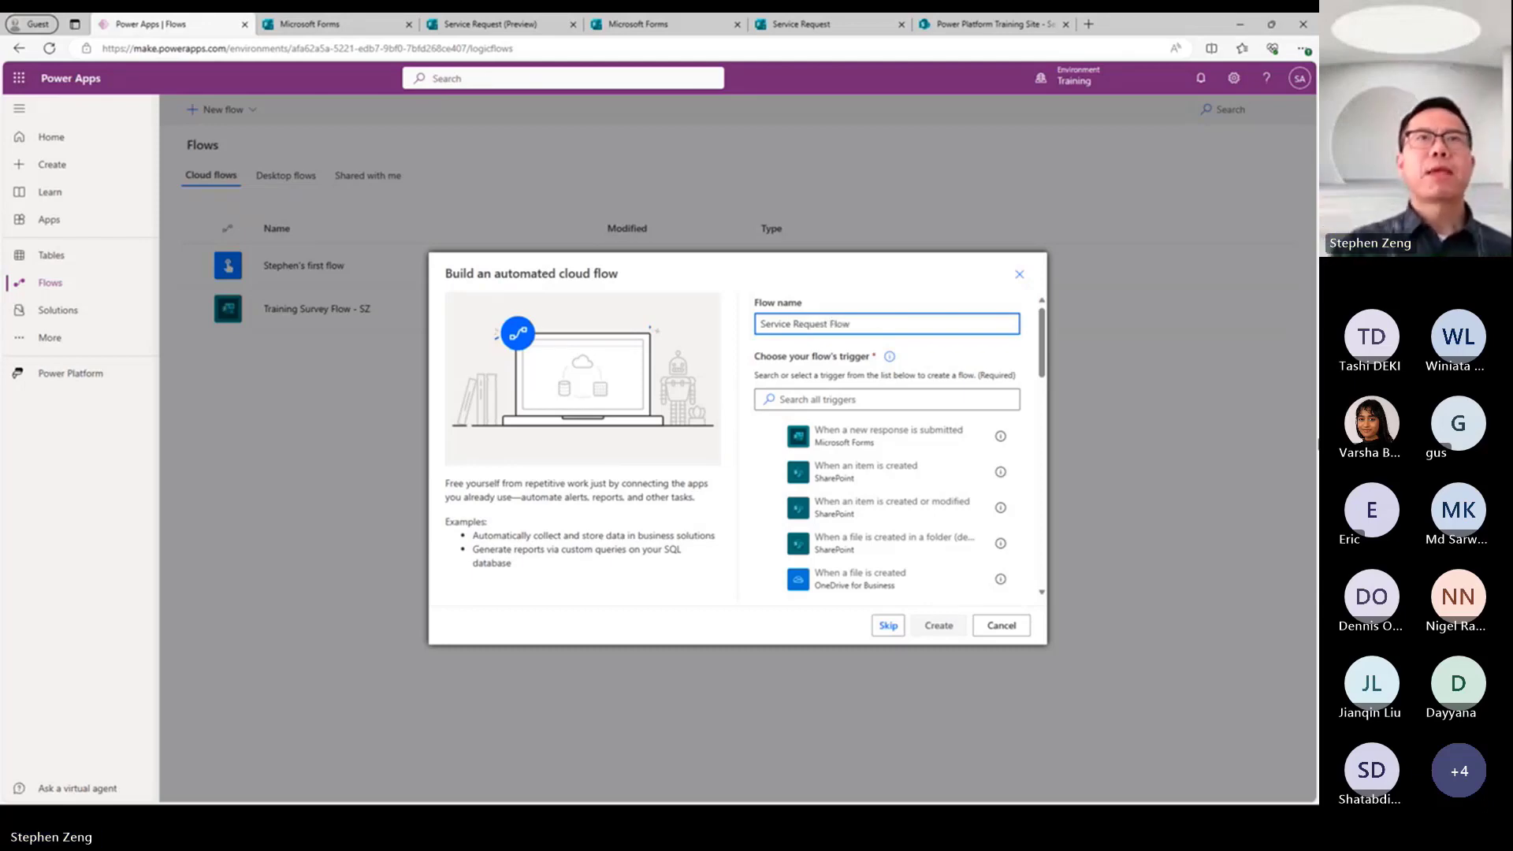
pyautogui.click(852, 441)
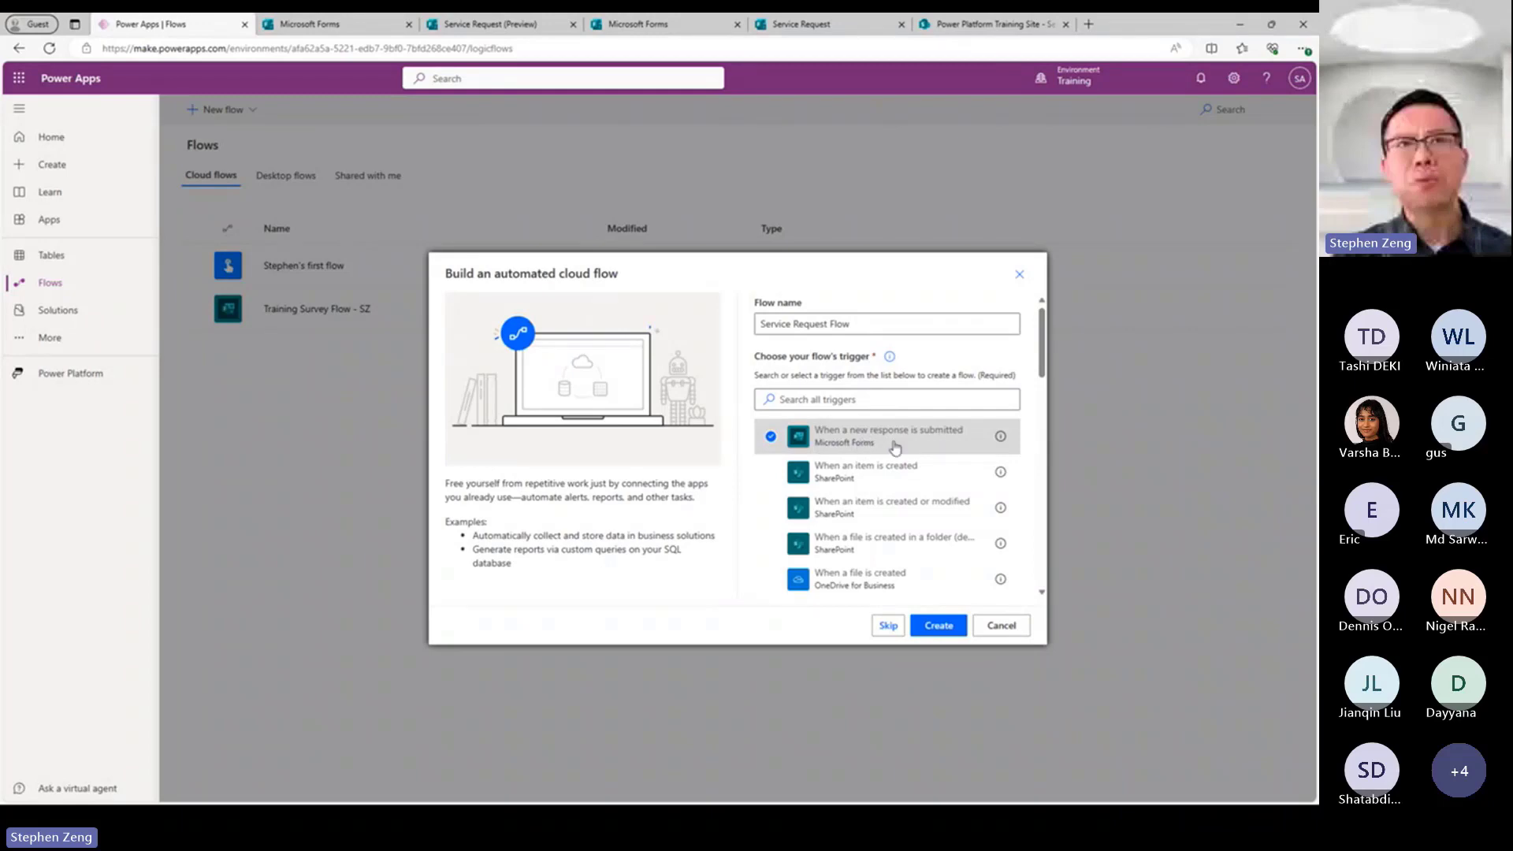
pyautogui.click(932, 627)
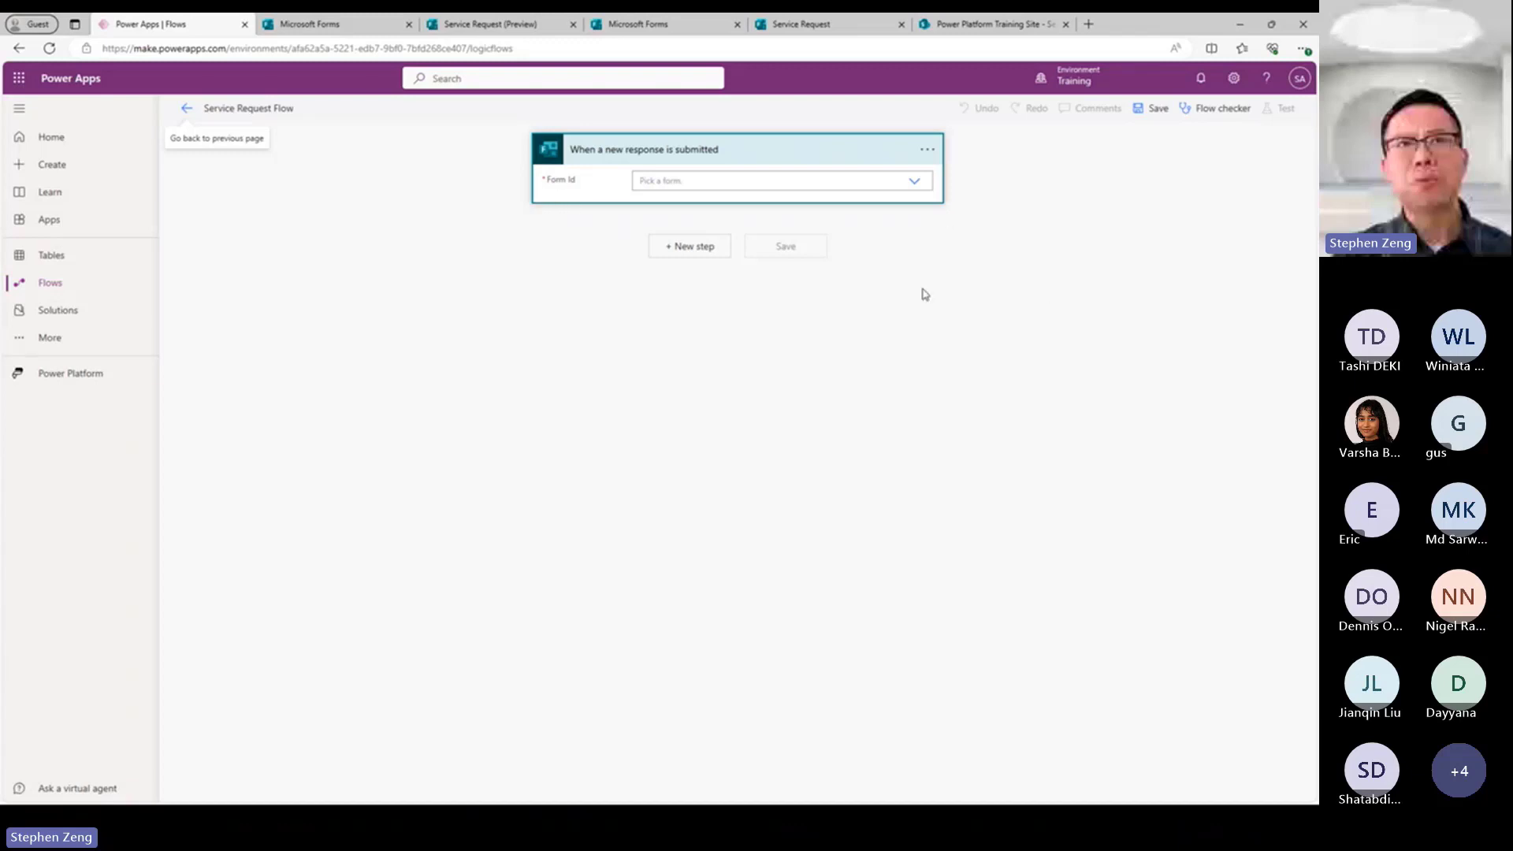
# Set the trigger's Form Id to the Service Request form.
pyautogui.click(913, 181)
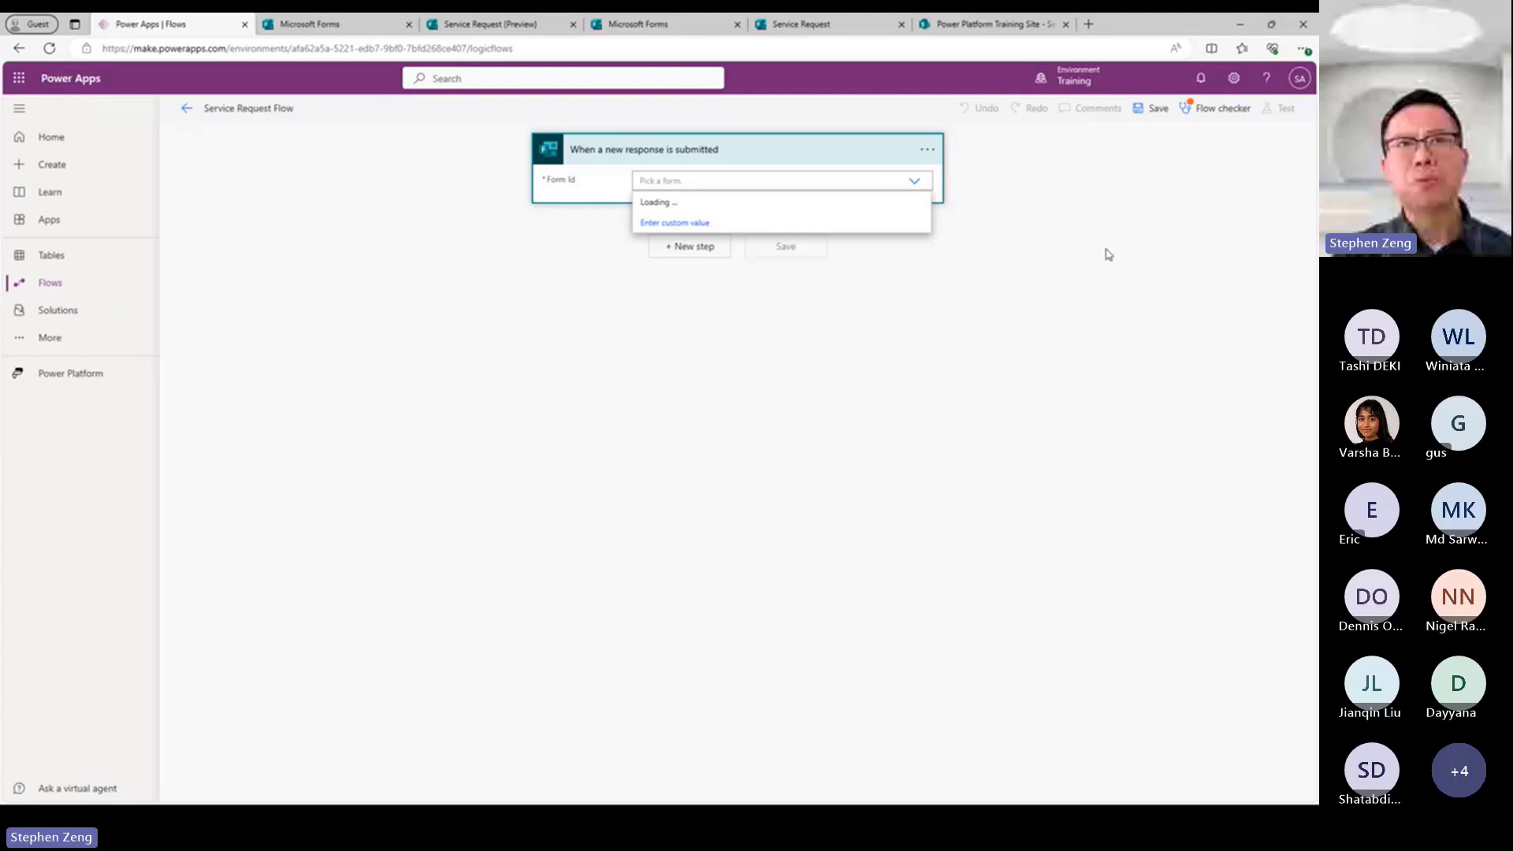
pyautogui.click(1095, 325)
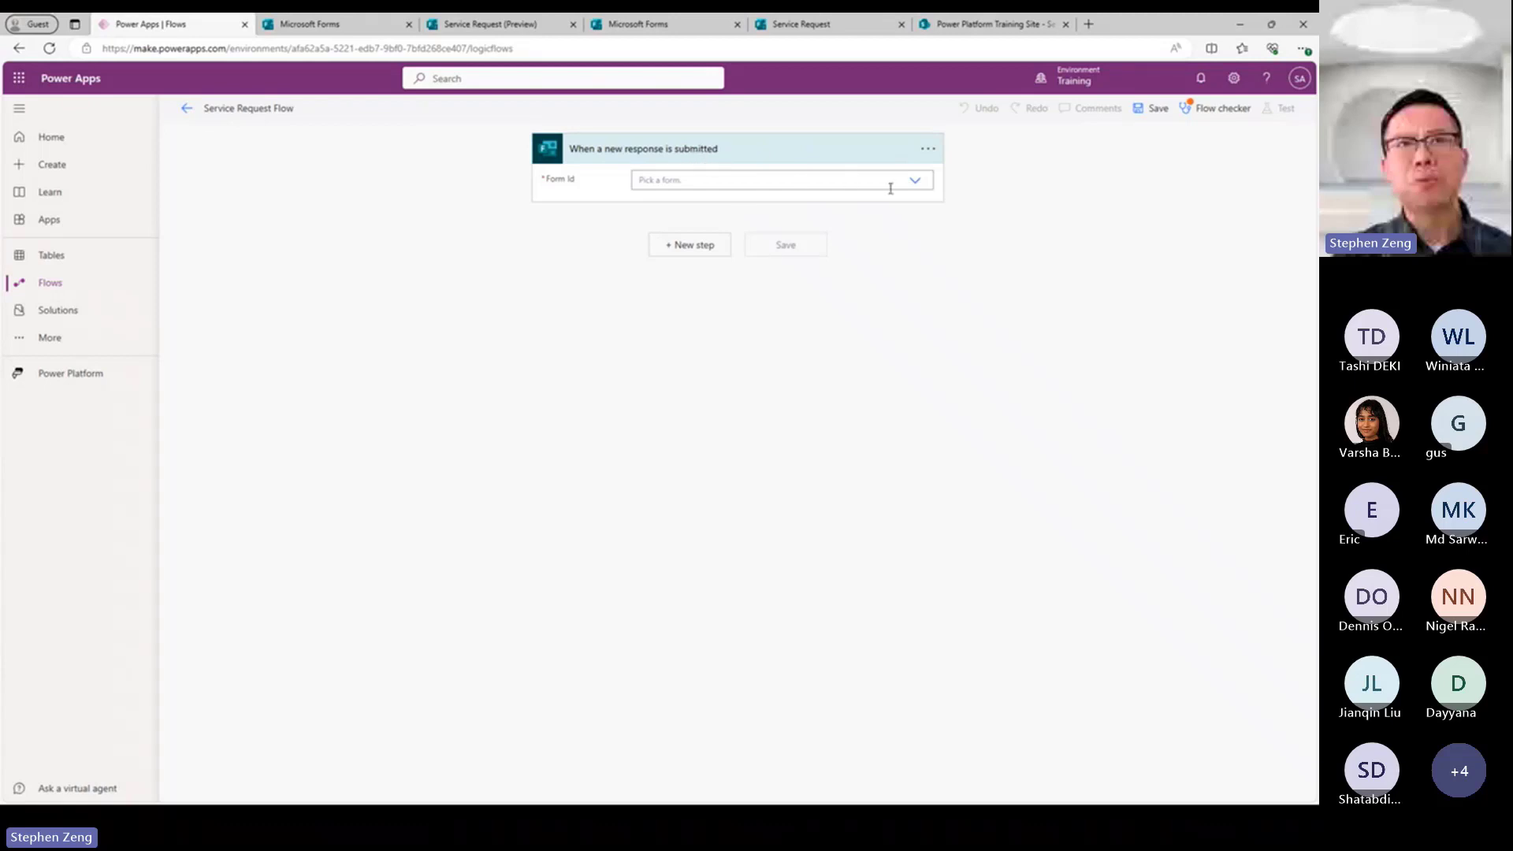
pyautogui.click(914, 183)
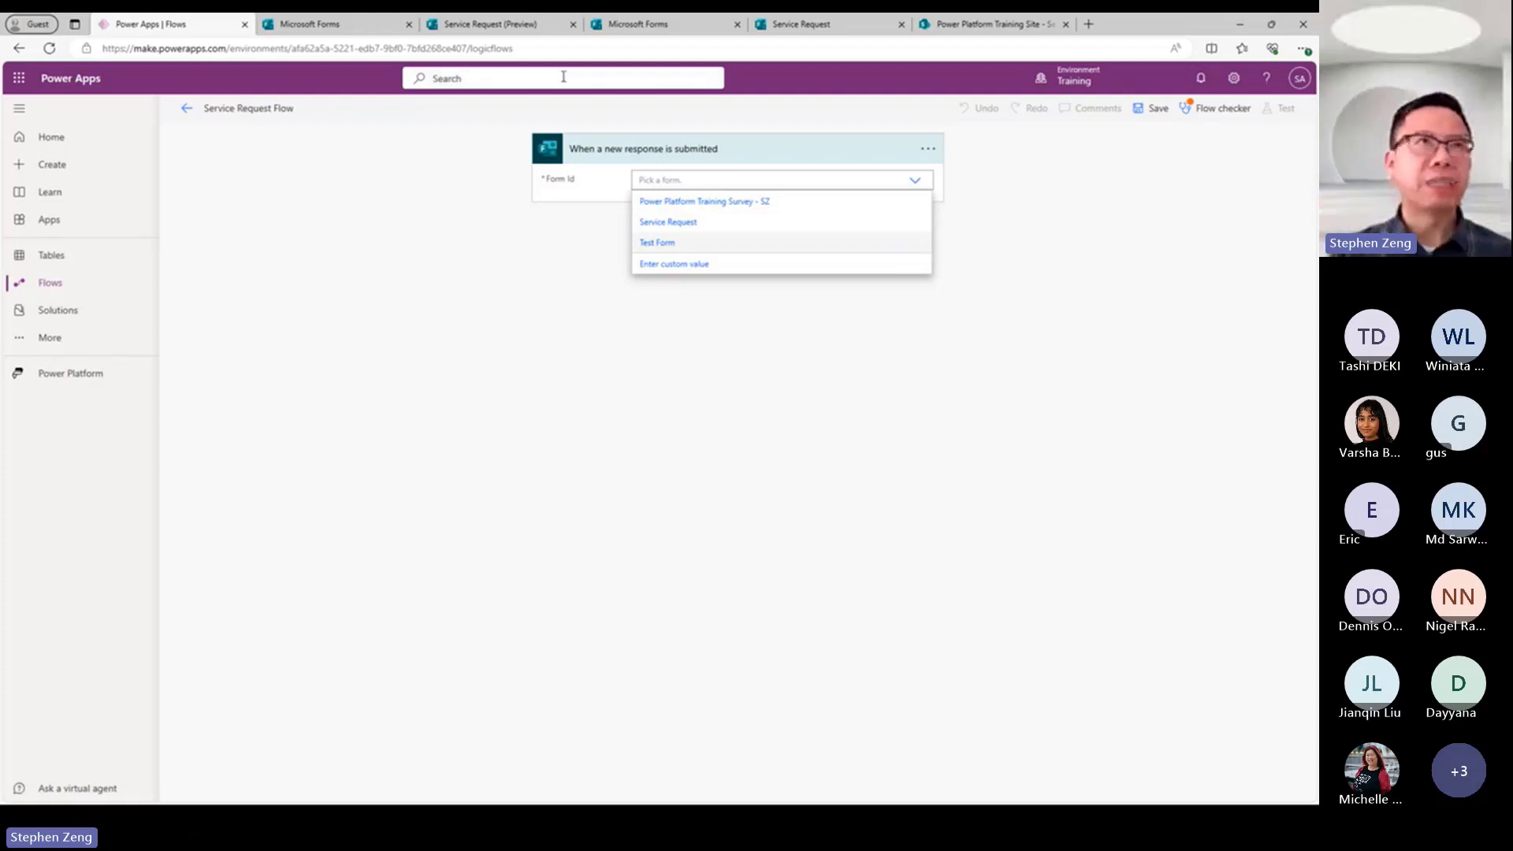
pyautogui.click(696, 227)
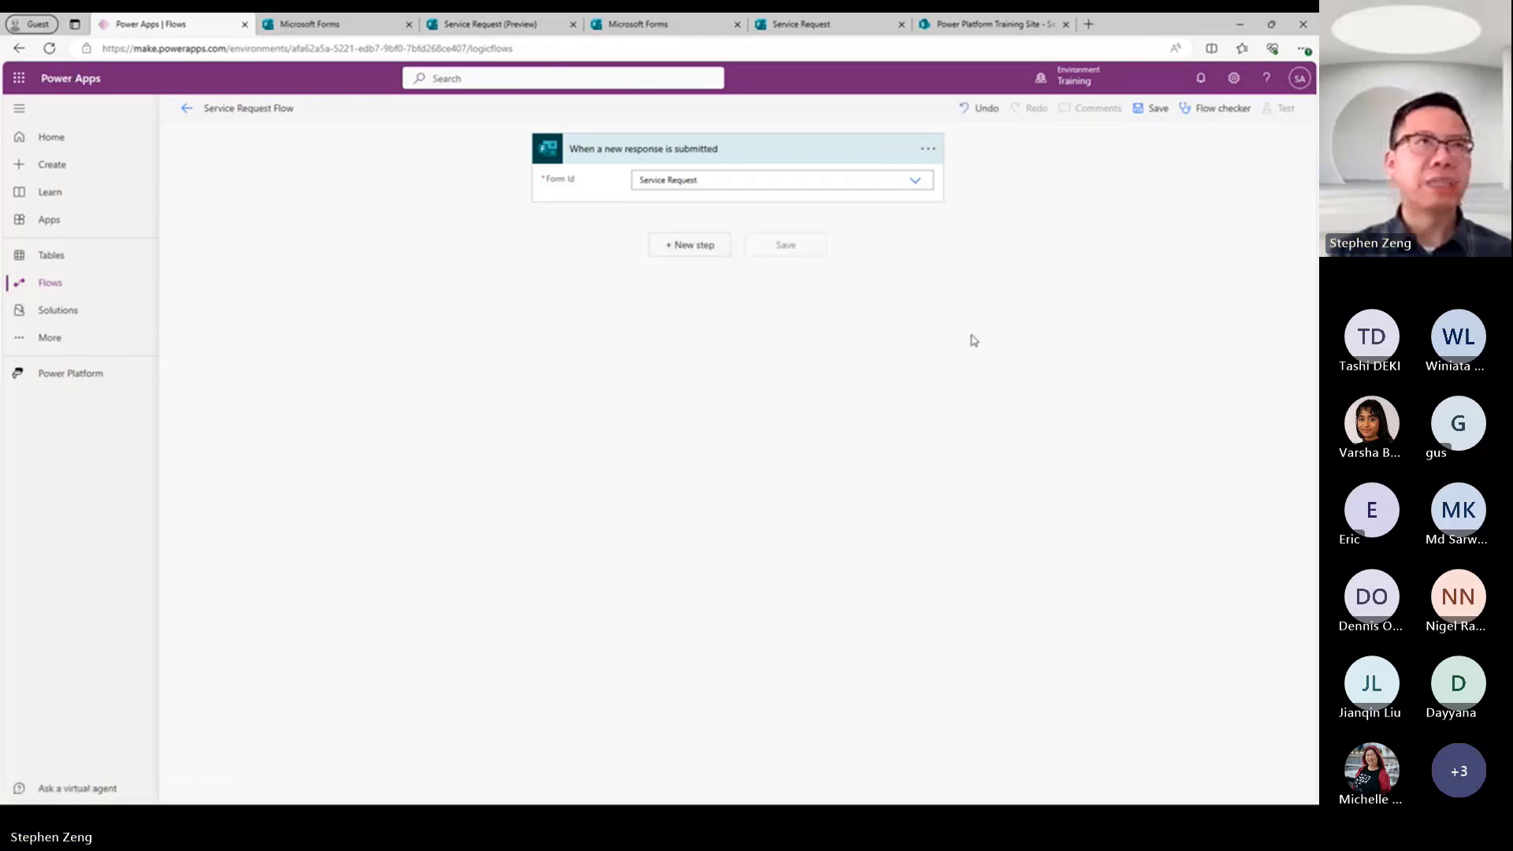
# Add the Microsoft Forms action "Get response details" after the trigger.
pyautogui.click(692, 247)
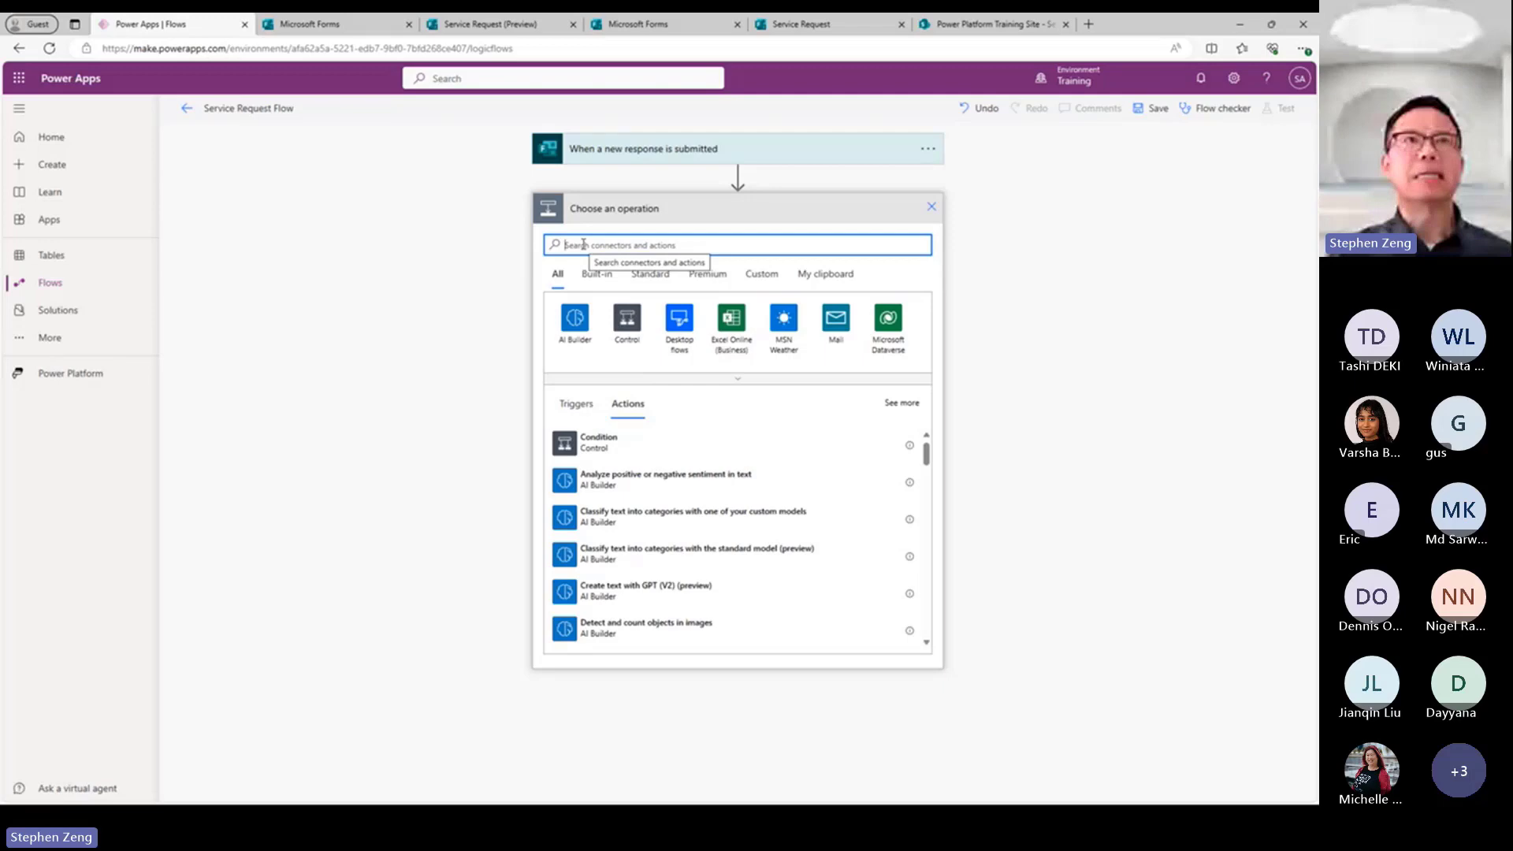
pyautogui.write('forms')
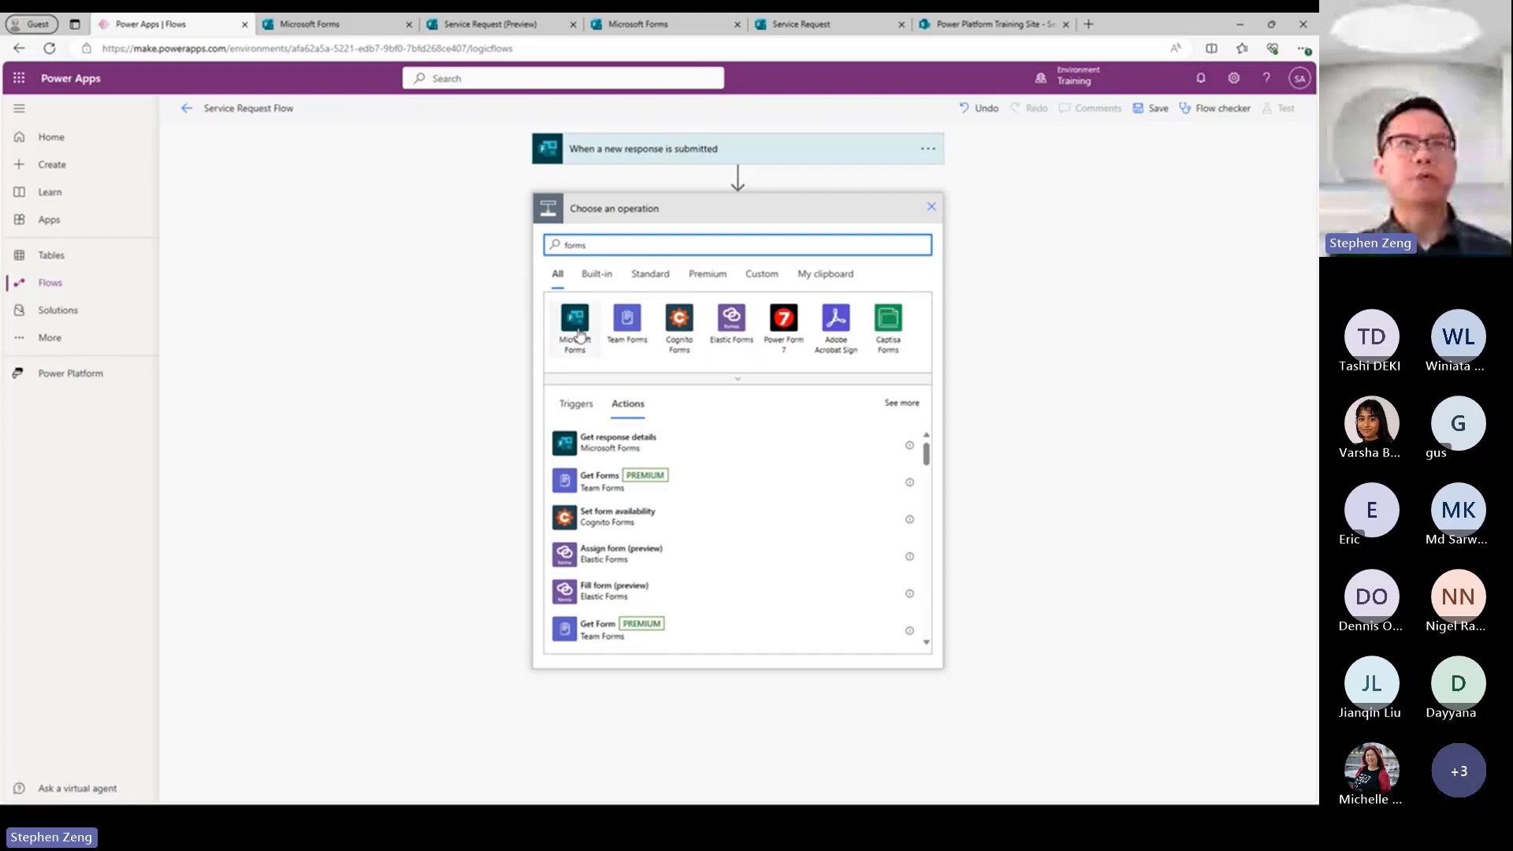
pyautogui.click(578, 331)
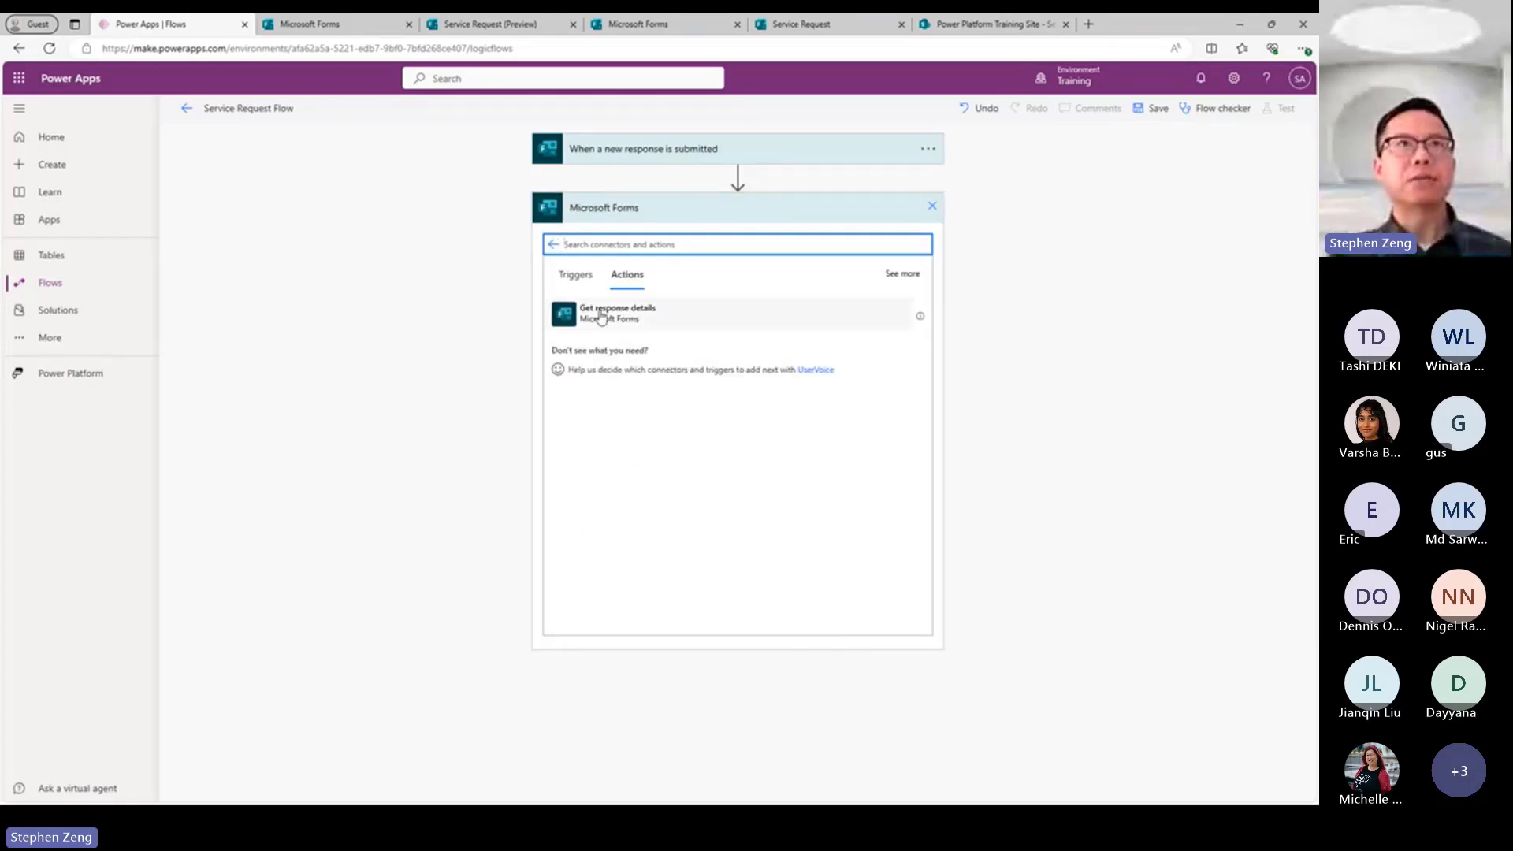
pyautogui.click(601, 313)
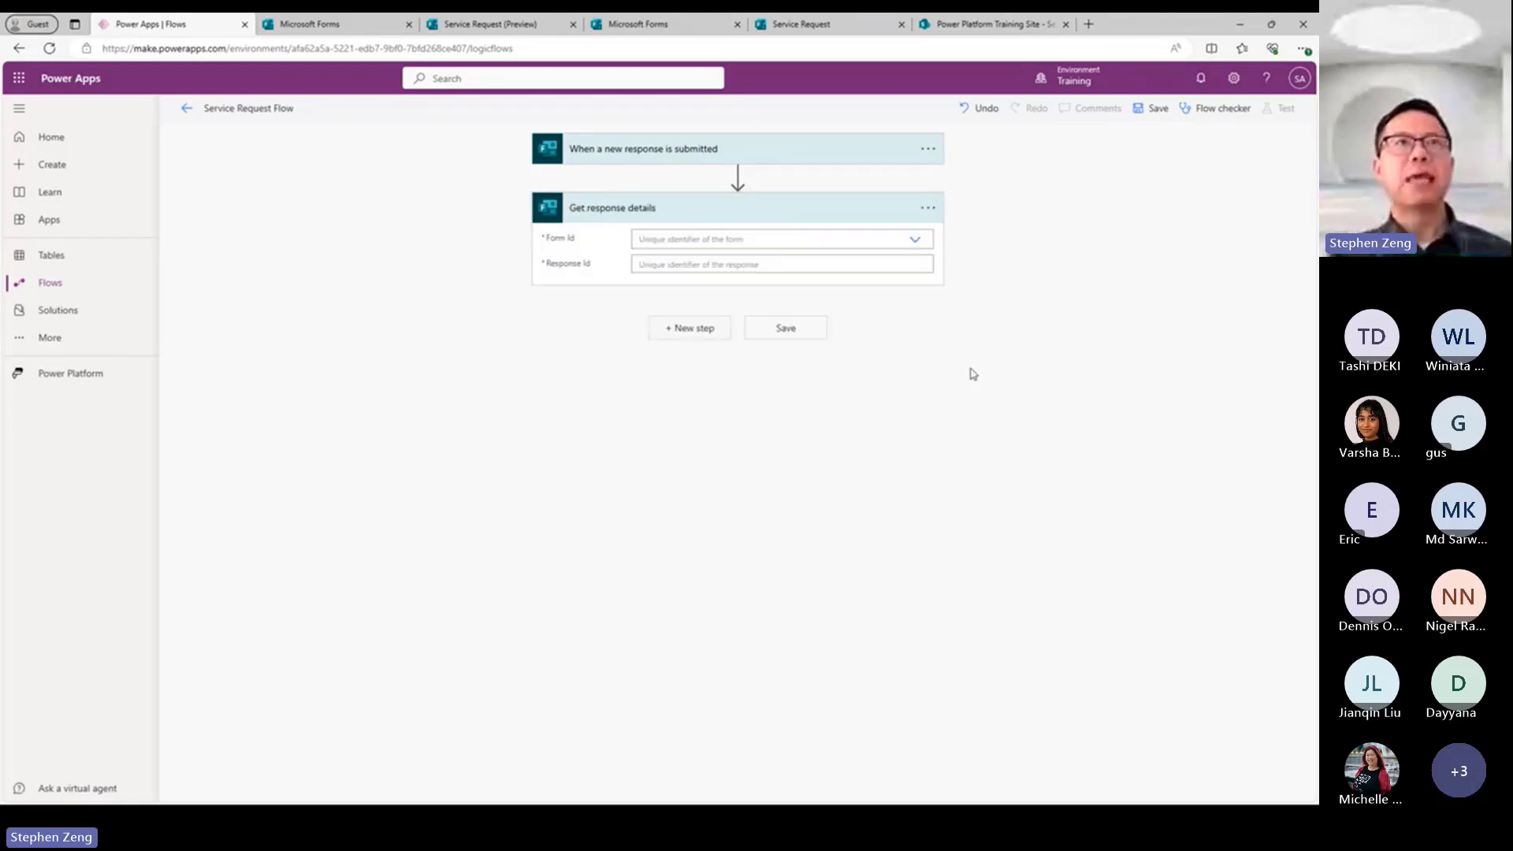
# Set the Get response details action's Form Id to Service Request and its Response Id to the trigger's Response Id dynamic content.
pyautogui.click(915, 240)
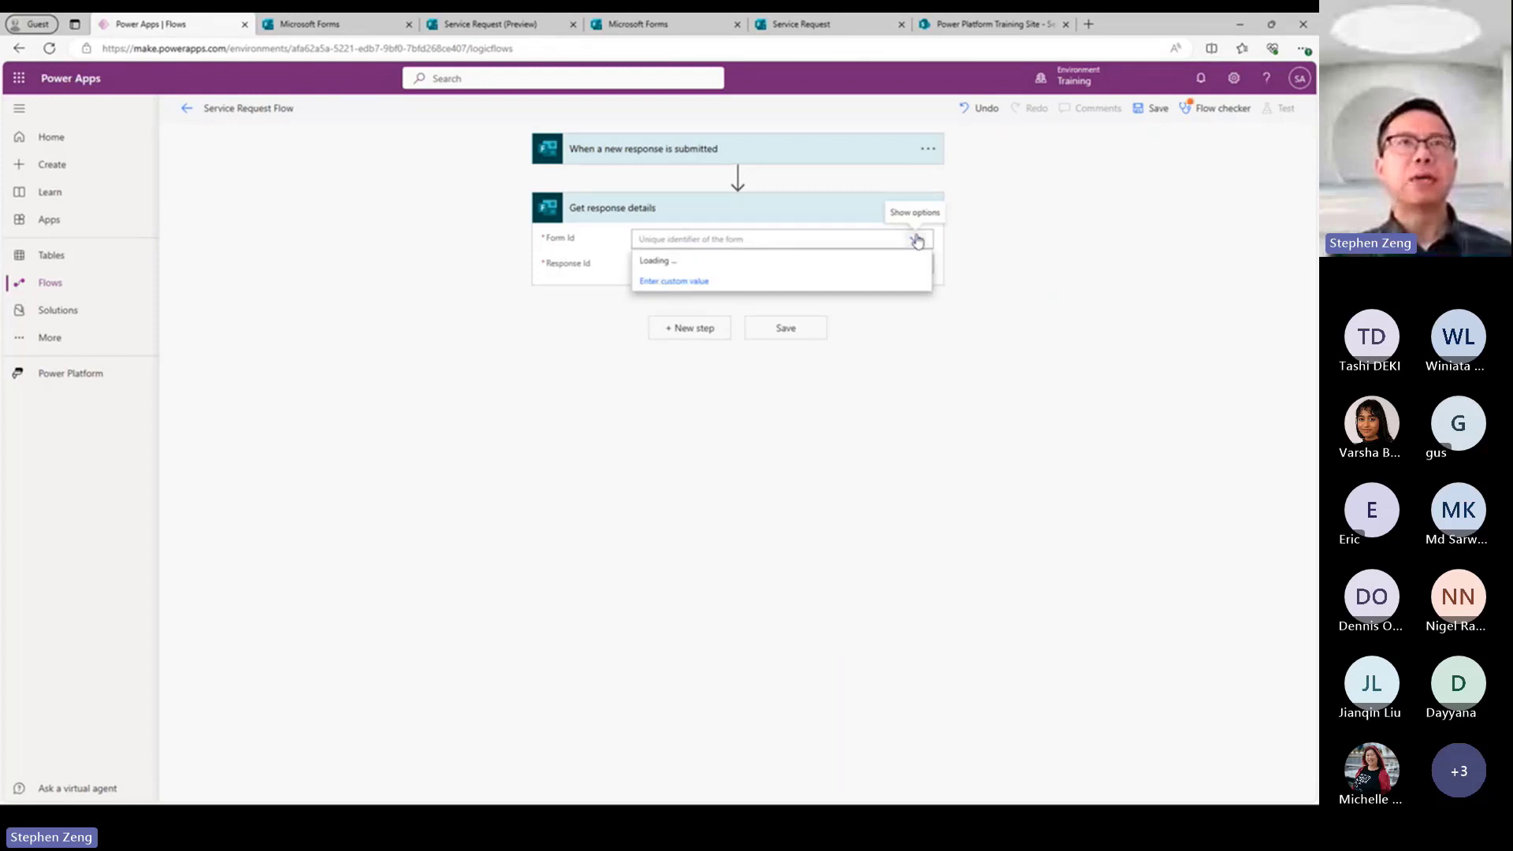
pyautogui.click(676, 282)
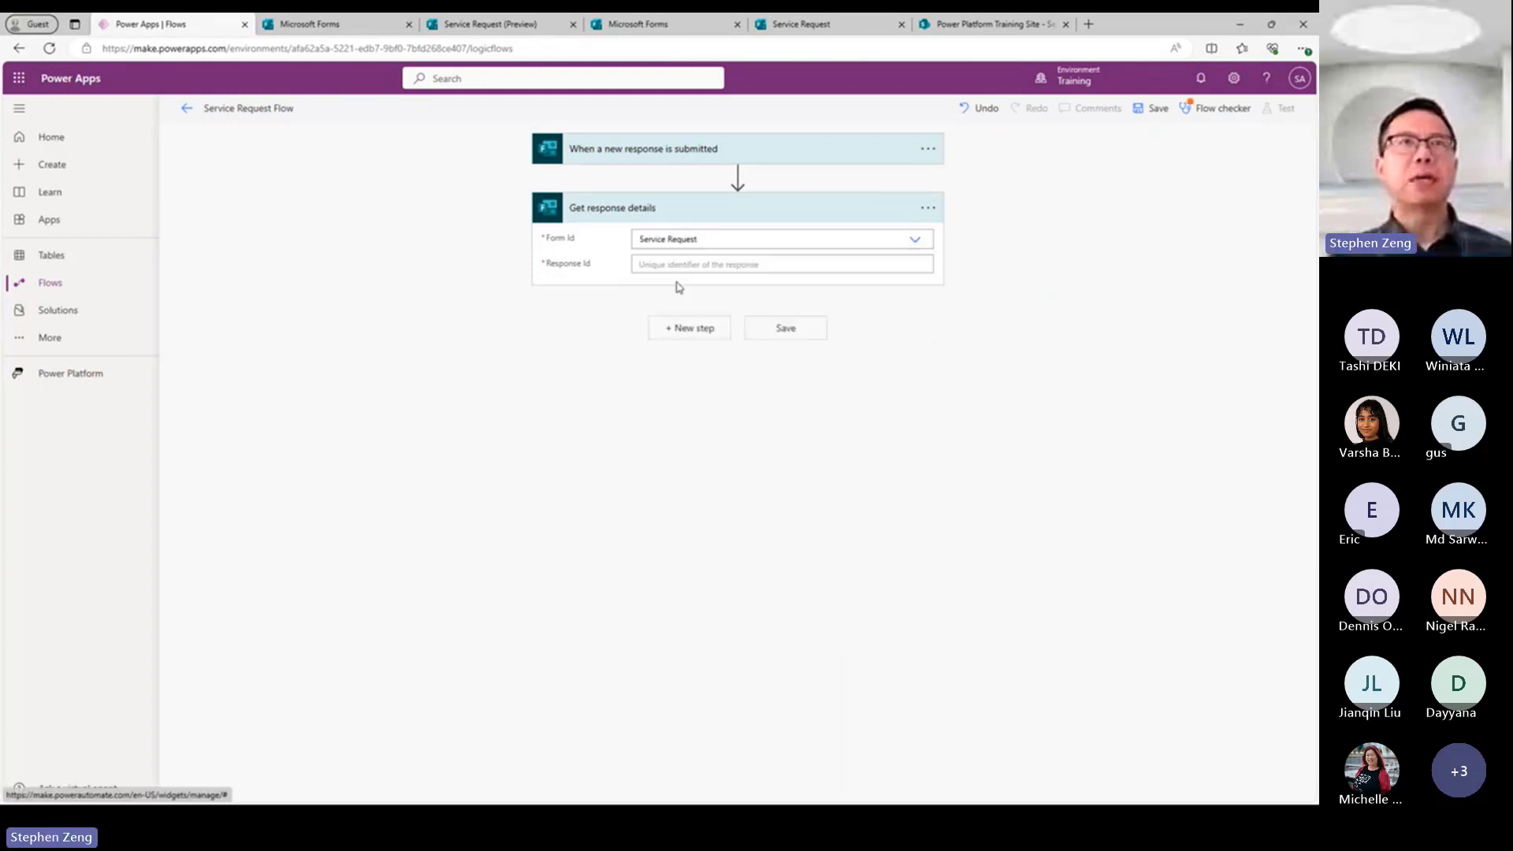
pyautogui.click(690, 265)
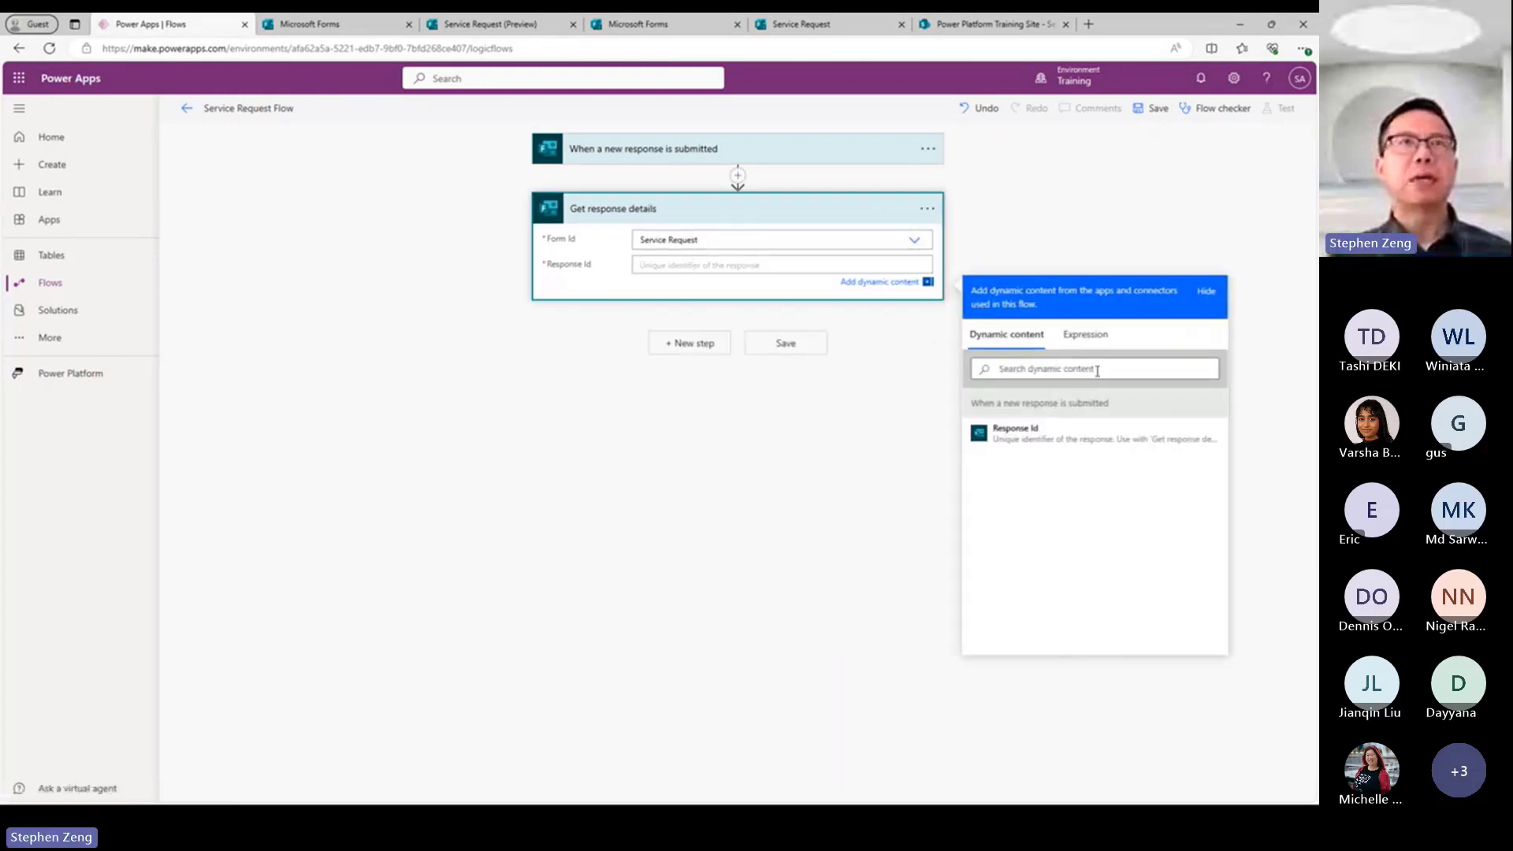
pyautogui.click(1023, 435)
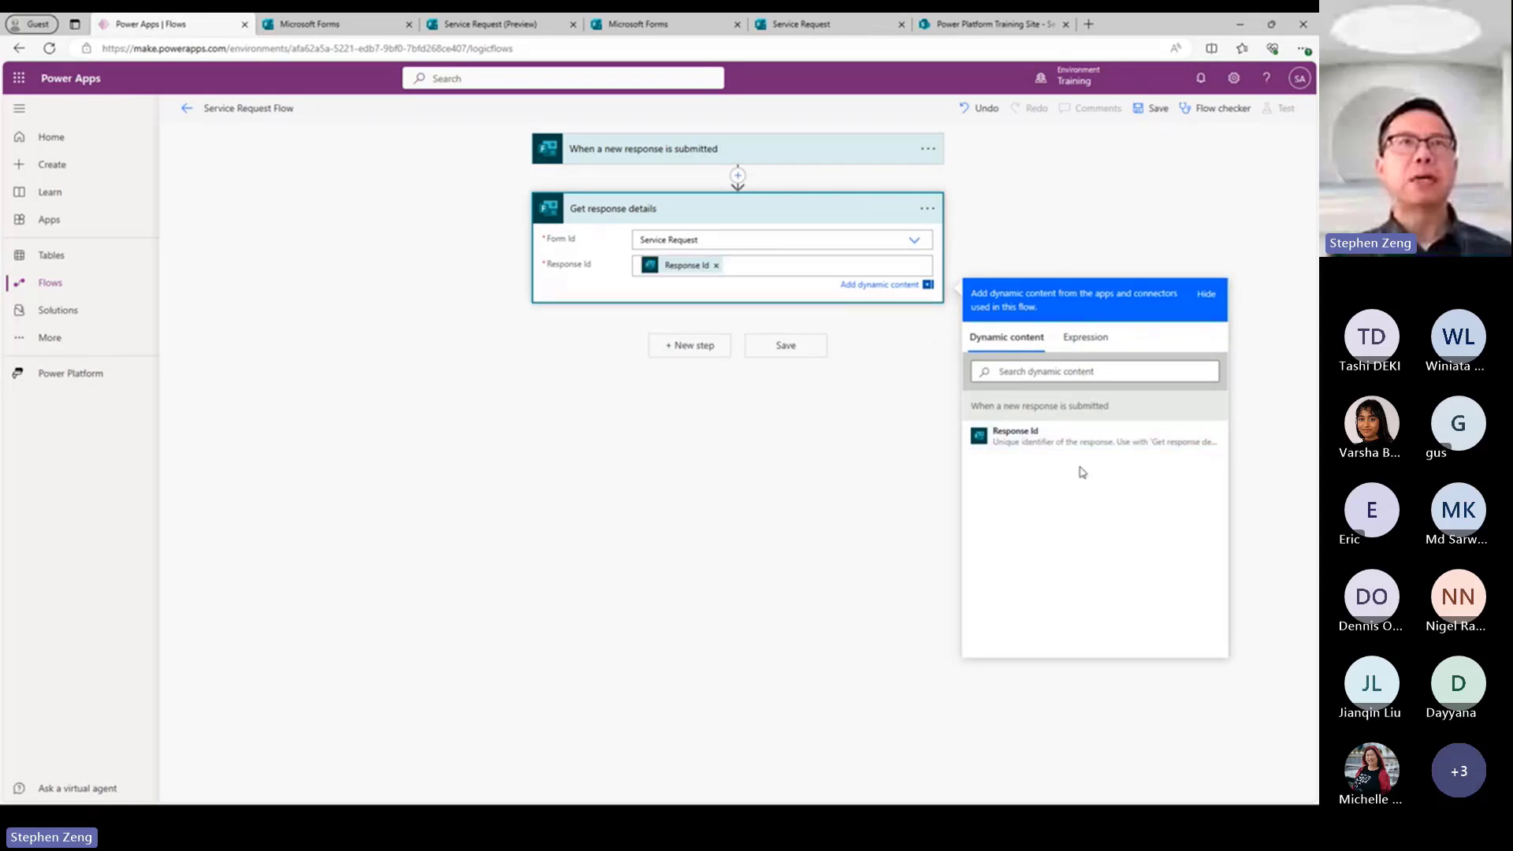
pyautogui.click(829, 569)
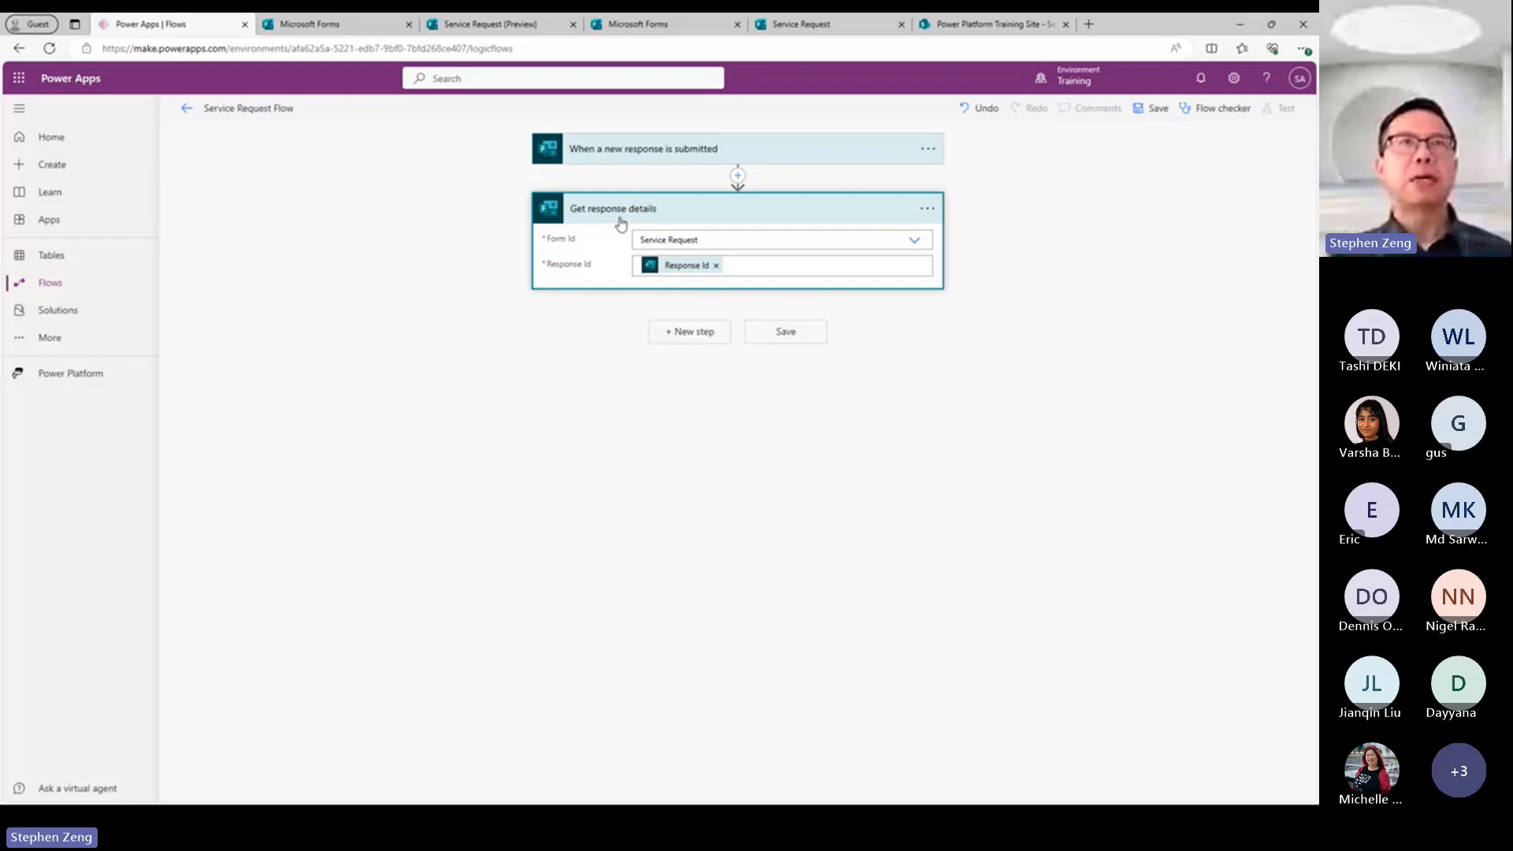
# Add the SharePoint action "Create item" after Get response details.
pyautogui.click(681, 338)
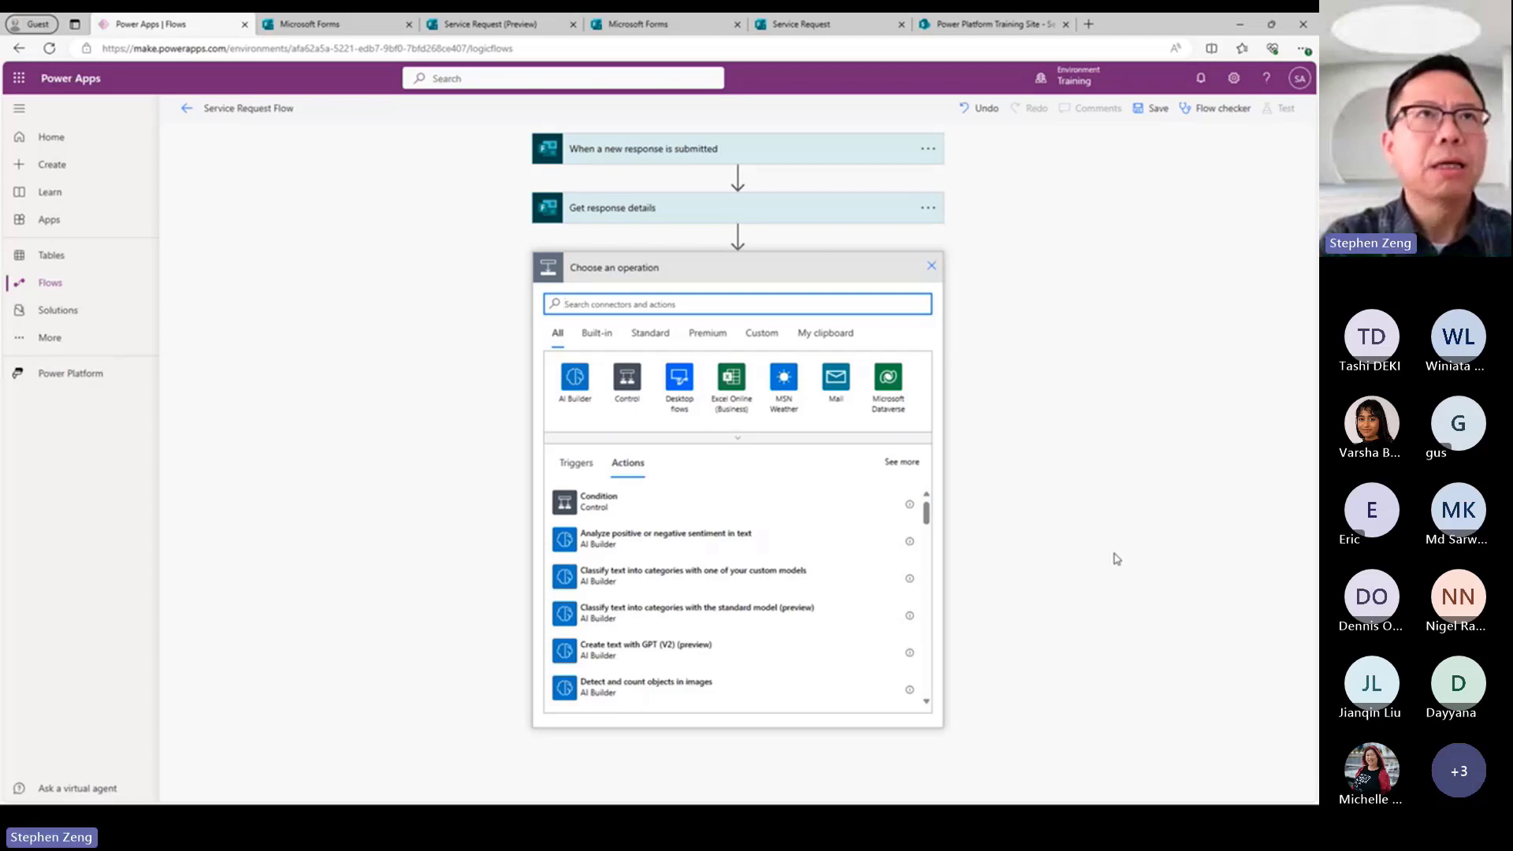
pyautogui.write('sharepoint')
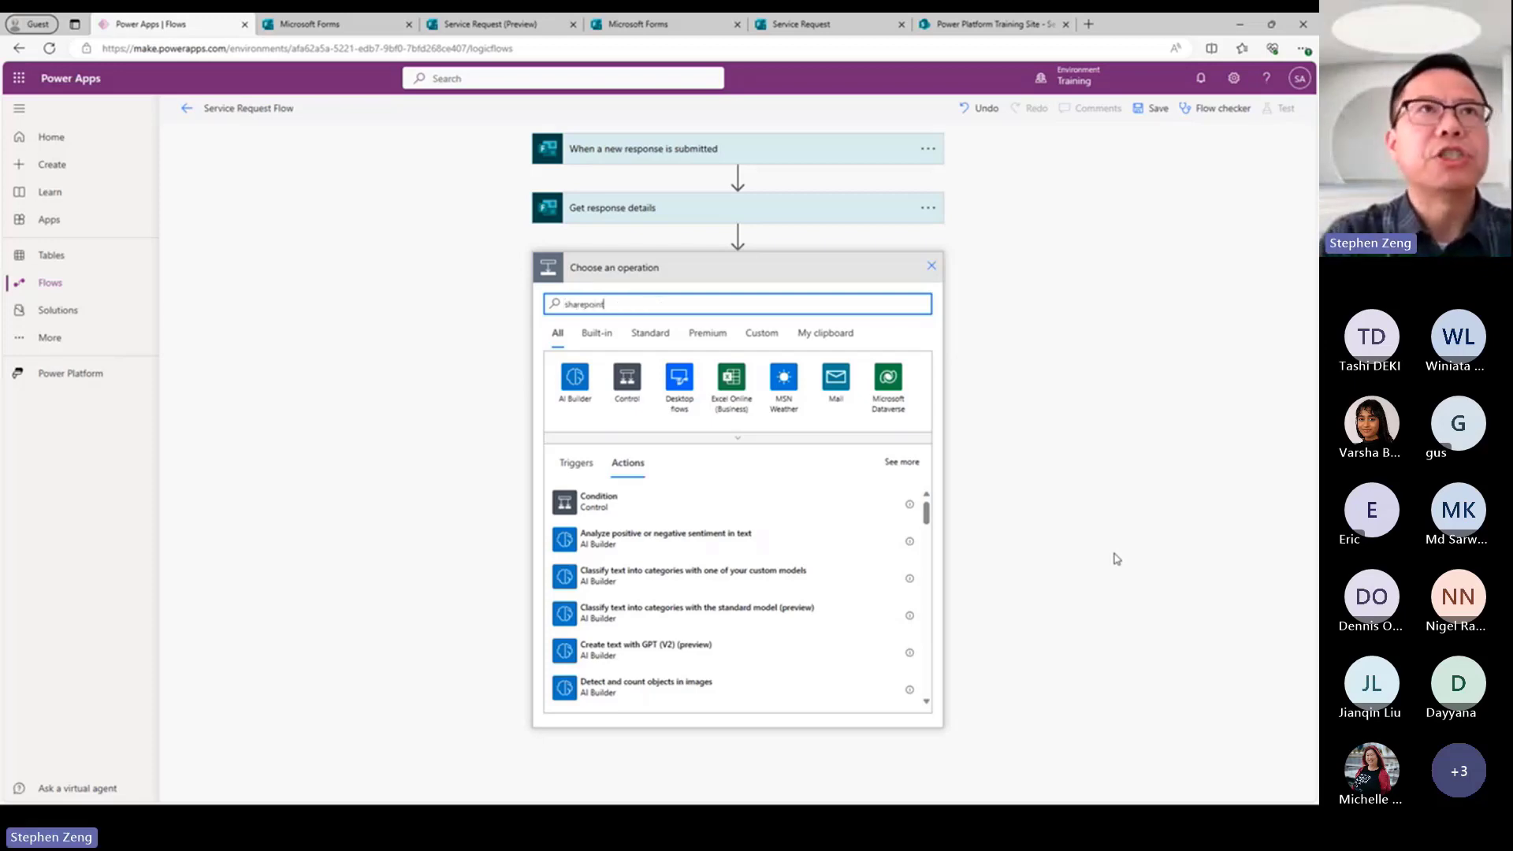
pyautogui.click(737, 444)
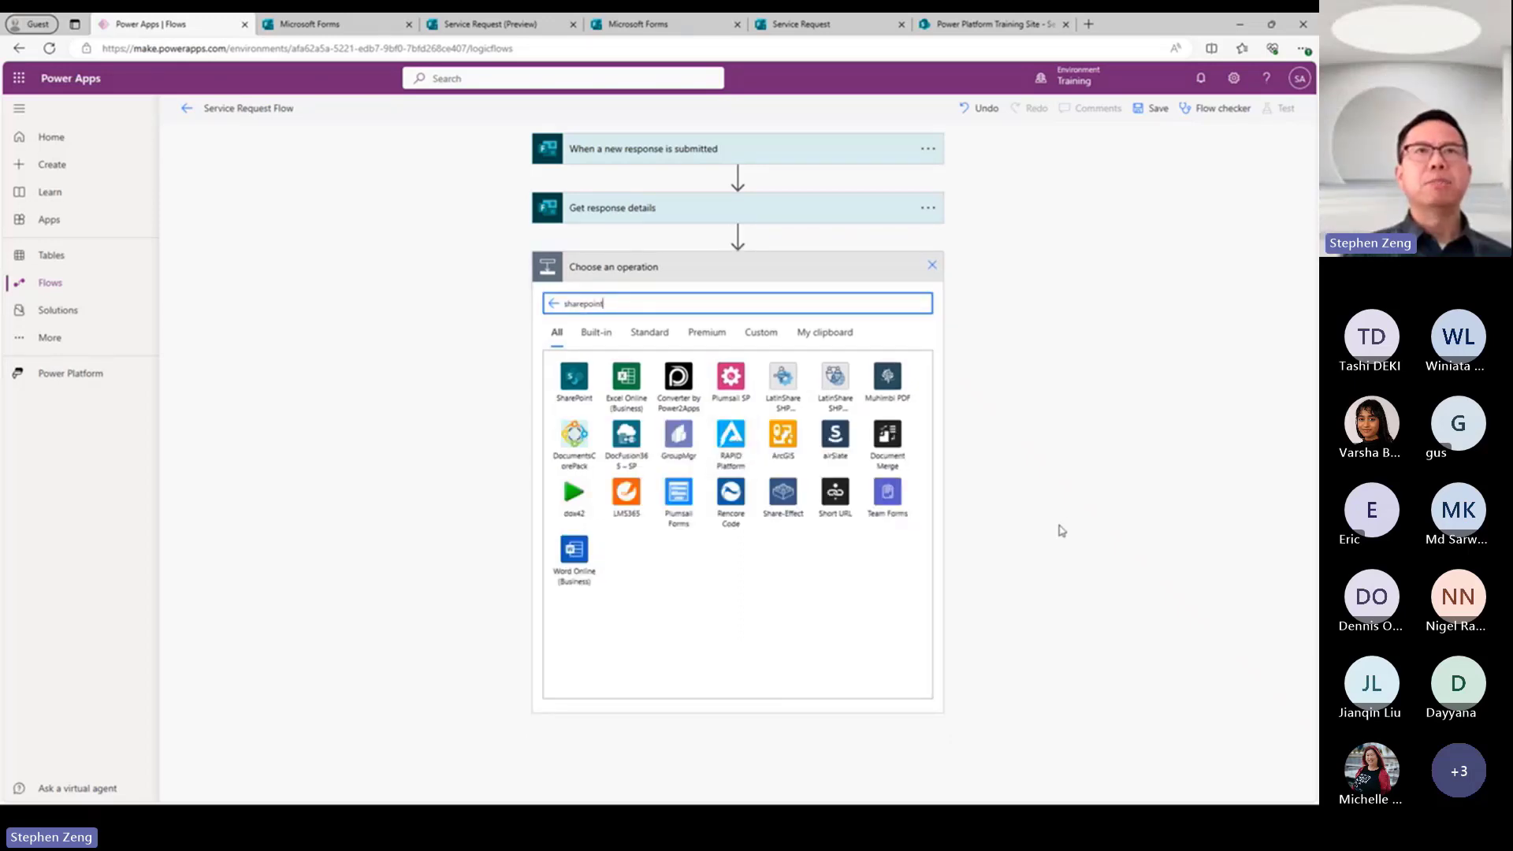
pyautogui.click(577, 397)
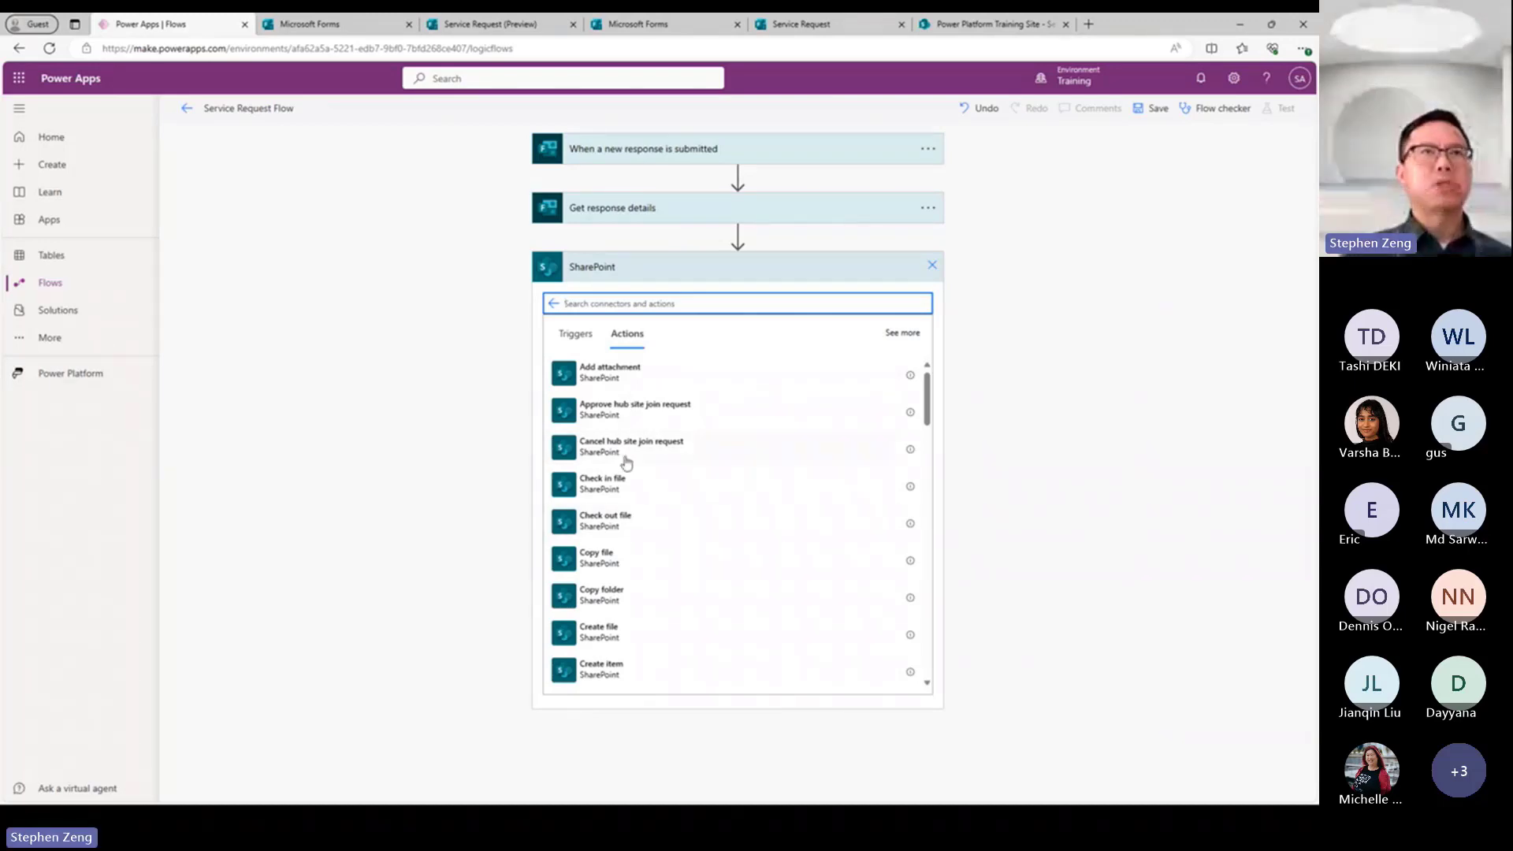
pyautogui.scroll(-3, 670, 531)
pyautogui.scroll(-3, 694, 550)
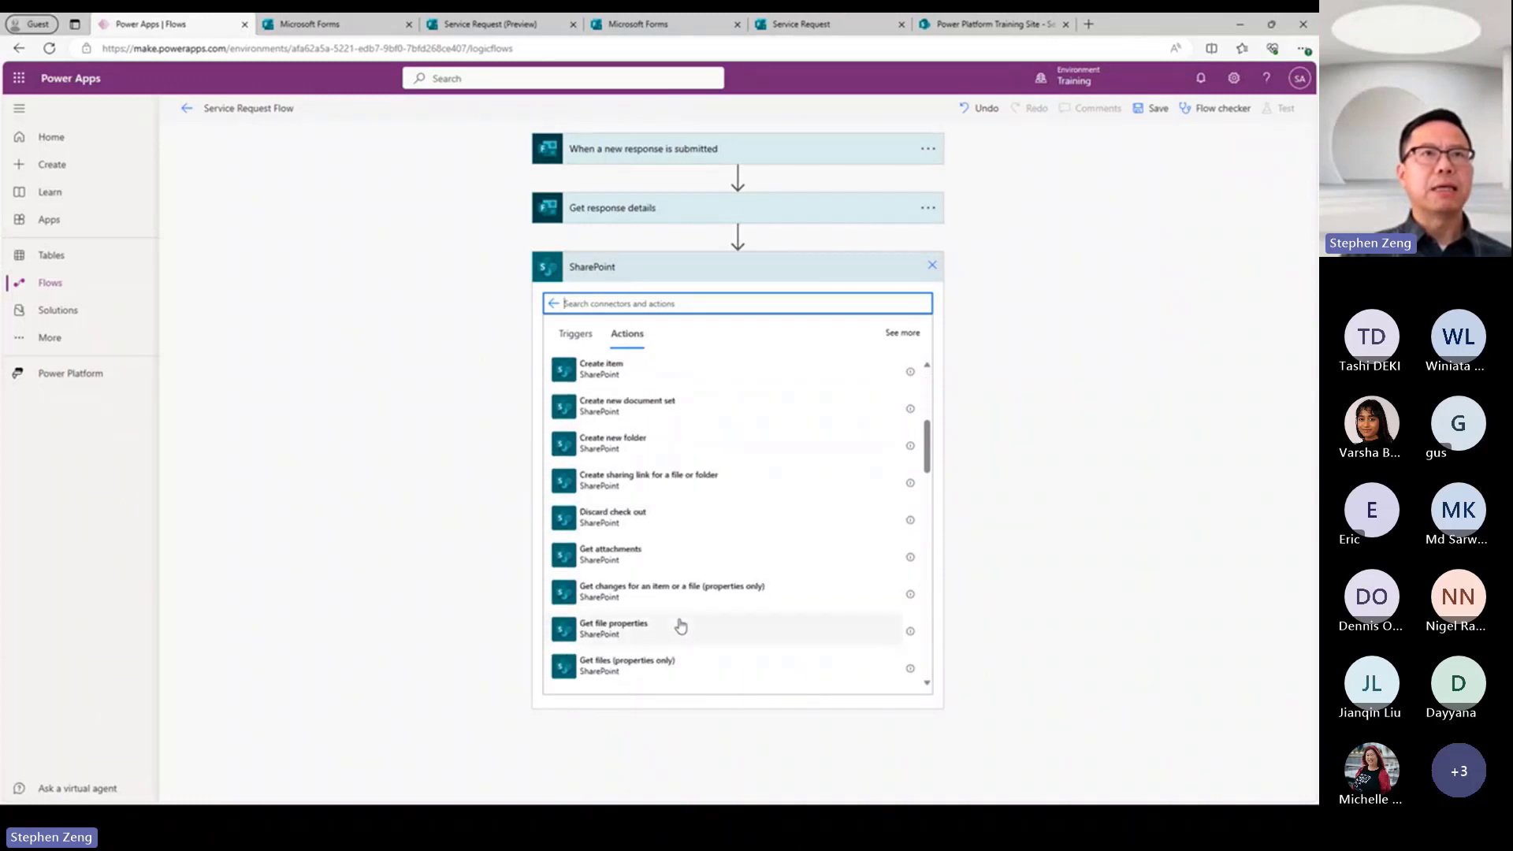
pyautogui.scroll(-4, 682, 626)
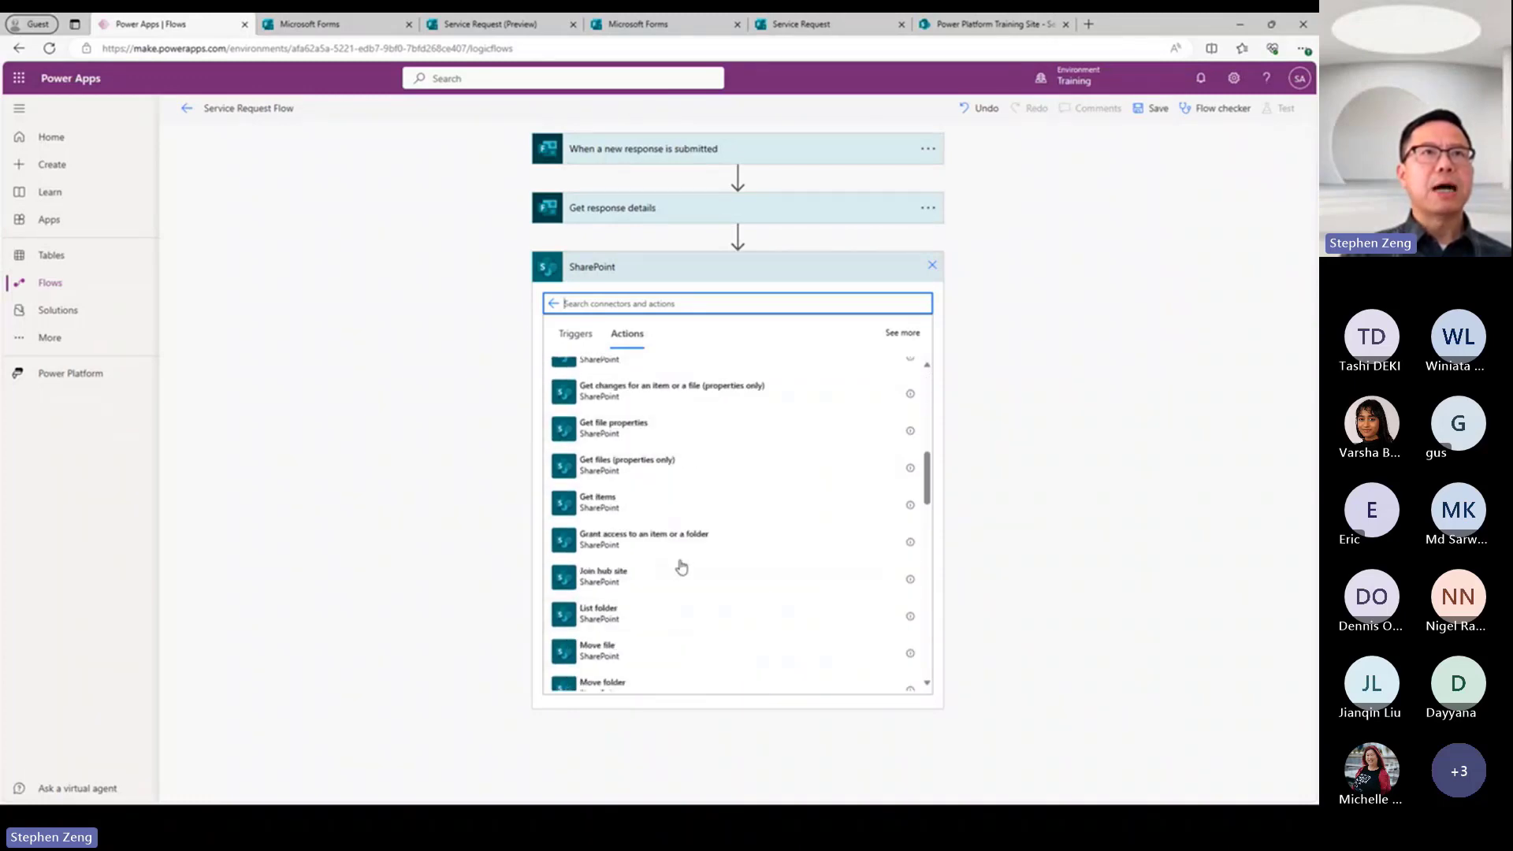
pyautogui.scroll(-3, 709, 571)
pyautogui.scroll(10, 620, 499)
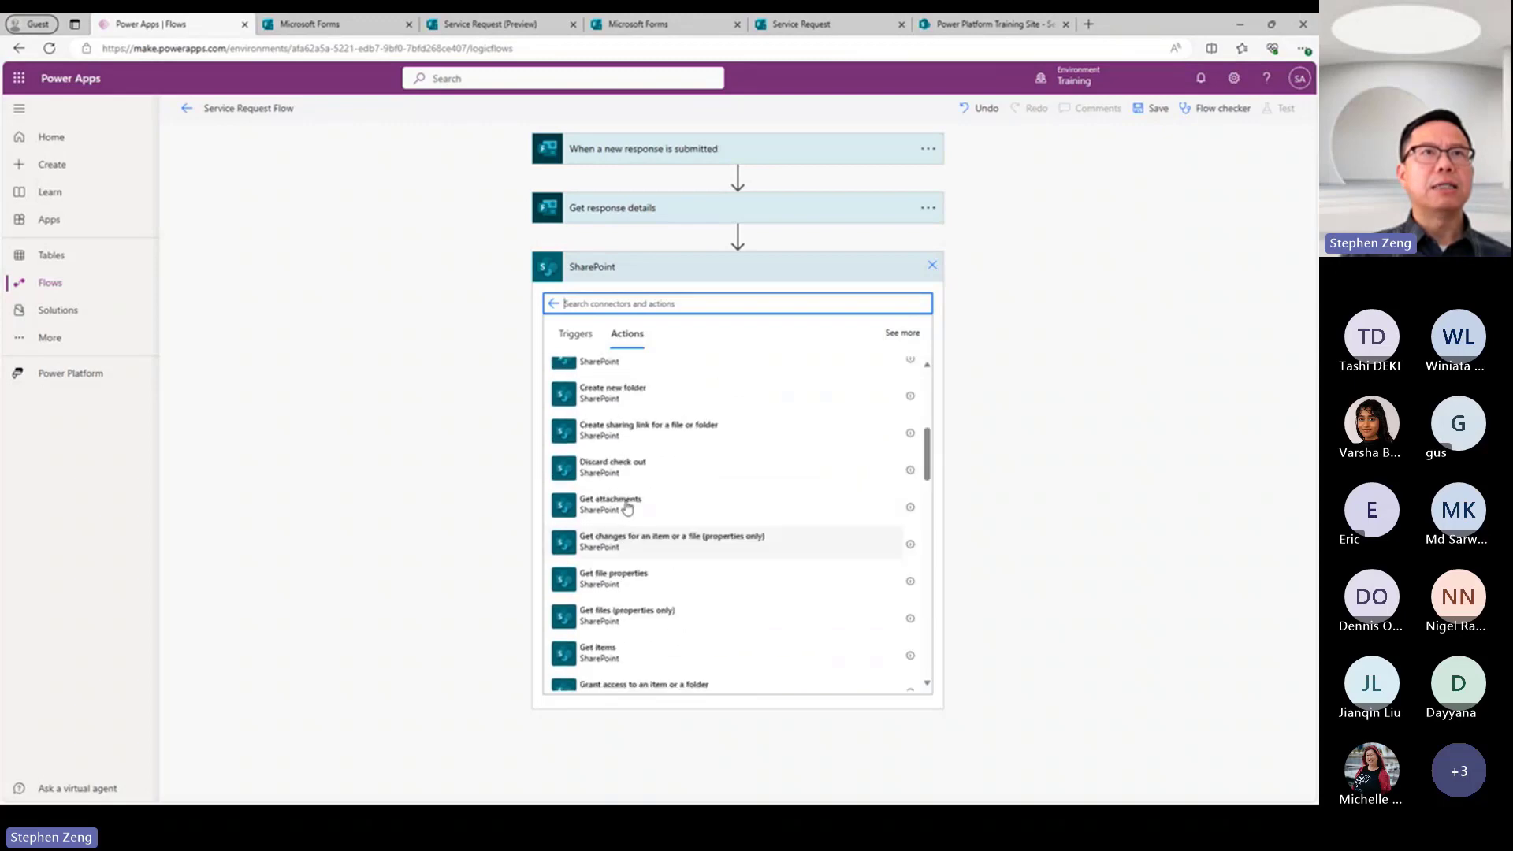
pyautogui.click(614, 372)
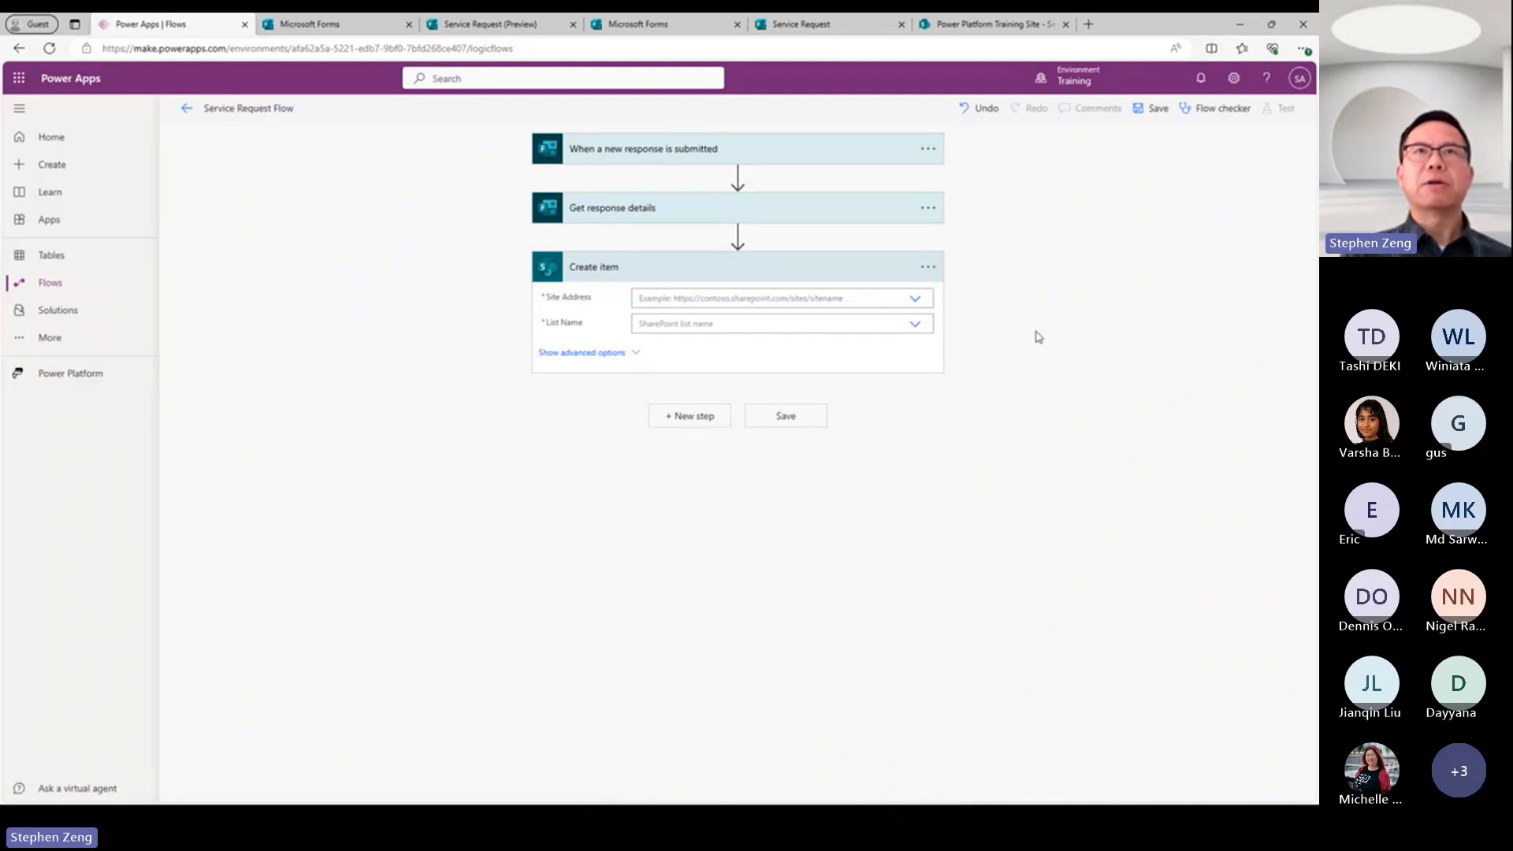
# Set the Create item action's Site Address to Power Platform Training Site and its List Name to Service Requests.
pyautogui.click(918, 303)
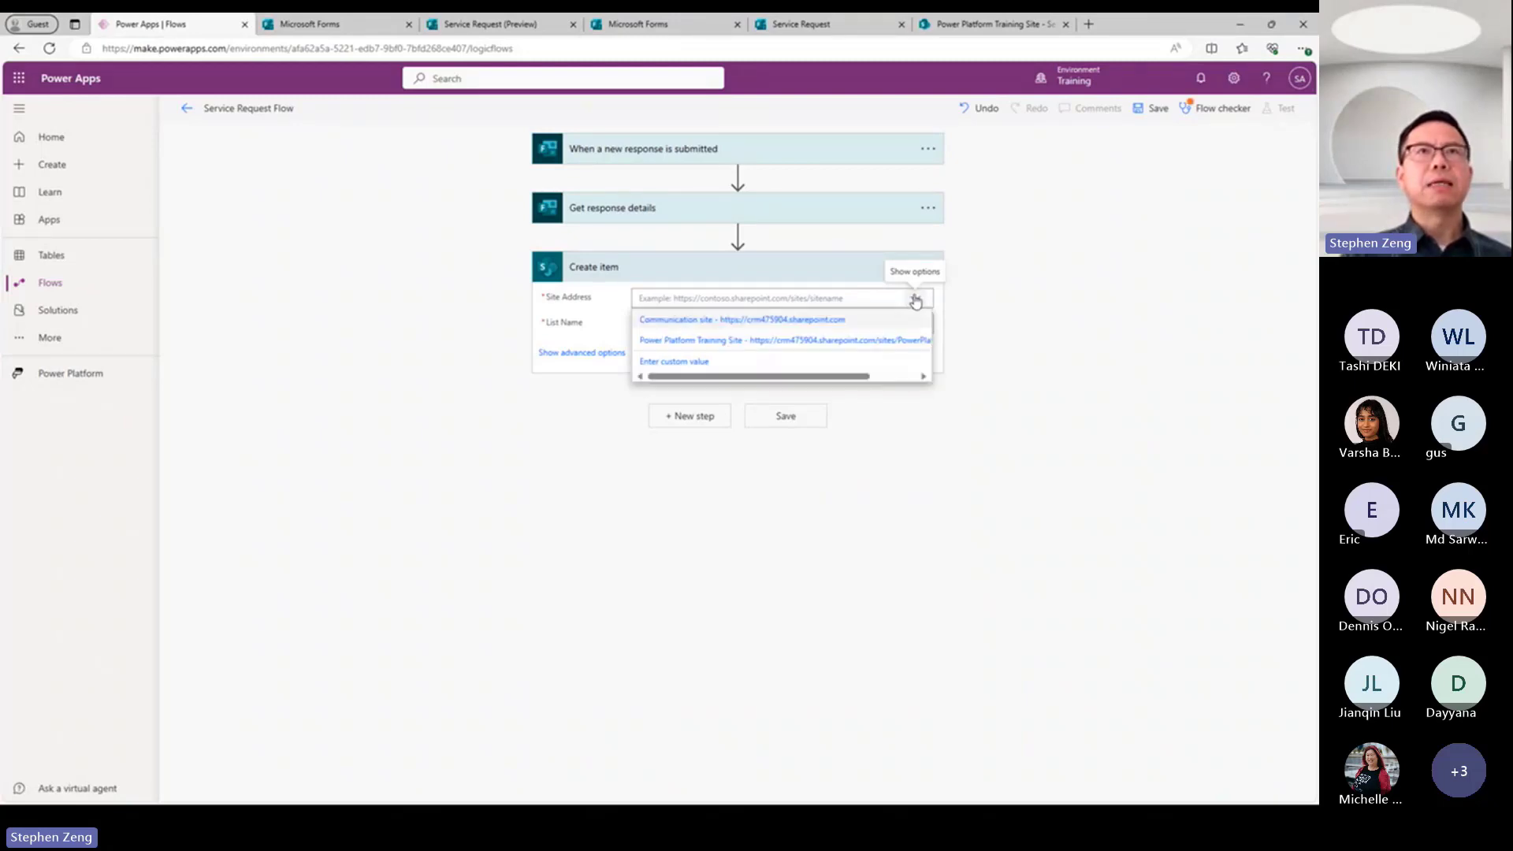
pyautogui.click(765, 349)
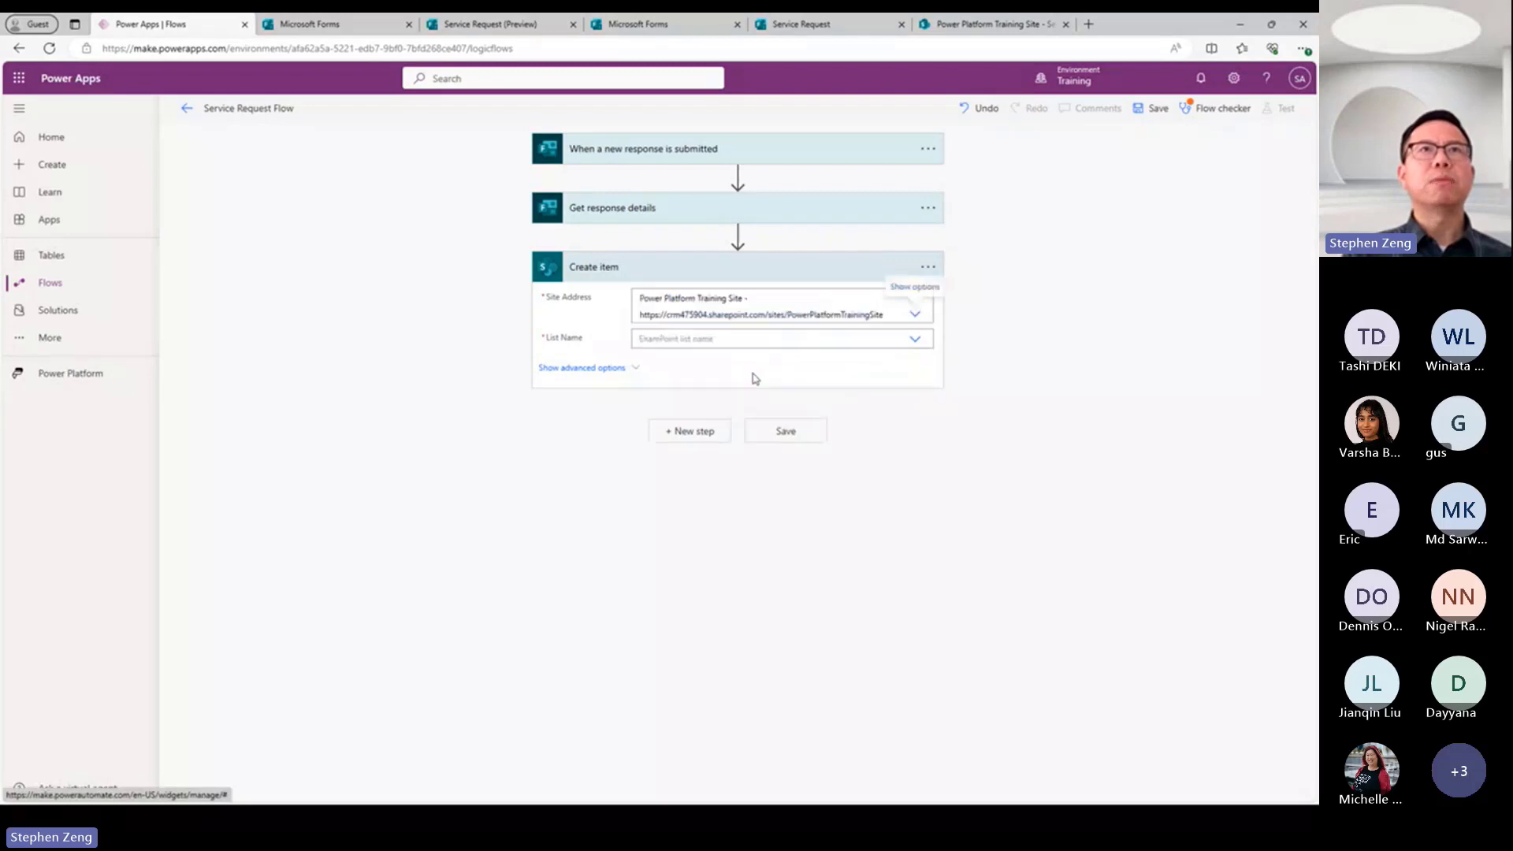
pyautogui.click(916, 341)
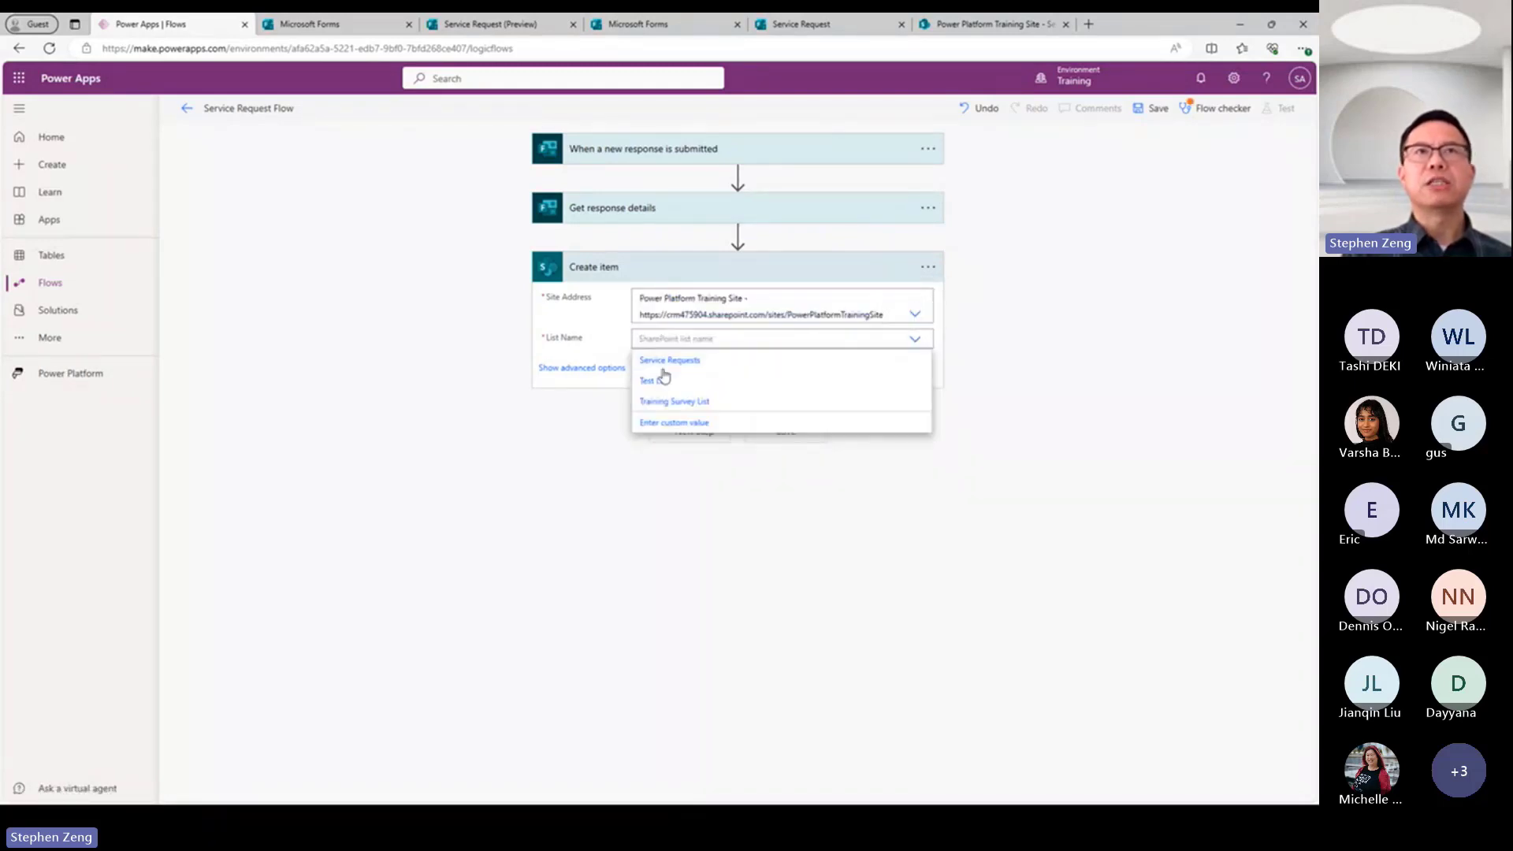
pyautogui.click(705, 363)
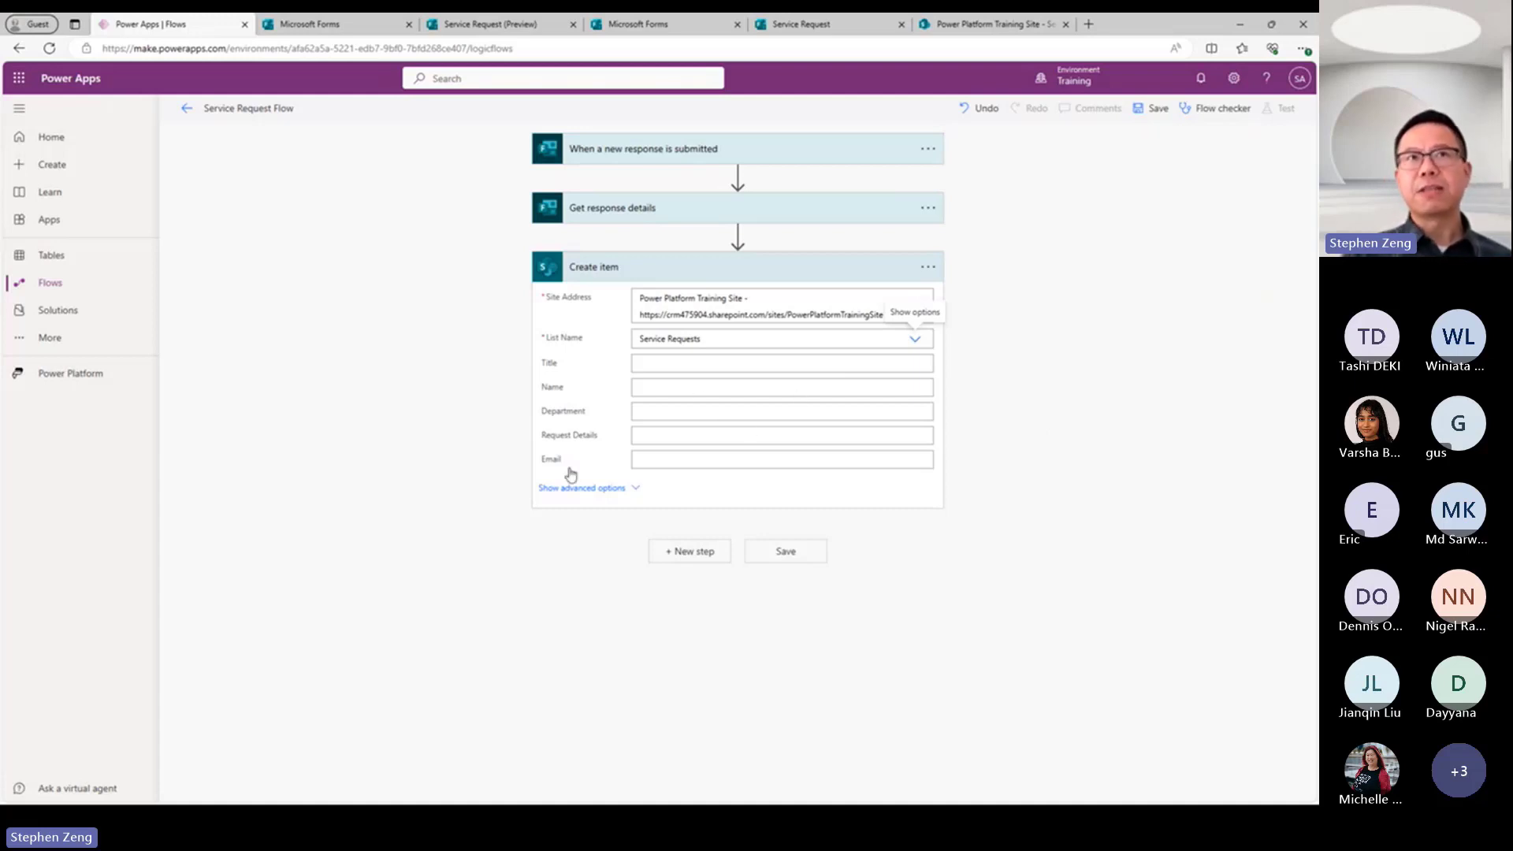
# Set the item's Title to "Test" and map Name, Department, Request Details and Email to the form's Name, Department, Request Details and Responders' Email.
pyautogui.click(675, 363)
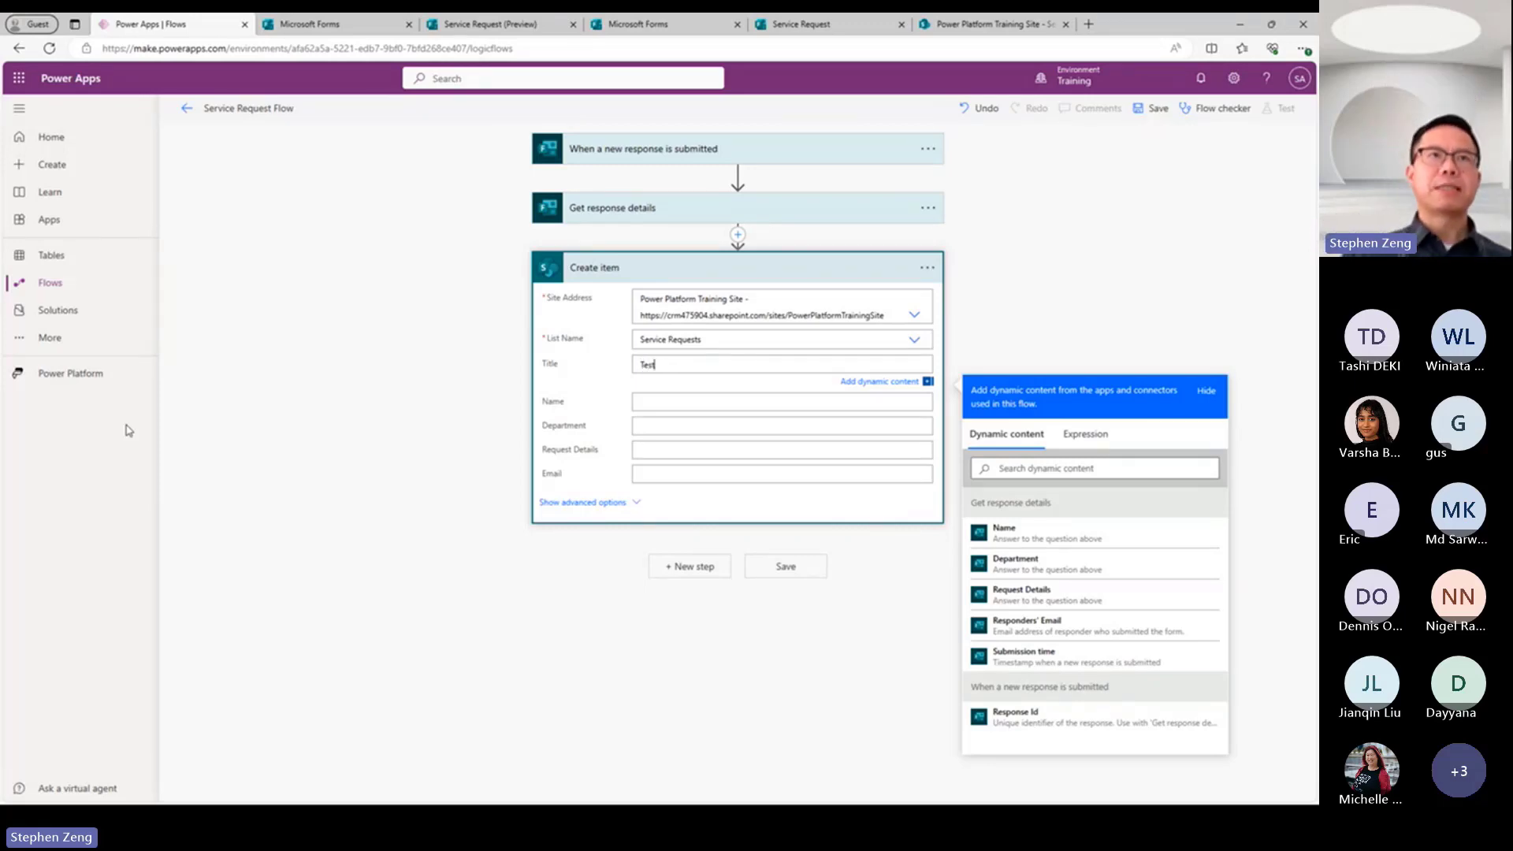
pyautogui.click(688, 401)
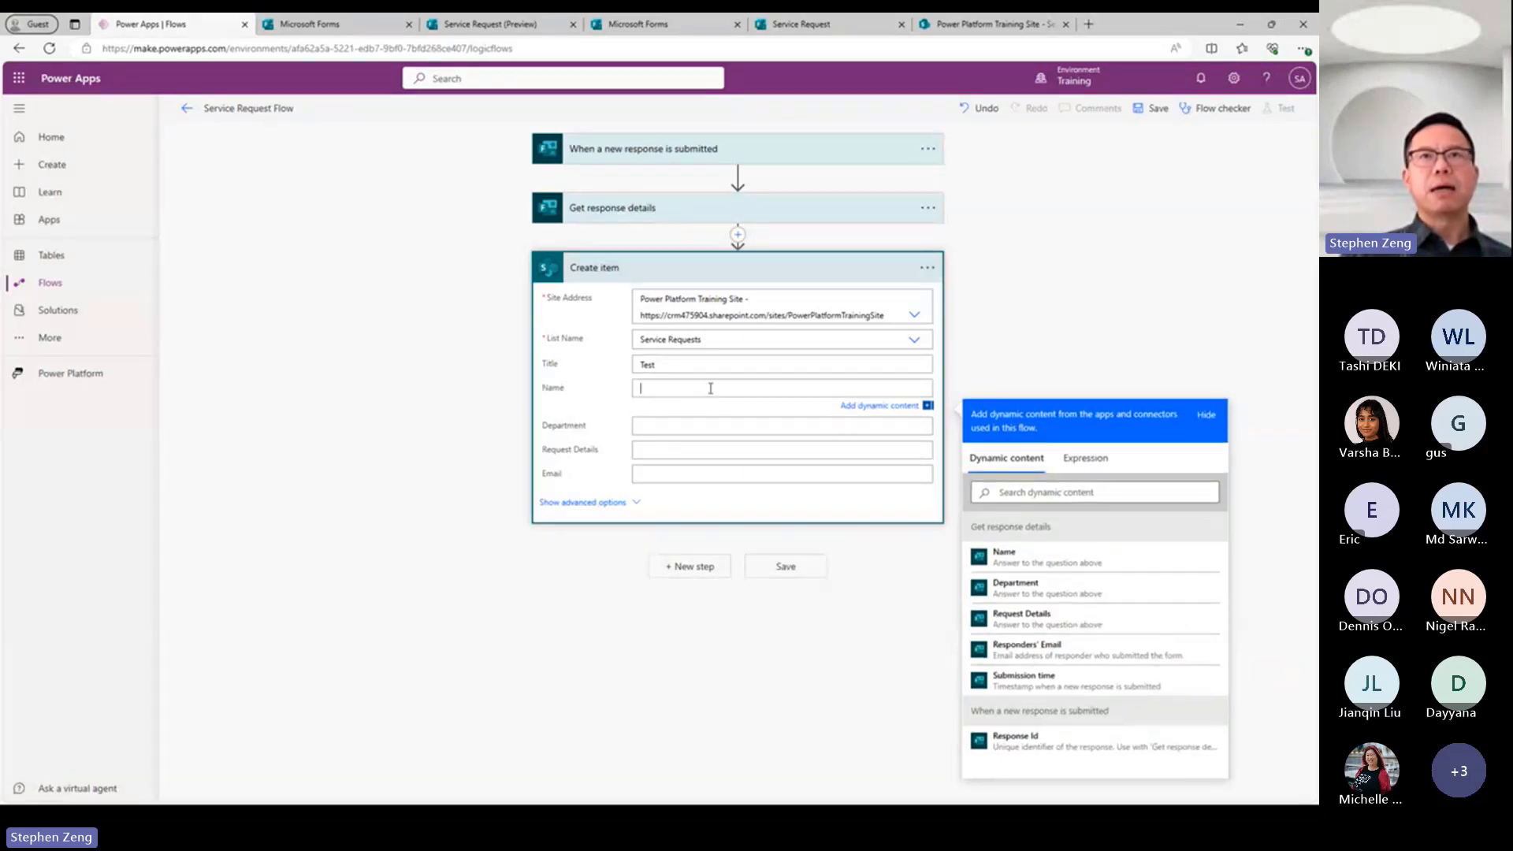
pyautogui.click(1016, 567)
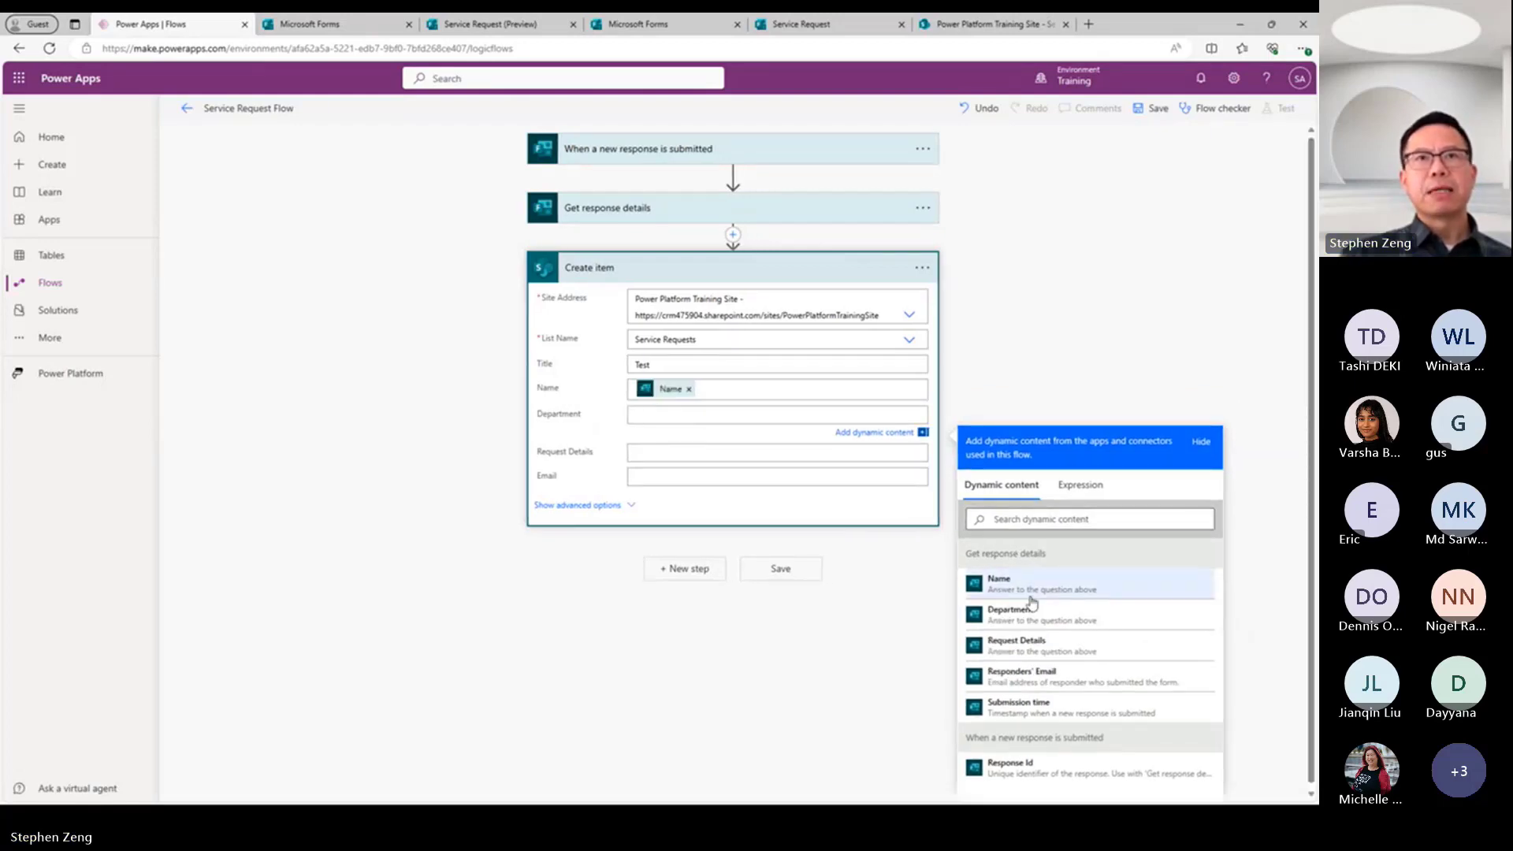
pyautogui.click(1013, 614)
pyautogui.click(671, 458)
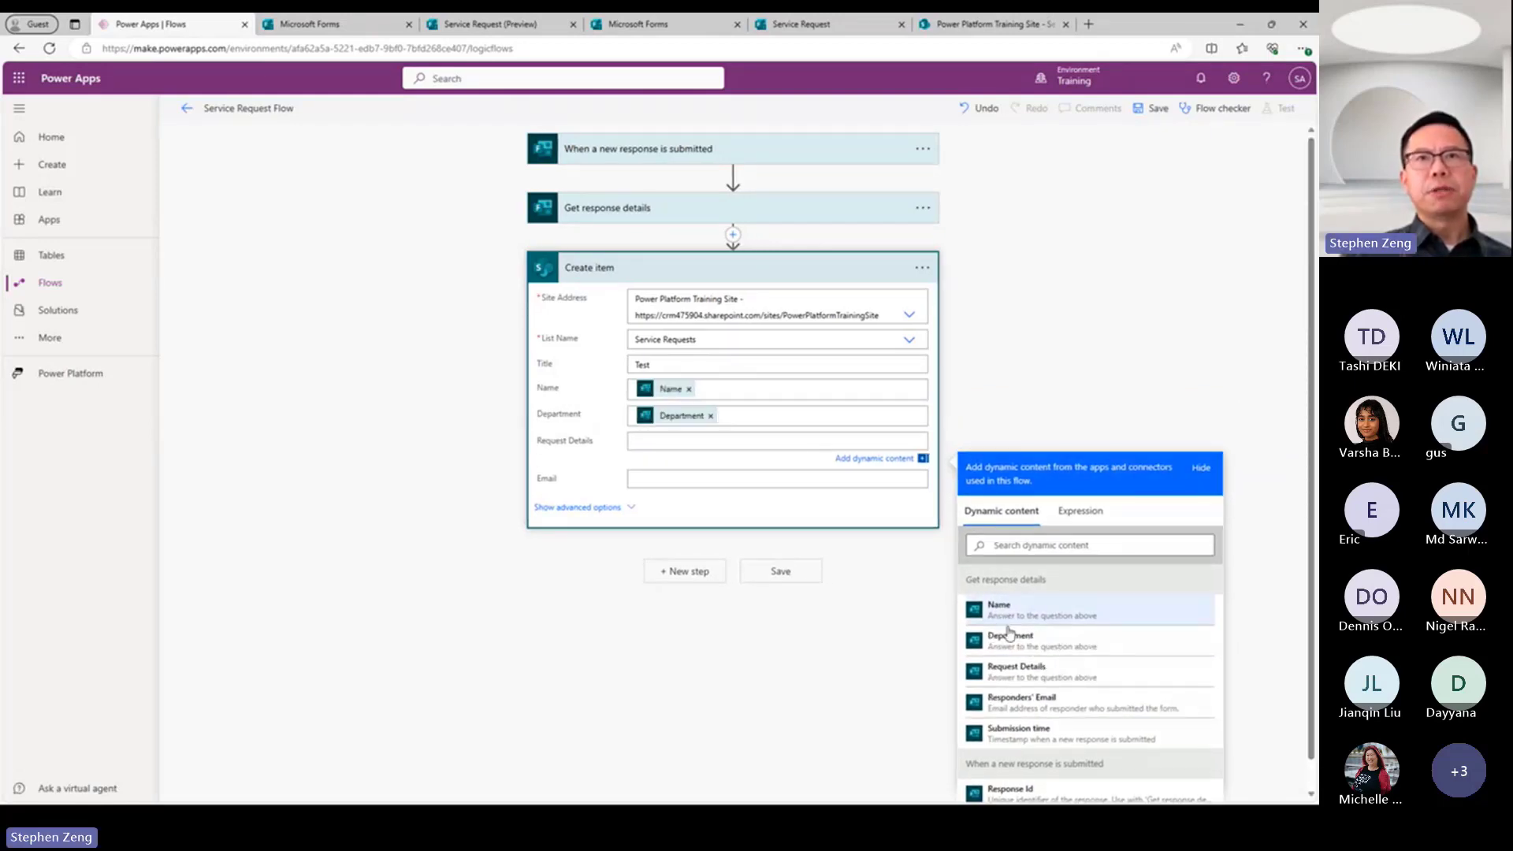
pyautogui.click(1018, 673)
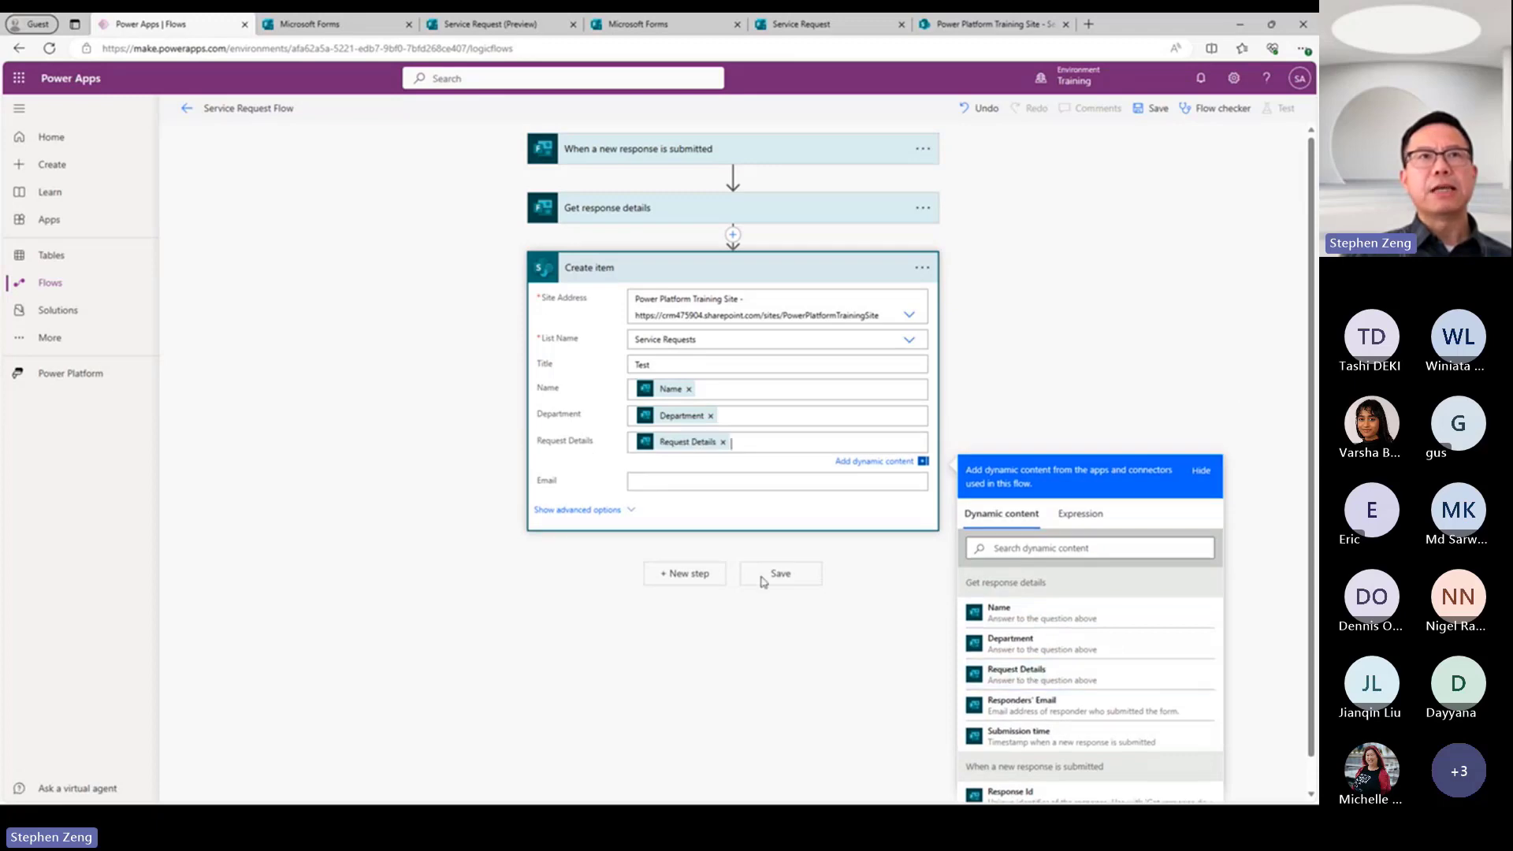
pyautogui.click(662, 480)
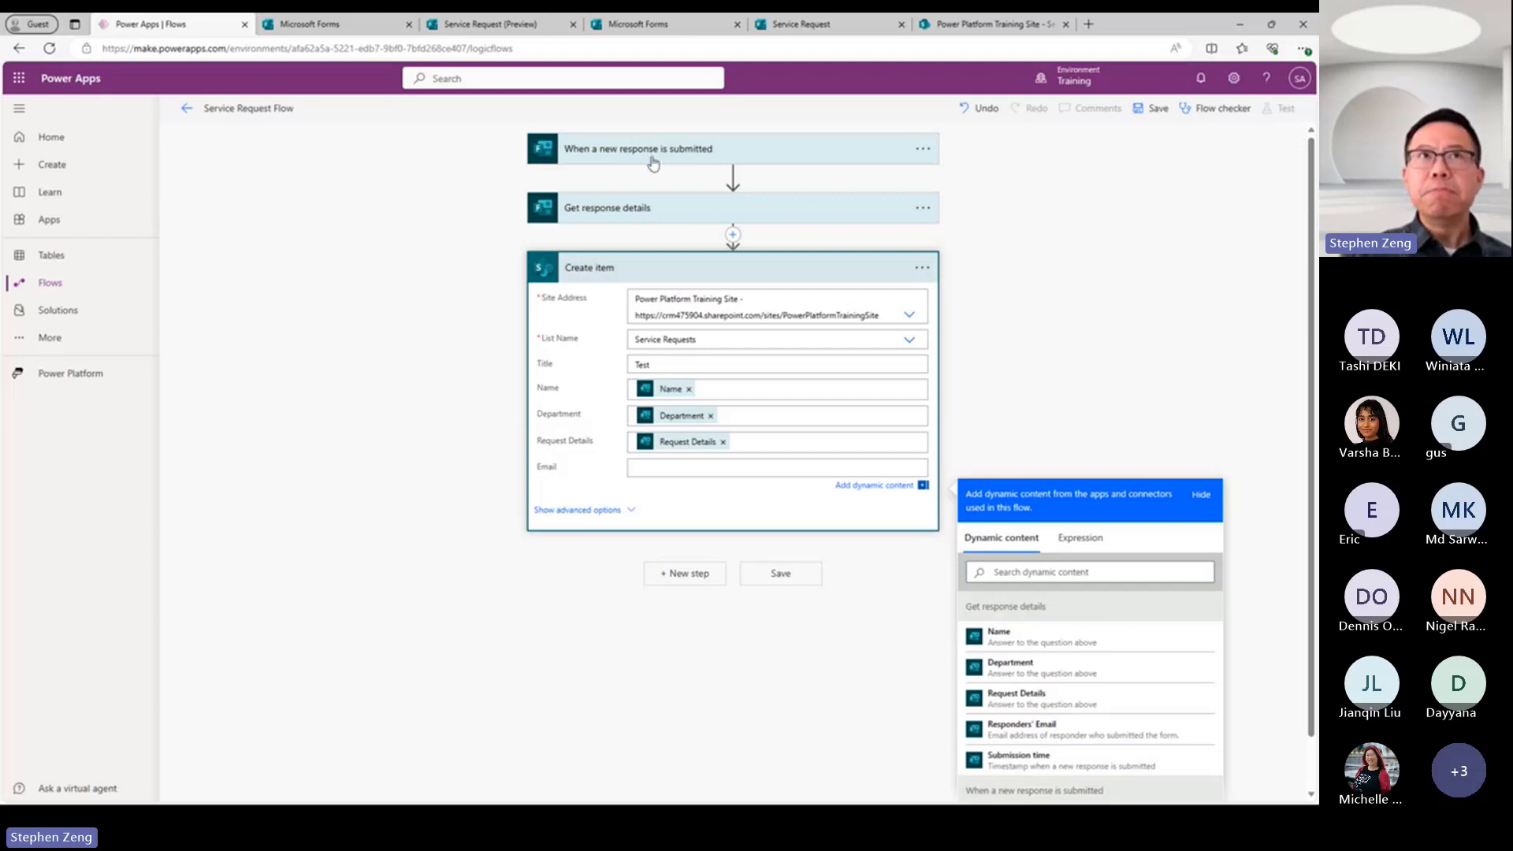
pyautogui.click(1022, 735)
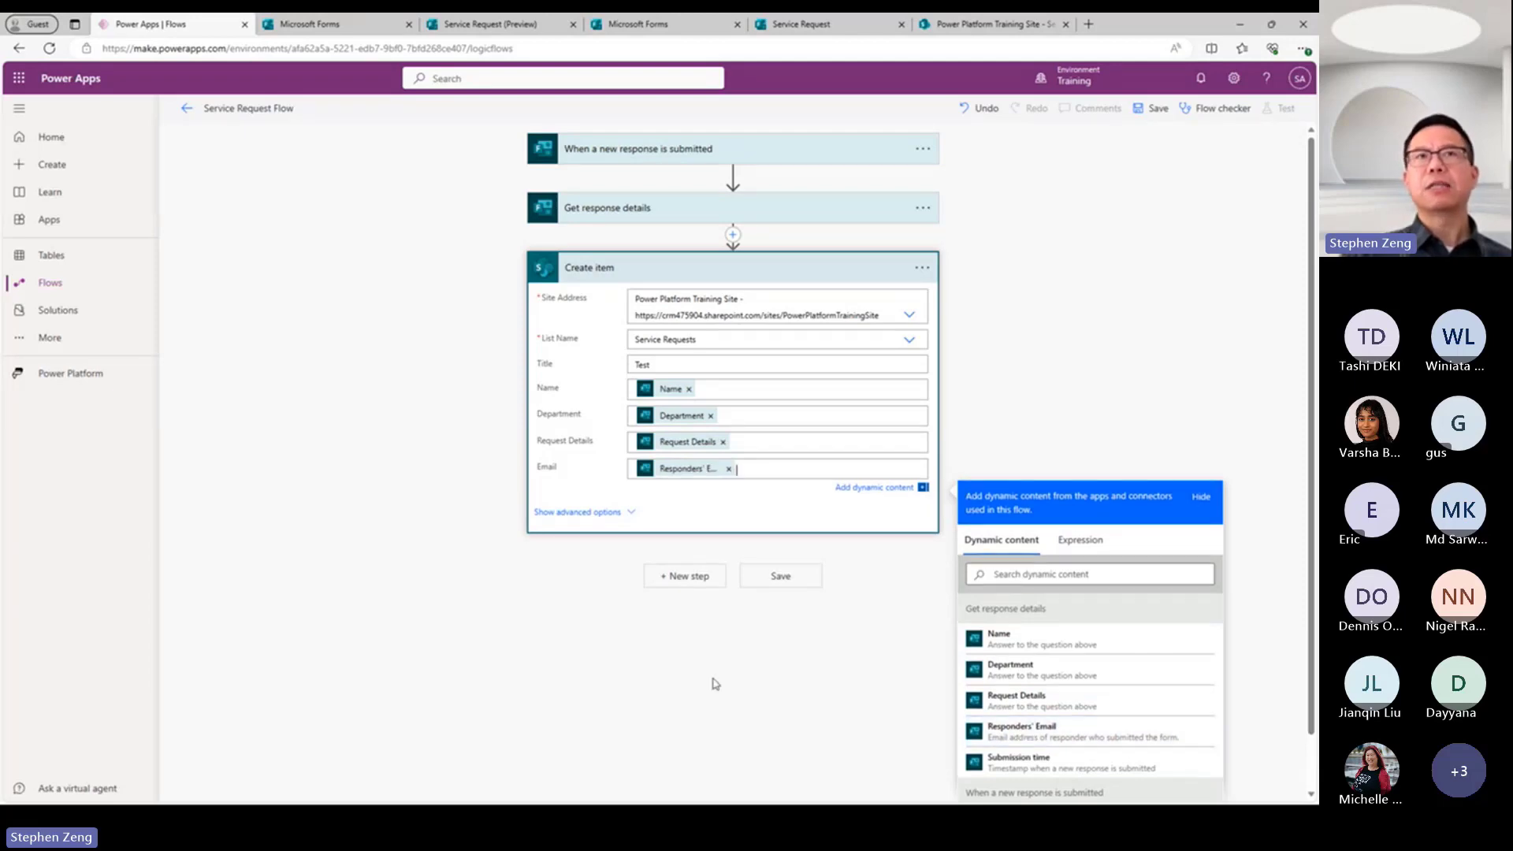
pyautogui.click(1040, 344)
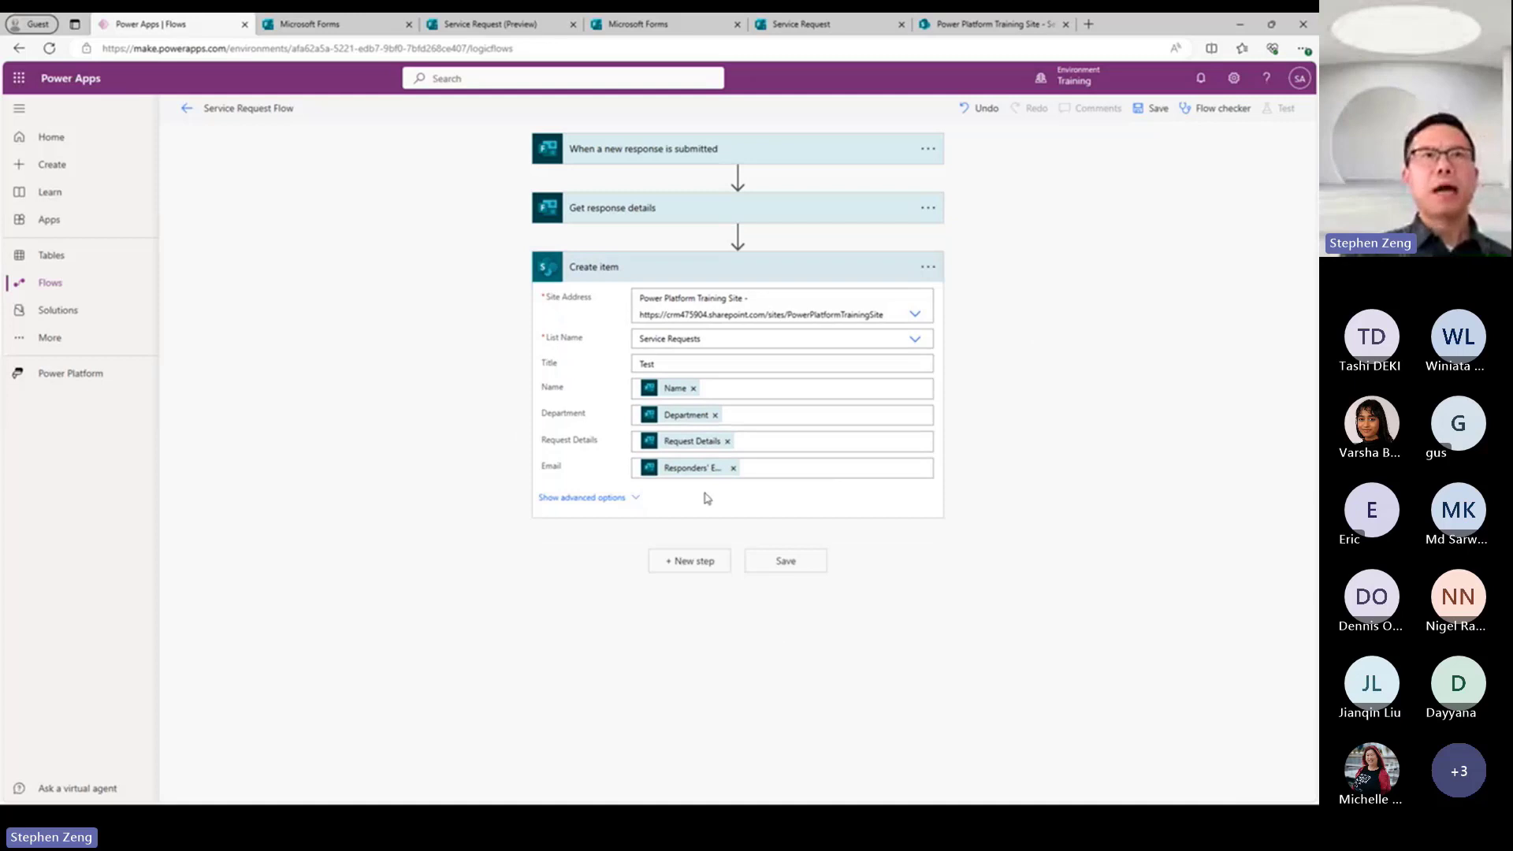
# Save the flow and start a manual test run.
pyautogui.moveTo(688, 473)
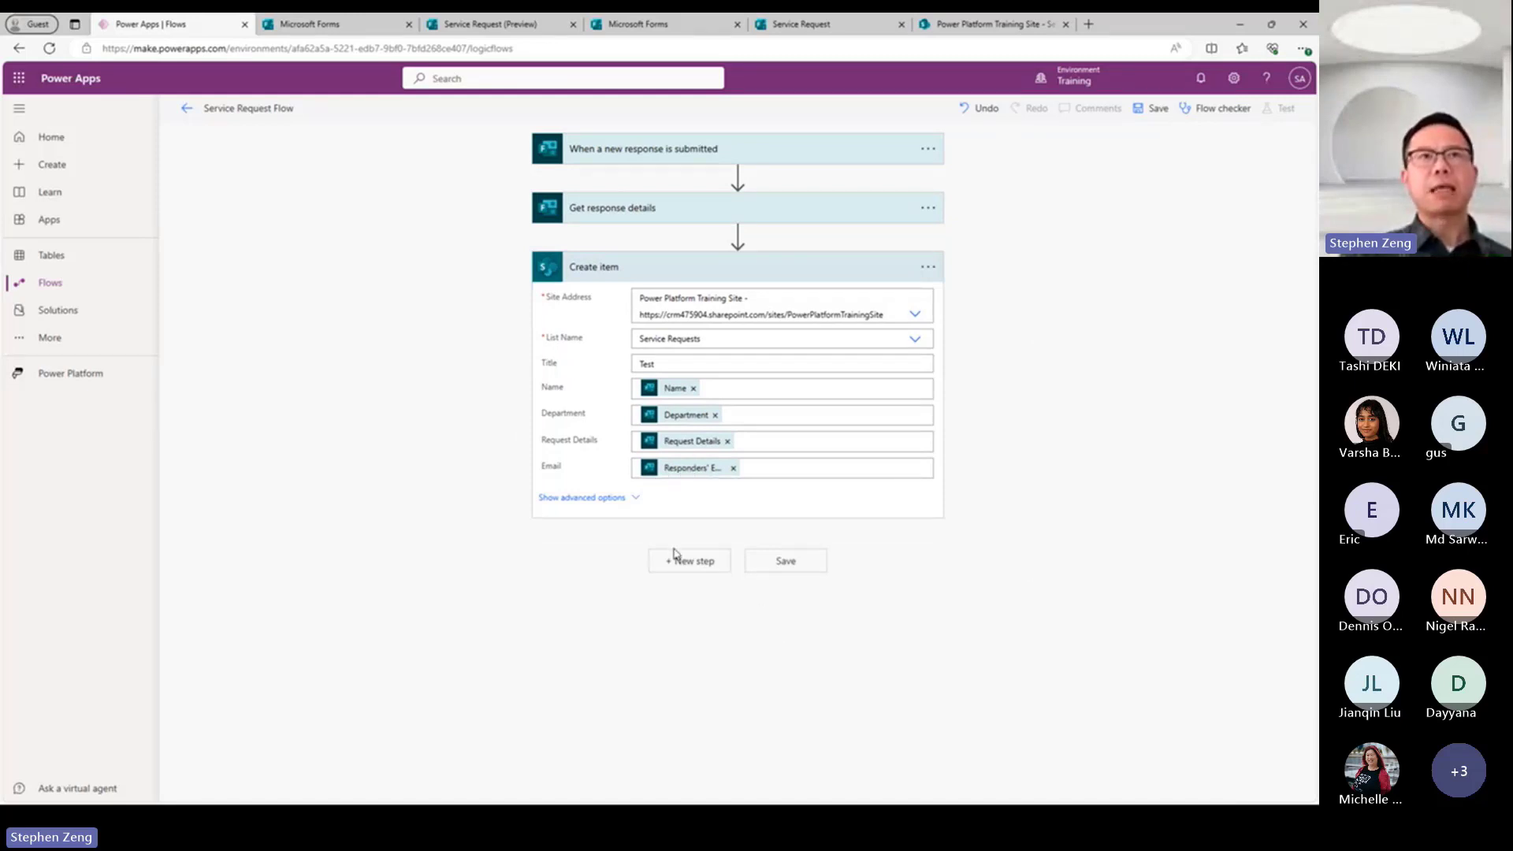
pyautogui.click(788, 569)
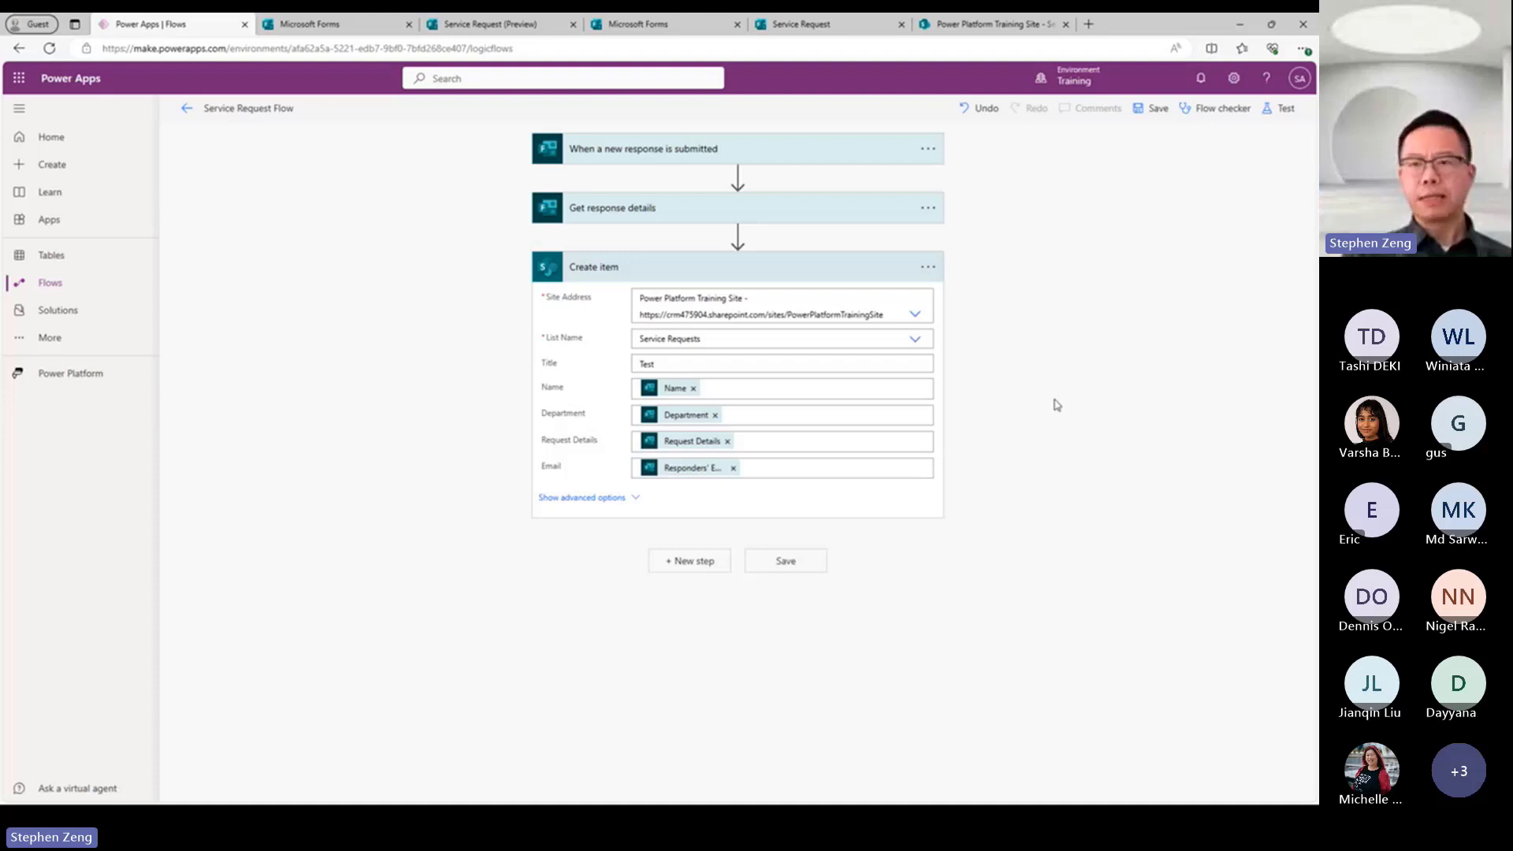
pyautogui.click(1277, 109)
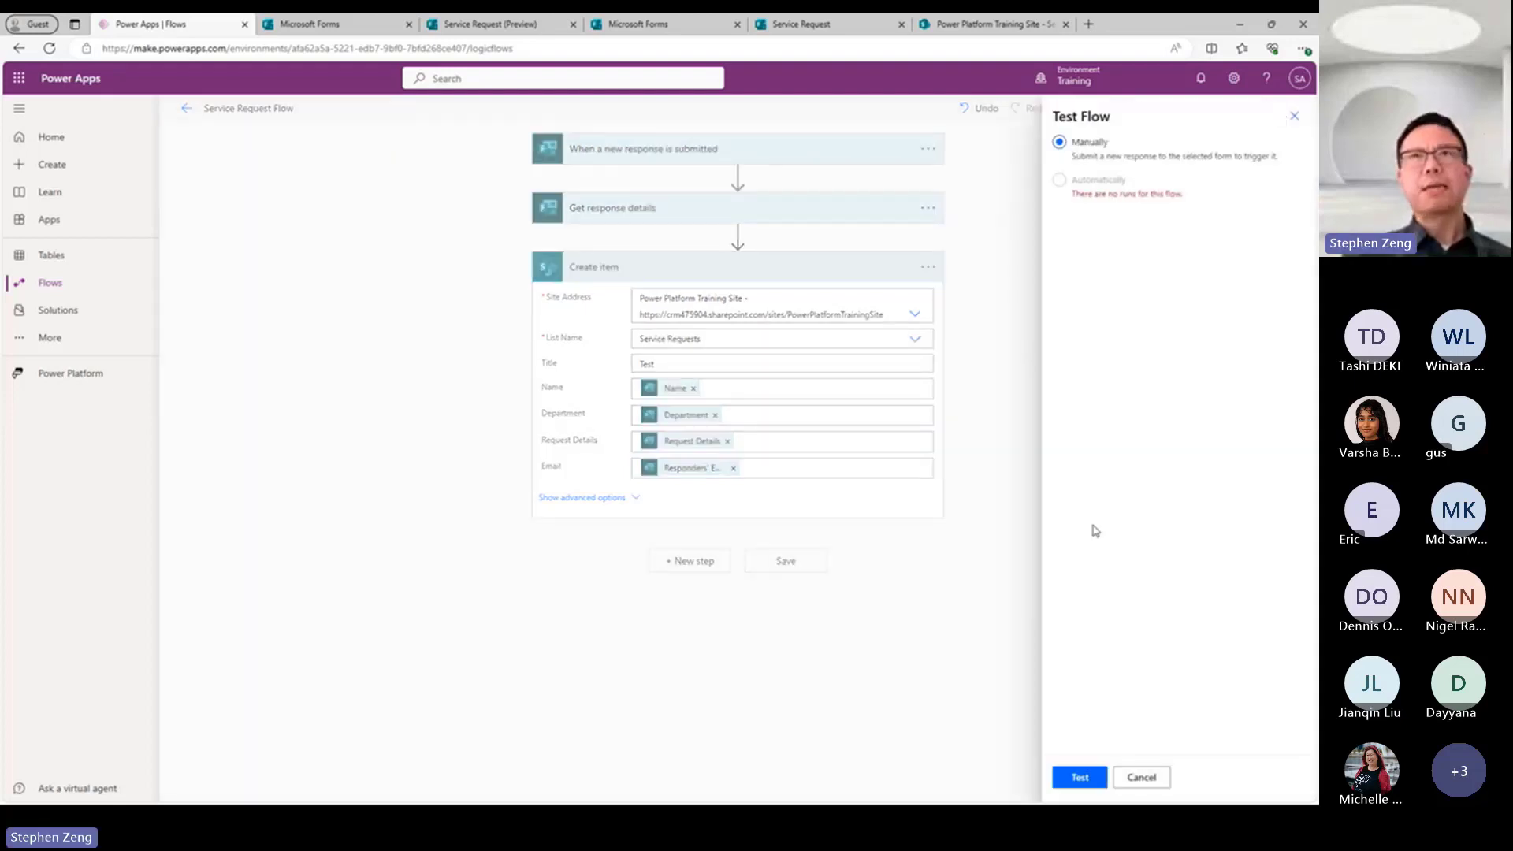
pyautogui.click(1075, 778)
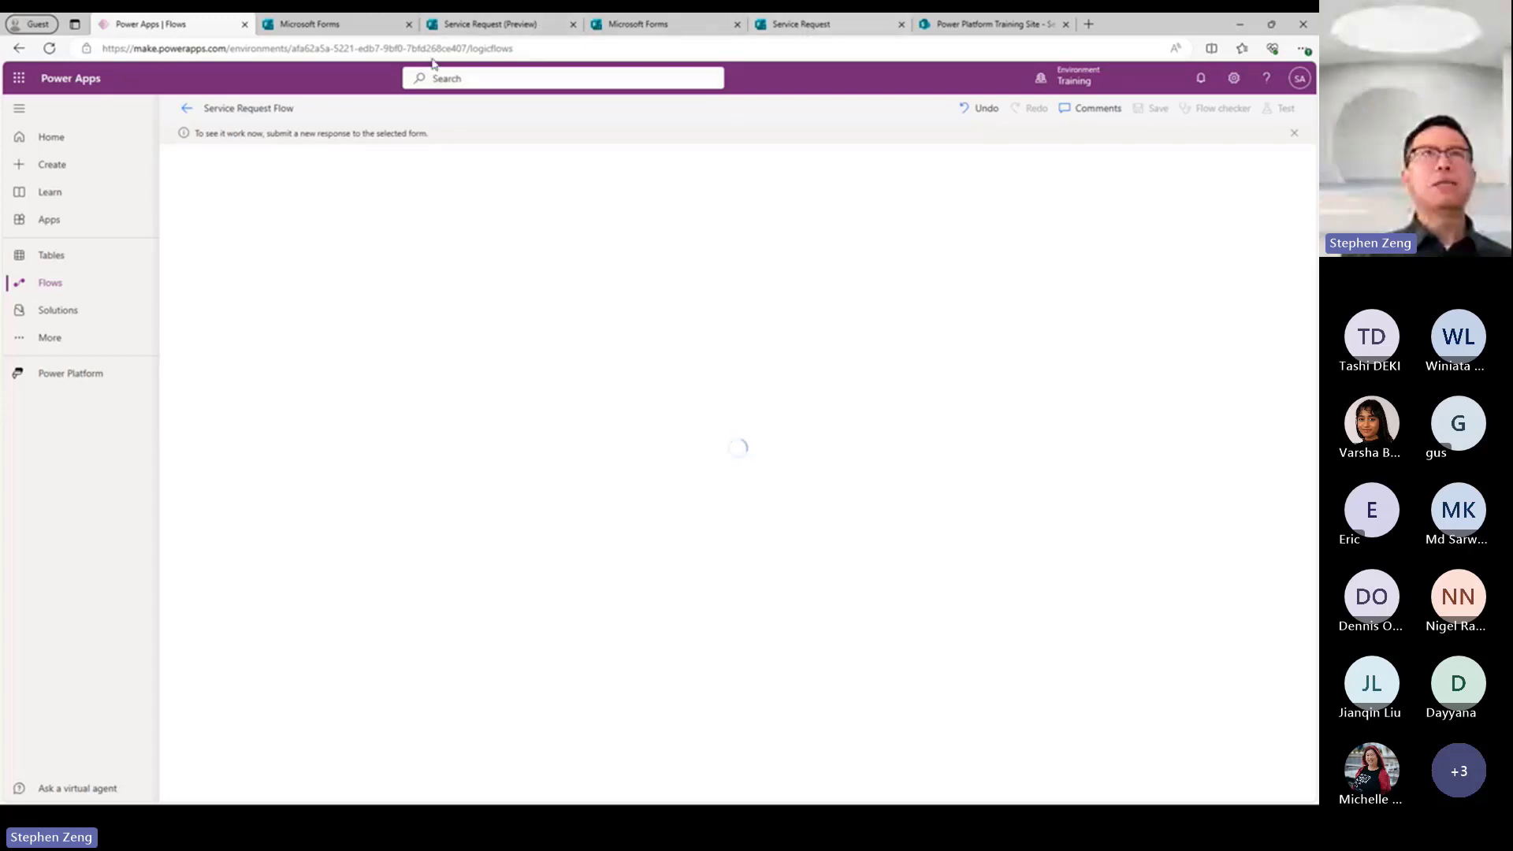
# Switch to the Service Request form in Microsoft Forms and open its preview.
pyautogui.click(468, 30)
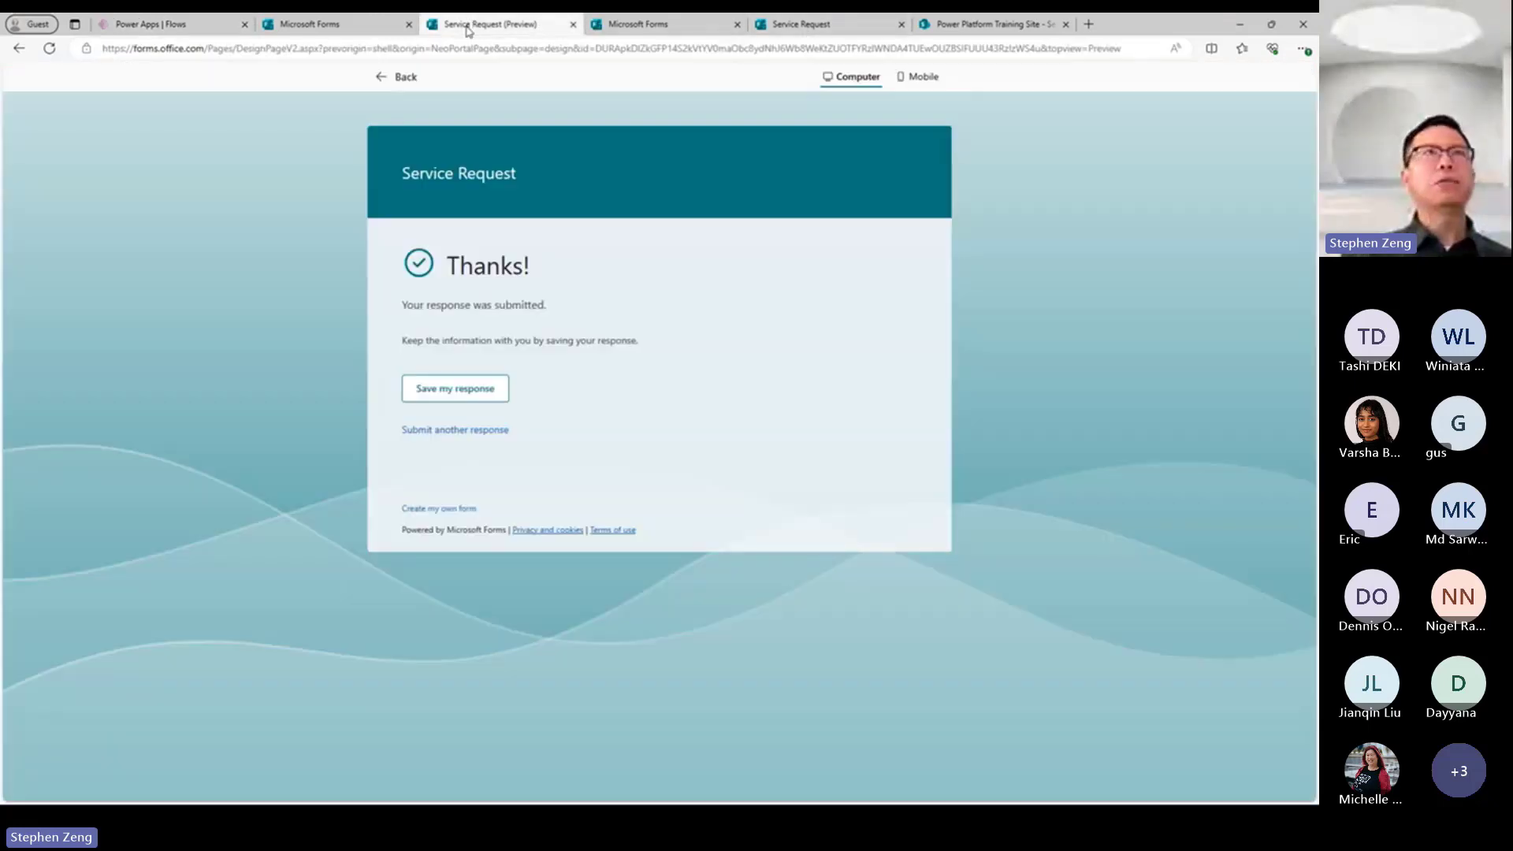
pyautogui.click(788, 25)
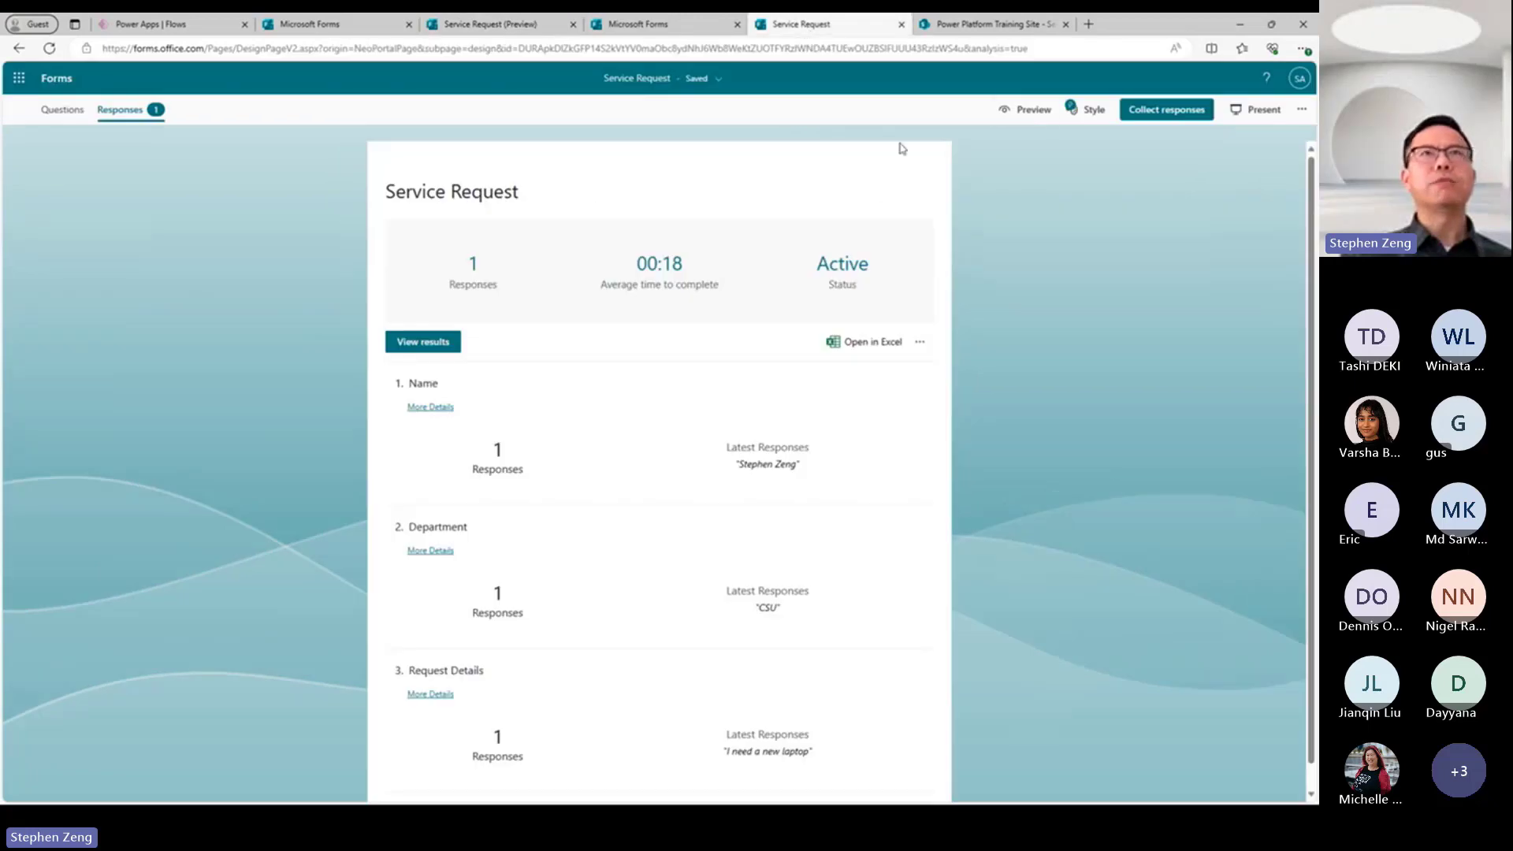
pyautogui.click(1025, 109)
# Submit a response with the requester's full name, department "CSU" and request details "I need a new mouse".
pyautogui.click(513, 333)
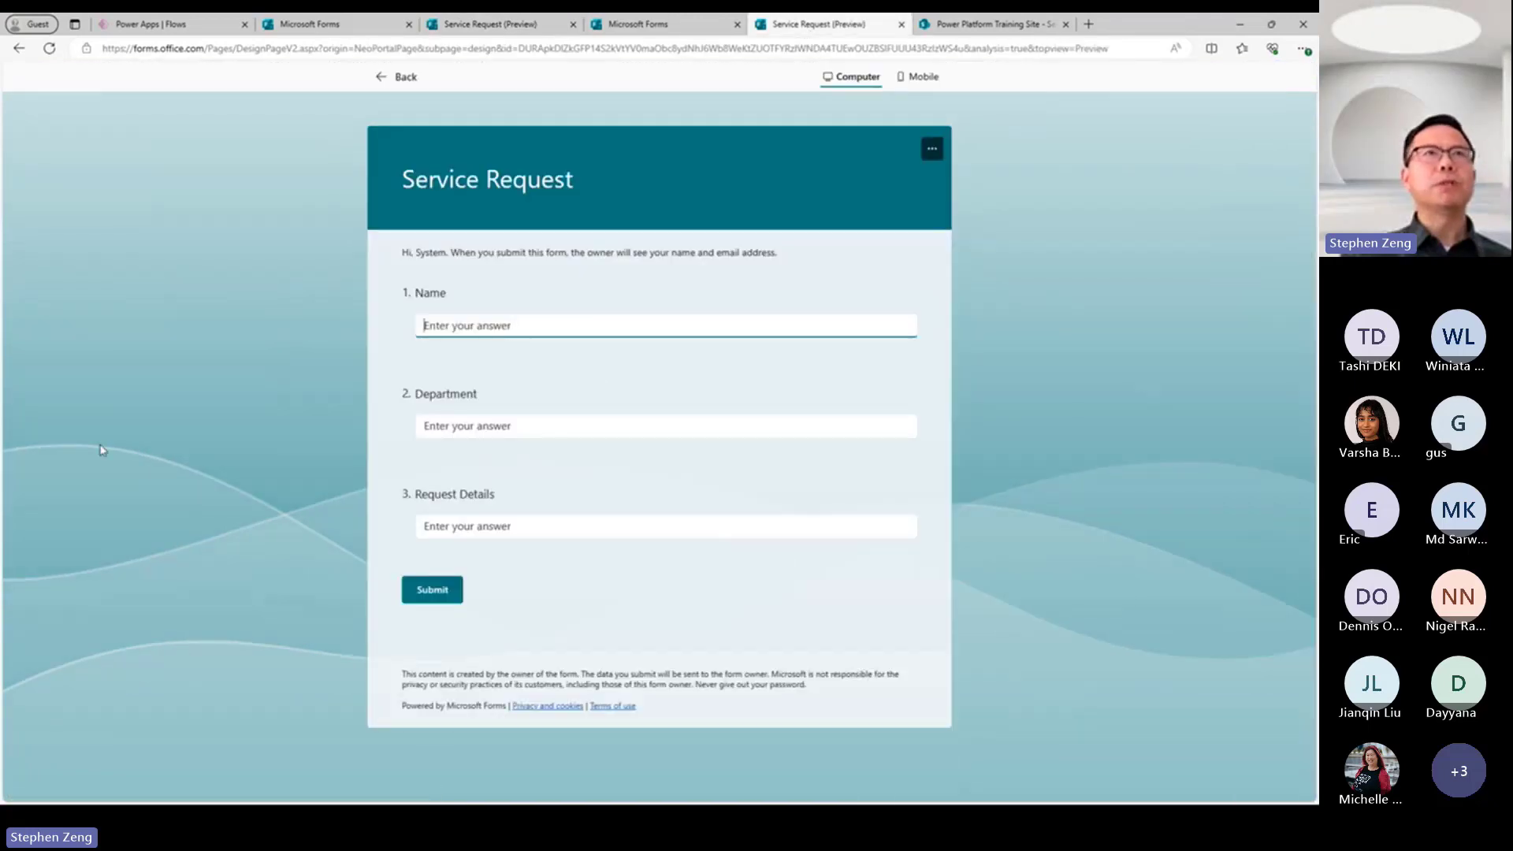
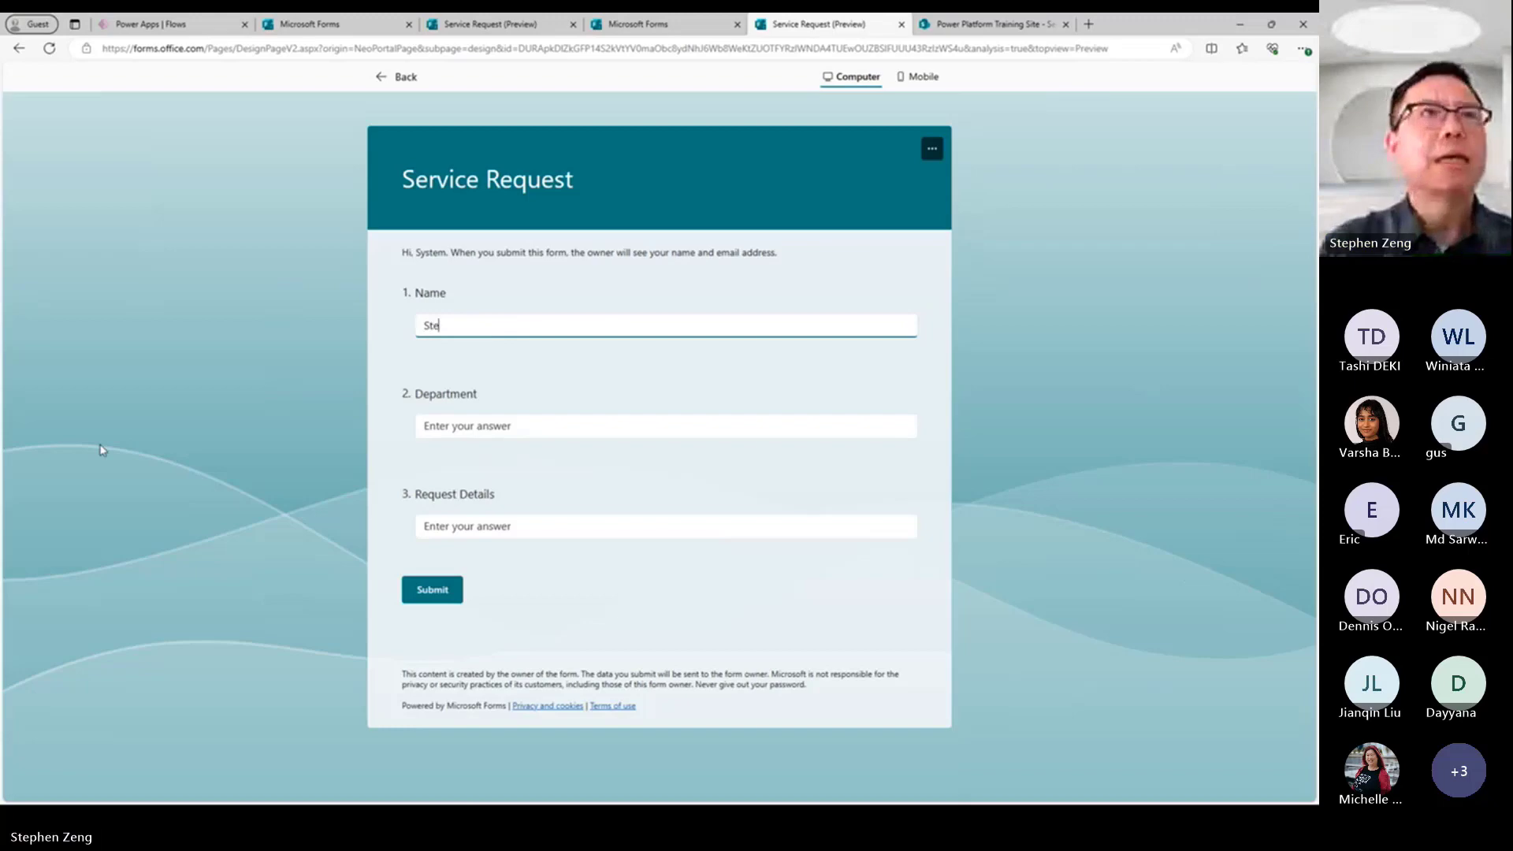
pyautogui.press('Tab')
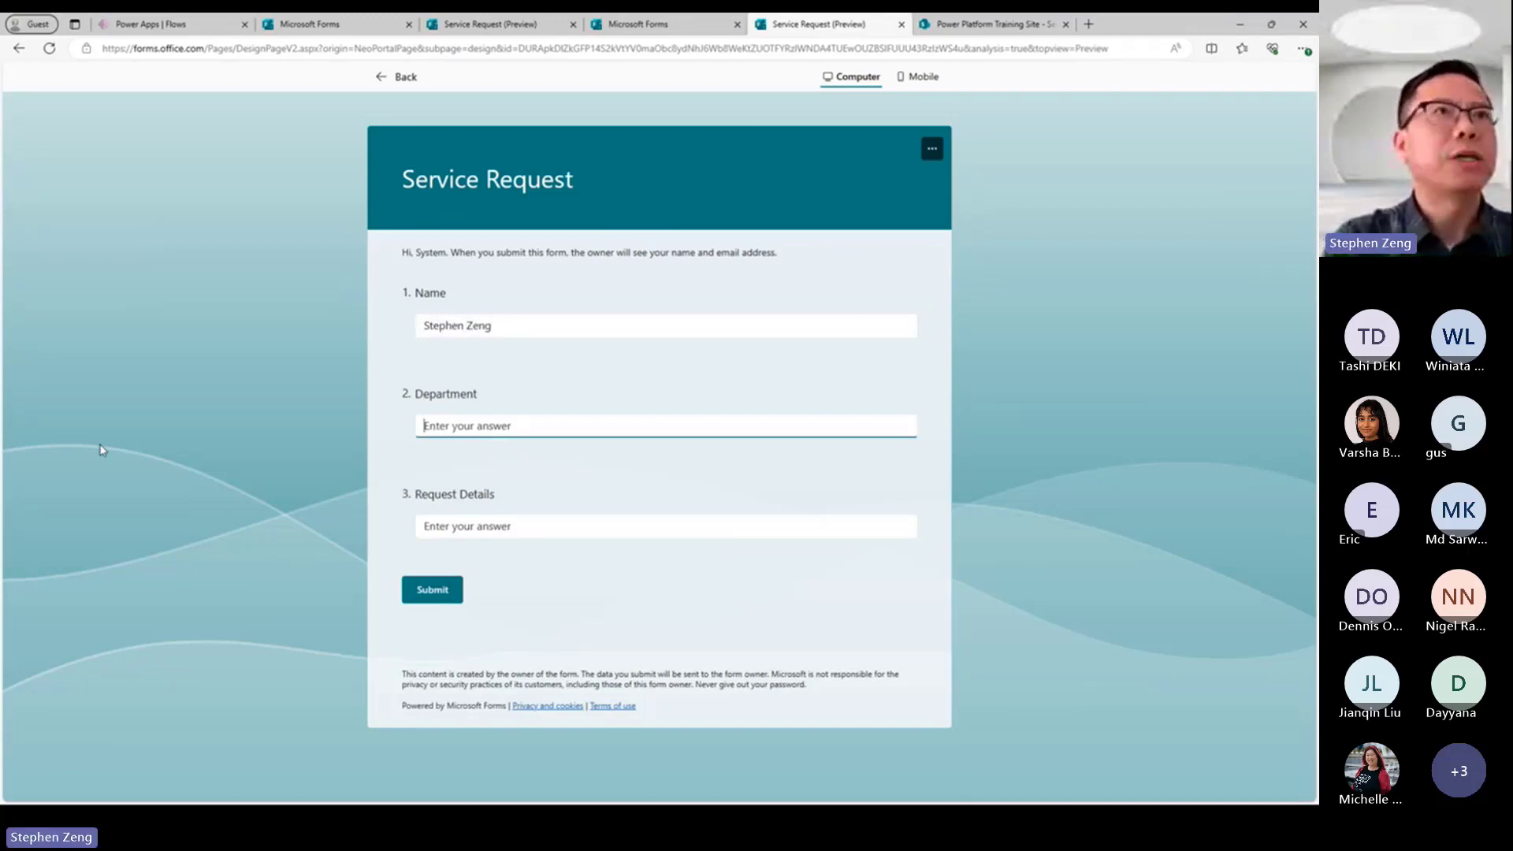
pyautogui.write('CSU')
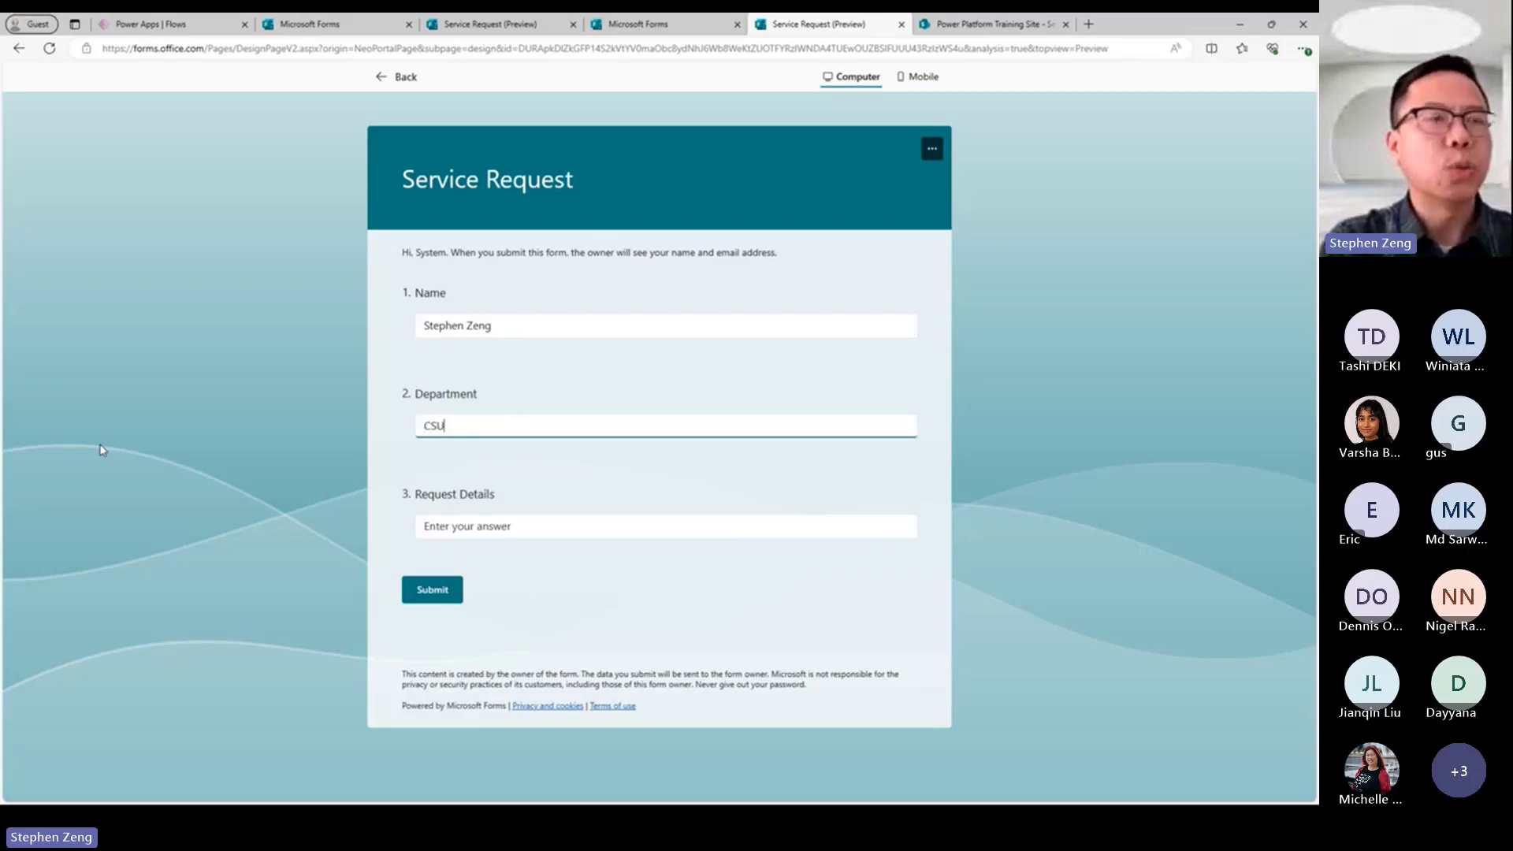
pyautogui.press('Tab')
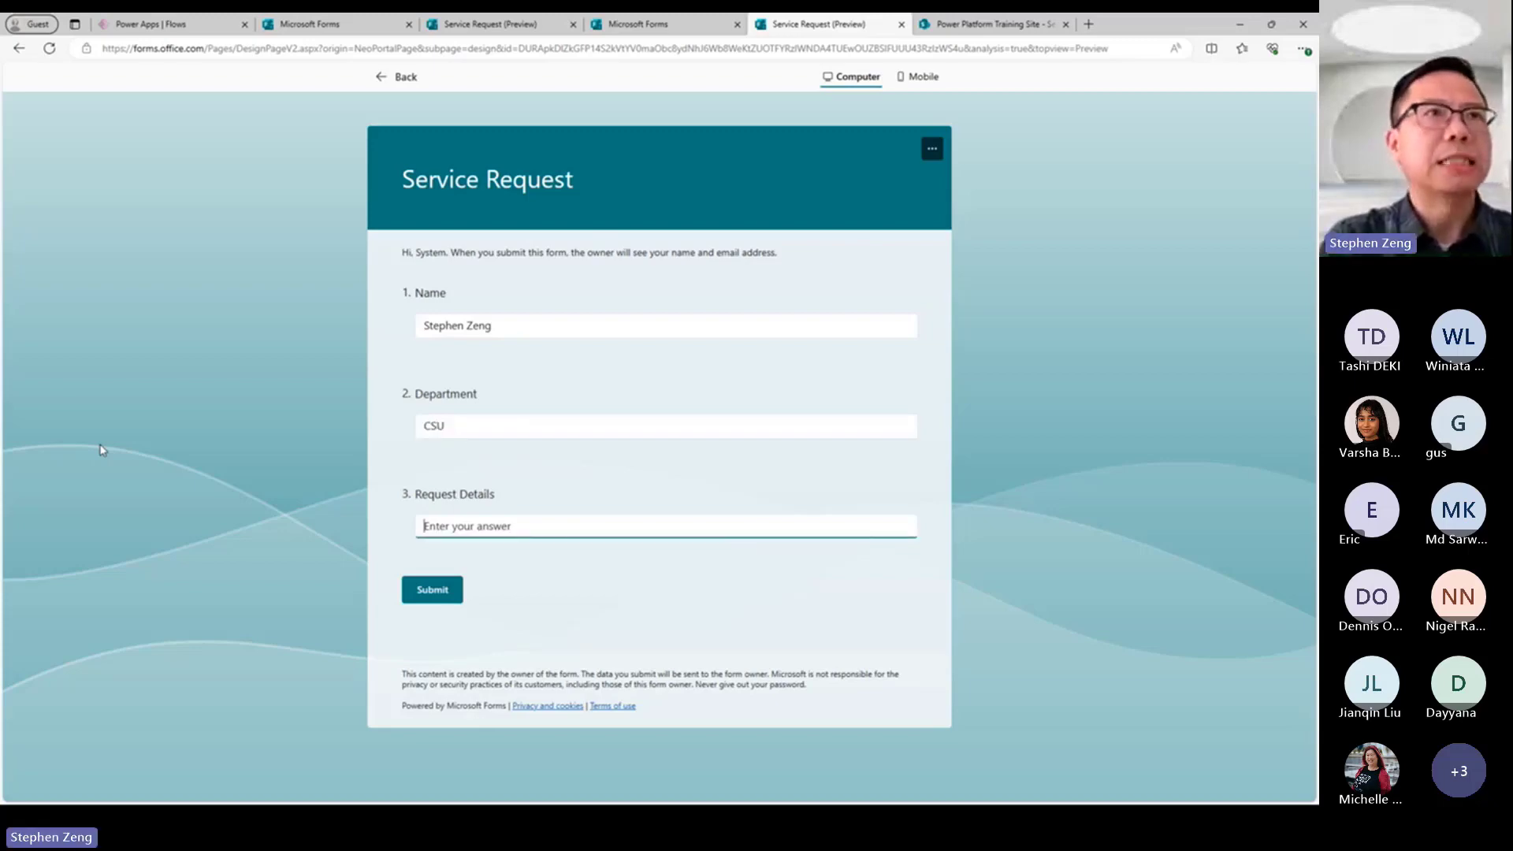
pyautogui.write('I')
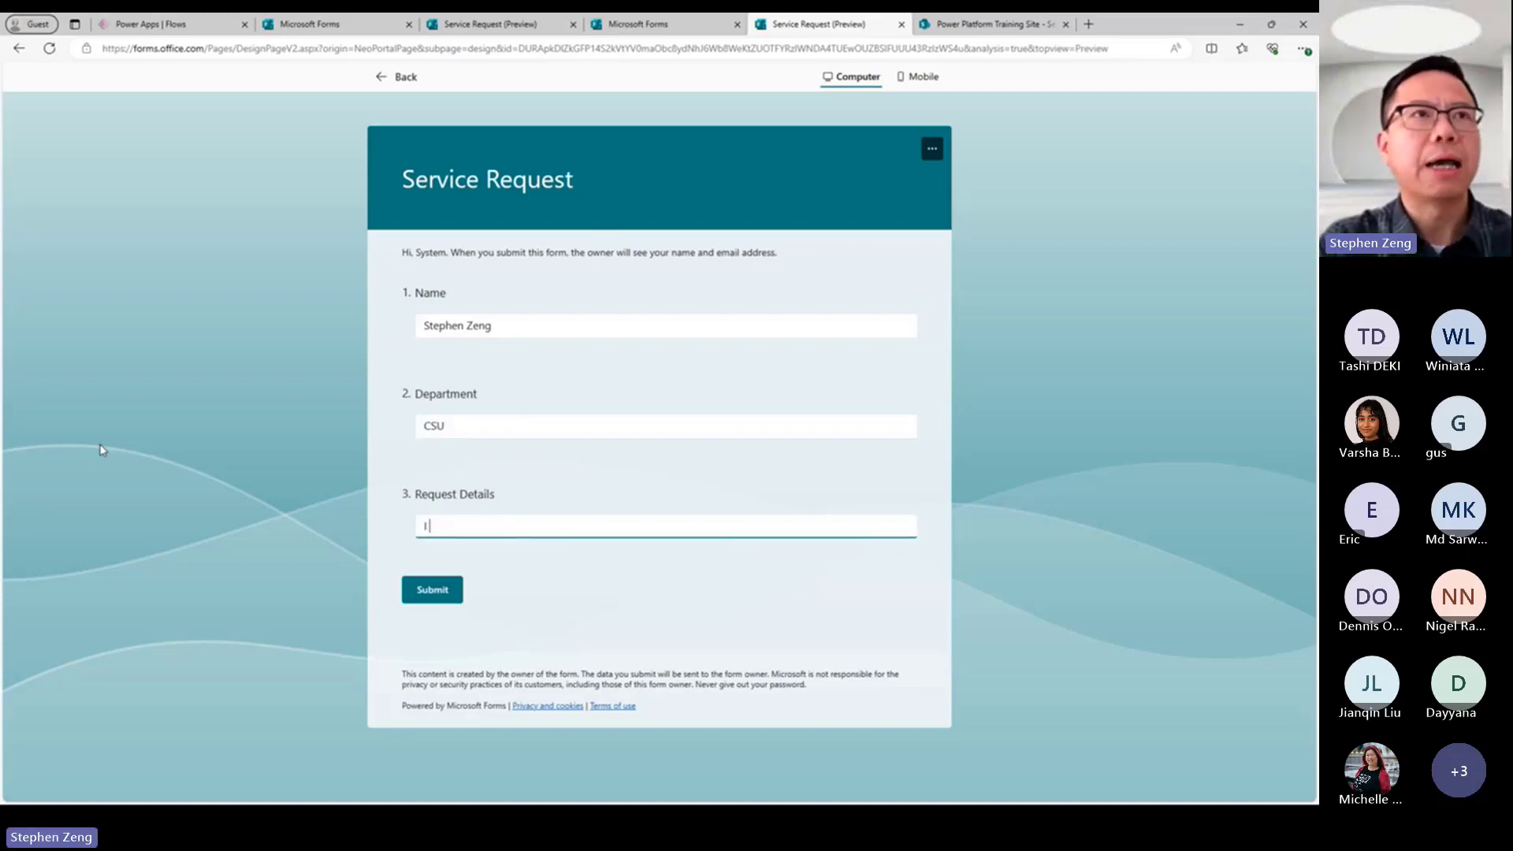
pyautogui.write(' need a n')
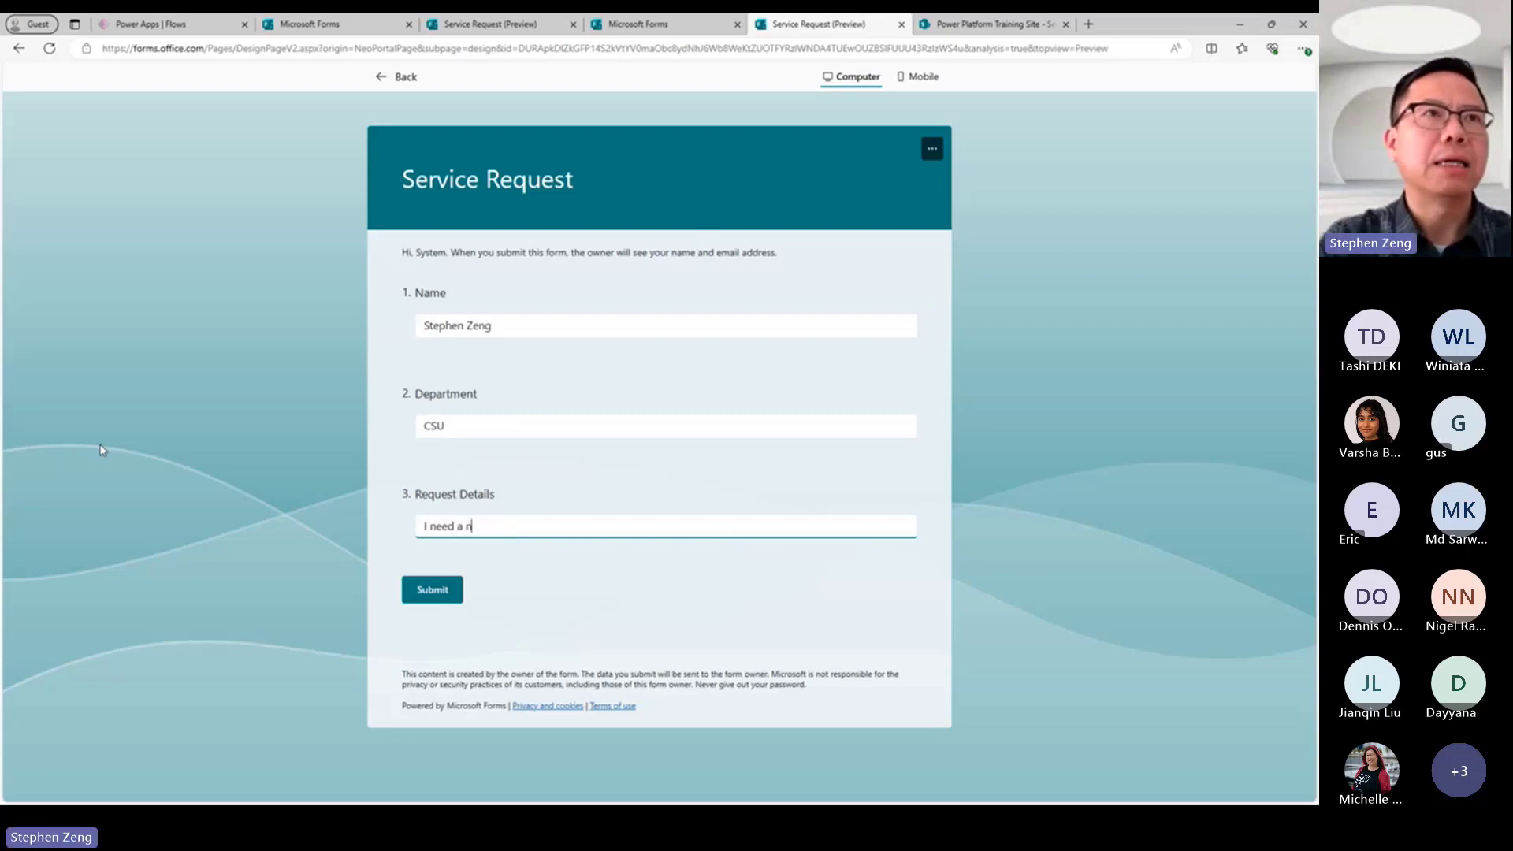
pyautogui.write('ew mouse')
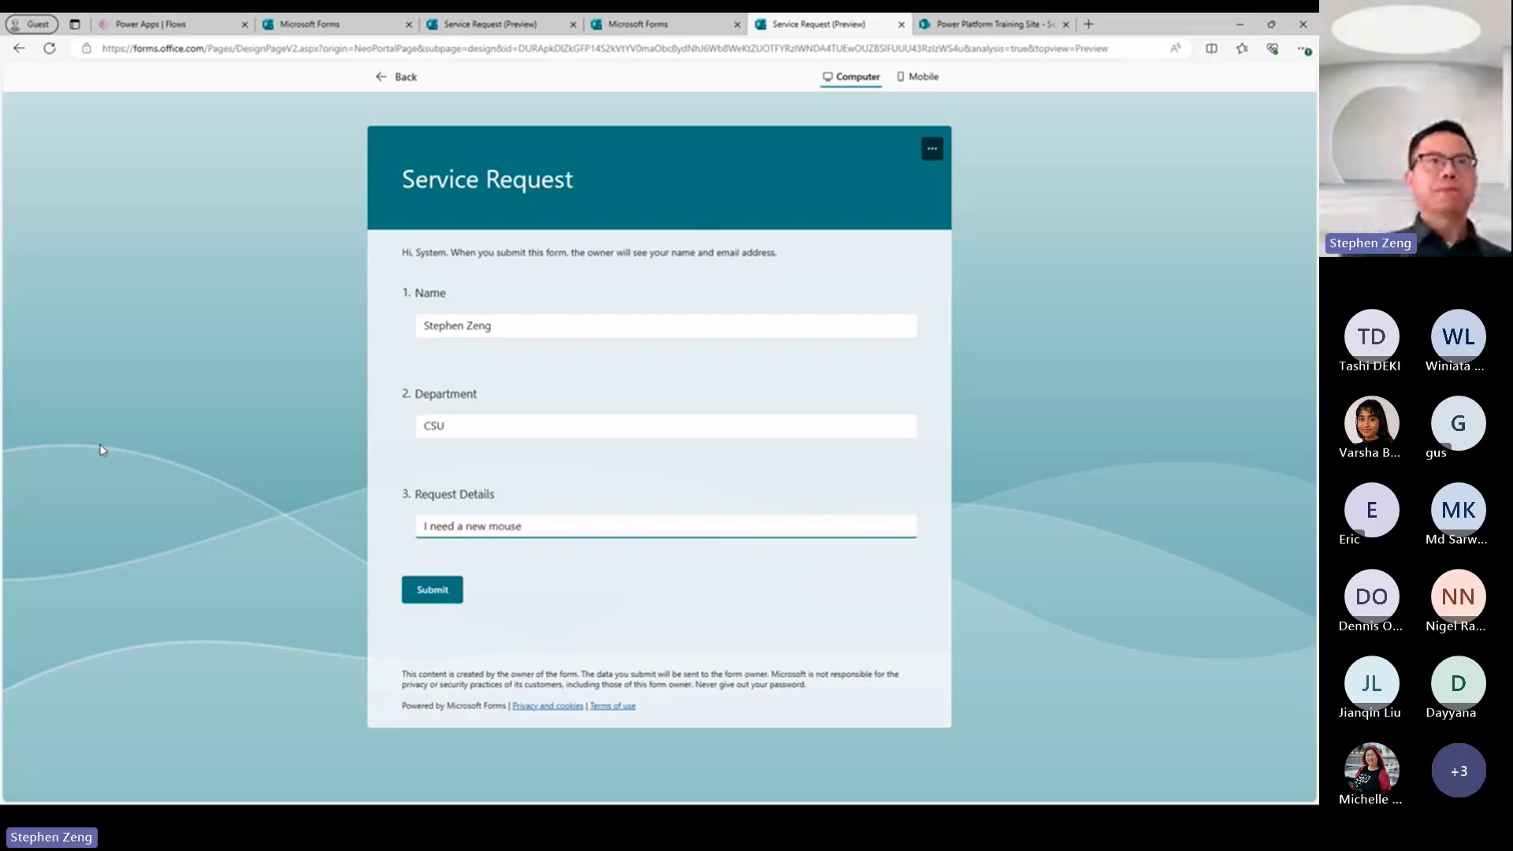
pyautogui.click(424, 593)
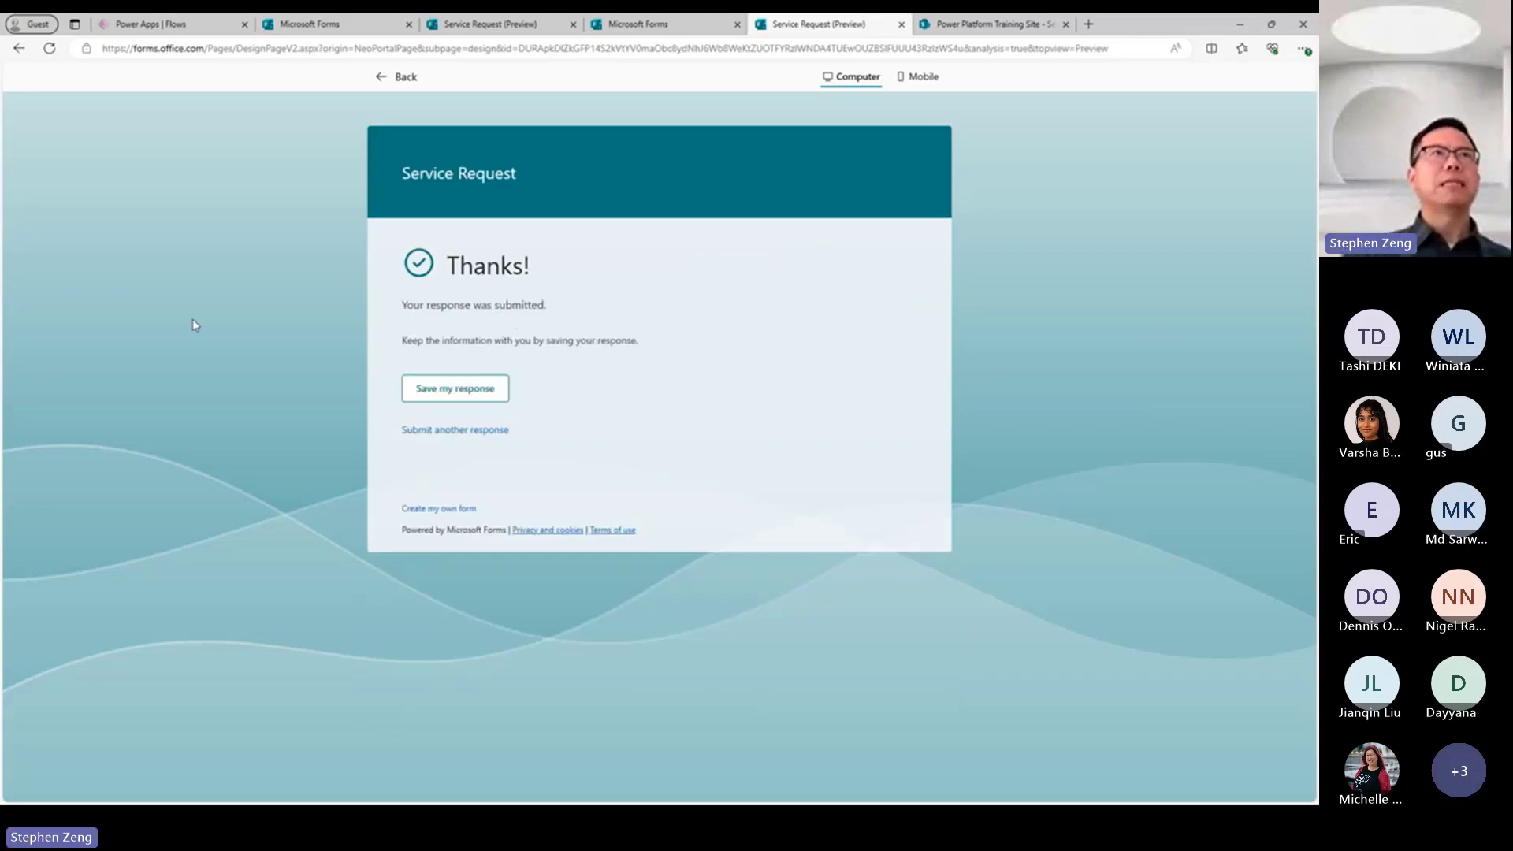
# Check the flow's test run in Power Apps, and the resulting entry in the SharePoint Service Requests list.
pyautogui.click(167, 26)
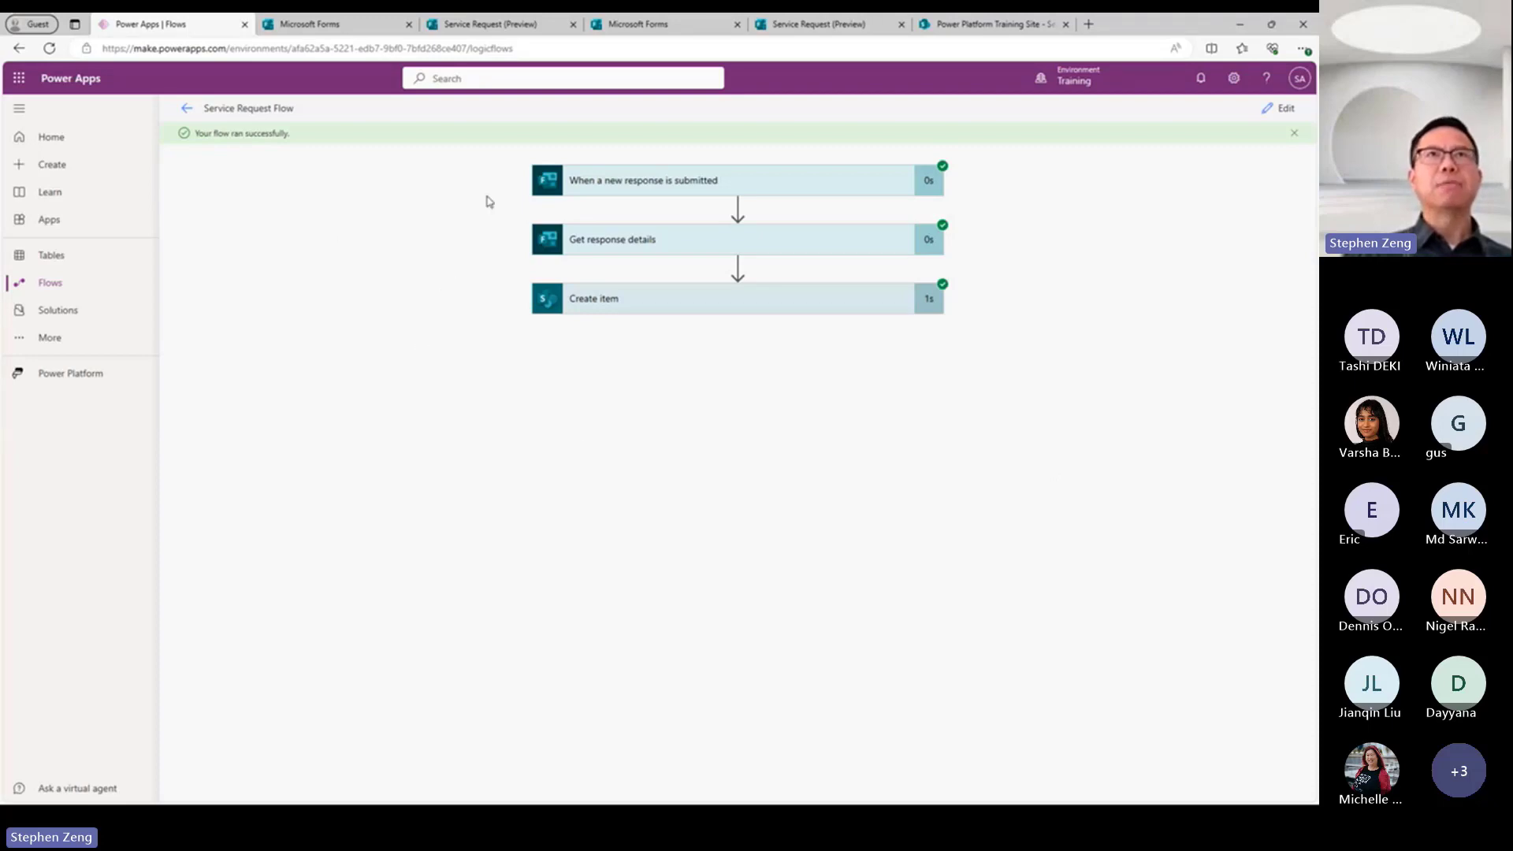
pyautogui.click(980, 25)
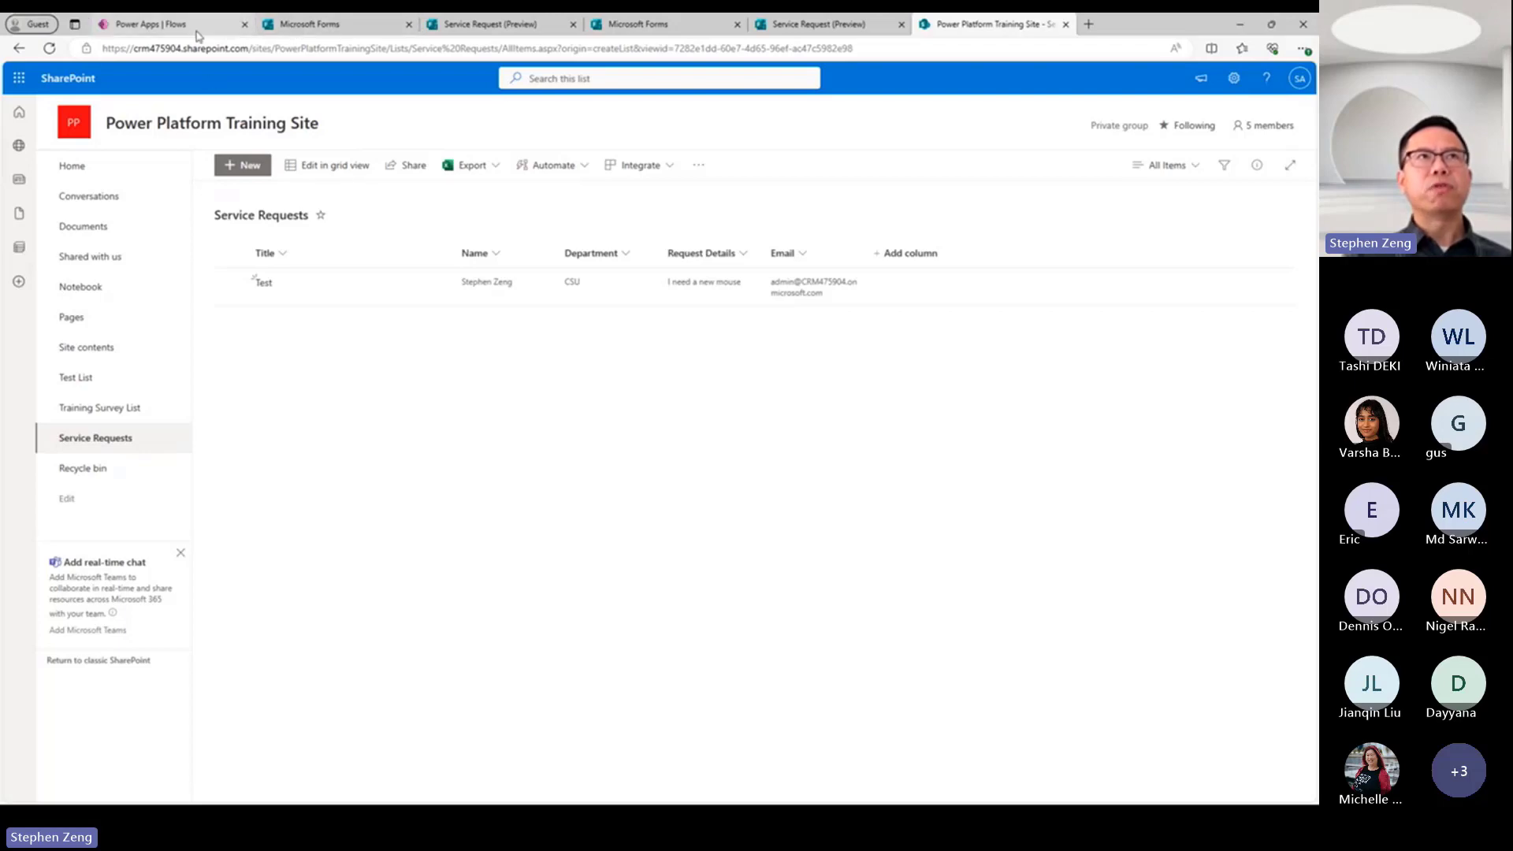
# Reopen Service Request Flow in Power Apps for editing and add an Office 365 Outlook "Send an email (V2)" action after Create item.
pyautogui.click(162, 24)
pyautogui.click(1283, 110)
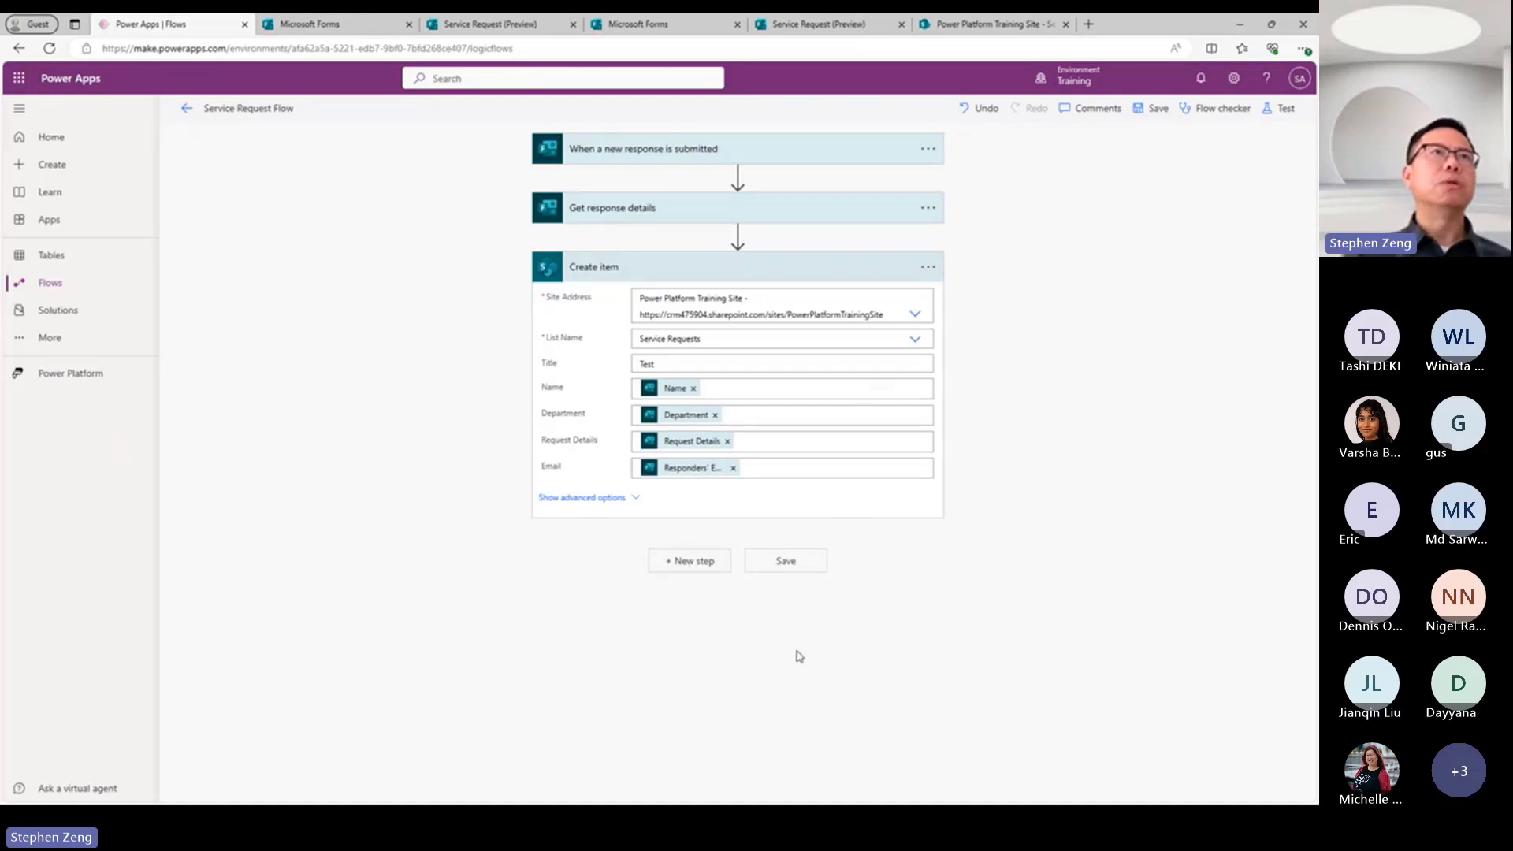
pyautogui.click(690, 570)
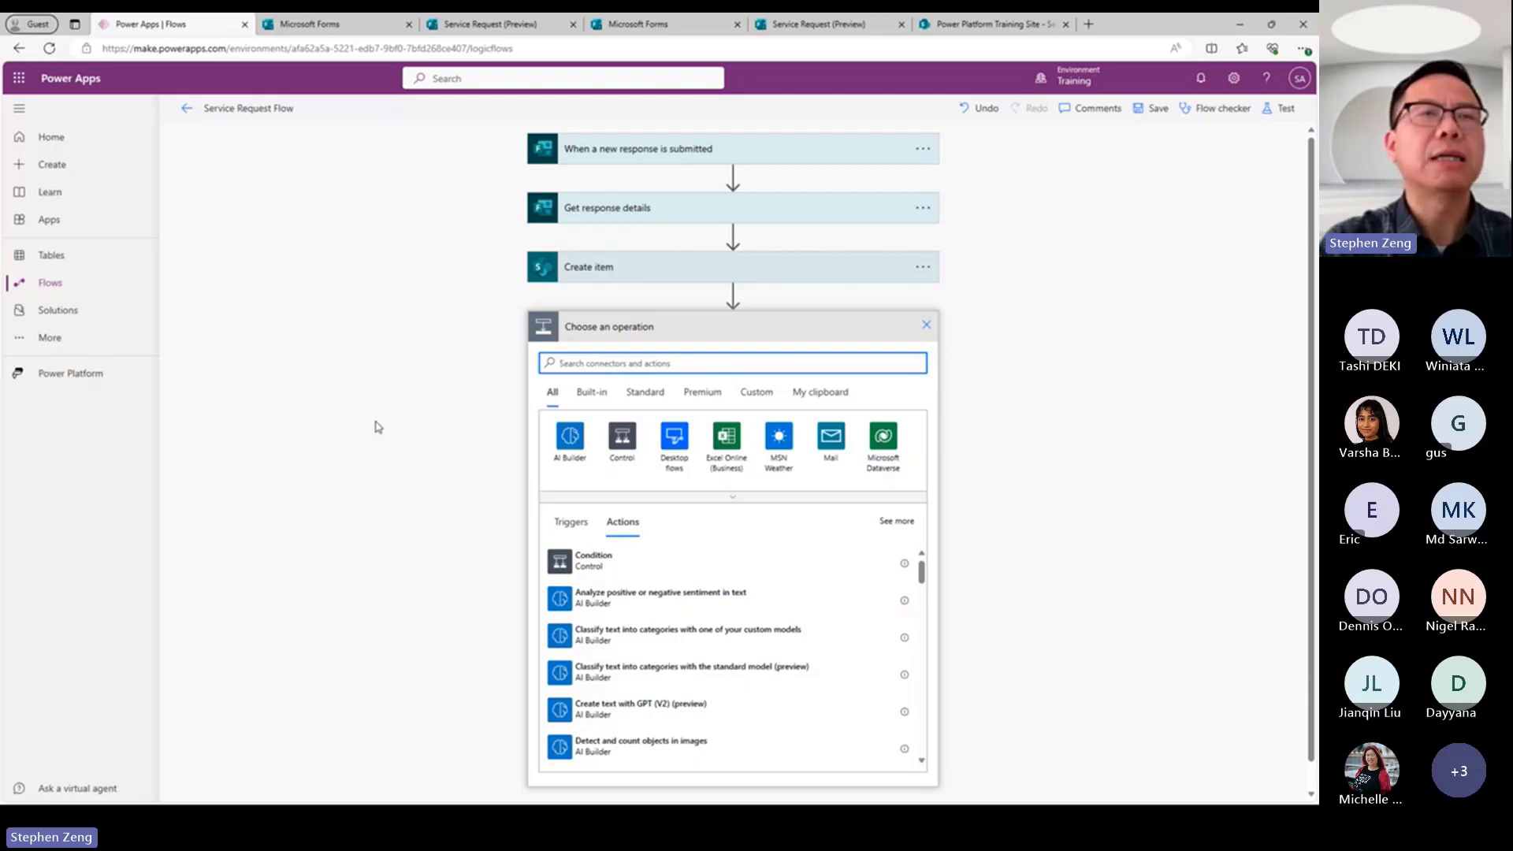
pyautogui.write('office 3')
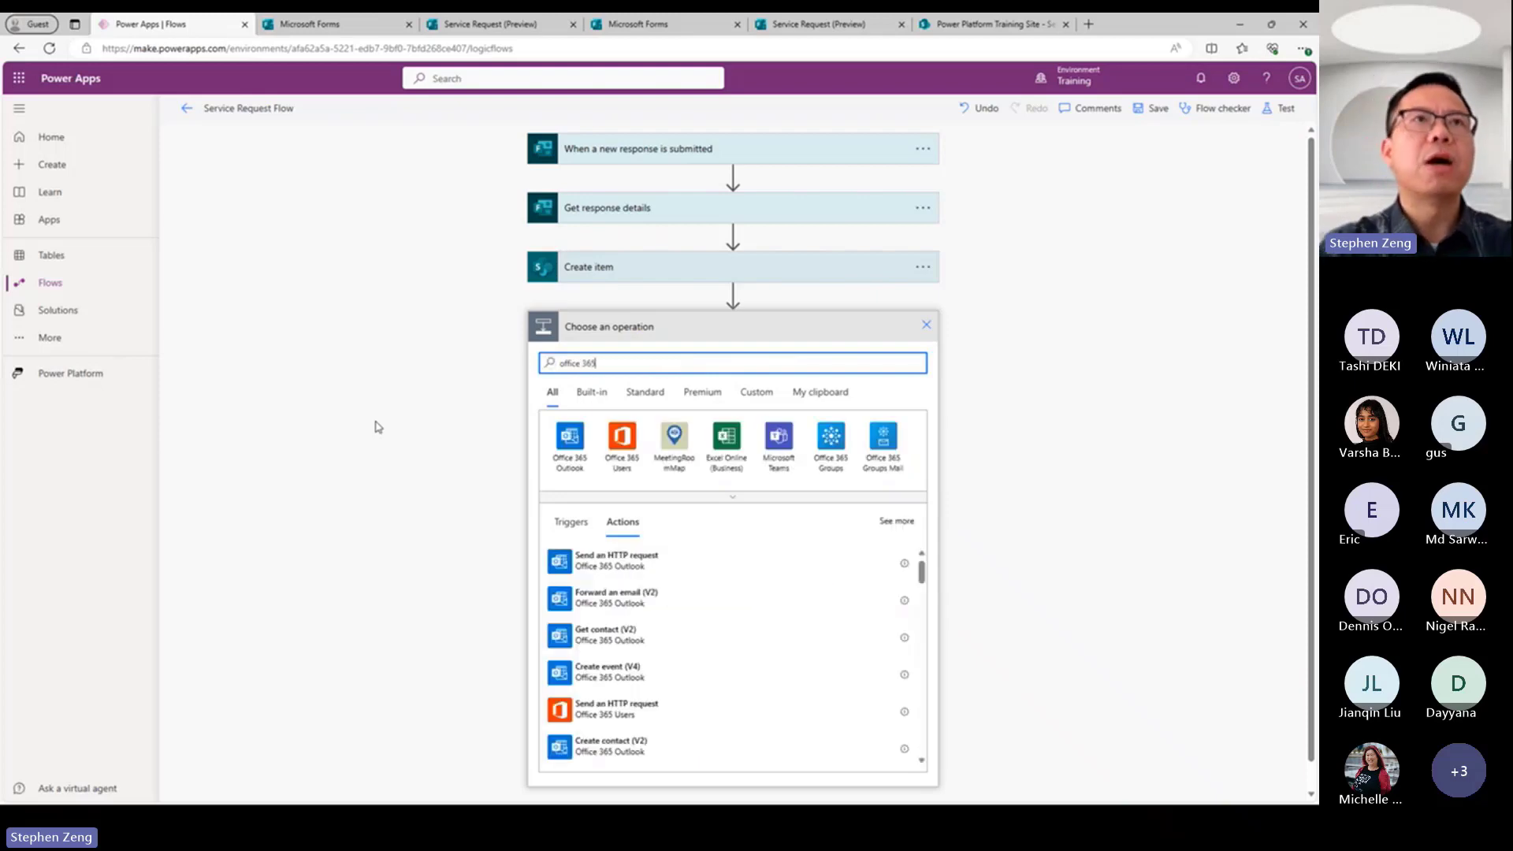
pyautogui.write('65')
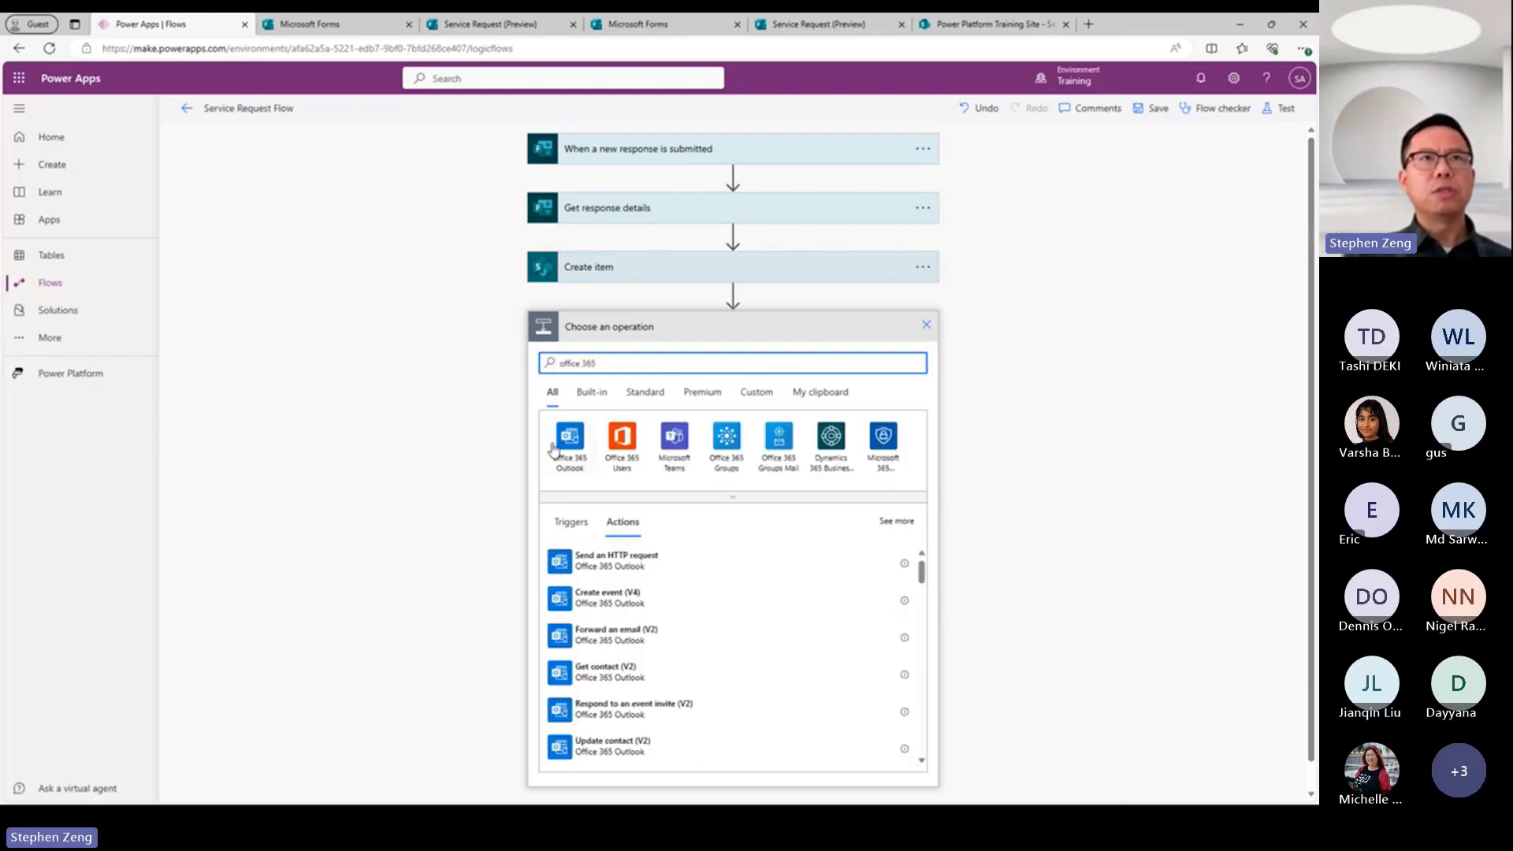
pyautogui.click(569, 455)
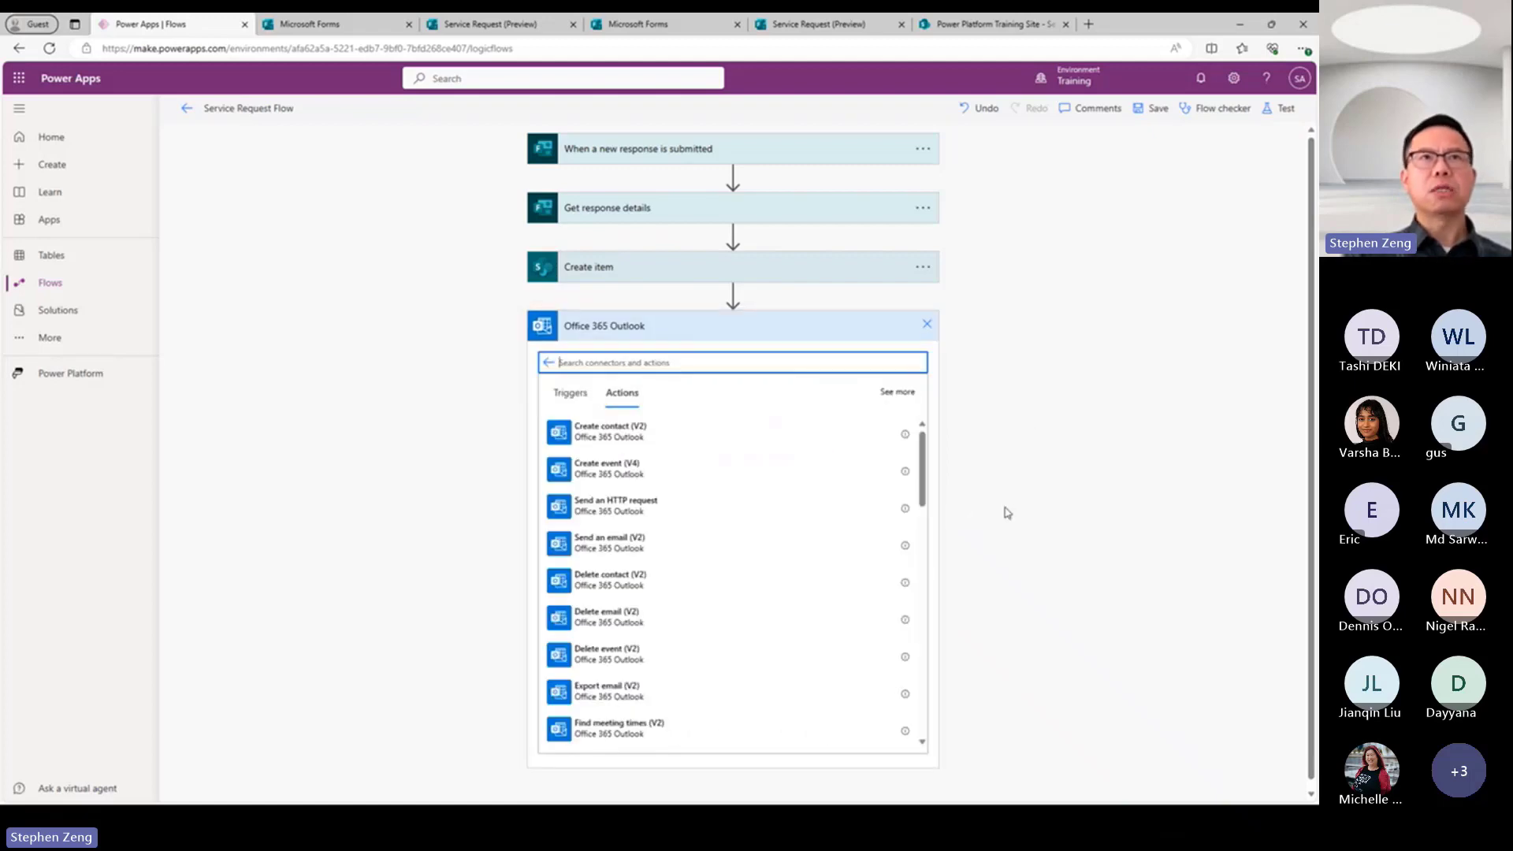
pyautogui.click(615, 542)
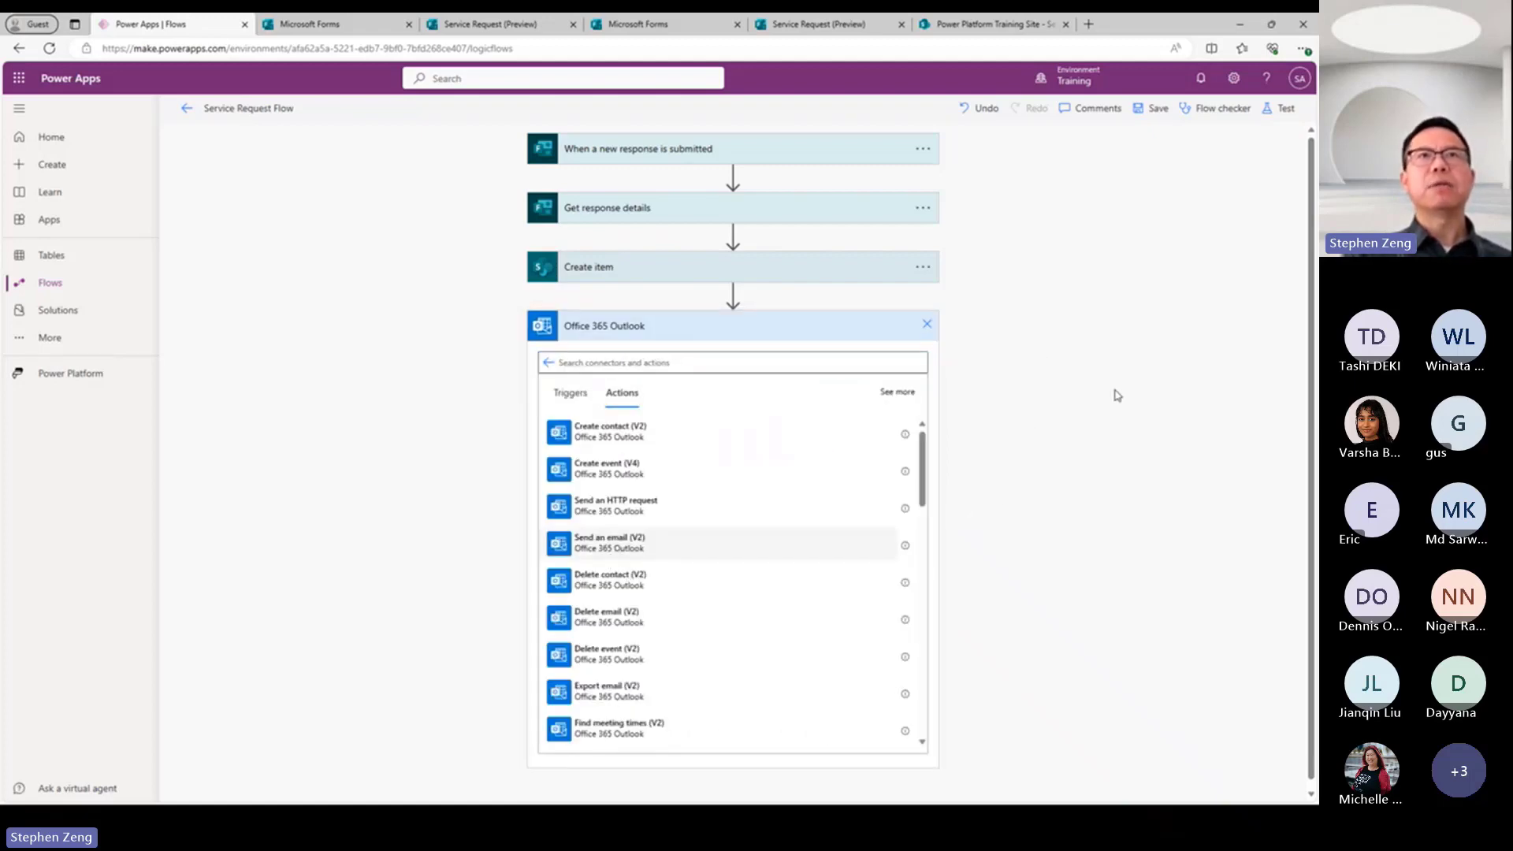
# Address the email to the form's Responders' Email and enter "Thank you" as both subject and body.
pyautogui.click(708, 361)
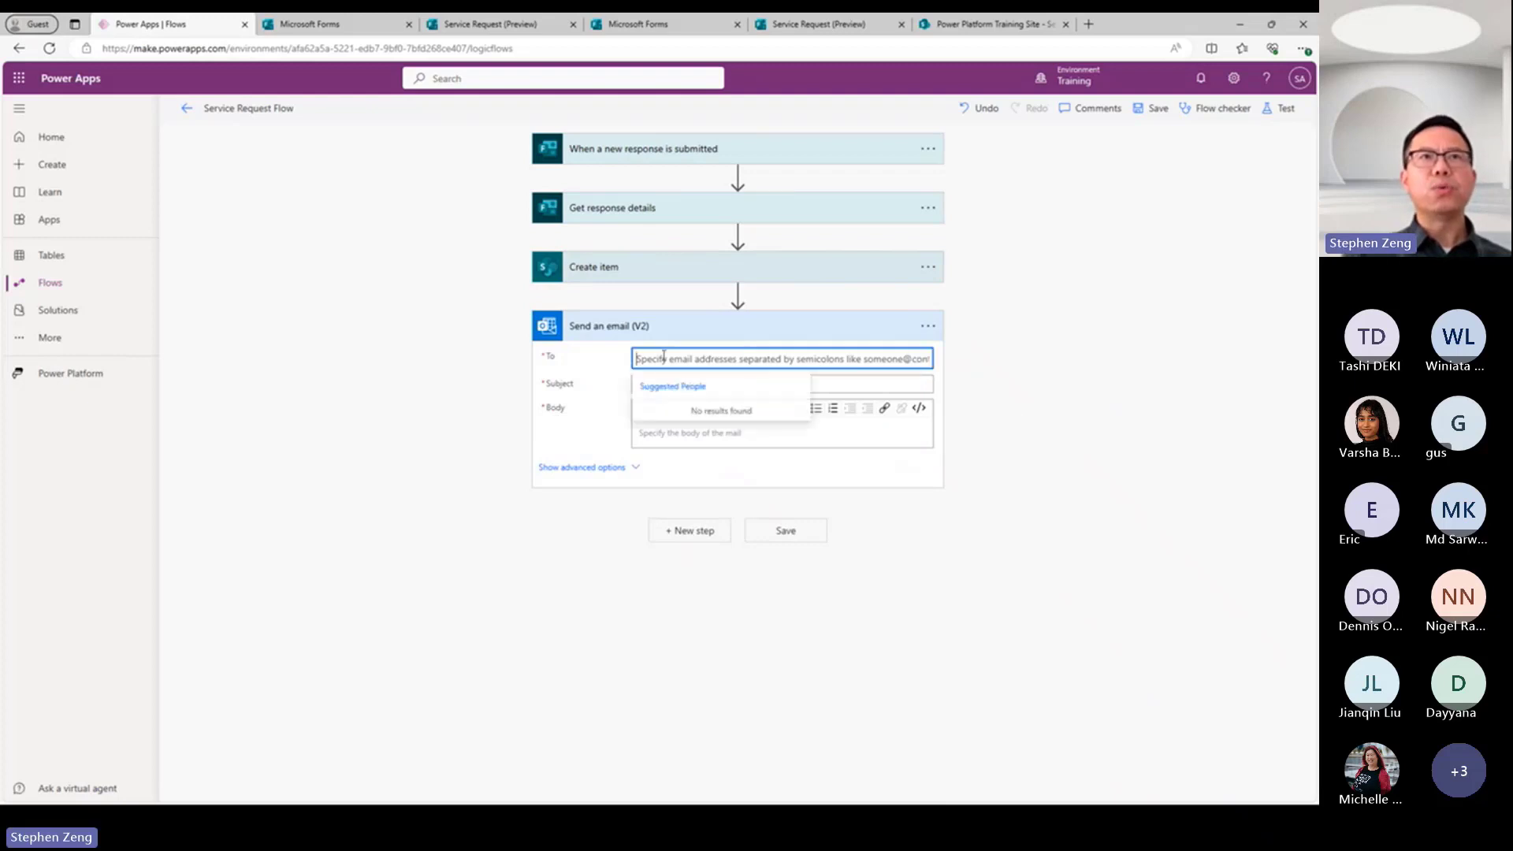
pyautogui.click(882, 400)
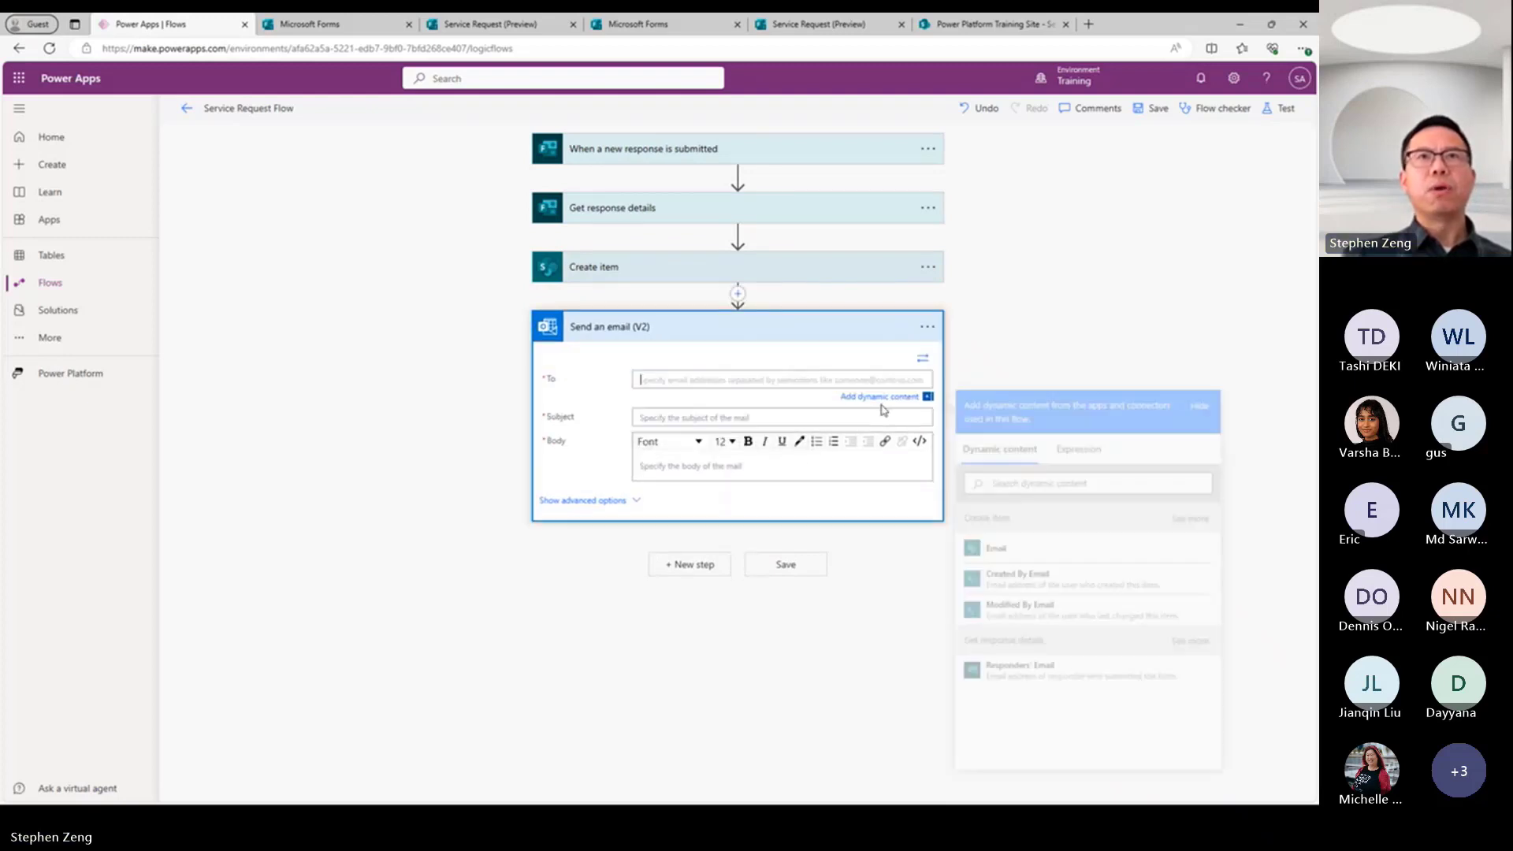
pyautogui.click(1026, 668)
pyautogui.click(664, 420)
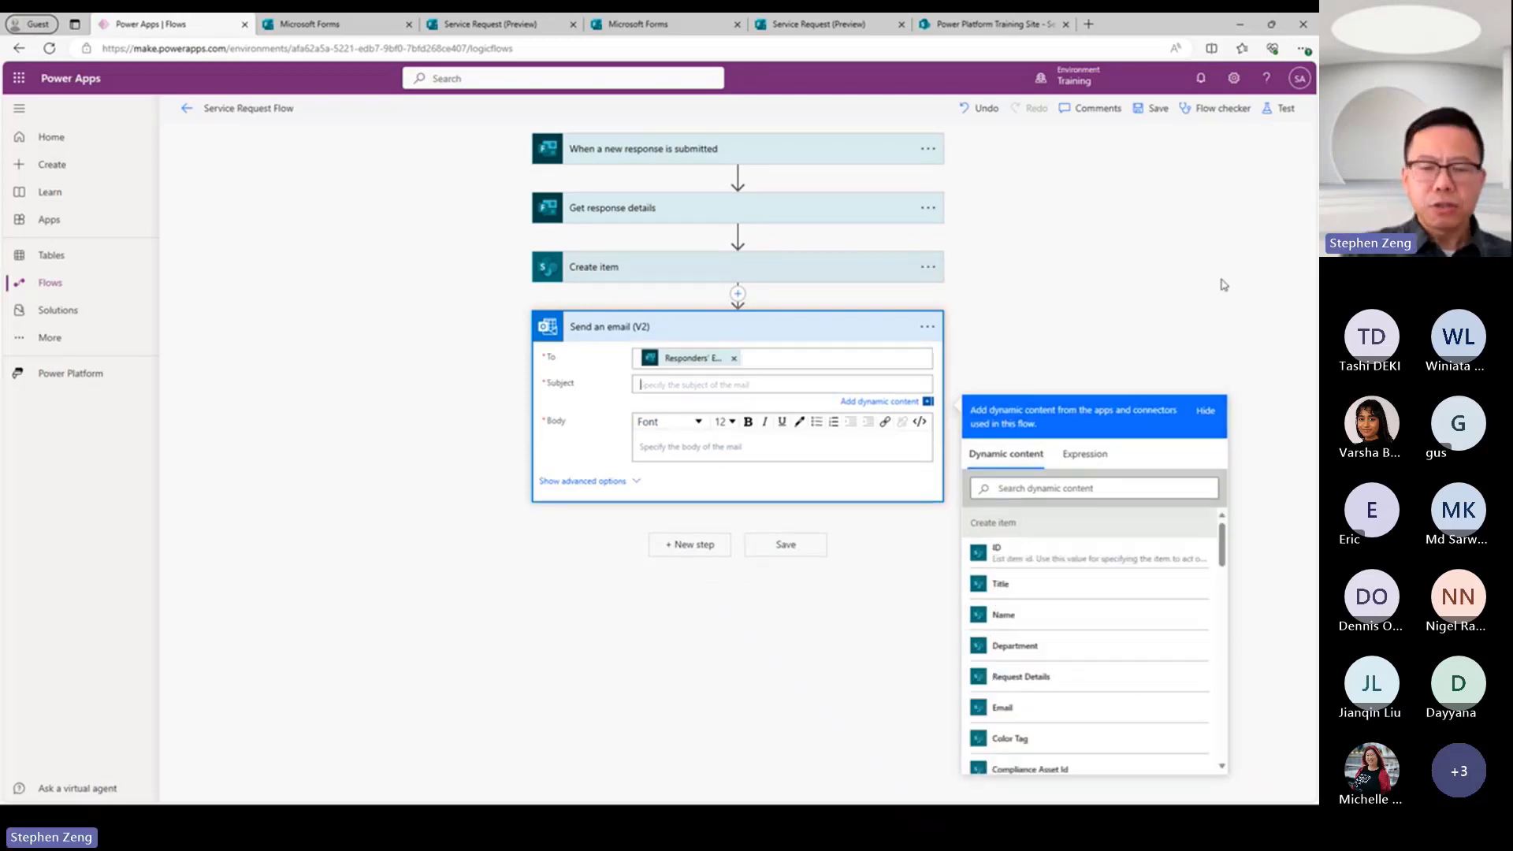
pyautogui.write('T')
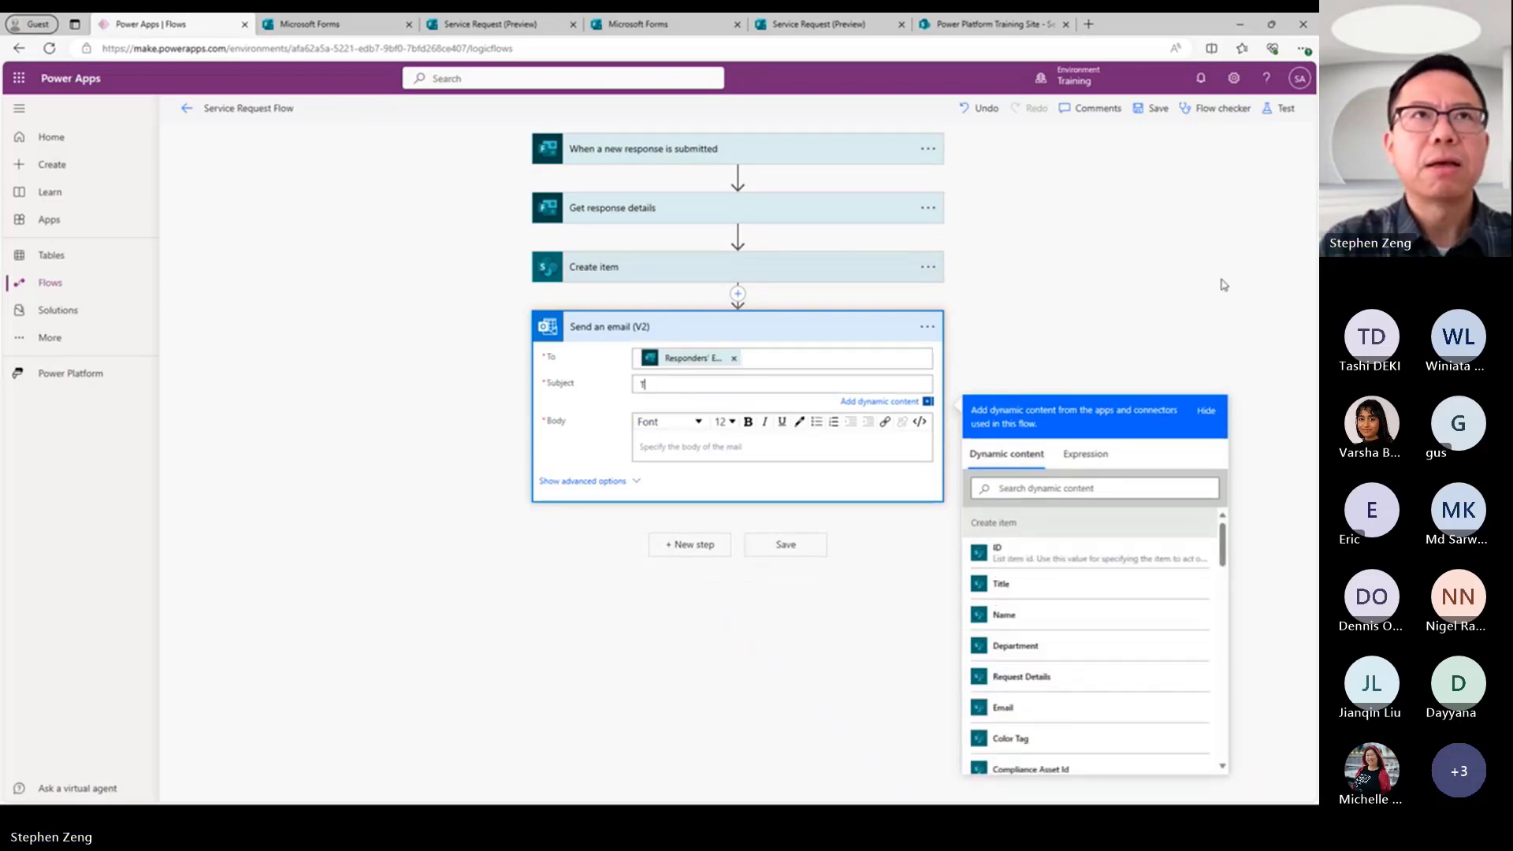
pyautogui.write('hank you')
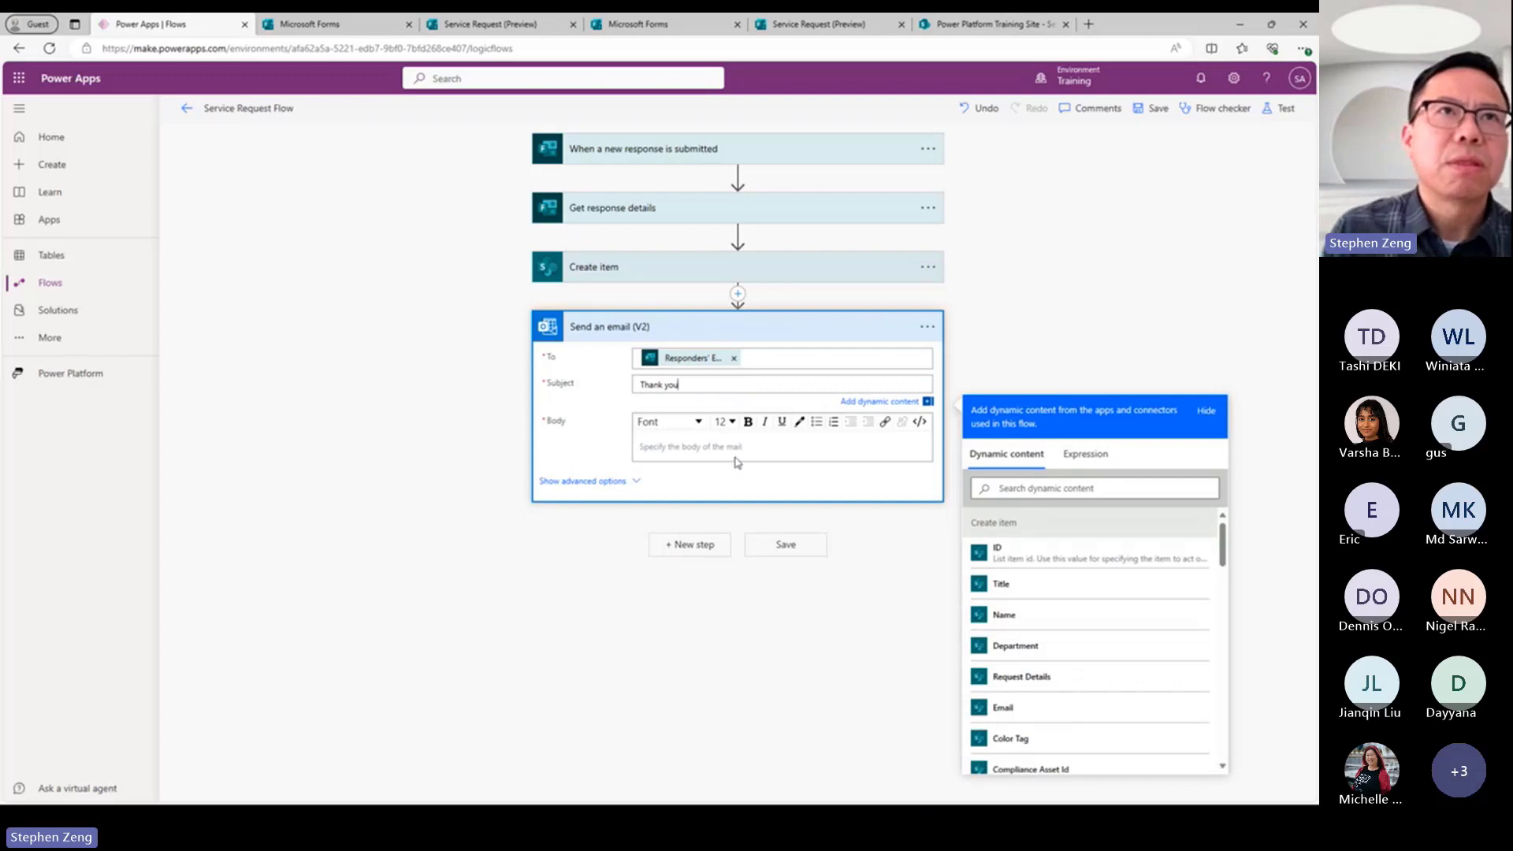
pyautogui.click(711, 448)
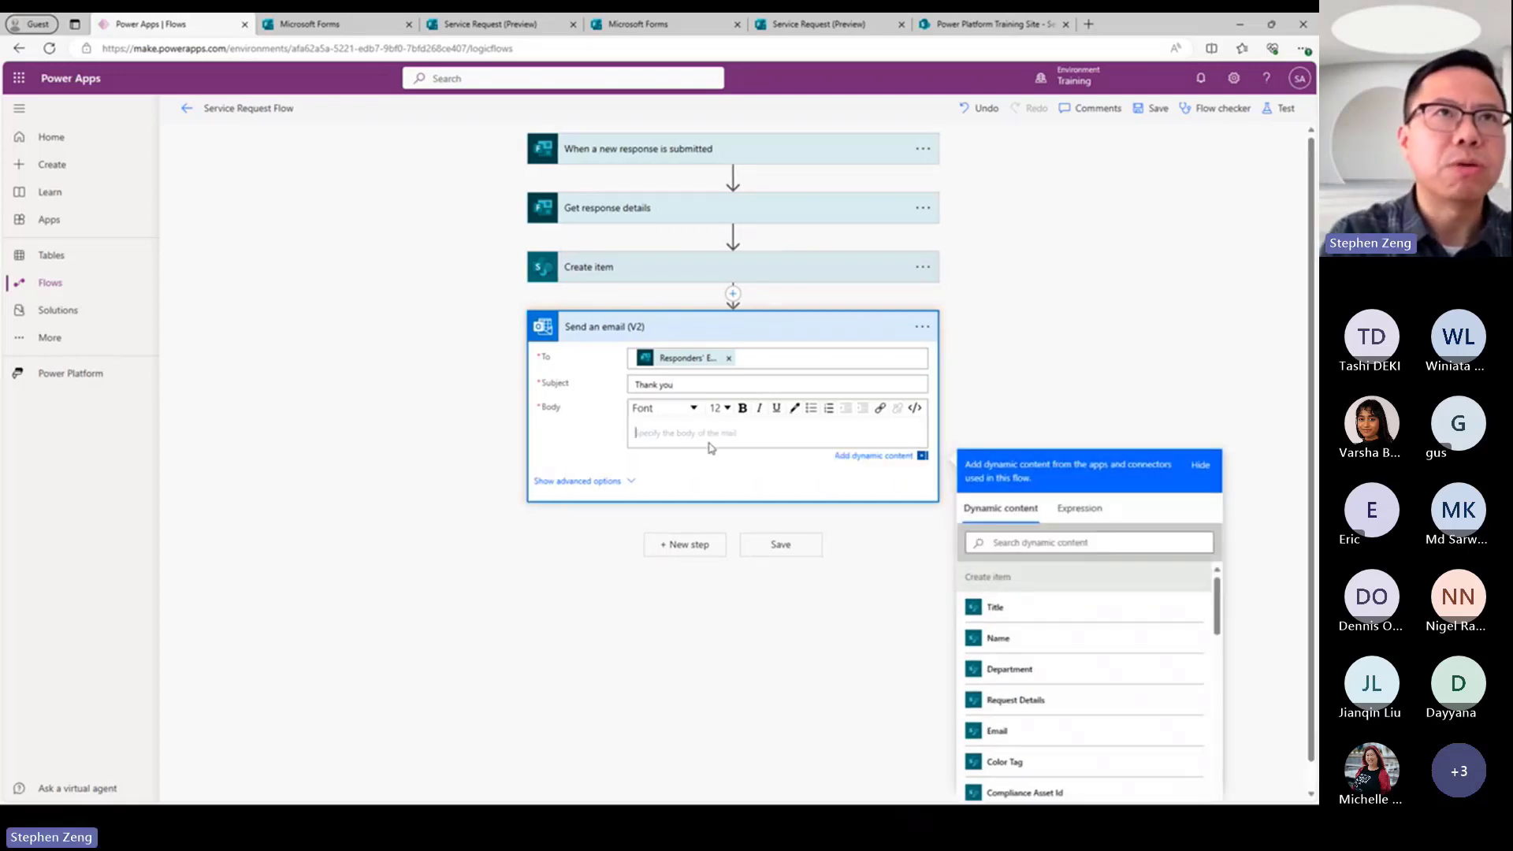
pyautogui.write('Thank you')
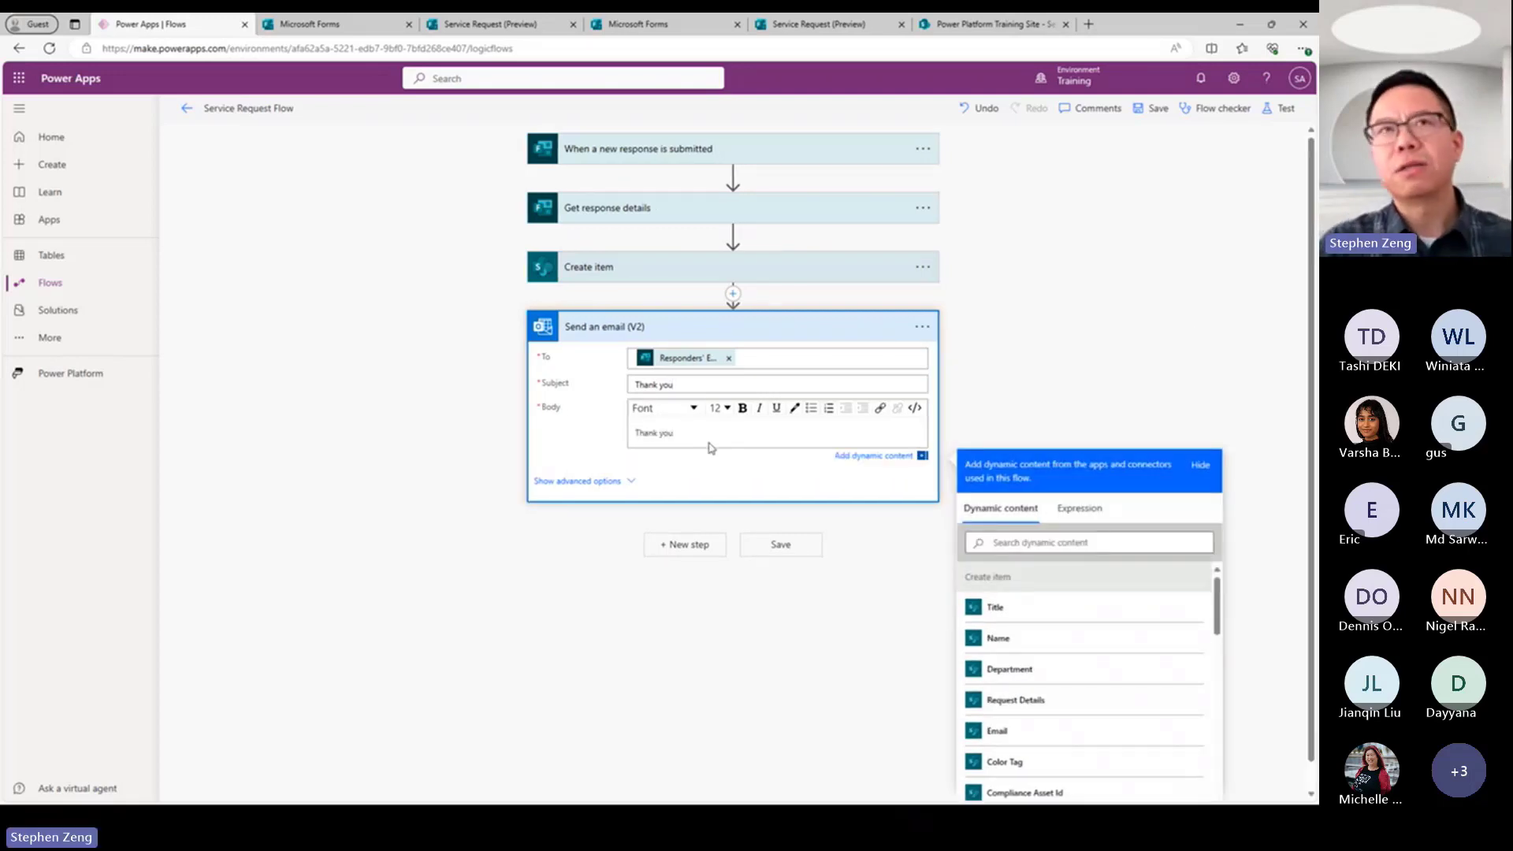
pyautogui.click(1051, 377)
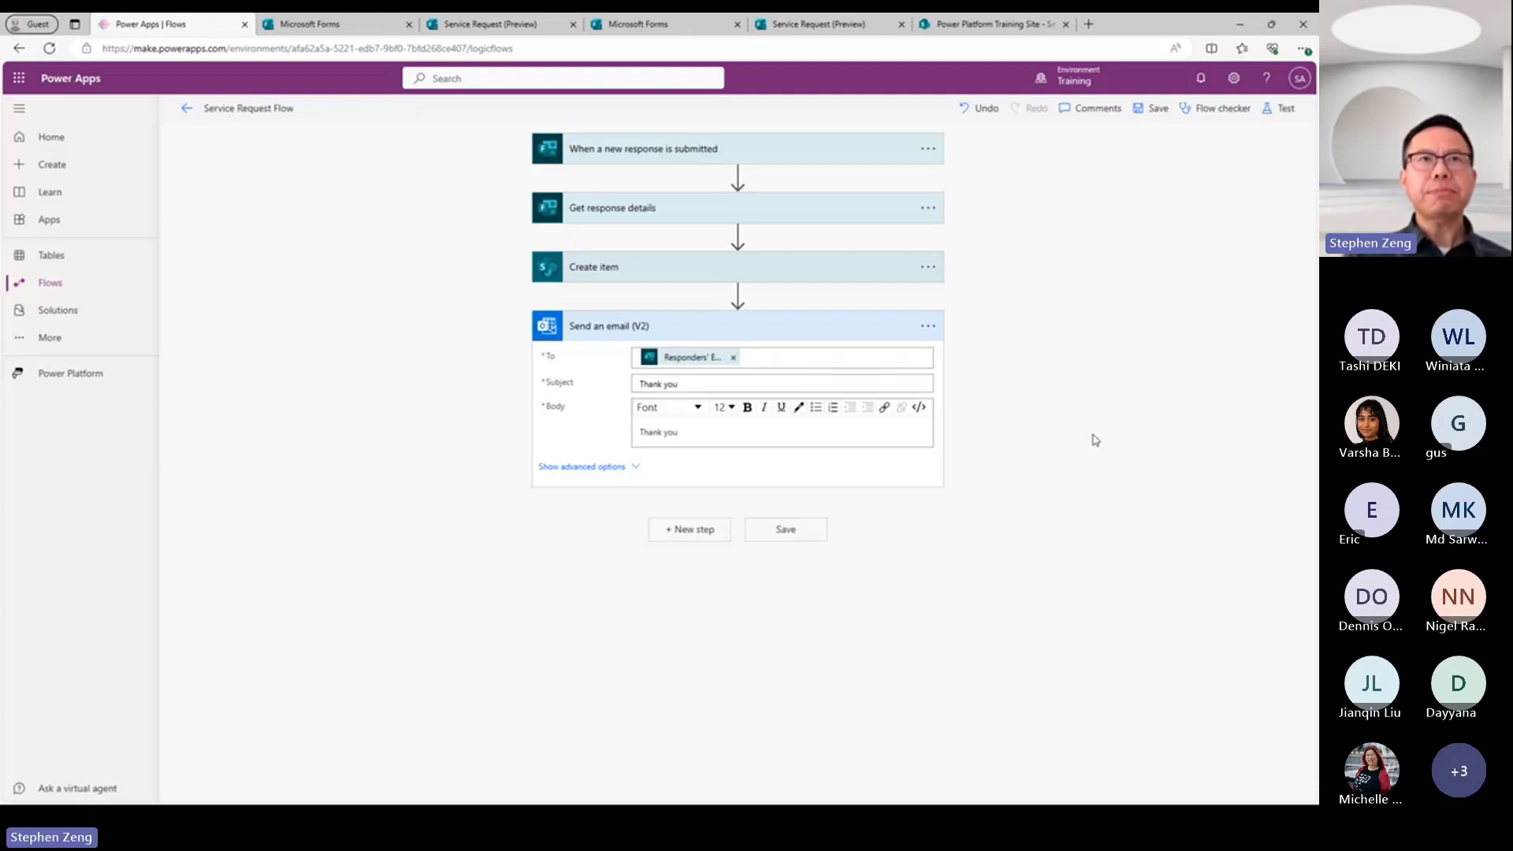
# Add a Microsoft Teams "Post message in a chat or channel" action after the email action.
pyautogui.click(683, 533)
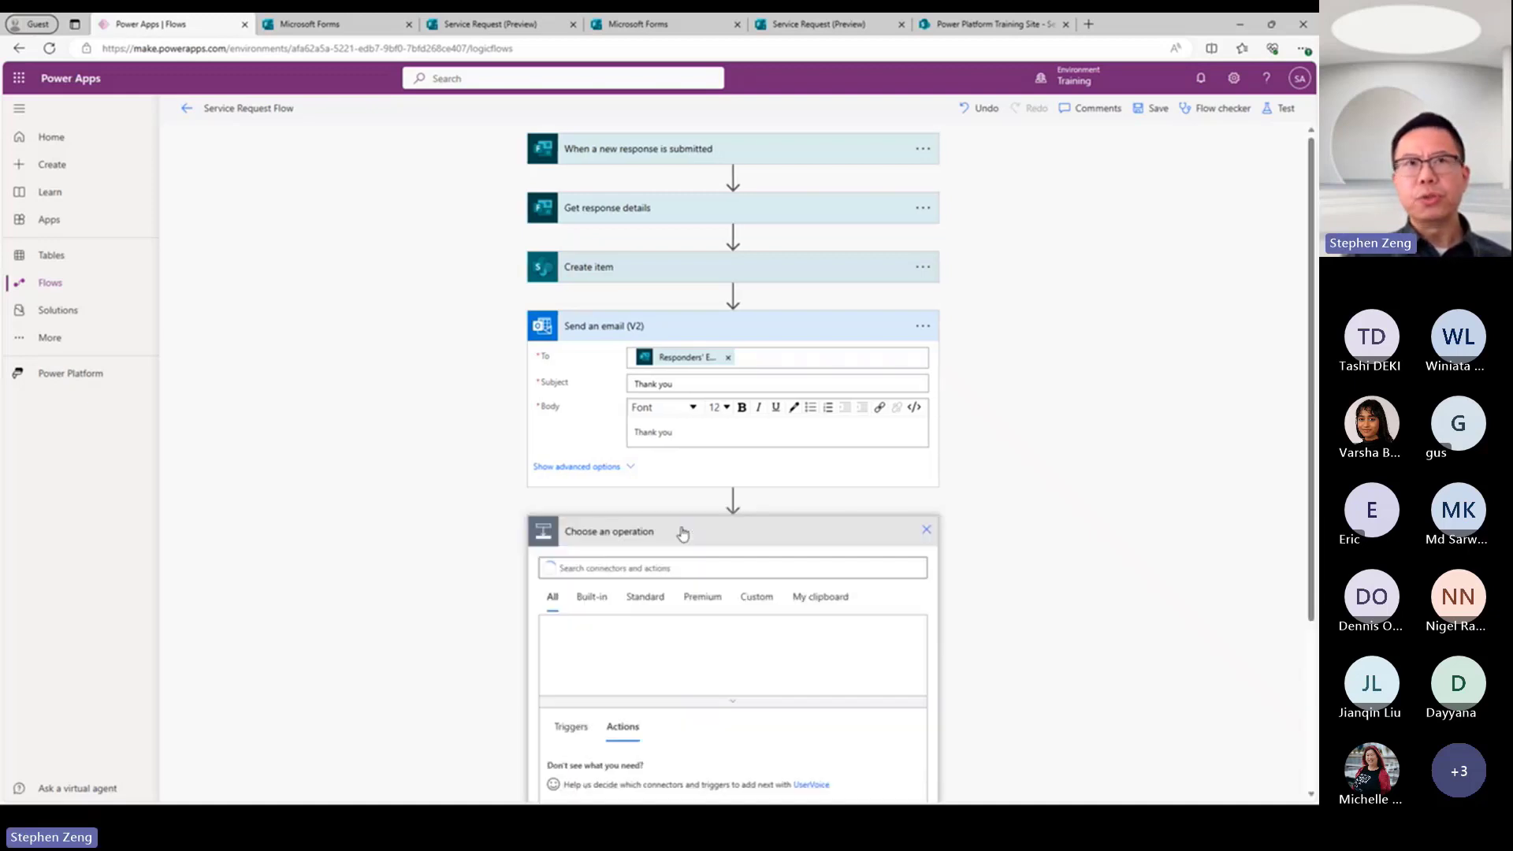
pyautogui.write('teams')
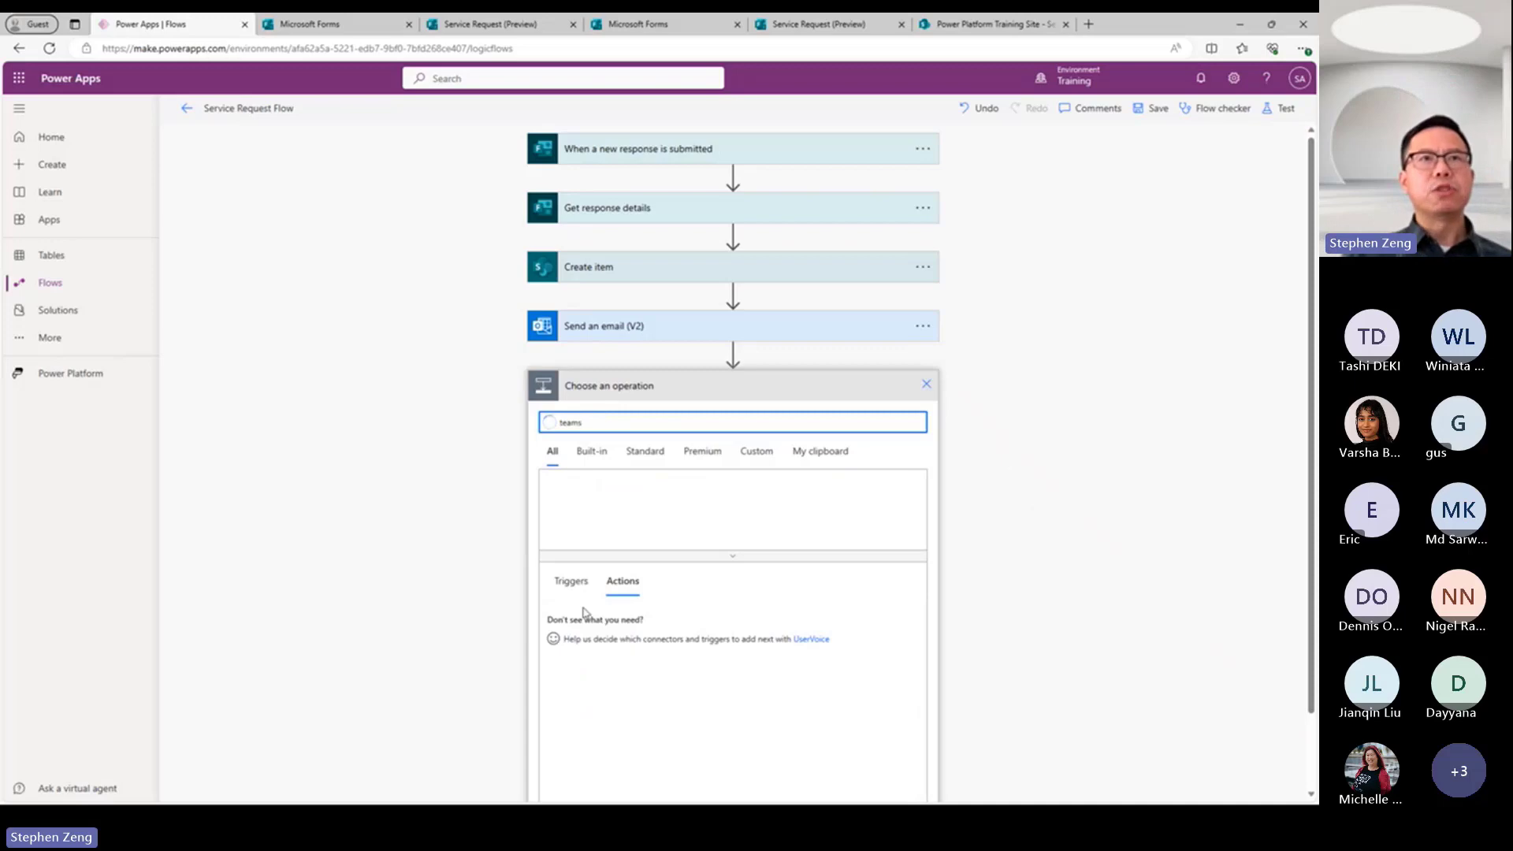
pyautogui.click(569, 504)
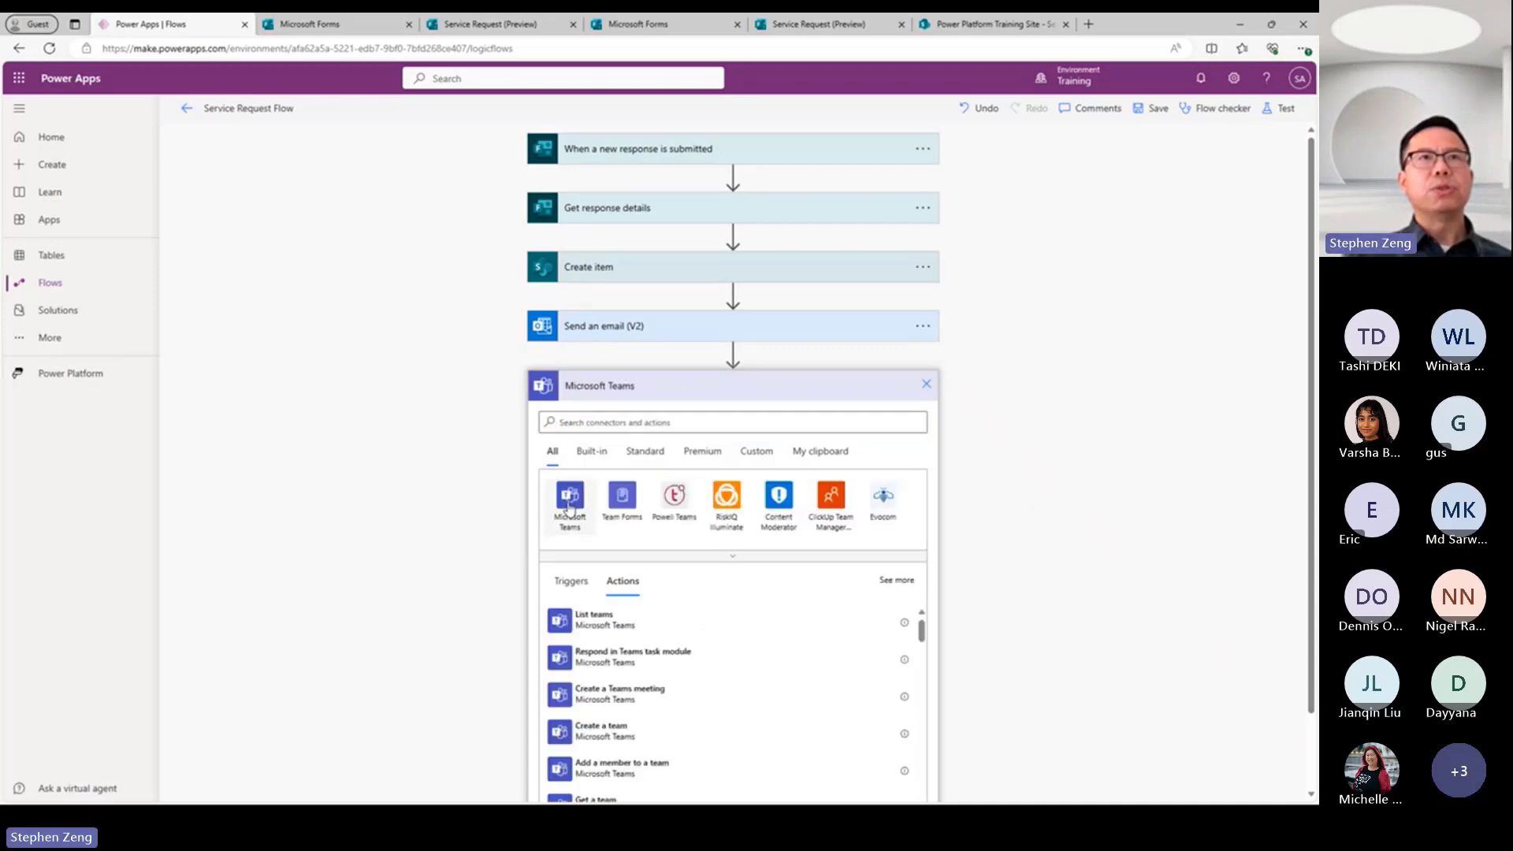
pyautogui.scroll(-1, 1020, 654)
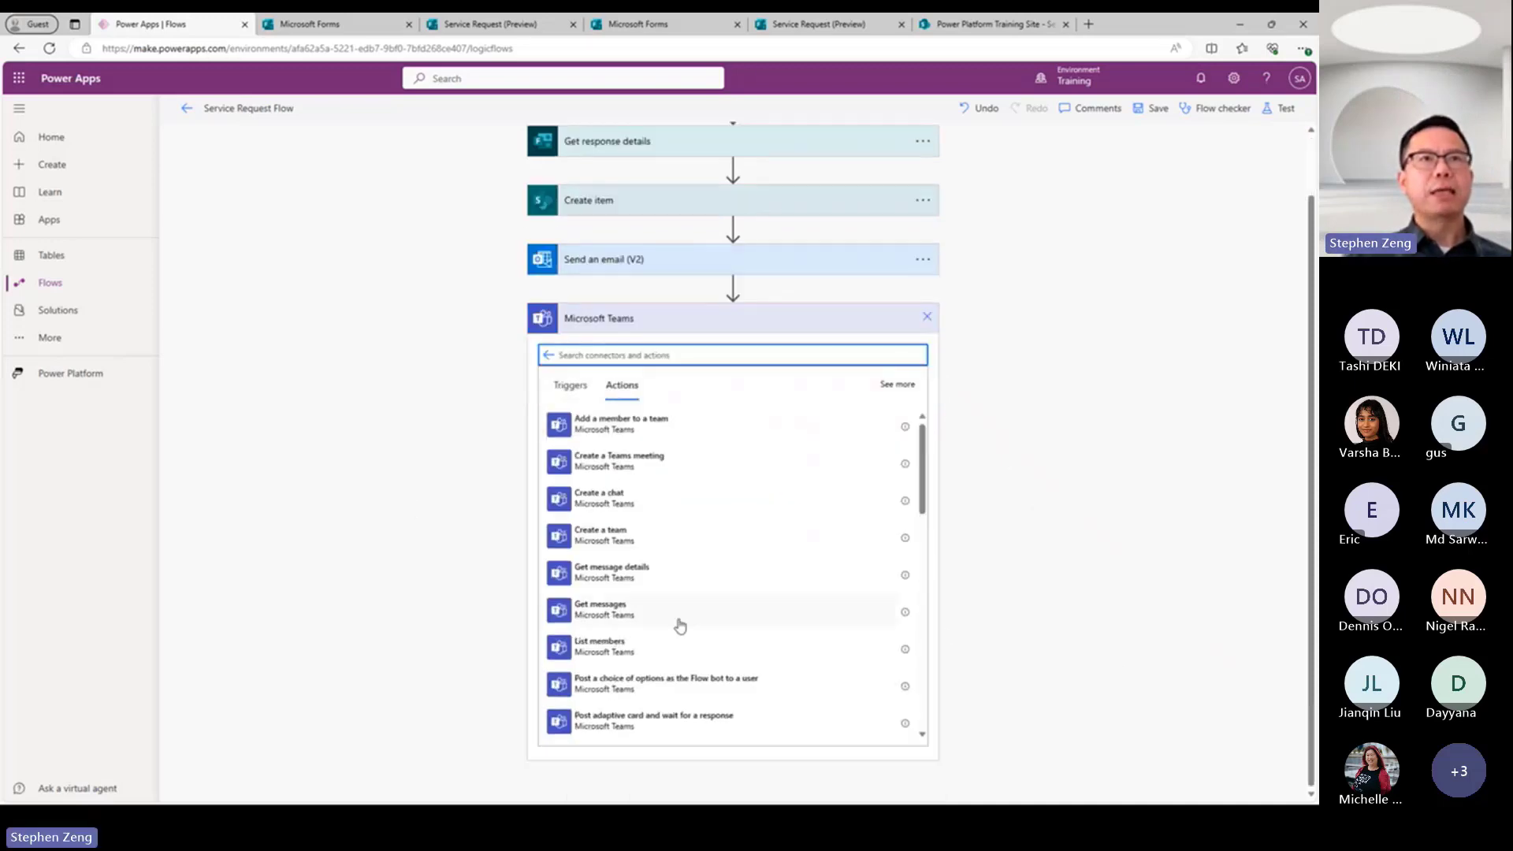
pyautogui.scroll(-2, 675, 624)
pyautogui.scroll(-4, 608, 540)
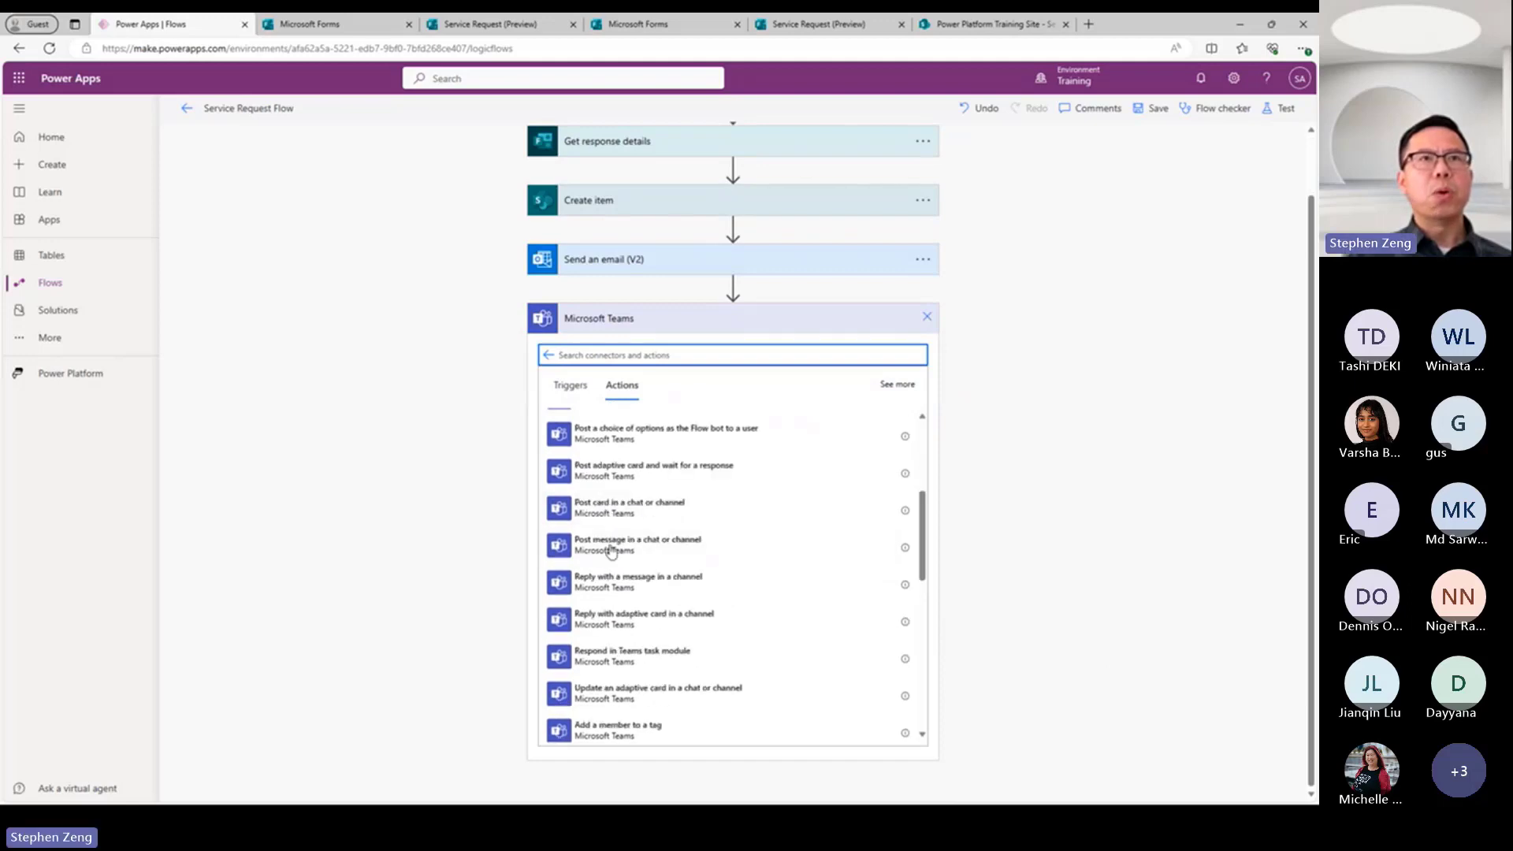
pyautogui.click(623, 544)
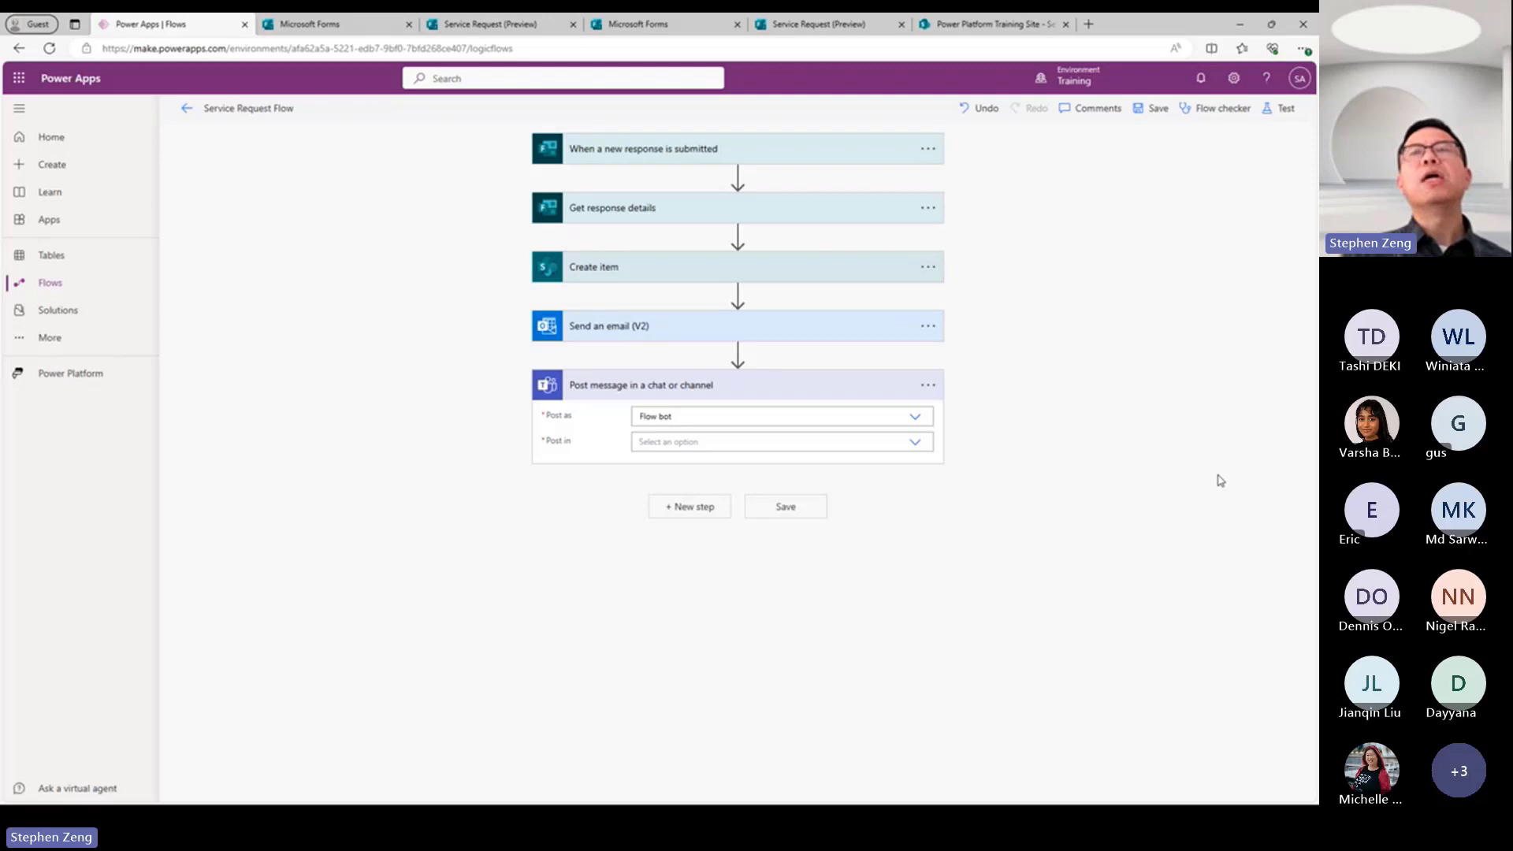
pyautogui.click(1240, 28)
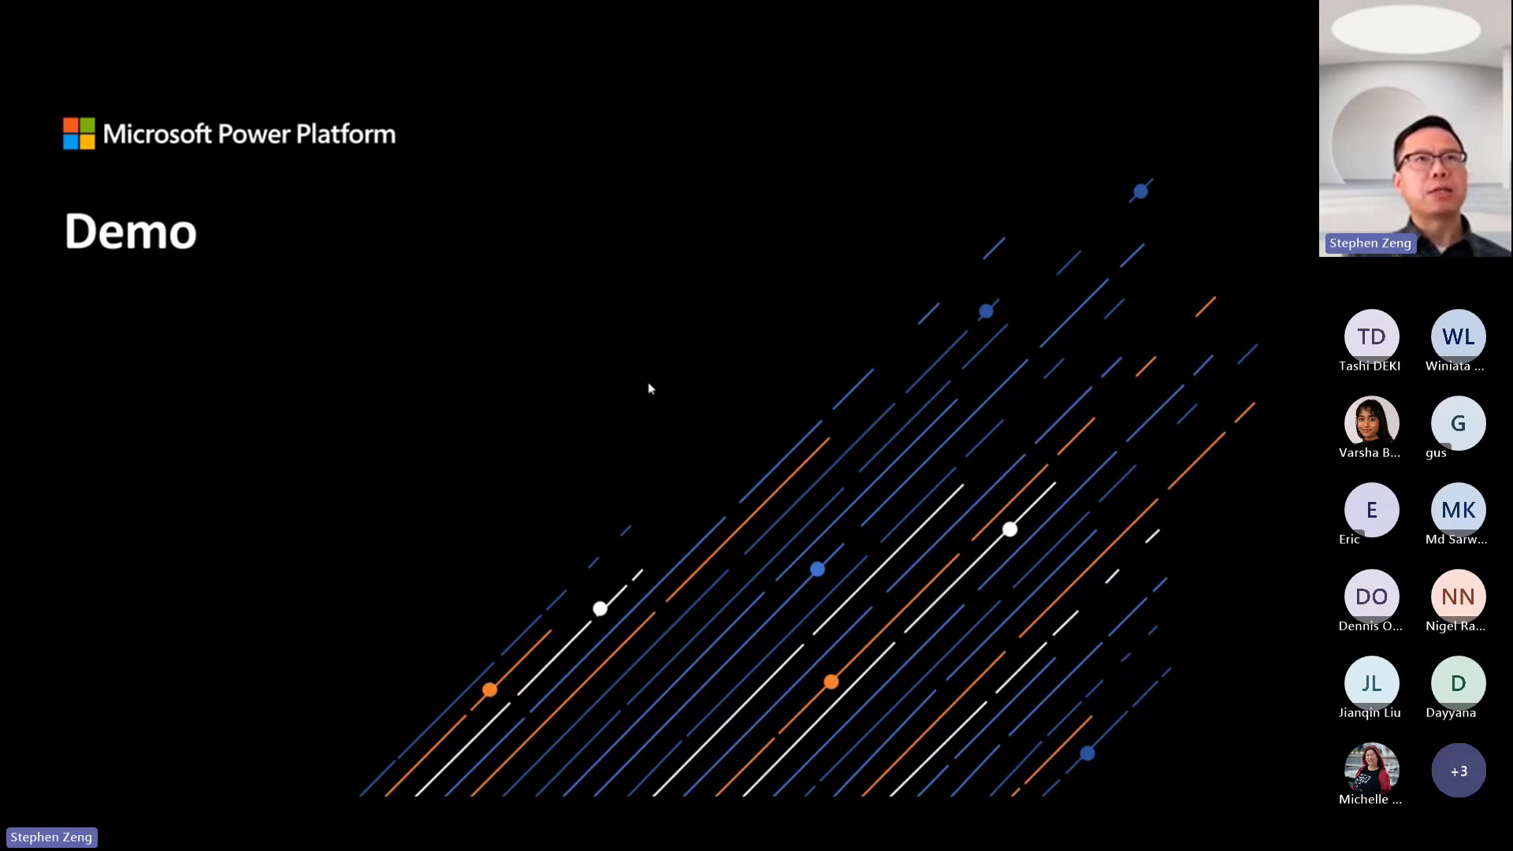
pyautogui.click(723, 349)
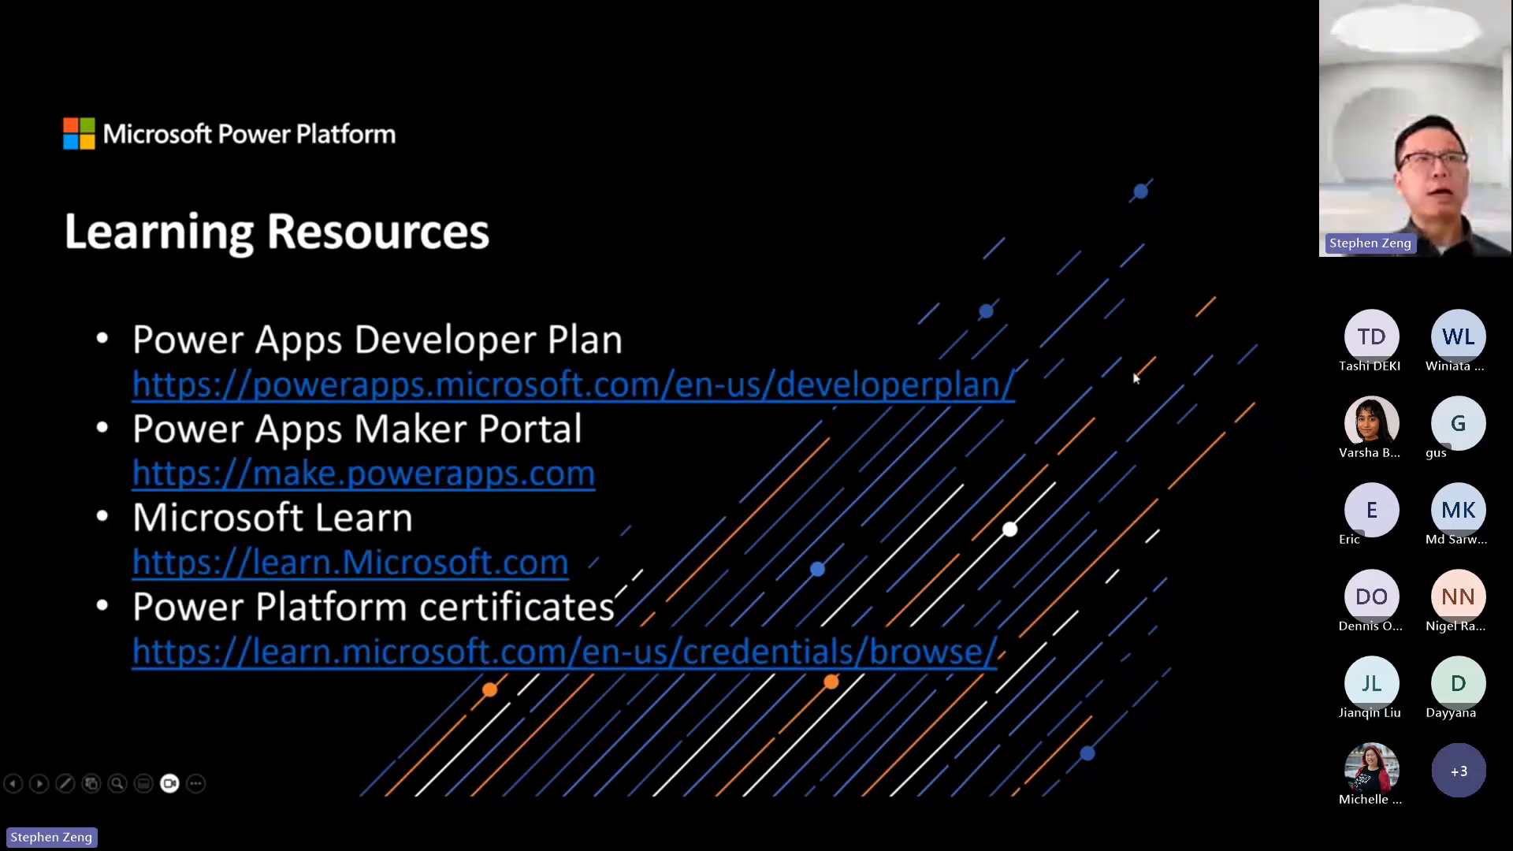